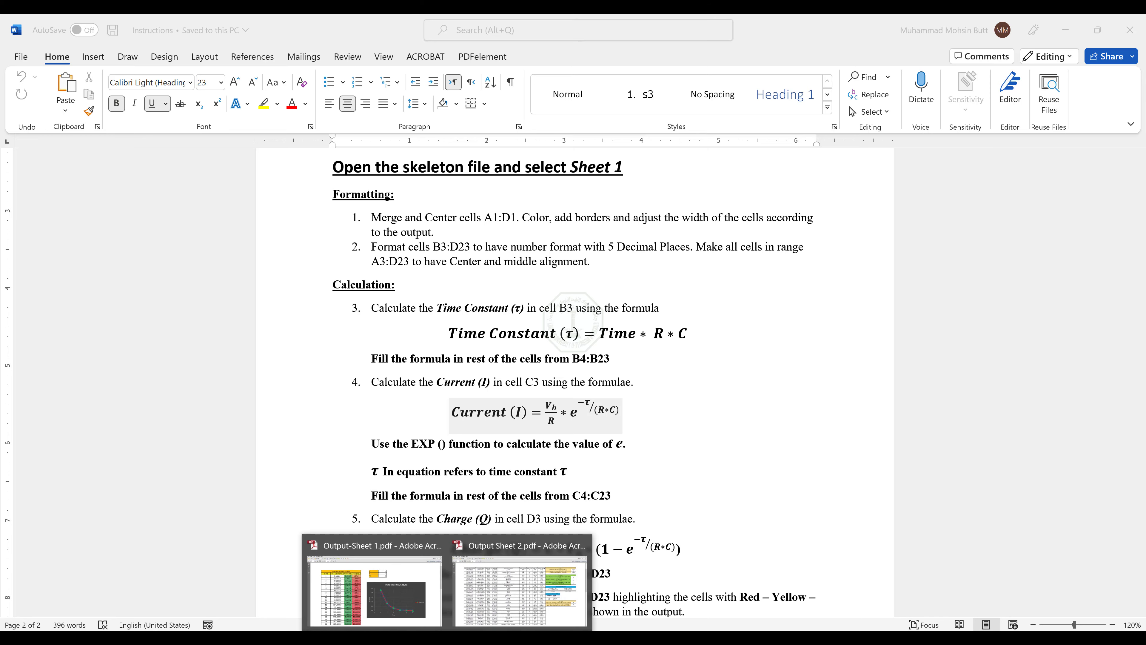
Look over the Output-Sheet 1 and Output Sheet 2 PDFs in Adobe Acrobat Pro and return to the Word instructions.
click(475, 533)
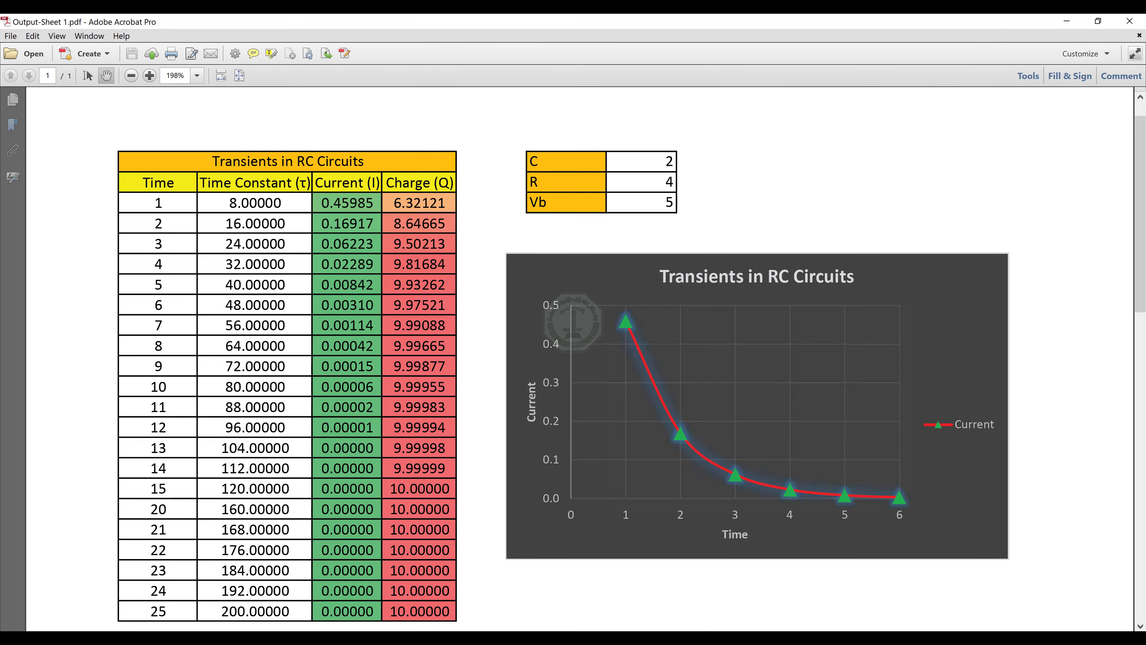
click(550, 582)
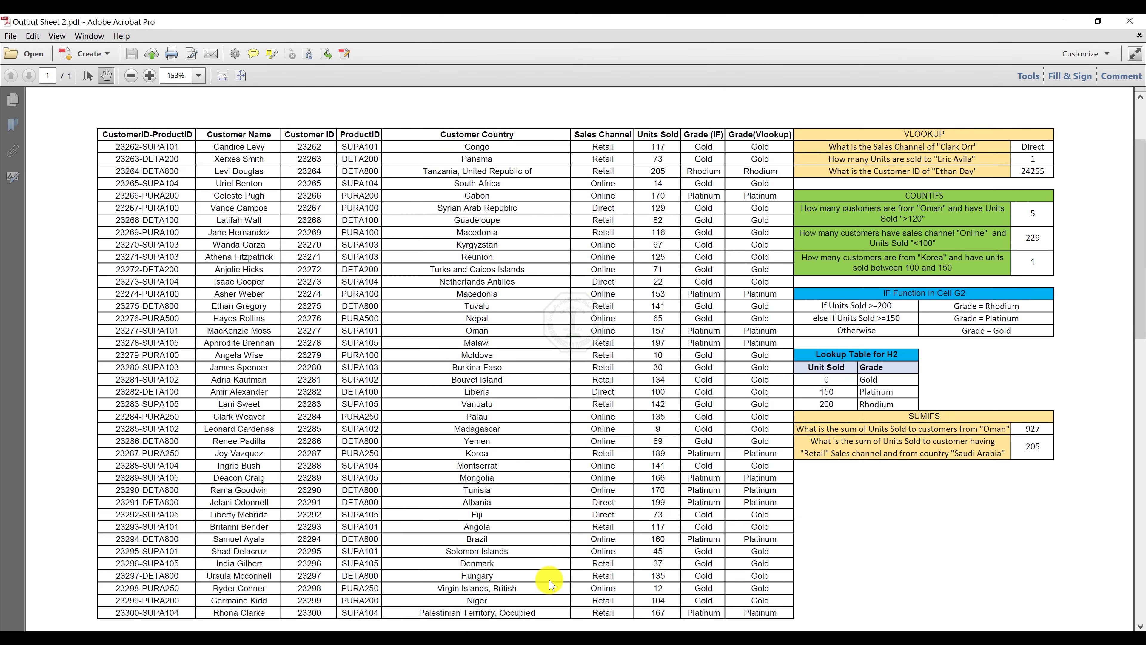
click(1076, 24)
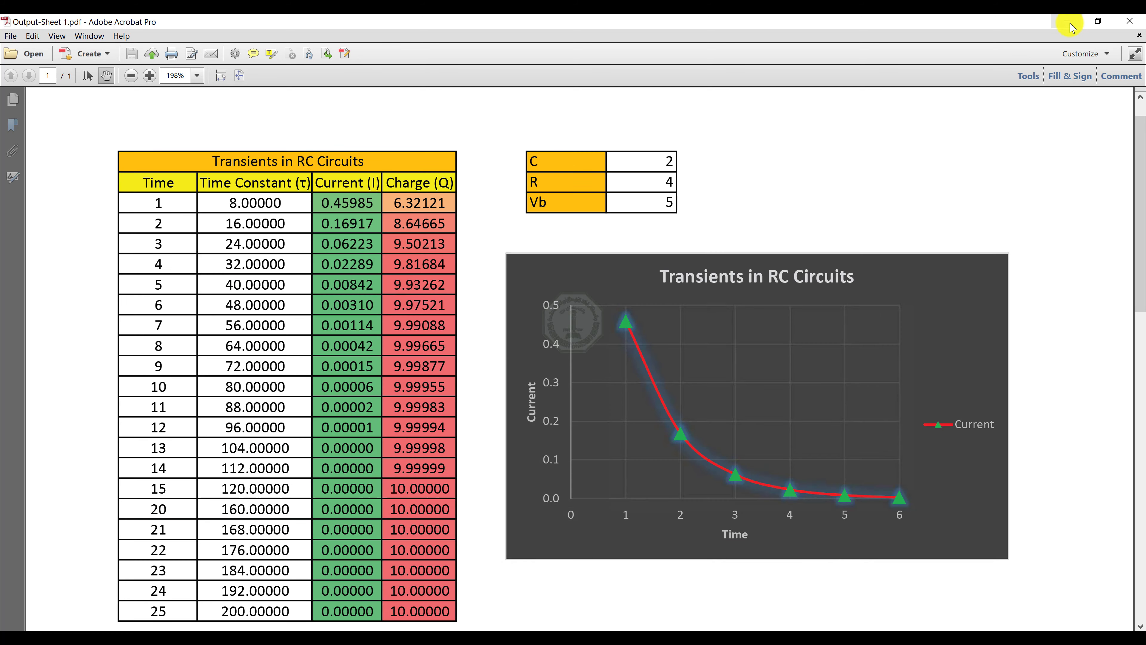
click(1066, 21)
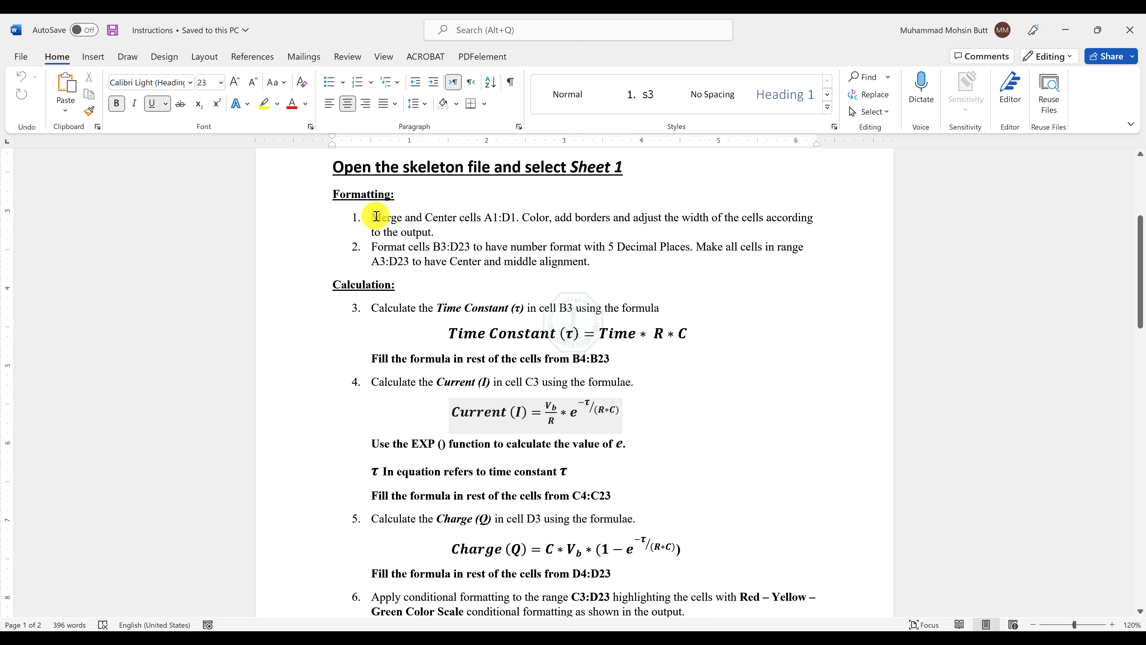
Highlight the phrase "Merge and Center cells A1:D1" in instruction 1 in yellow.
drag(379, 217, 517, 218)
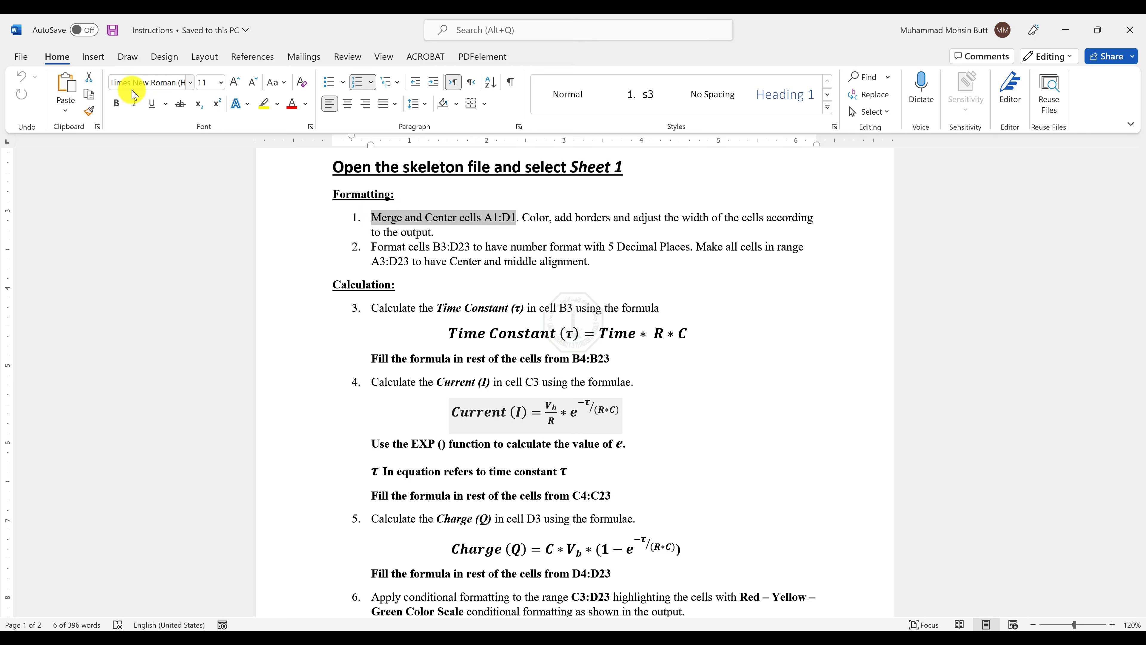
click(265, 108)
Switch to the Skeleton workbook in Excel and merge and center cells A1:D1 on Sheet1.
key(alt+Tab)
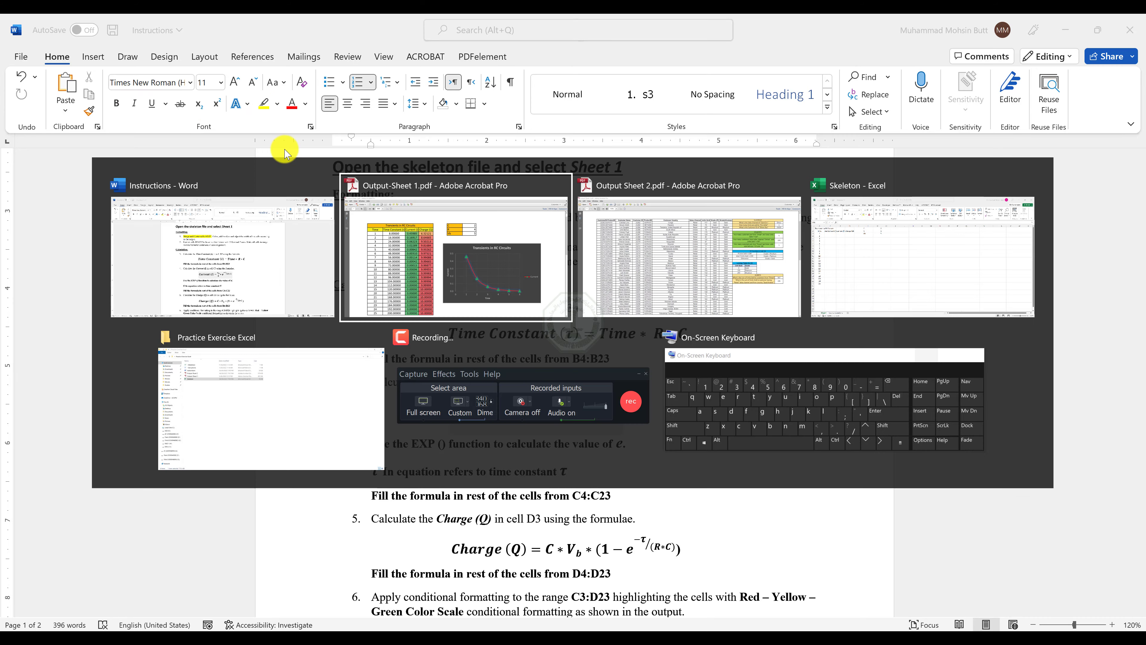
key(alt+Tab)
key(alt+Tab)
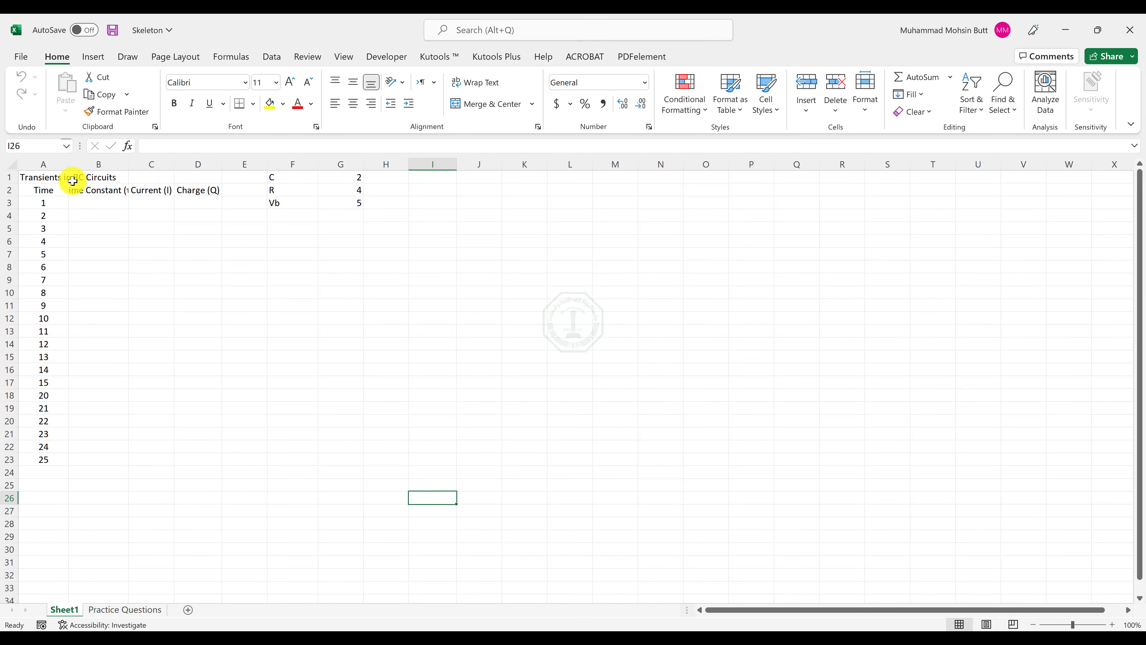
drag(46, 177, 194, 180)
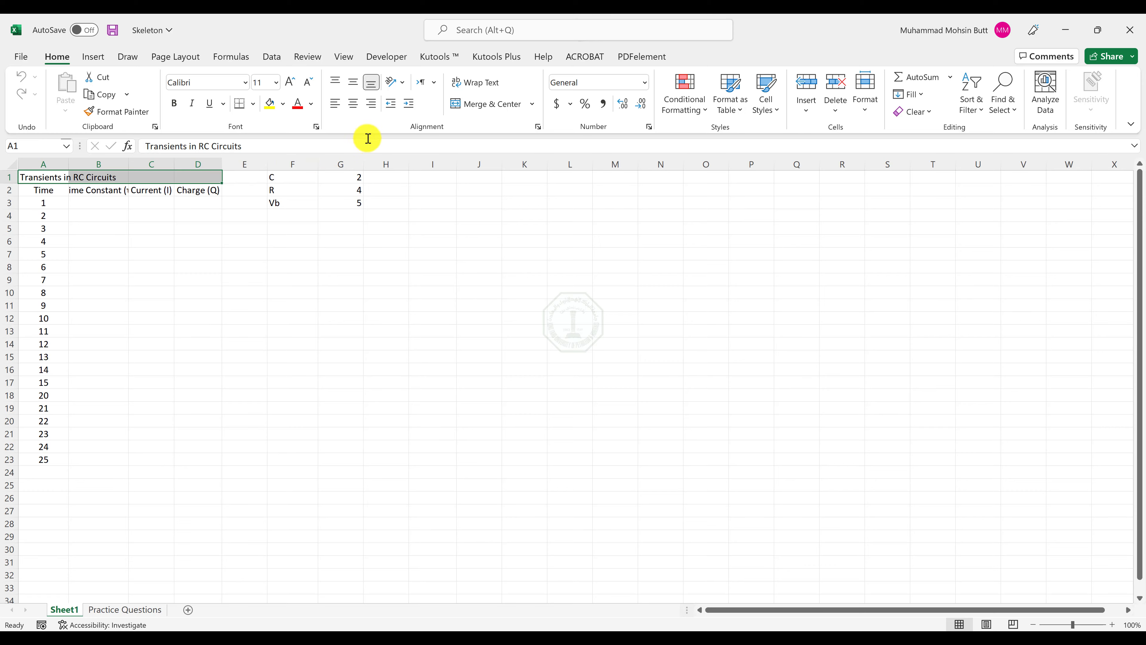
click(483, 108)
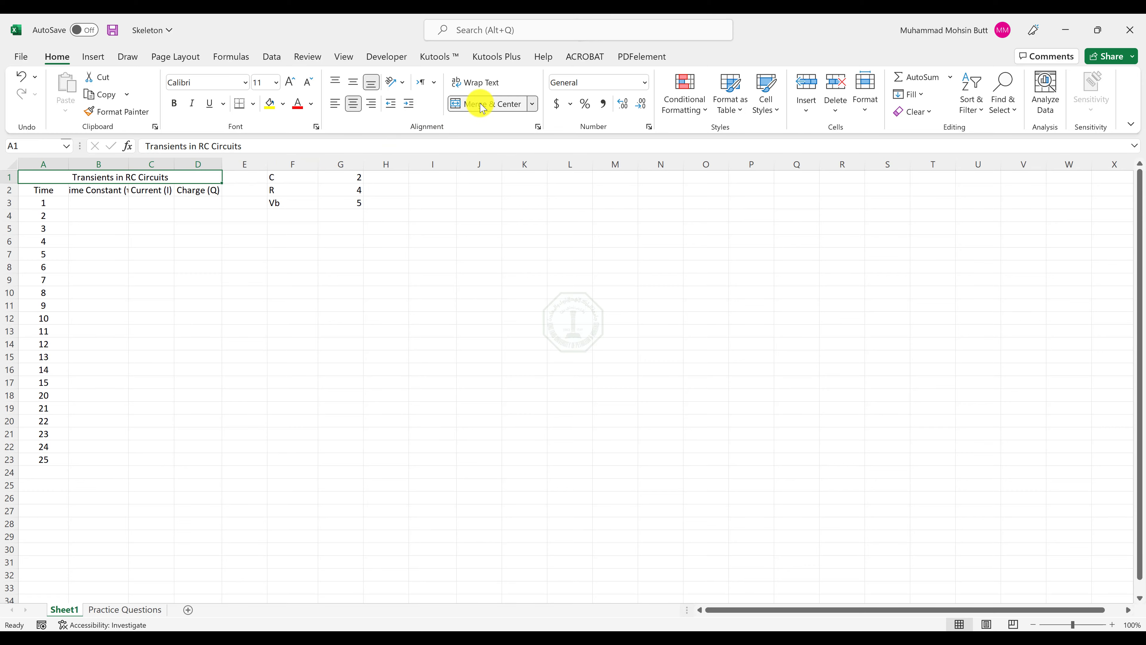
Return to the Word instructions and highlight the rest of instruction 1, on color, borders and cell width, in yellow.
key(alt+Tab)
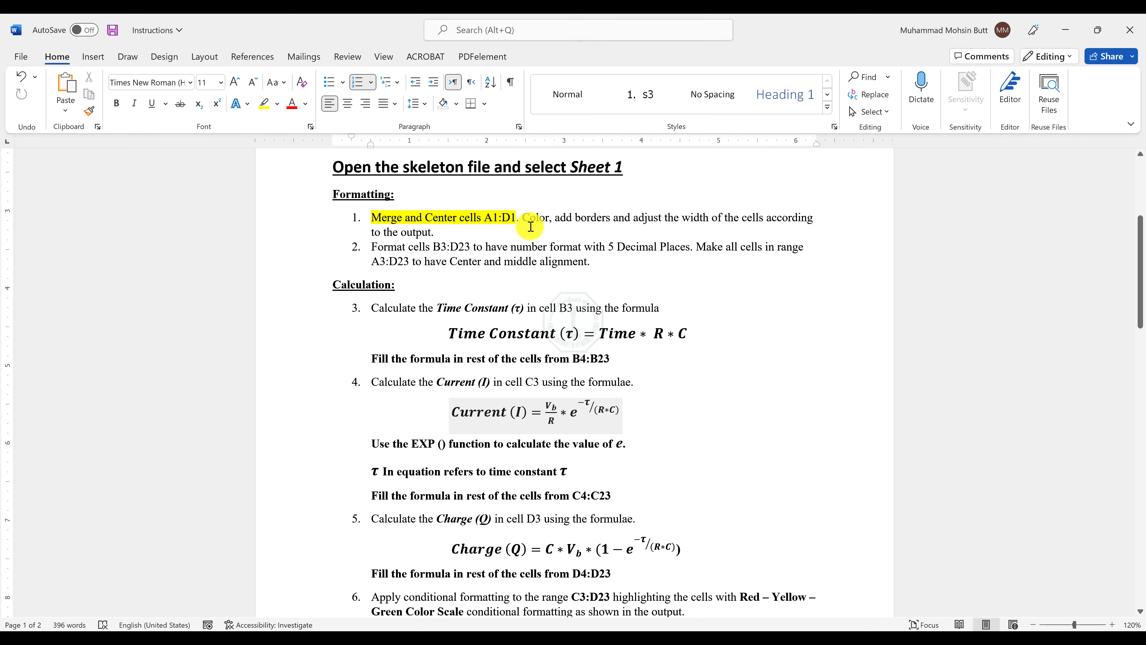
mouse_move(523, 217)
mouse_down()
mouse_move(714, 216)
mouse_move(522, 227)
mouse_up()
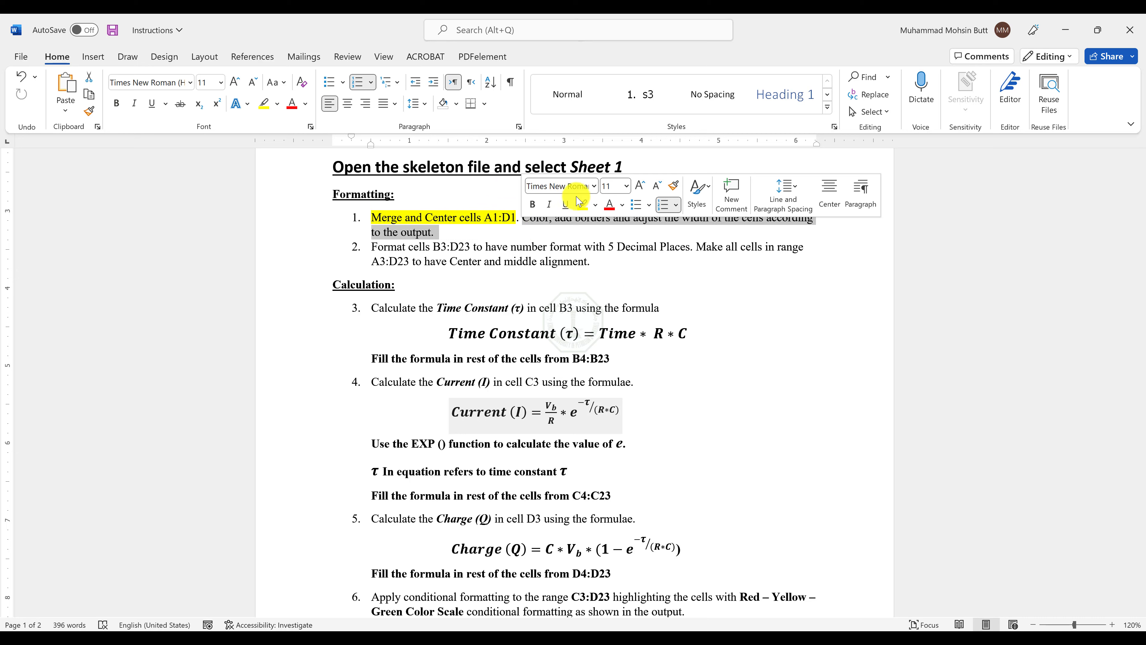
click(585, 205)
Check the colors in the Output-Sheet 1 PDF and fill the merged title A1:D1 and cells F1:F3 with orange in Excel.
key(alt+Tab)
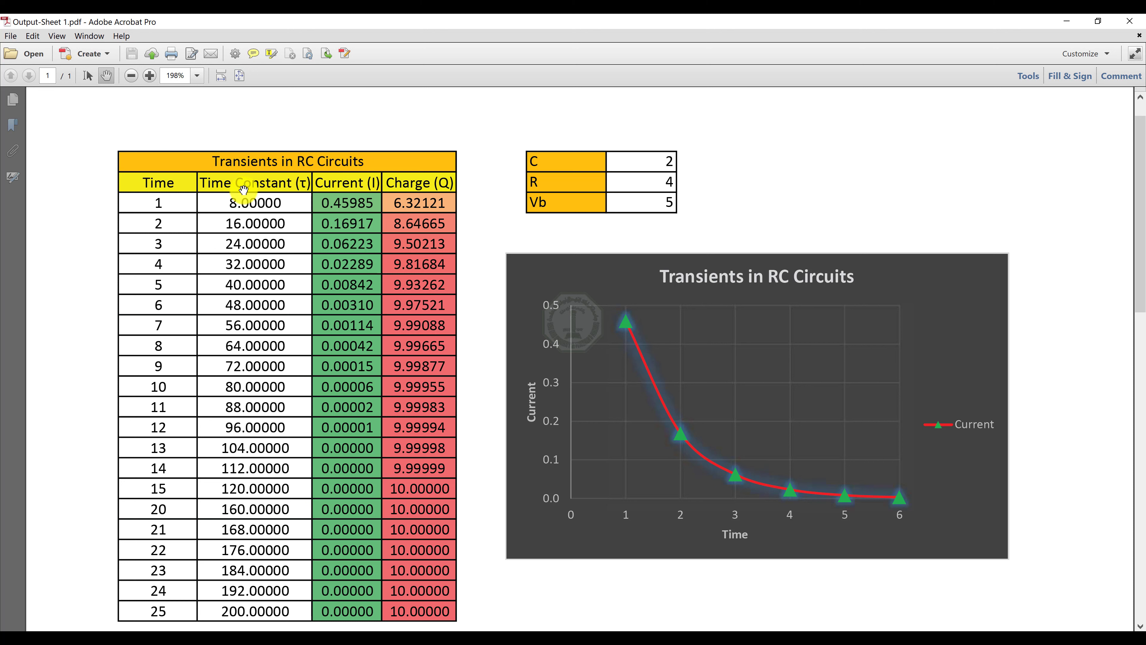
key(alt+Tab)
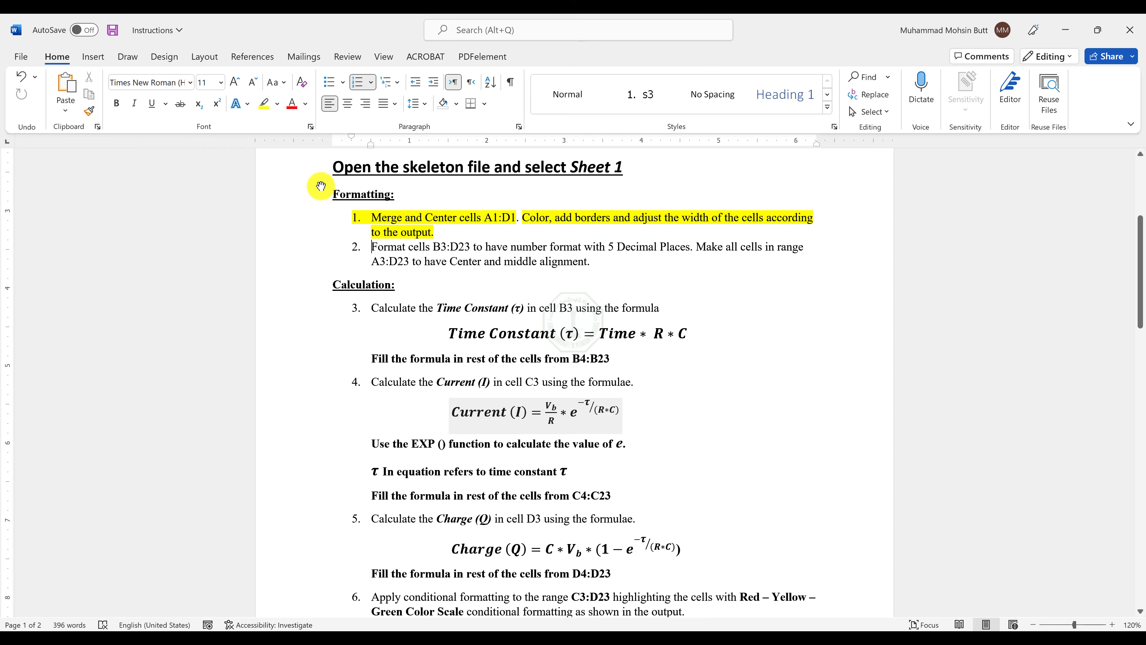
key(alt+Tab)
key(alt+Tab)
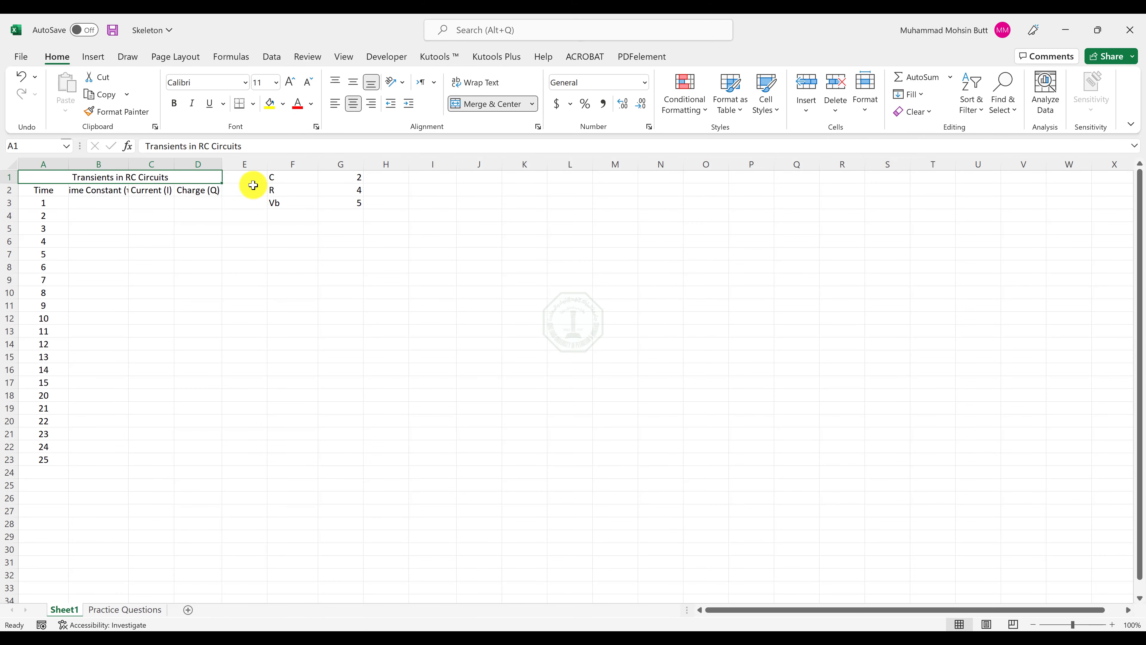
click(283, 103)
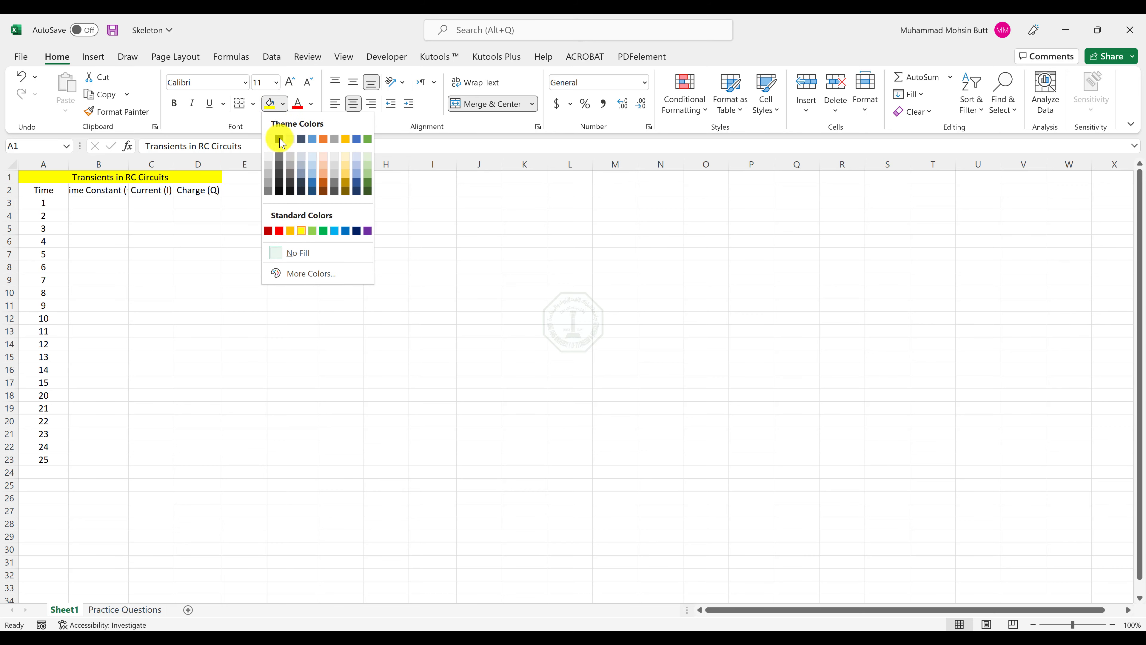
click(291, 231)
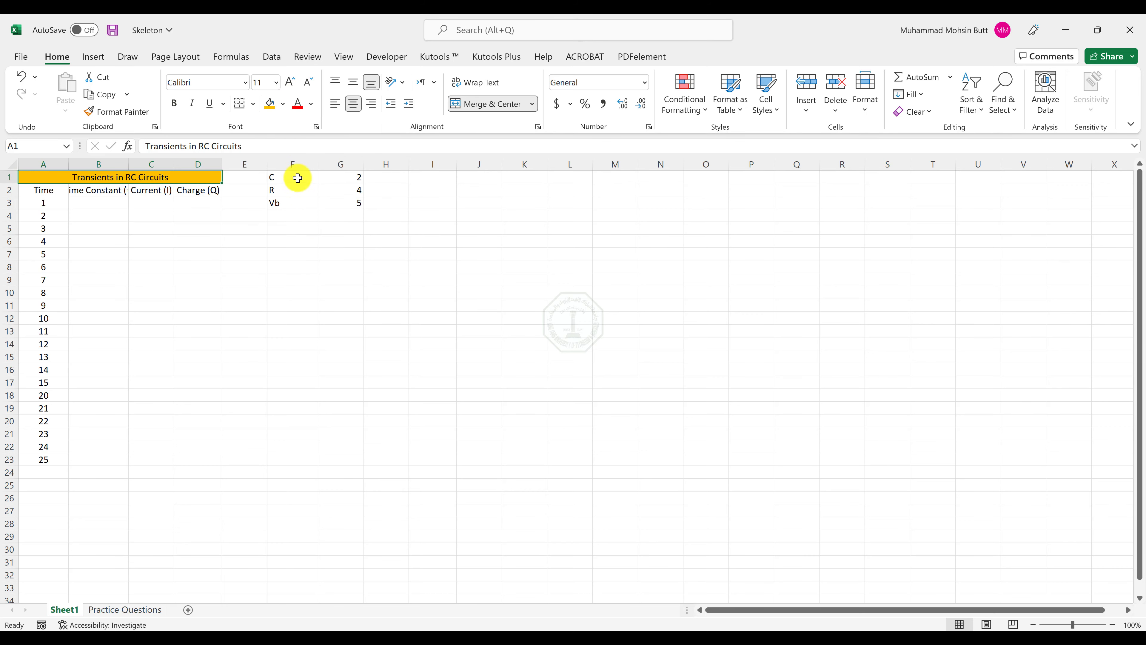
drag(296, 177, 296, 203)
click(271, 104)
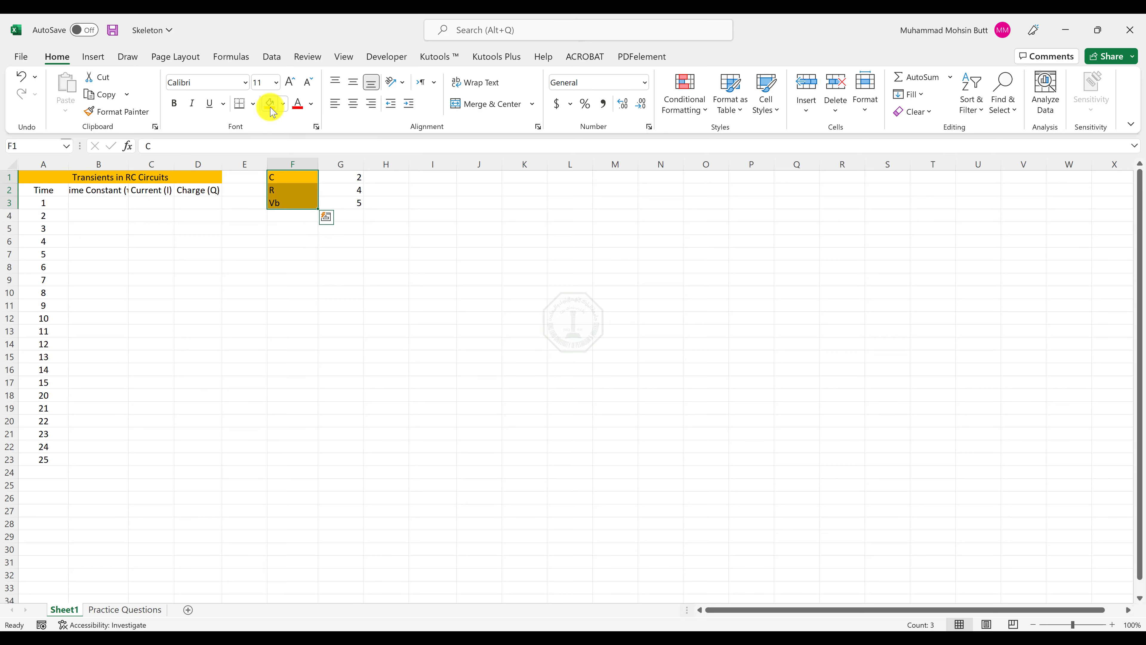
Fill the header cells A2:D2 with yellow and autofit their column widths.
drag(44, 189, 199, 191)
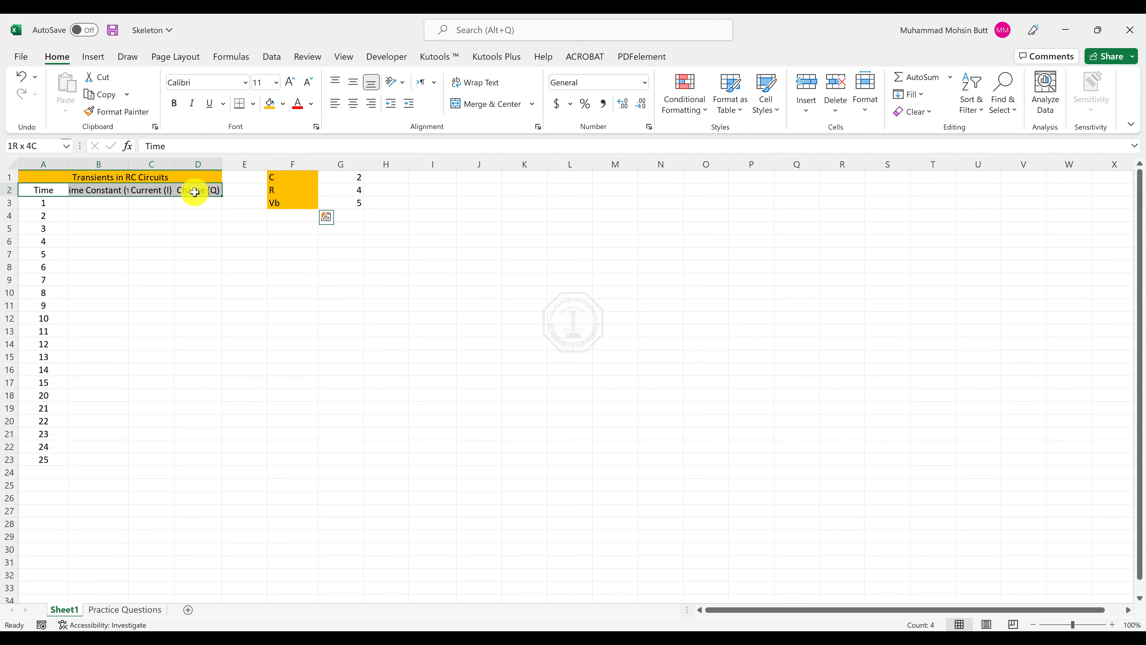
click(283, 103)
click(311, 231)
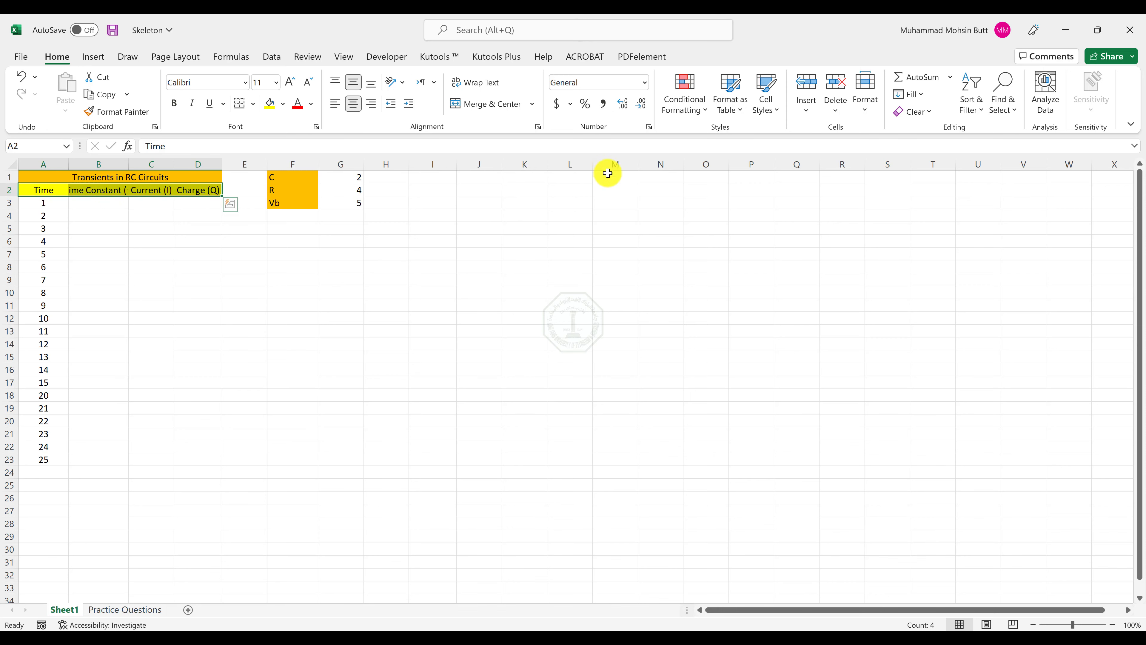
click(866, 115)
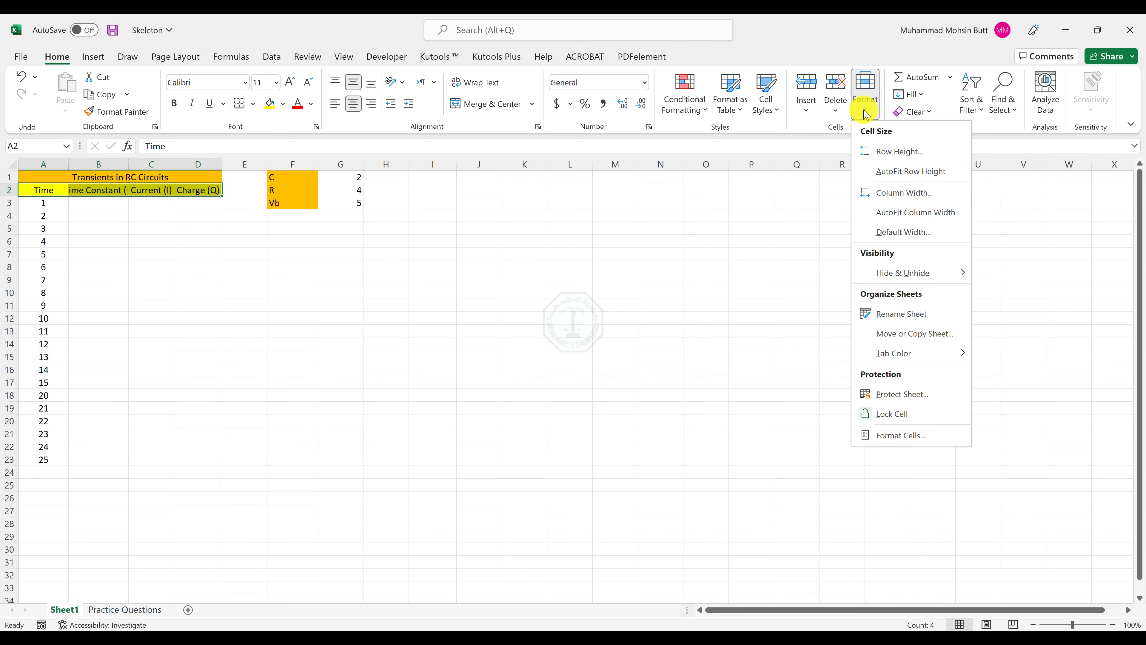
click(919, 213)
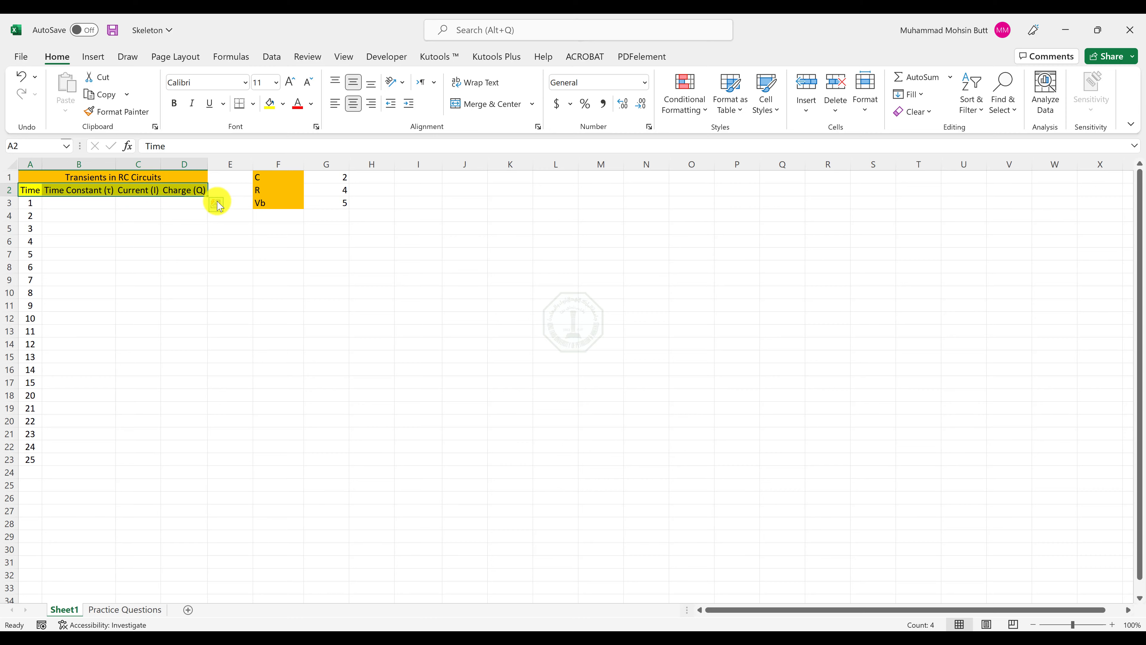
Check the border instruction and the Output-Sheet 1 PDF, and apply All Borders to A1:D23 and F1:G3 in Excel.
key(alt+Tab)
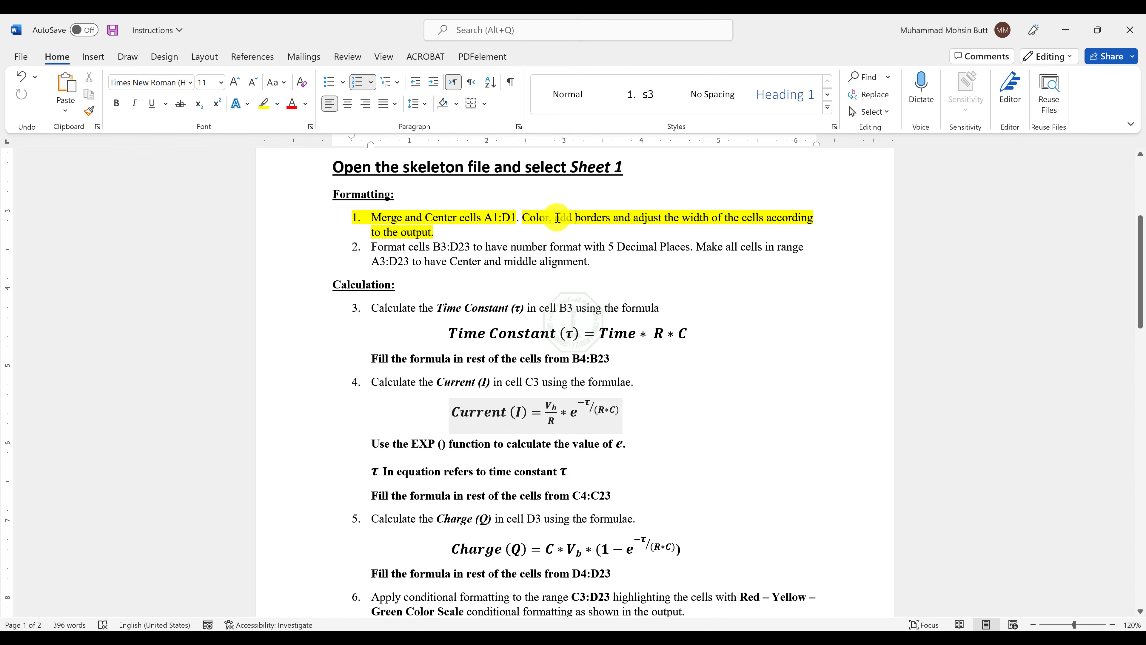
key(alt+Tab)
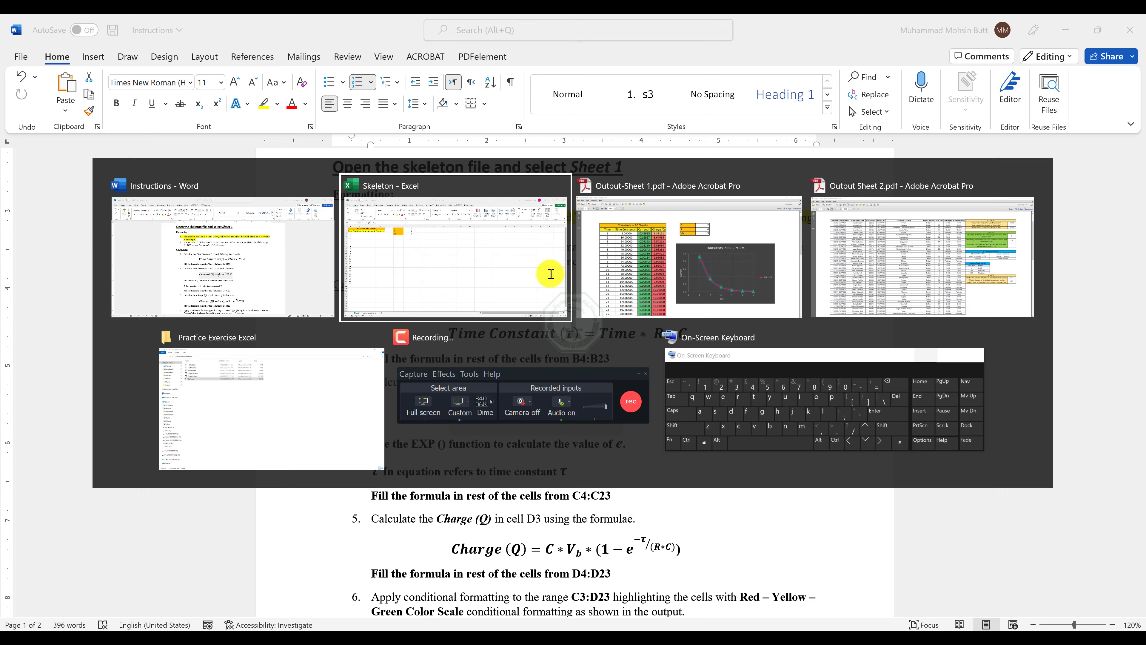
key(alt+Tab)
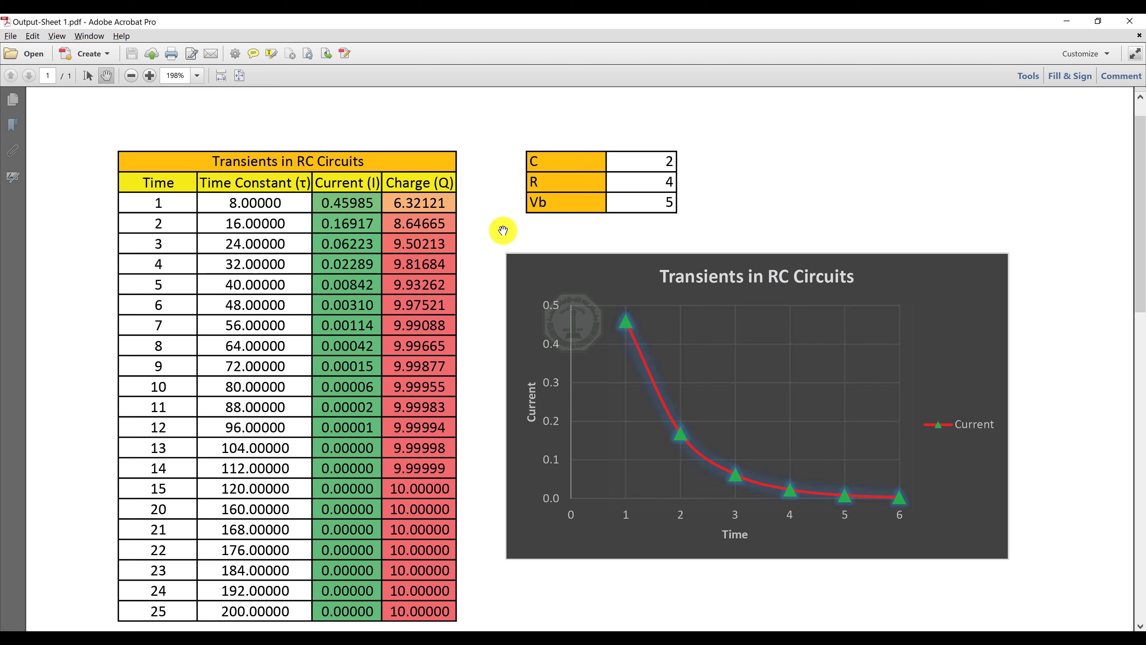
key(alt+Tab)
key(alt+Tab)
key(alt+Tab)
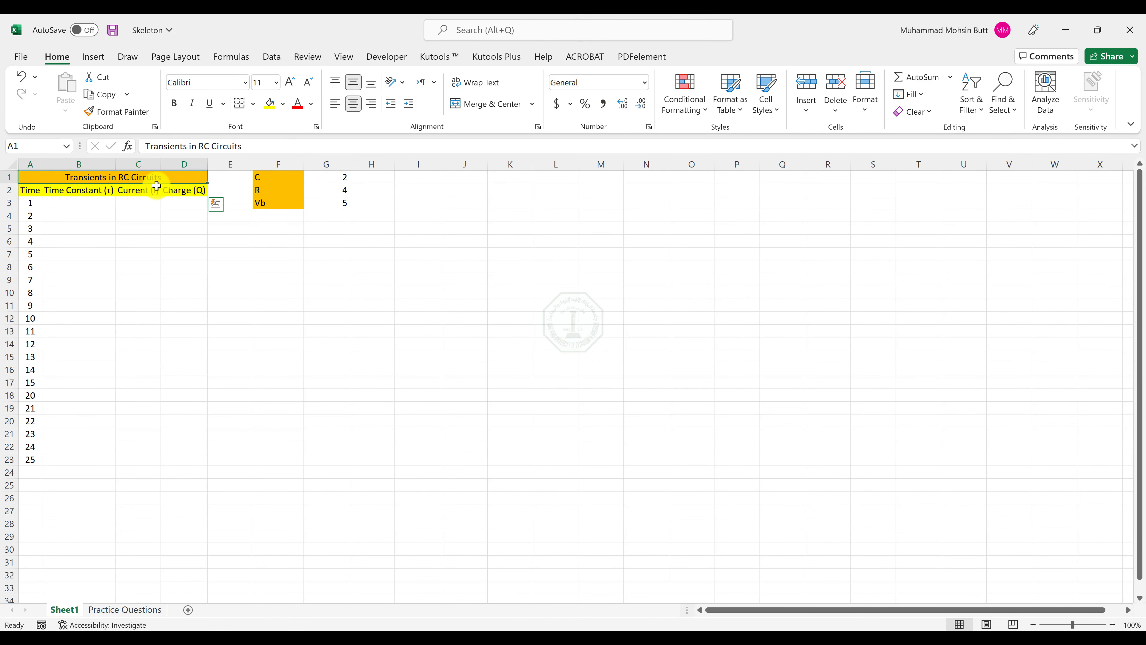
drag(156, 179, 173, 459)
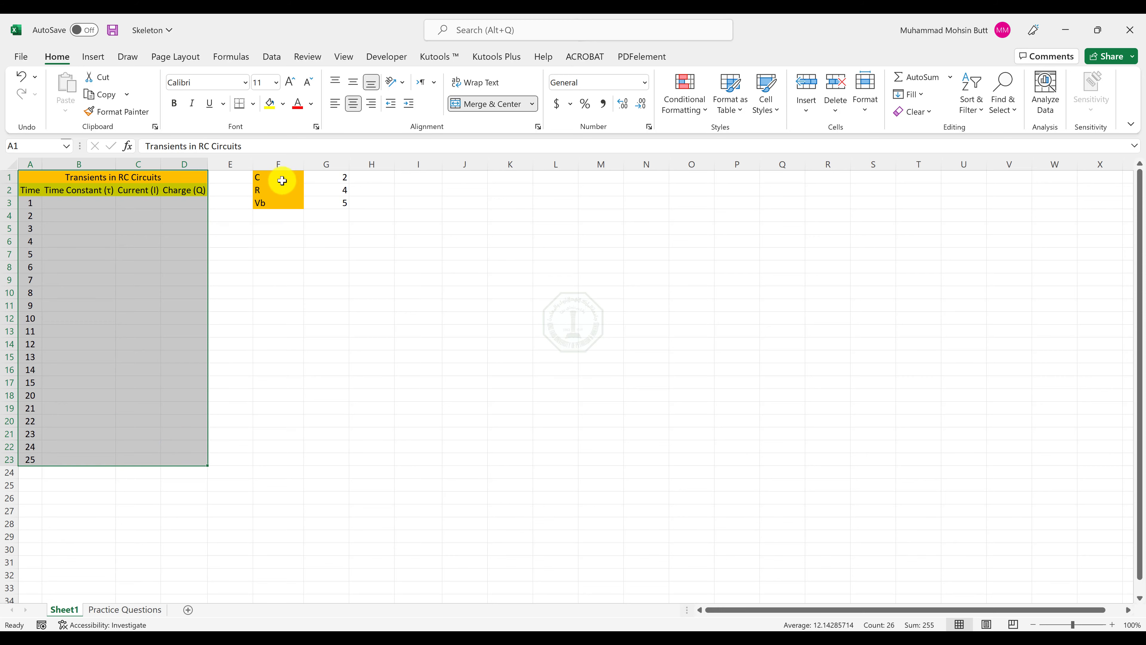
drag(279, 179, 330, 207)
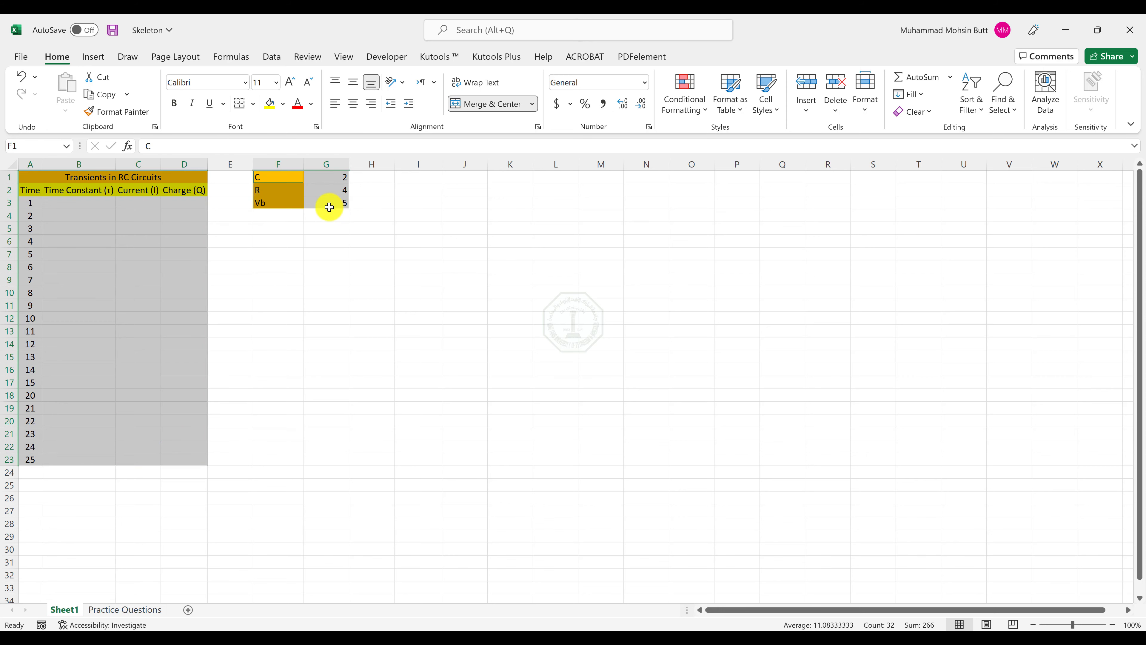
click(256, 106)
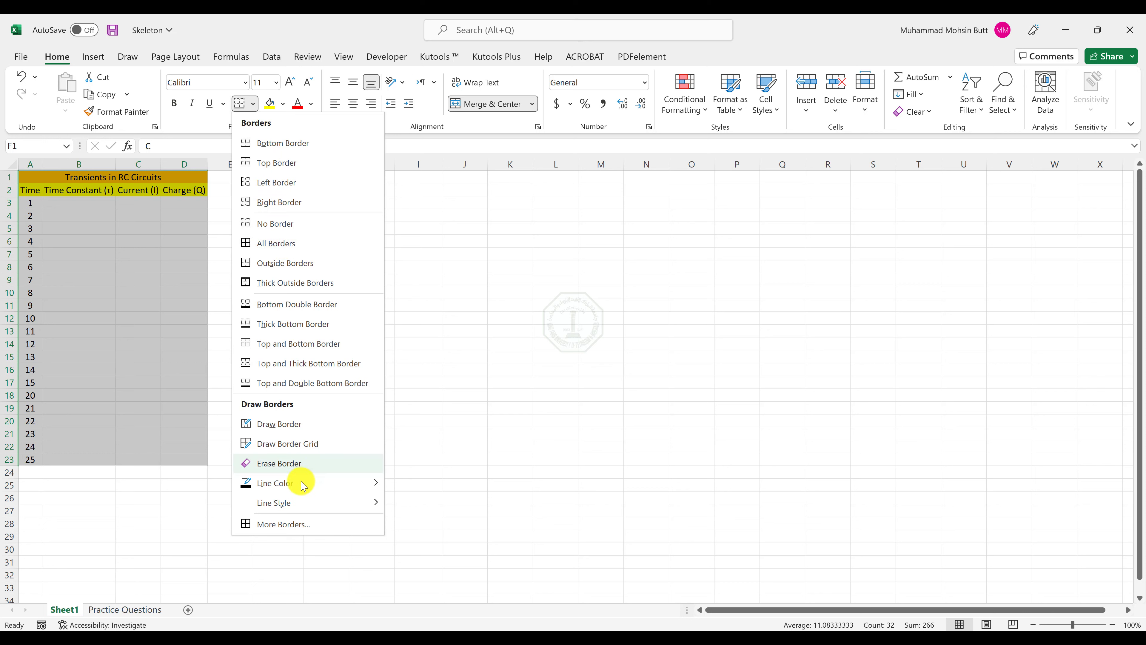
mouse_move(302, 487)
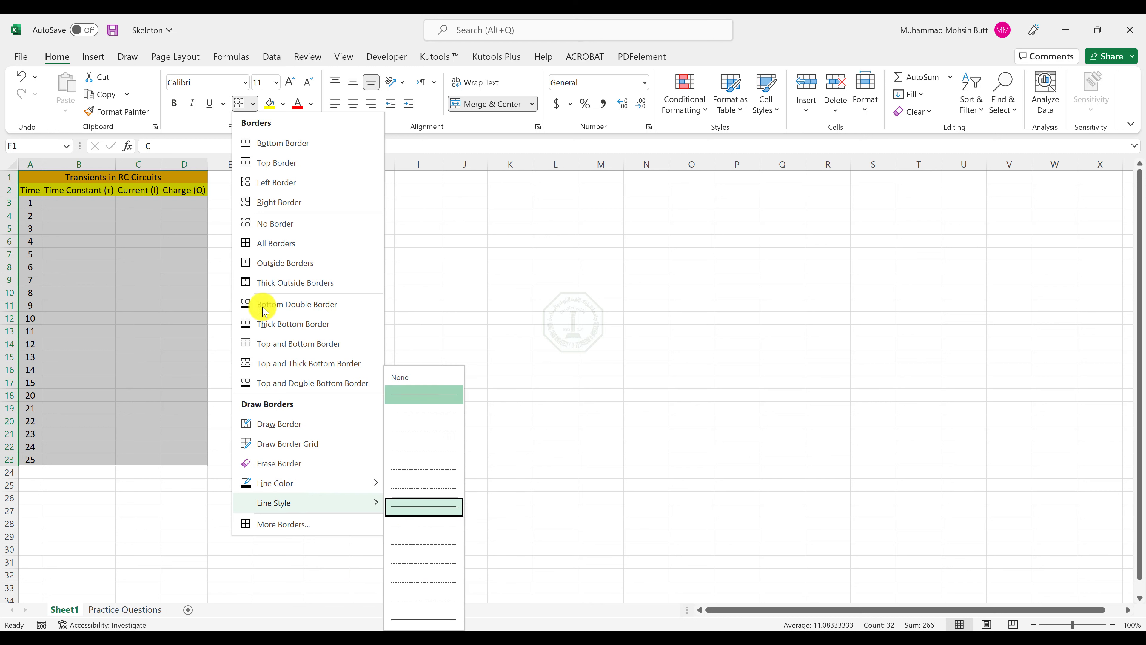
click(261, 246)
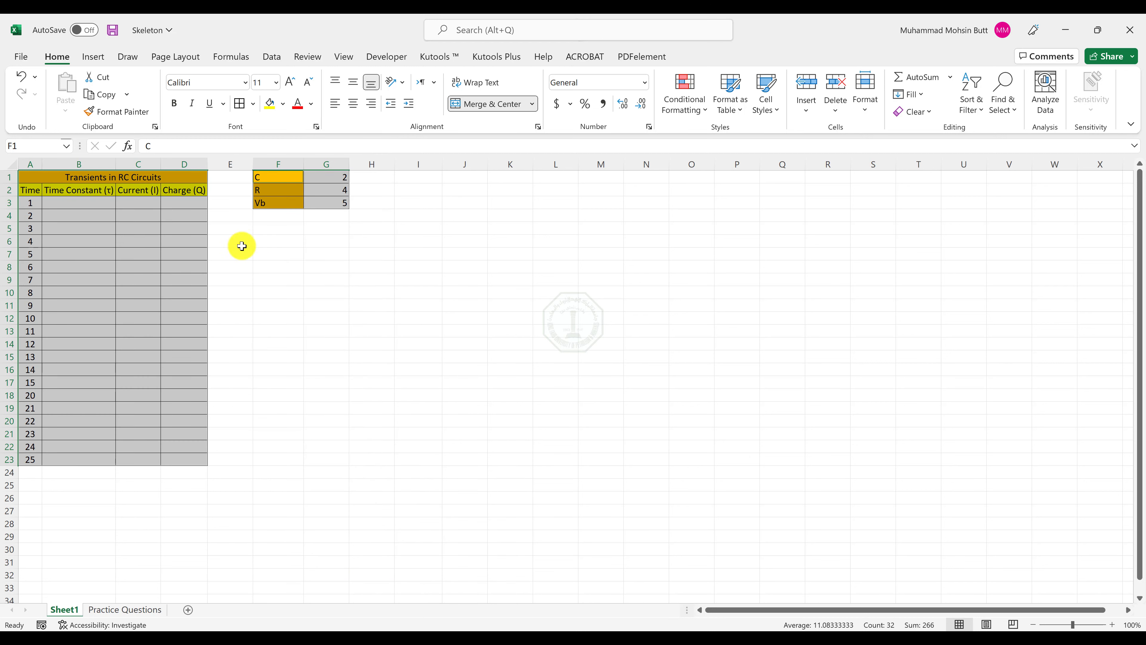
Select the 5 Decimal Places sentence of instruction 2 in Word, and format B3:D23 in Excel as Number with 5 decimal places.
key(alt+Tab)
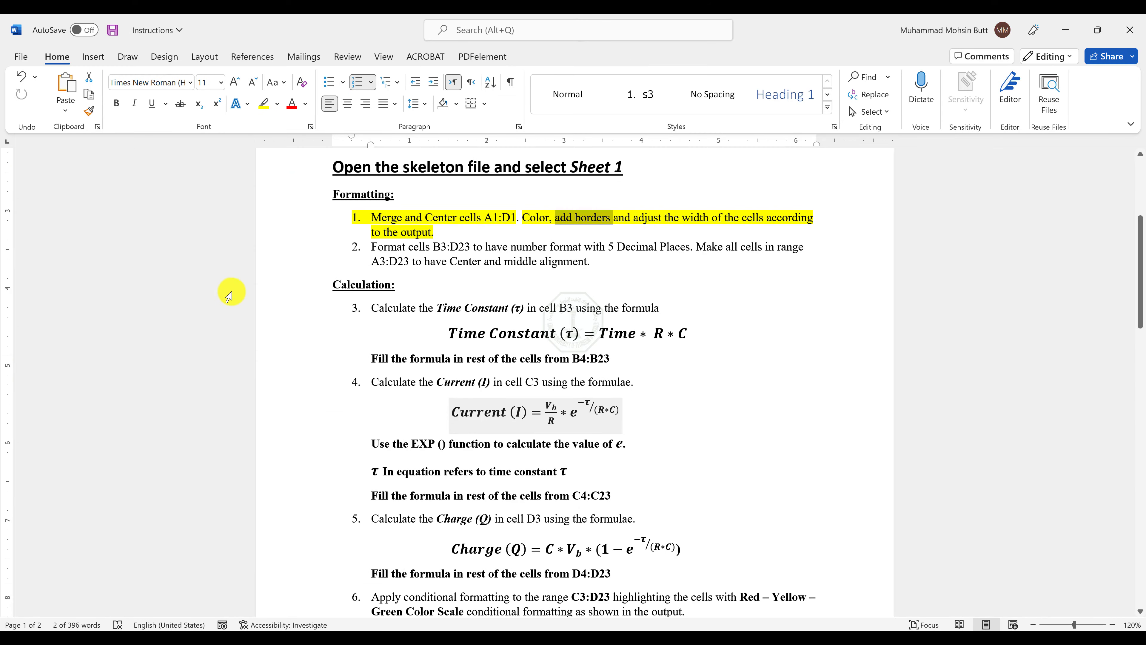
click(447, 254)
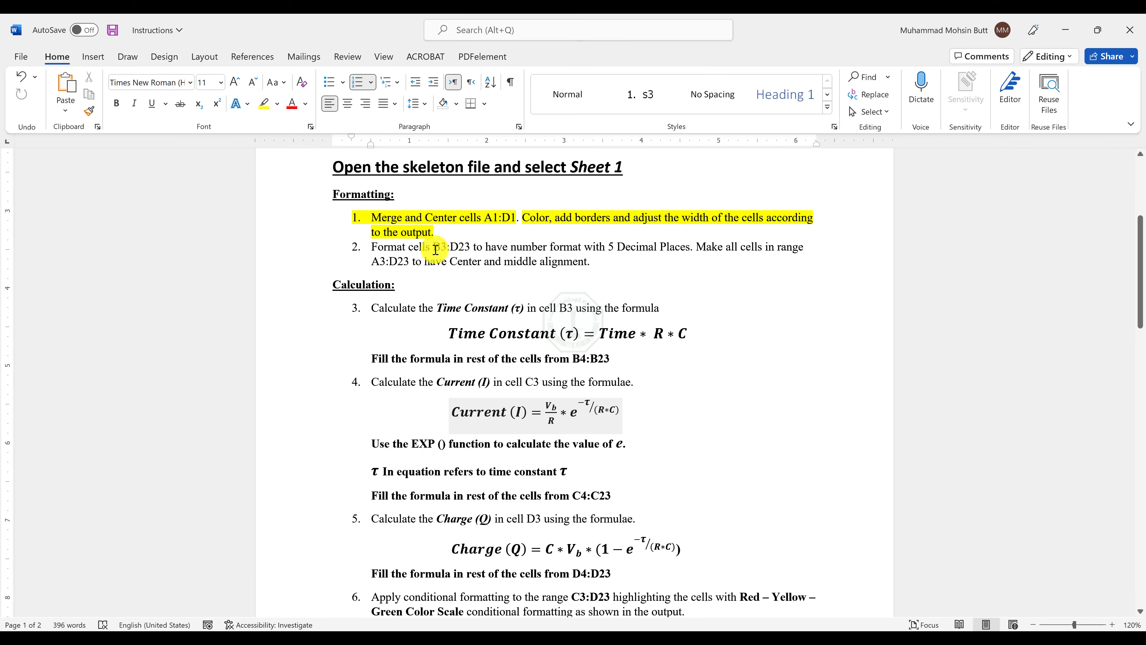
drag(432, 248, 677, 241)
click(426, 234)
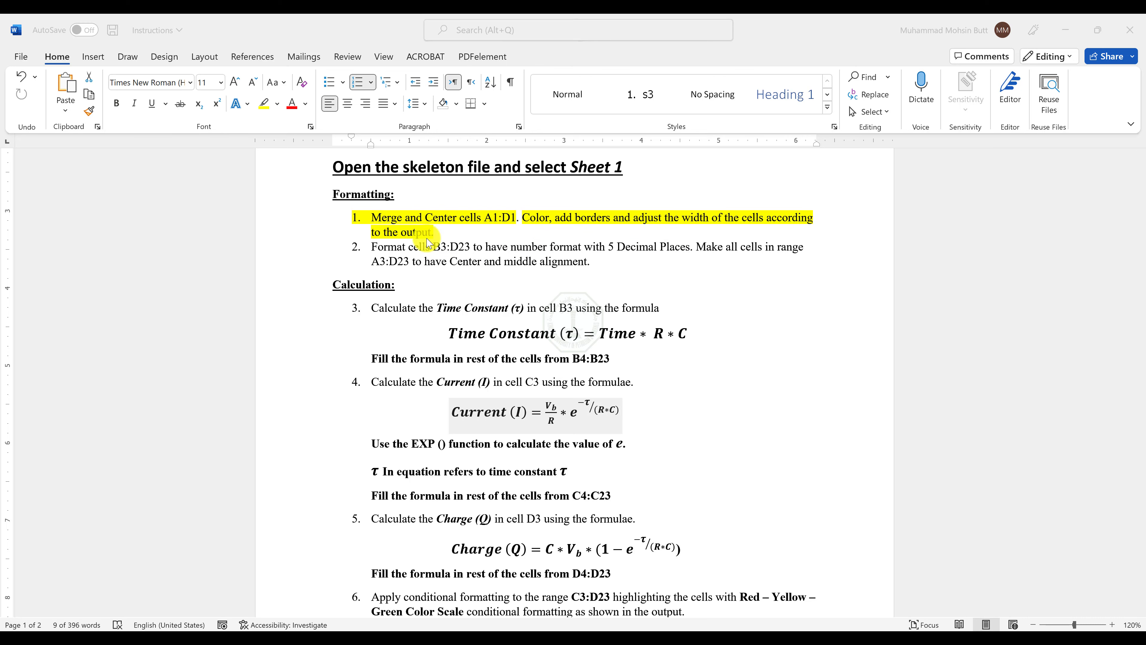
key(alt+Tab)
mouse_move(86, 204)
mouse_down()
mouse_move(169, 289)
mouse_move(202, 417)
mouse_move(207, 456)
mouse_move(195, 454)
mouse_up()
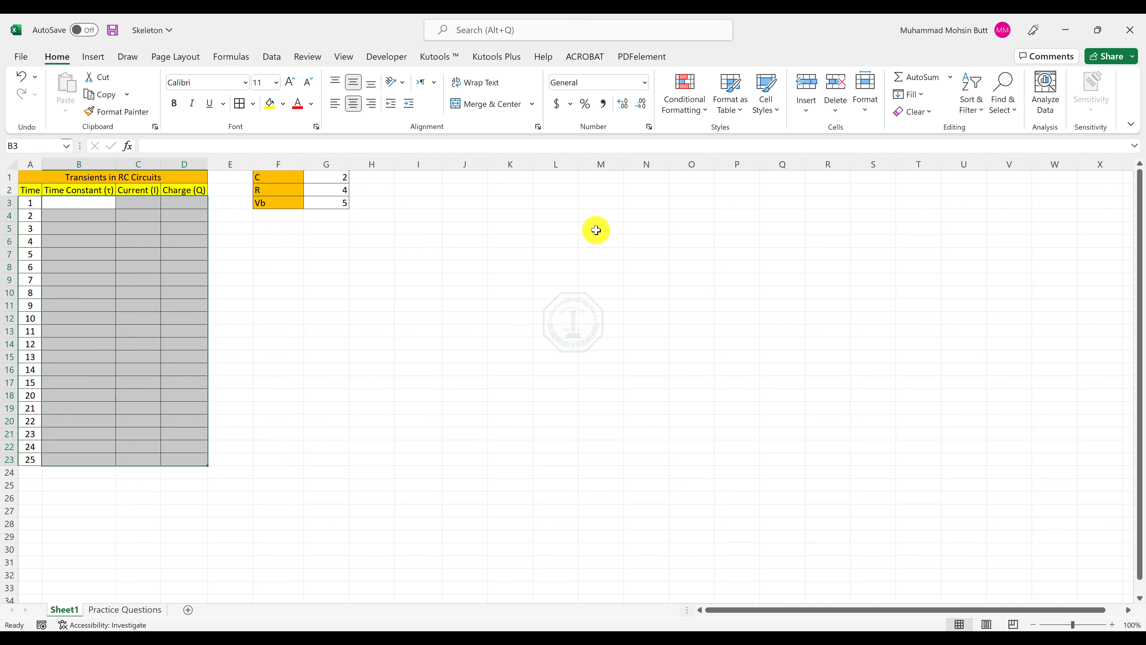
click(650, 127)
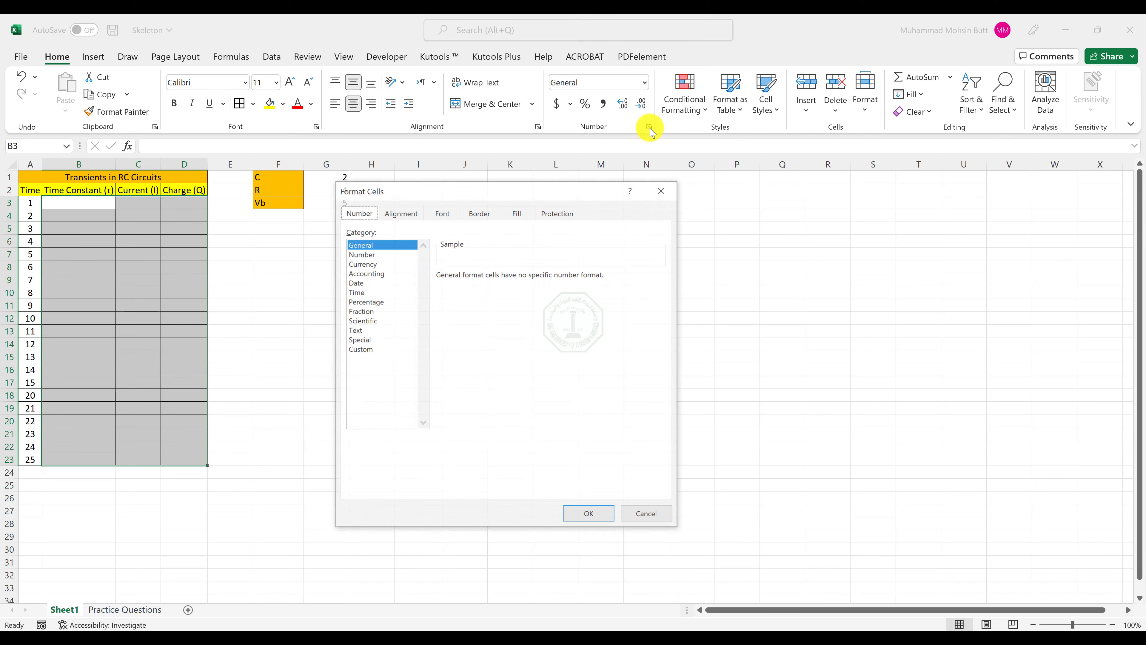
click(361, 254)
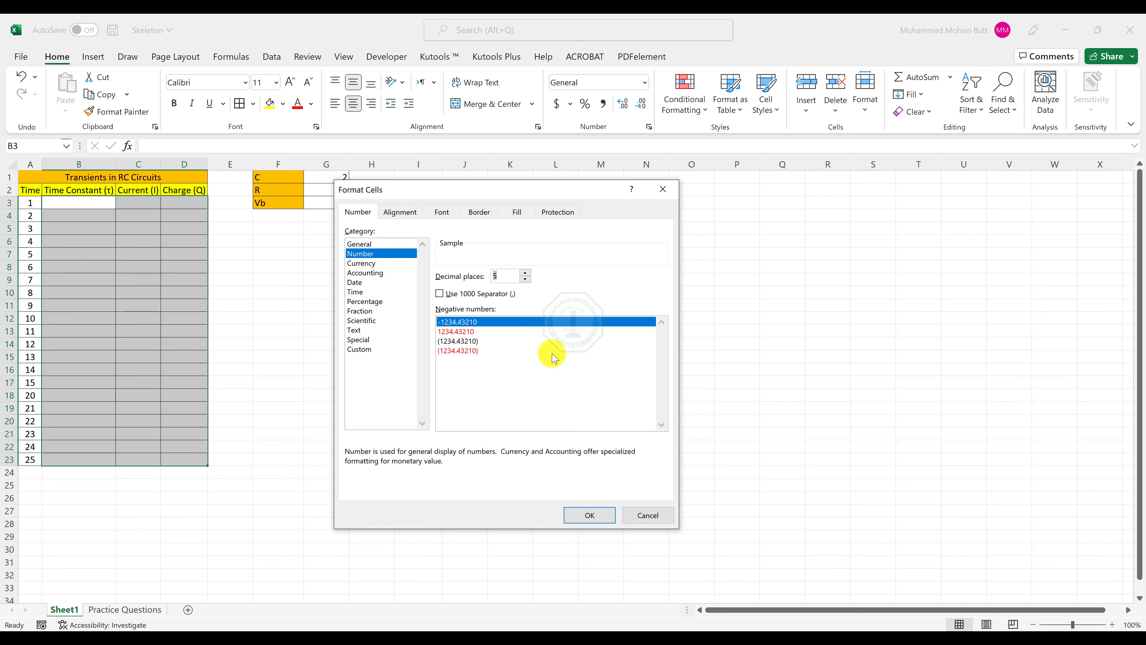
click(581, 519)
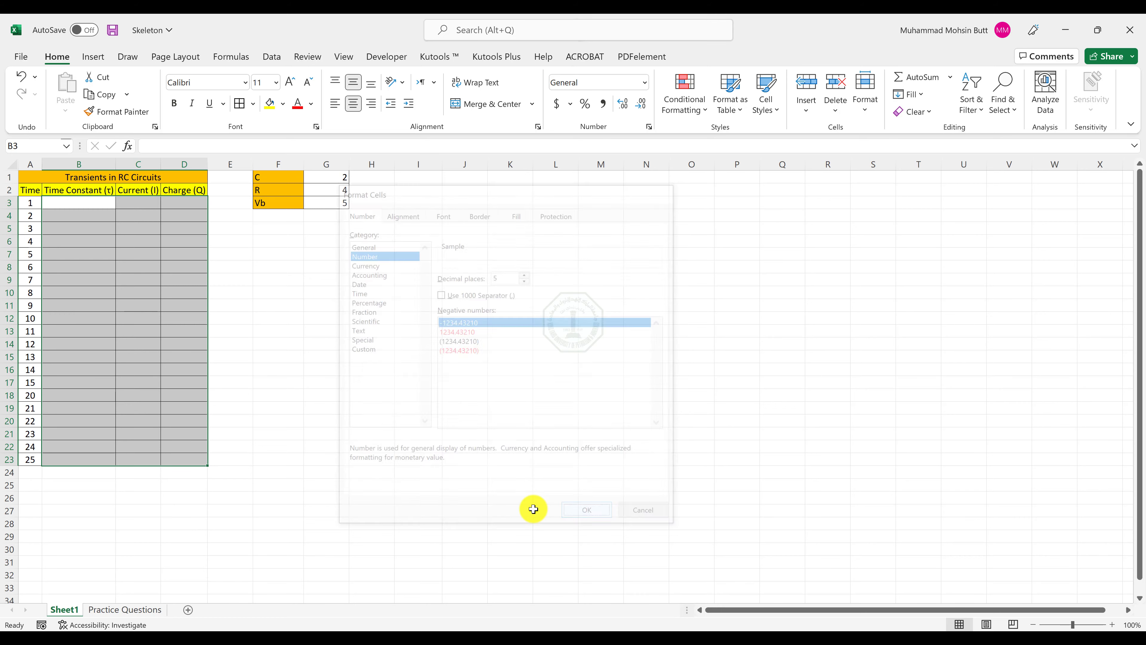
Return to the Word instructions and highlight "B3:D23 to have number format with 5 Decimal Places" in yellow.
key(alt+Tab)
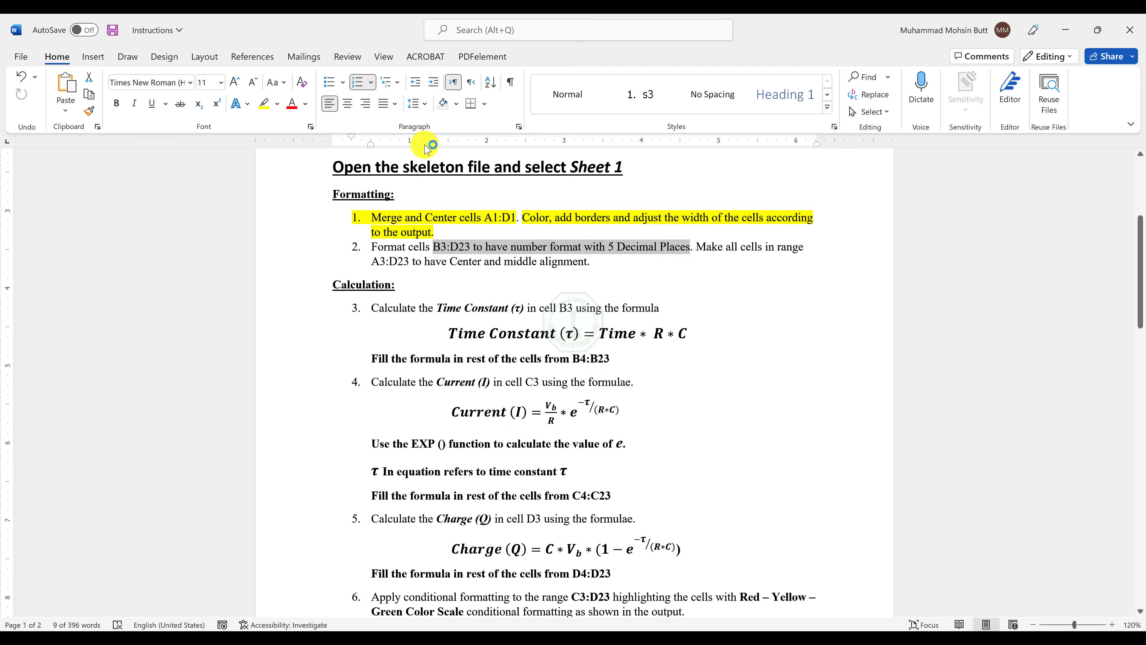
click(265, 104)
key(Right)
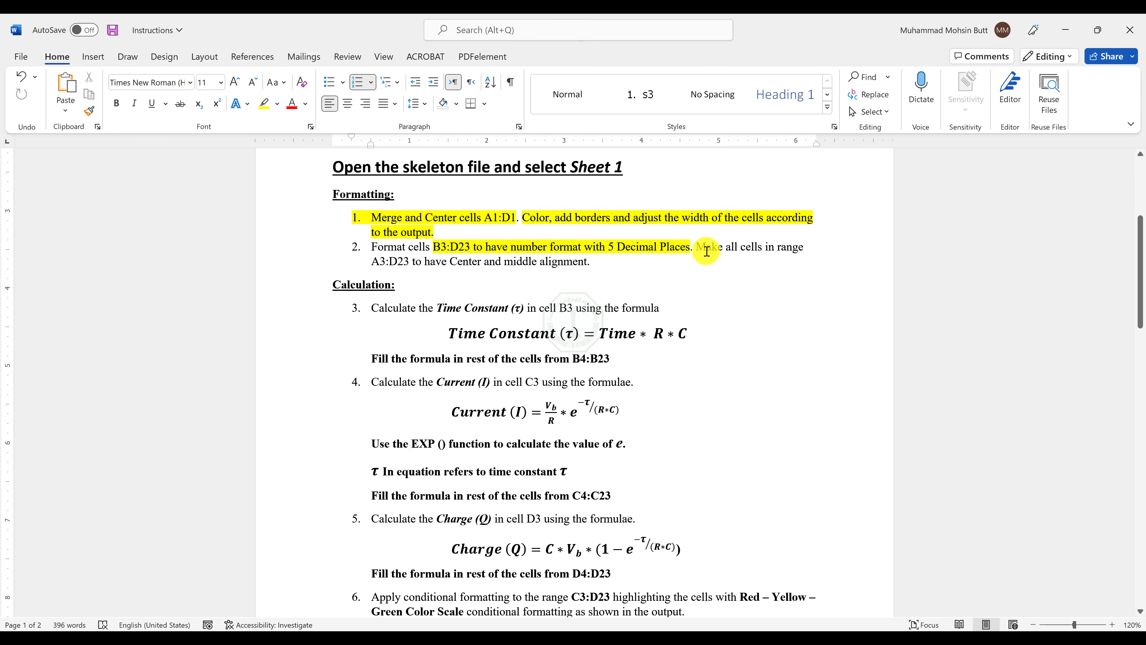
Read the Center and middle alignment instruction in Word, and select A3:D23 in Excel to check its alignment.
drag(694, 248, 574, 260)
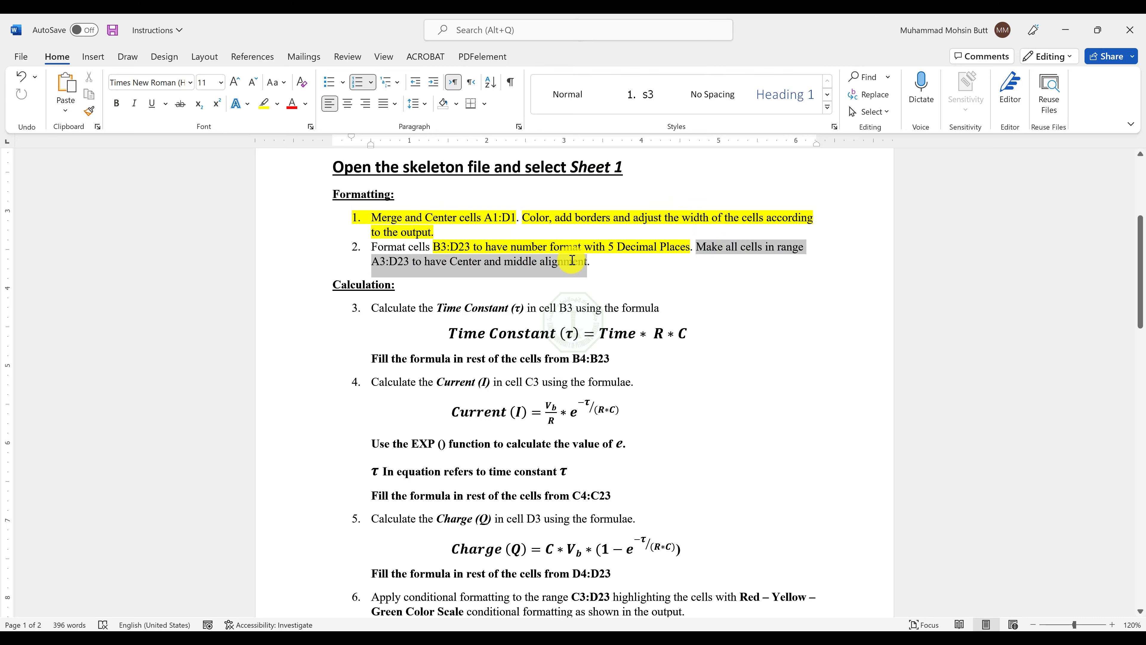
key(alt+Tab)
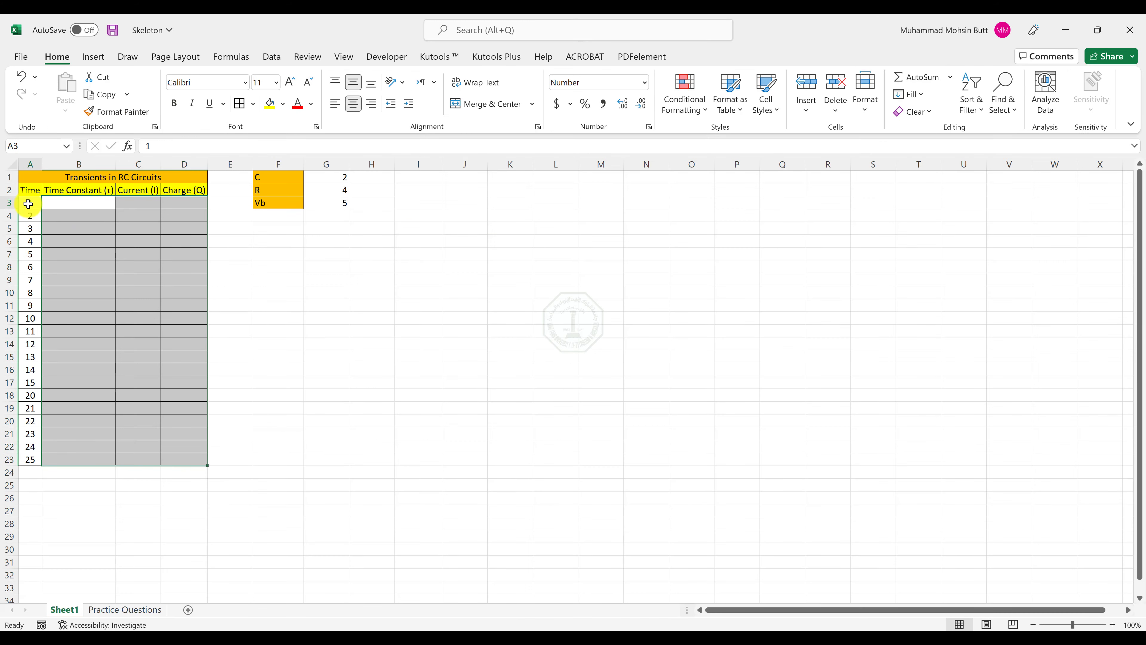
drag(30, 177, 189, 458)
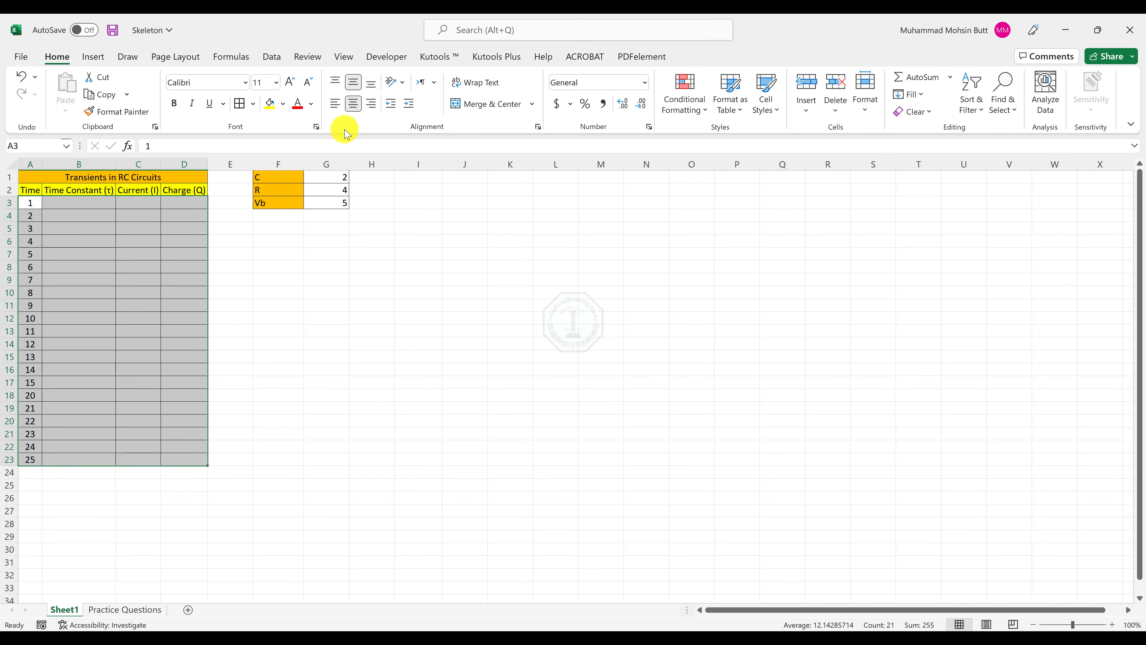
Read the Time Constant formula in the Word instructions and locate its Time, R and C inputs in A3, G2 and G1 in Excel.
key(alt+Tab)
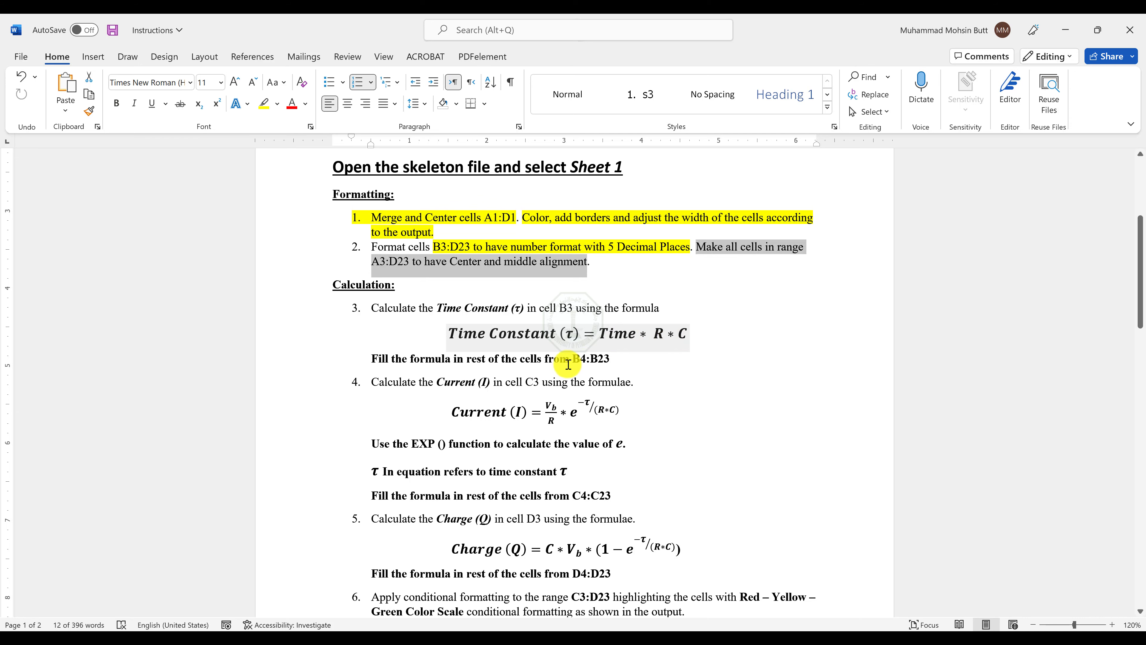
key(alt+Tab)
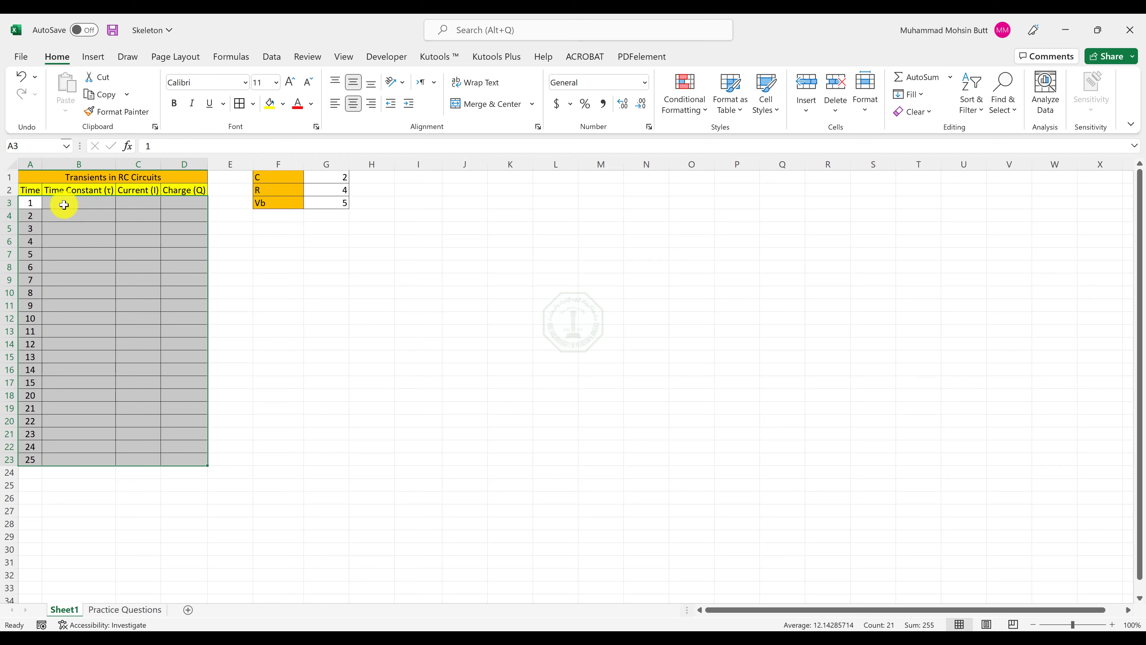
click(35, 202)
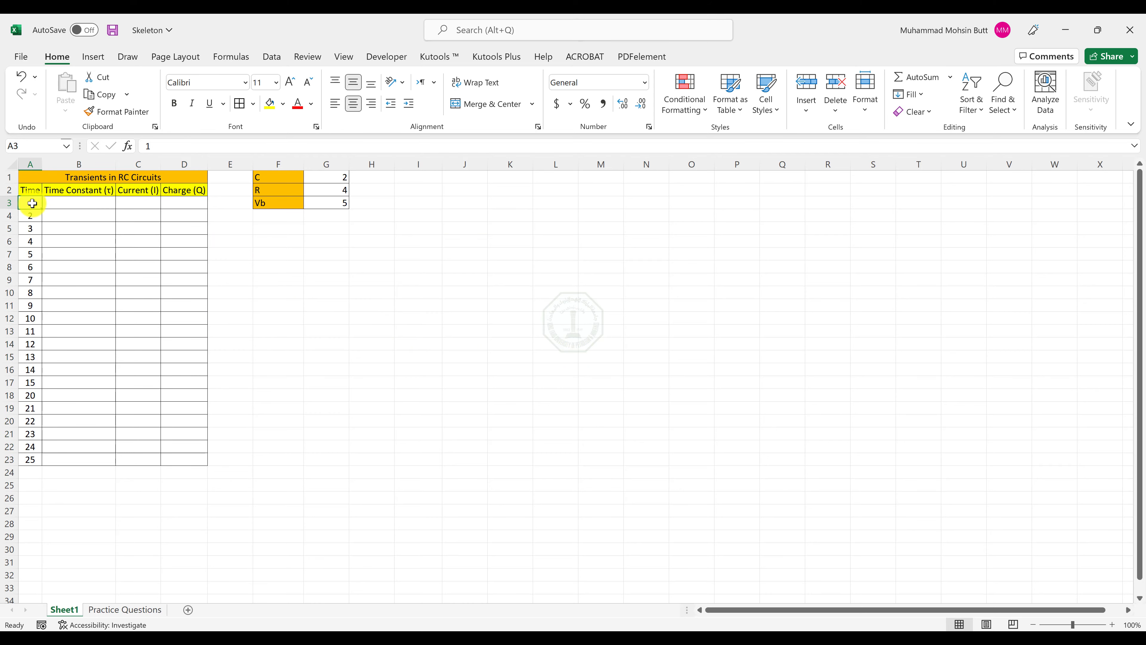
click(338, 189)
click(333, 177)
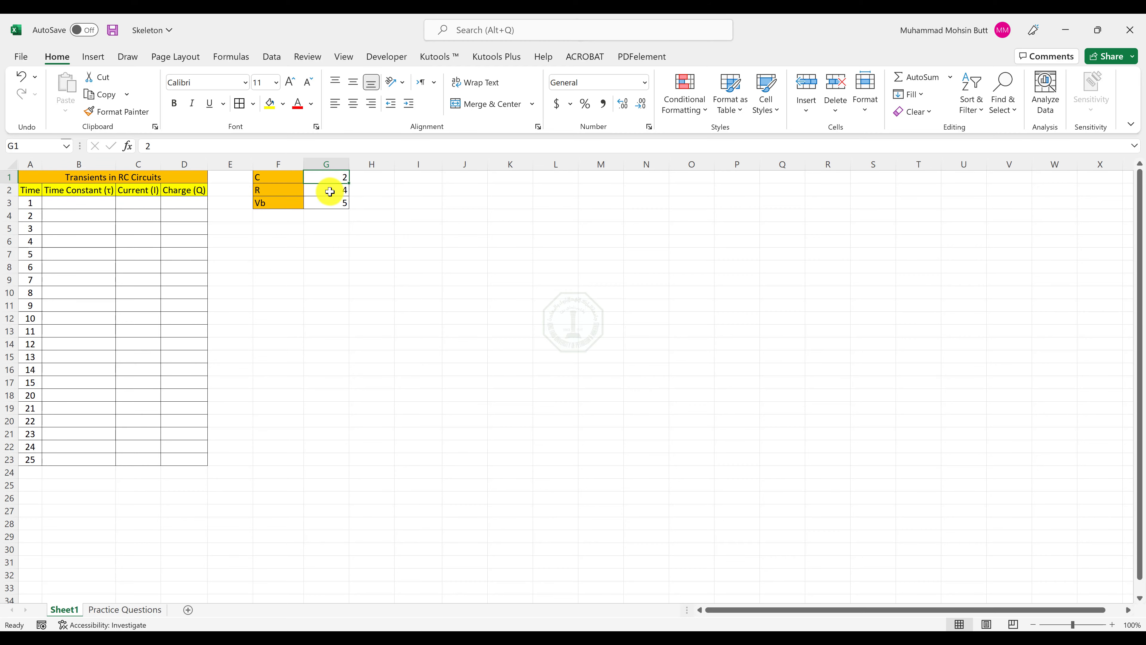
Recheck the Time Constant formula in Word, enter =A3*$G$2*$G$1 in B3 in Excel and fill it down to B23.
click(78, 203)
key(alt+Tab)
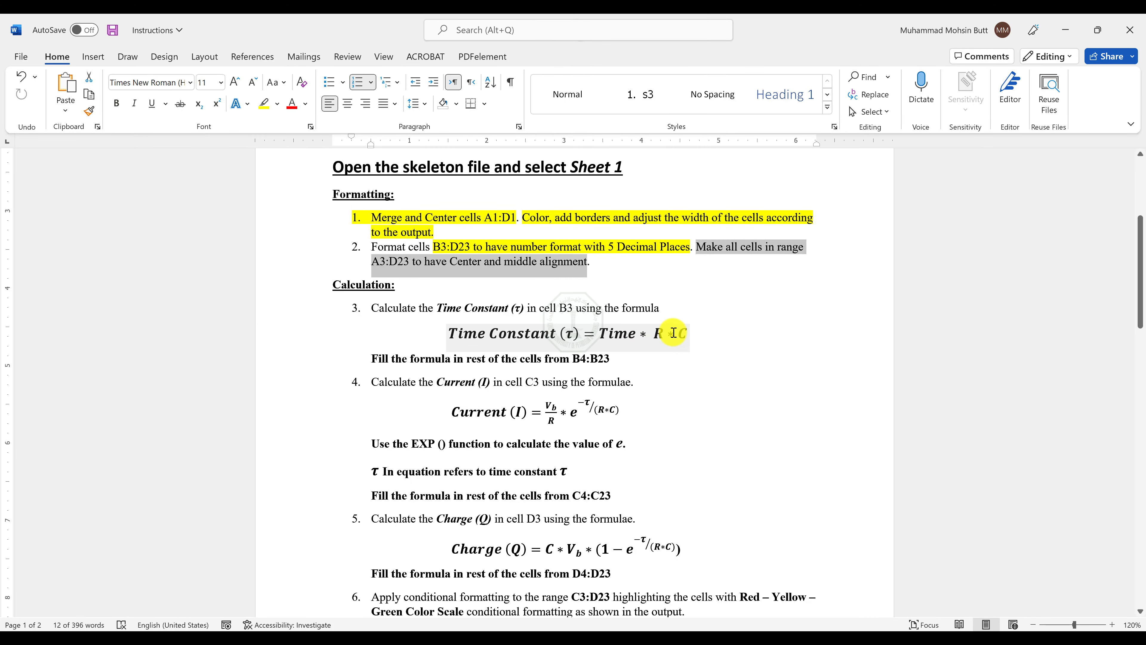
key(alt+Tab)
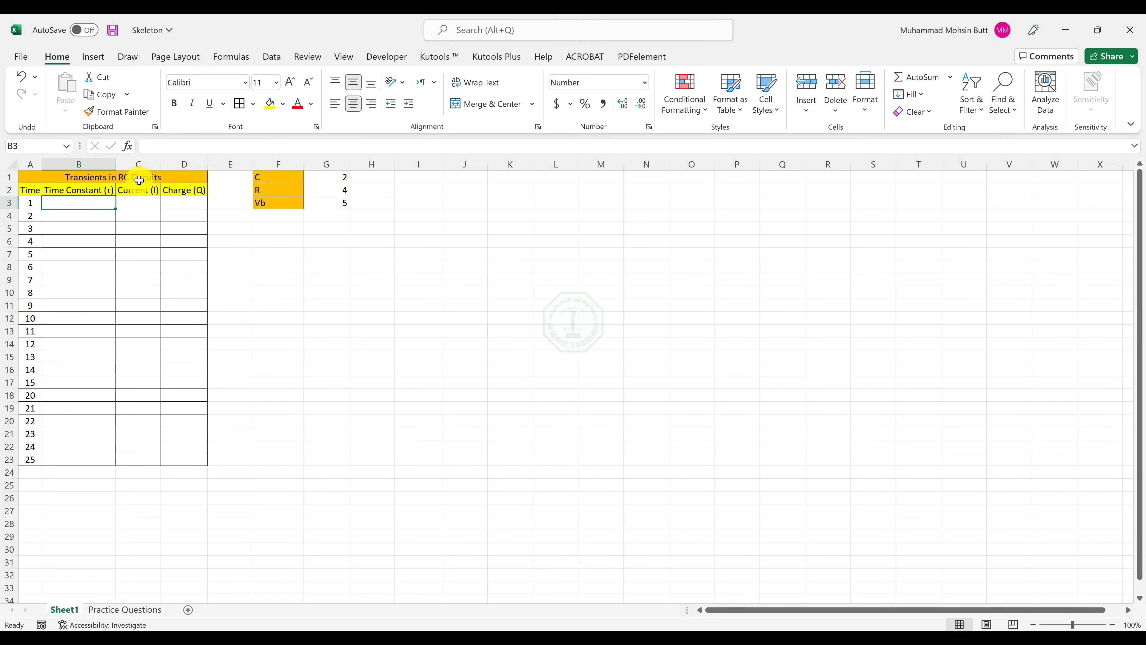
text(=)
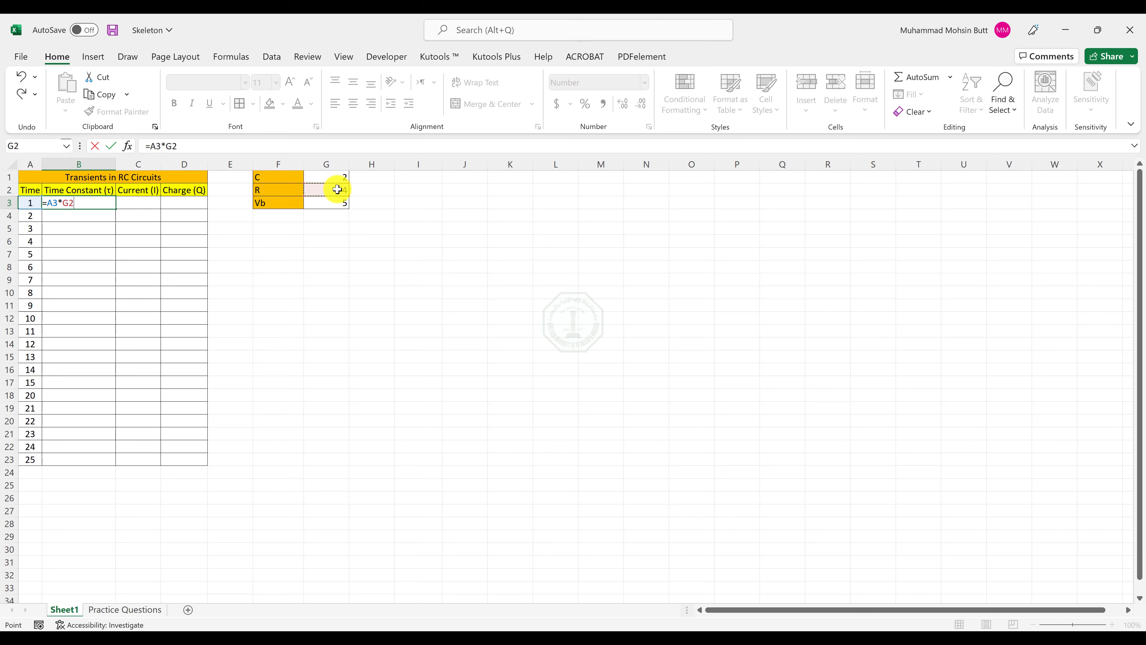
key(F4)
text(*)
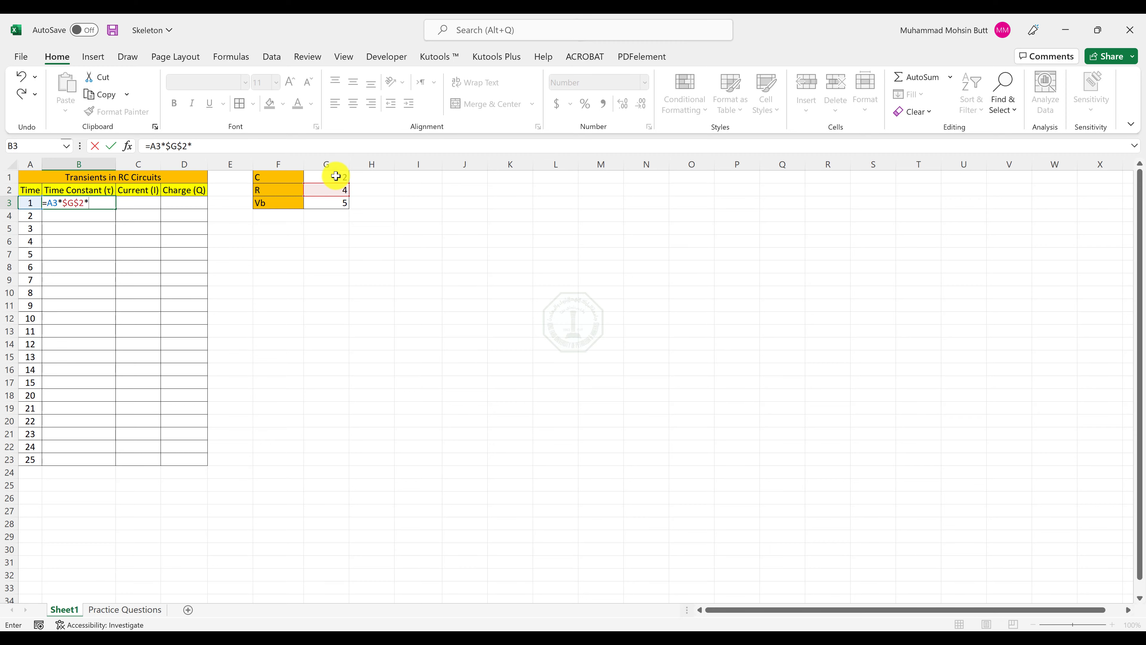
click(336, 176)
key(F4)
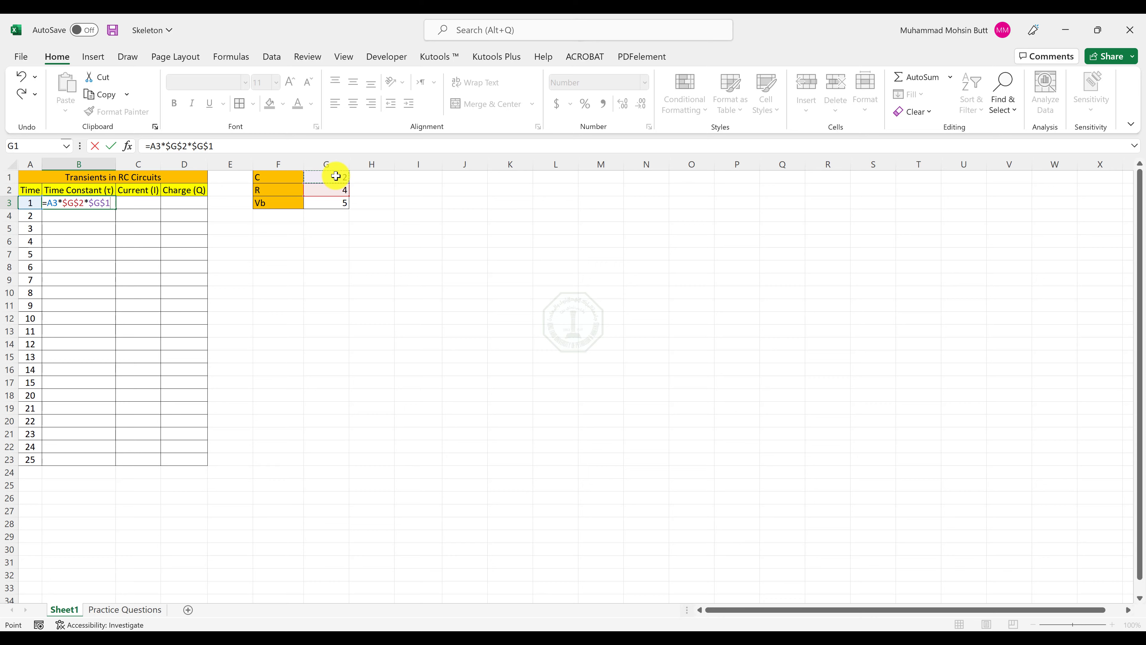
key(Return)
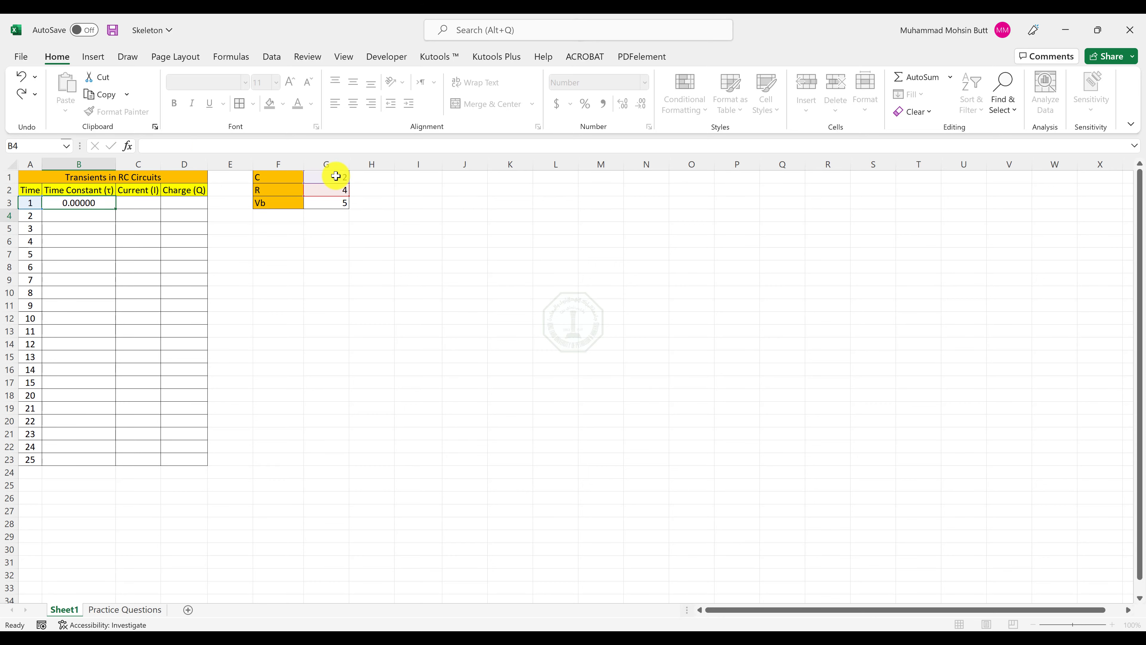
click(102, 205)
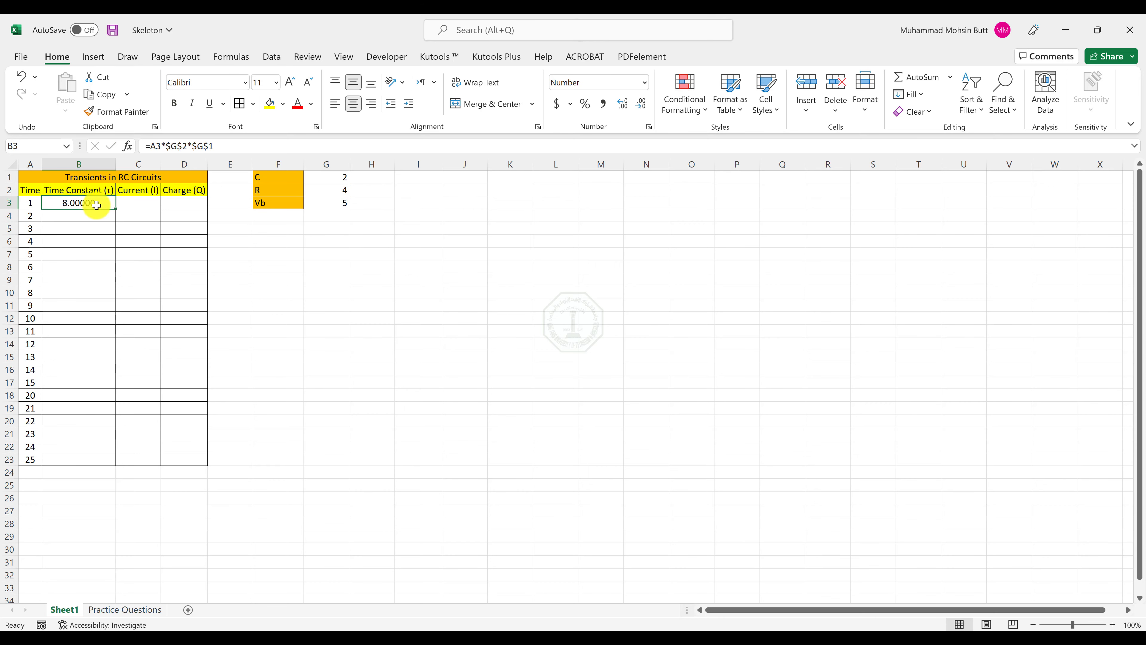
double_click(115, 210)
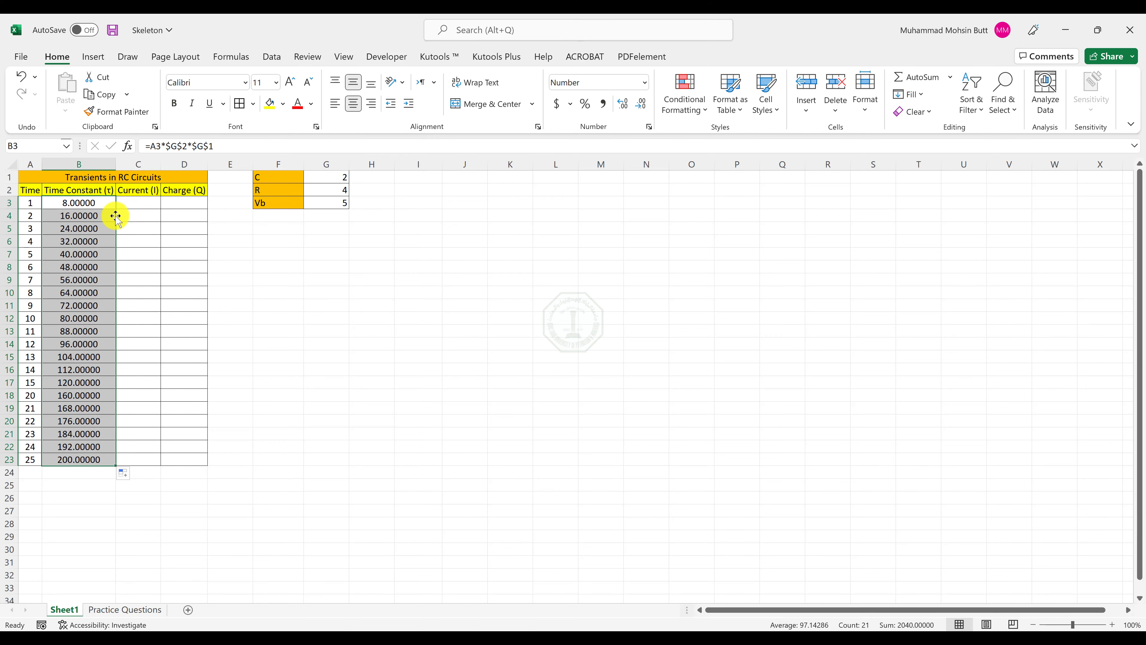
Compare the calculated Time Constant column with the Output-Sheet 1 PDF and return to the Word instructions.
key(alt+Tab)
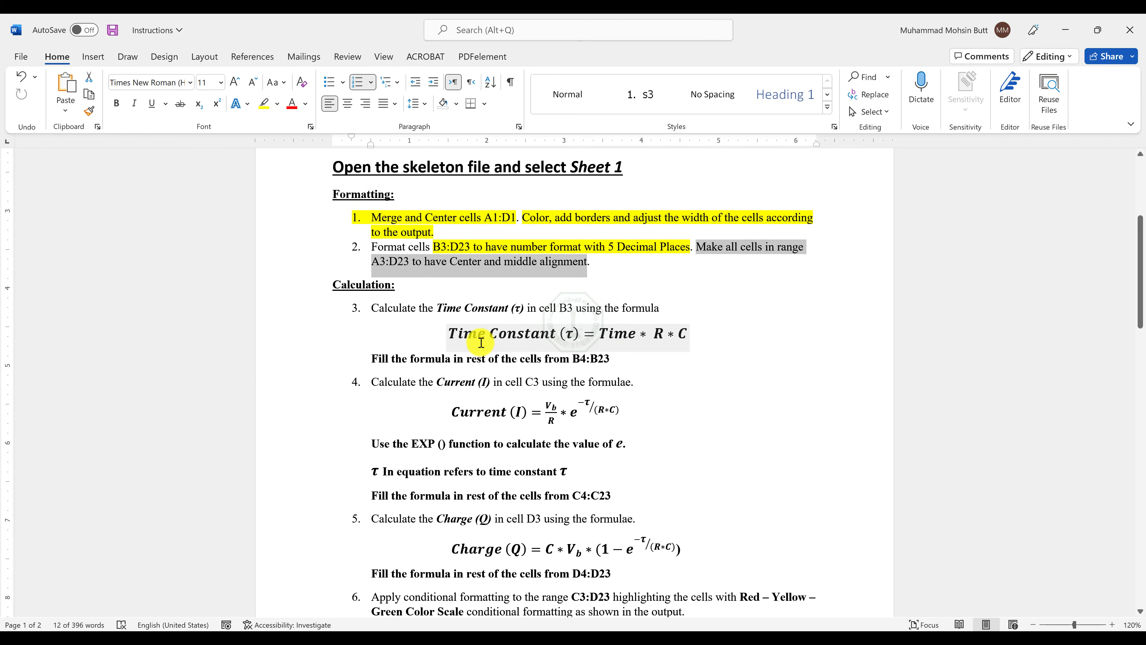
drag(460, 335, 581, 337)
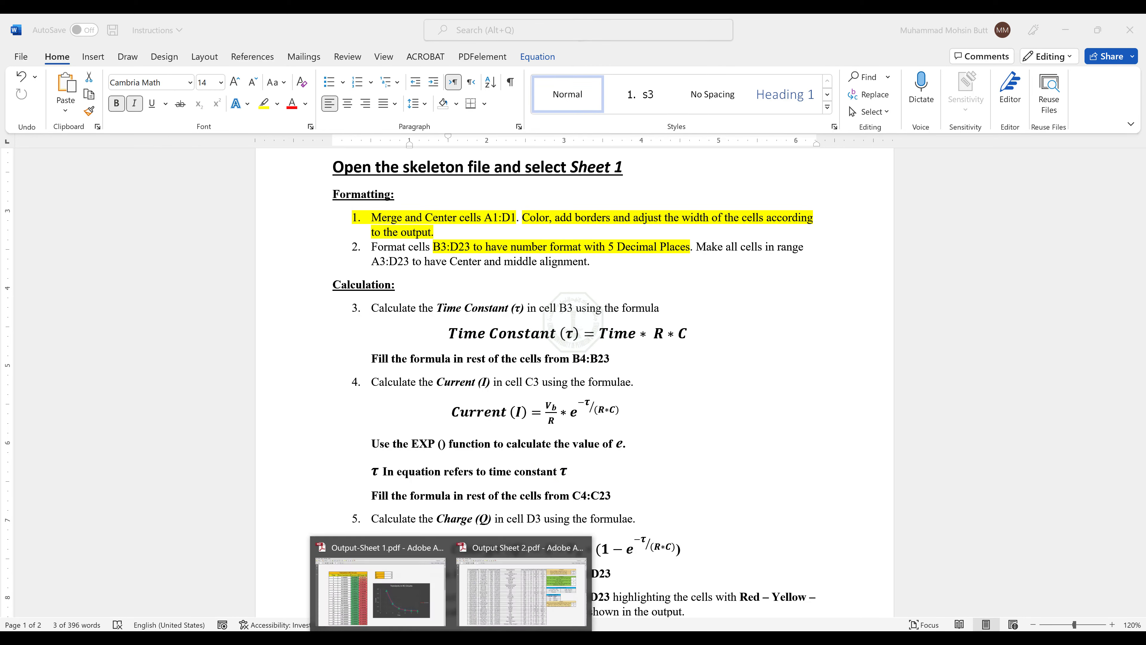
click(475, 609)
mouse_move(474, 619)
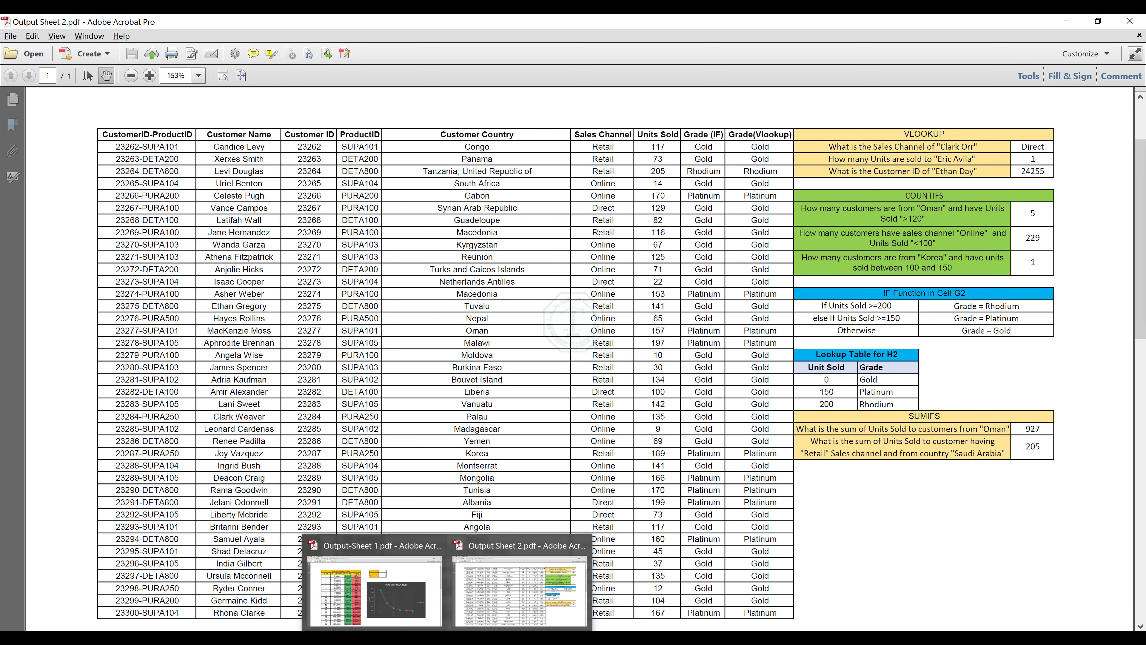
click(338, 589)
scroll(281, 338, down, 1)
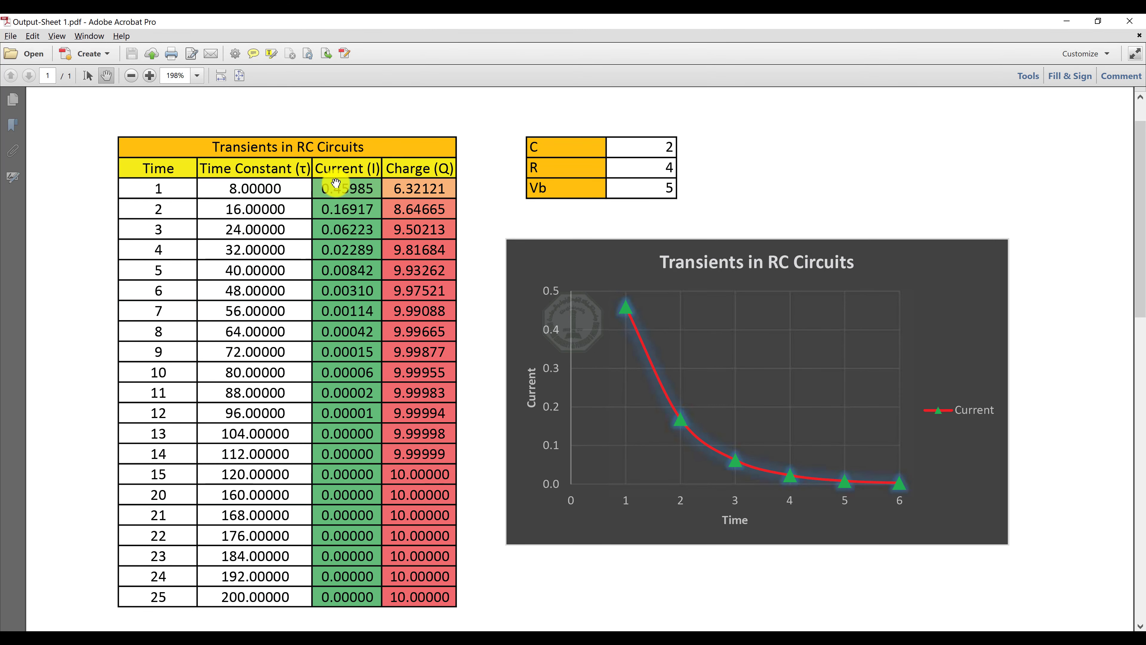
click(1068, 21)
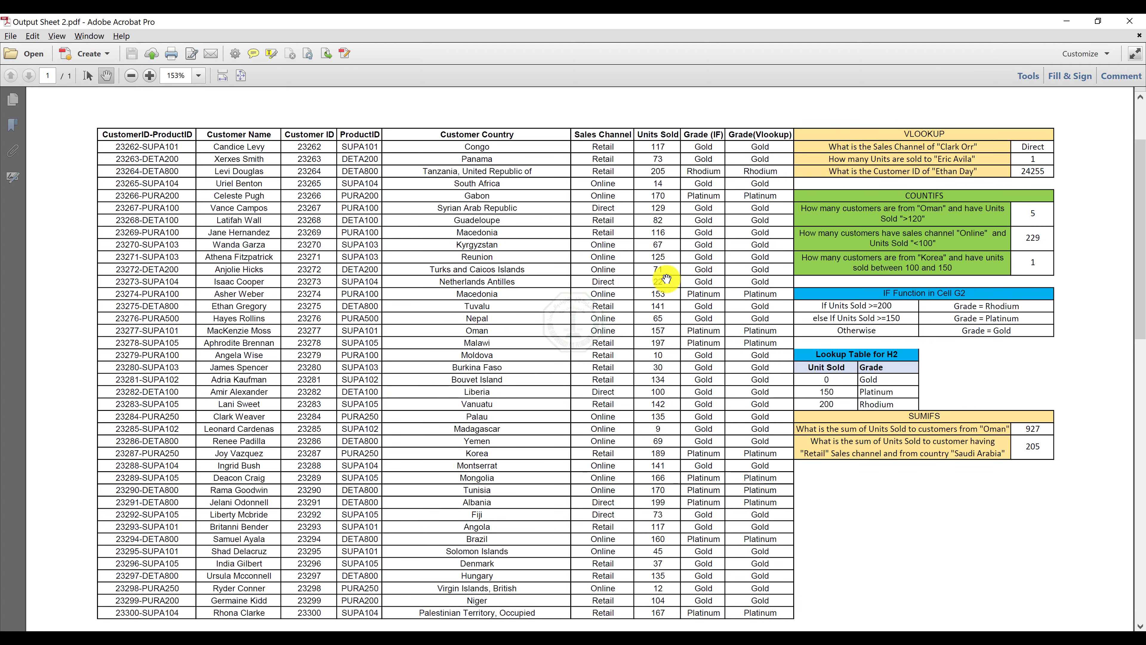
click(1068, 20)
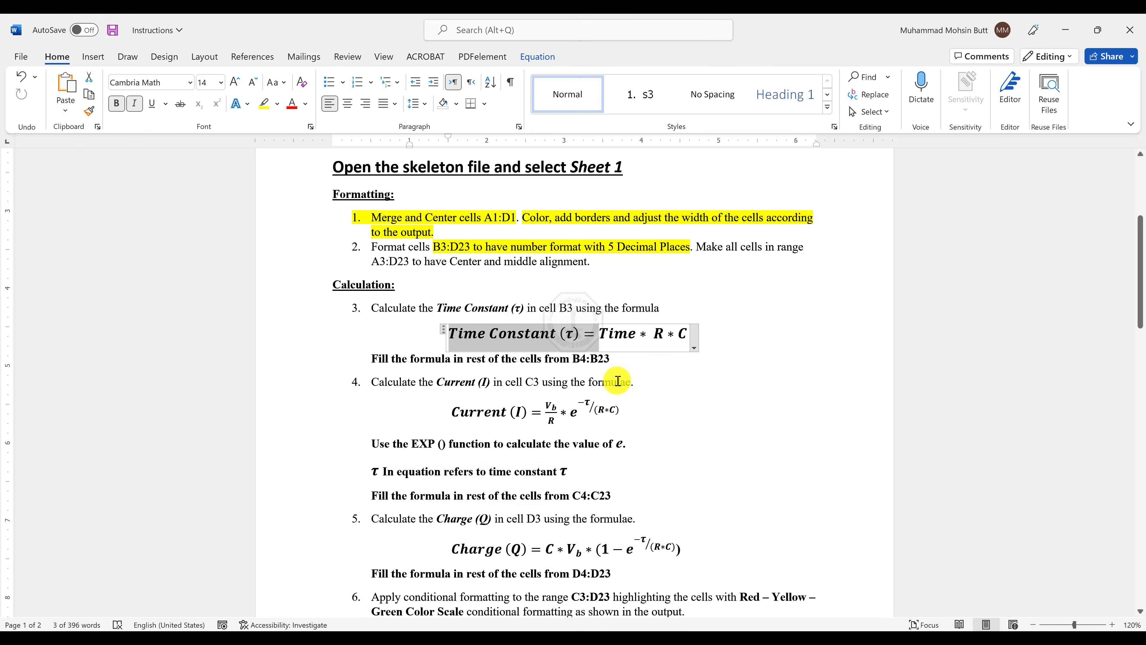
Examine the Current formula and select the τ symbol in Word, and create and open a new text document on the desktop.
click(556, 408)
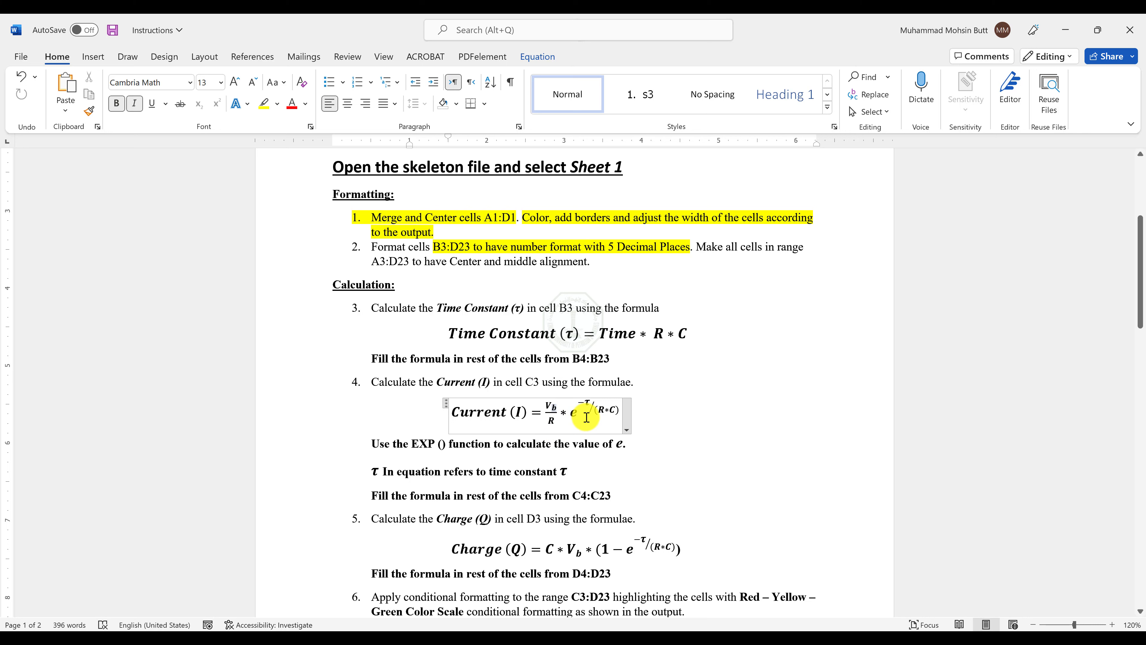
drag(576, 335, 564, 336)
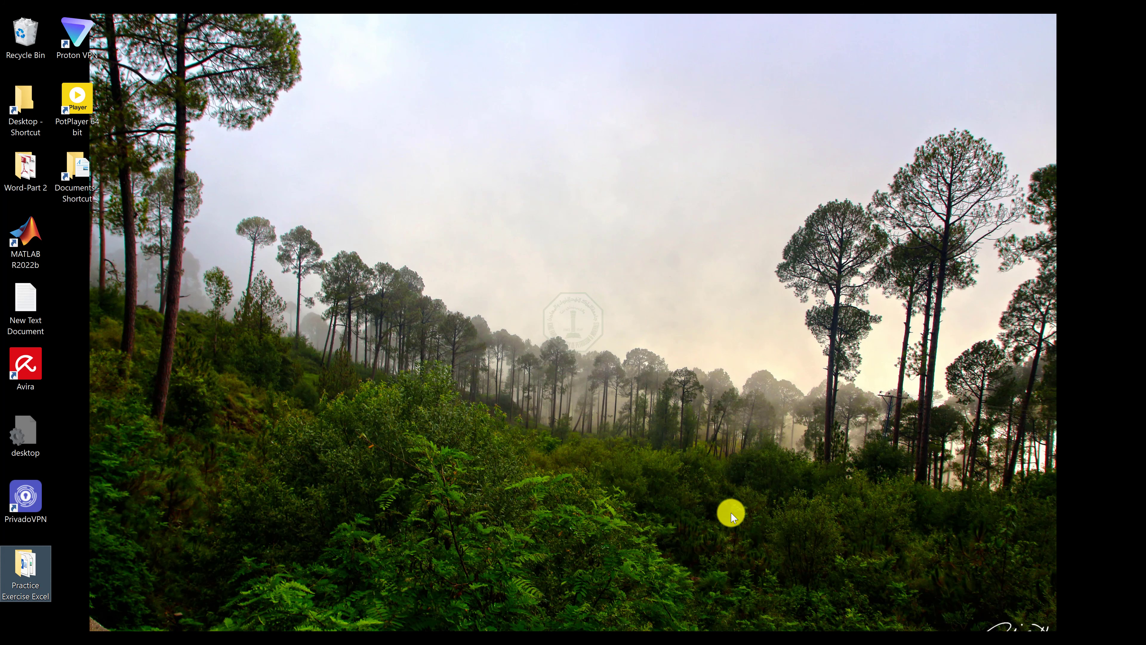
right_click(590, 482)
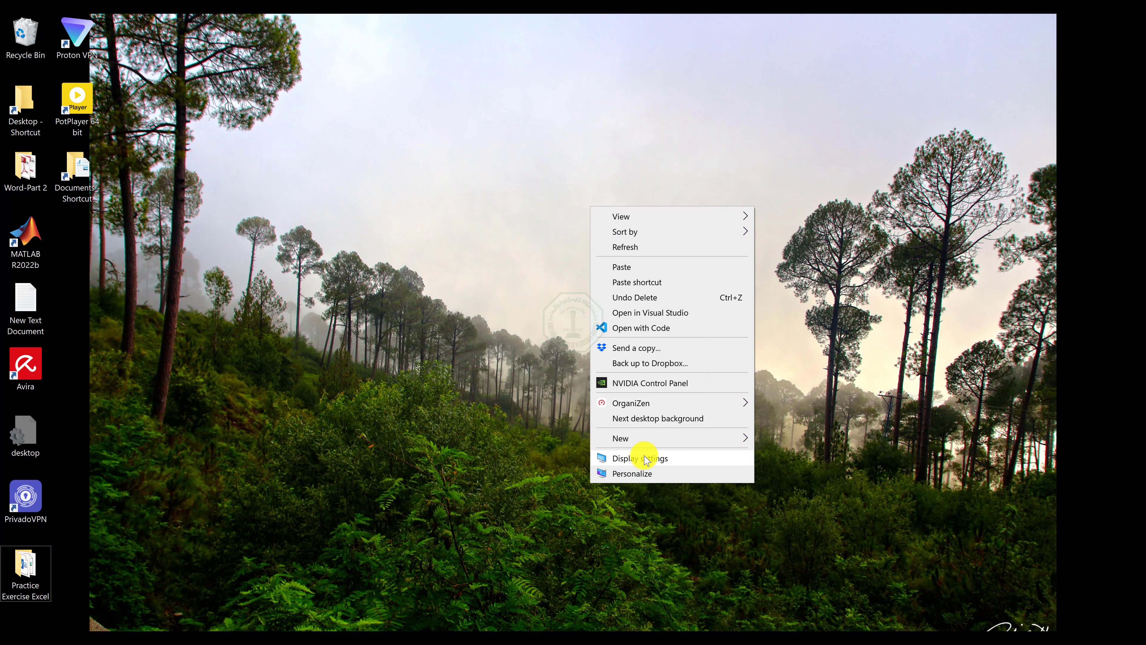
mouse_move(657, 439)
click(785, 391)
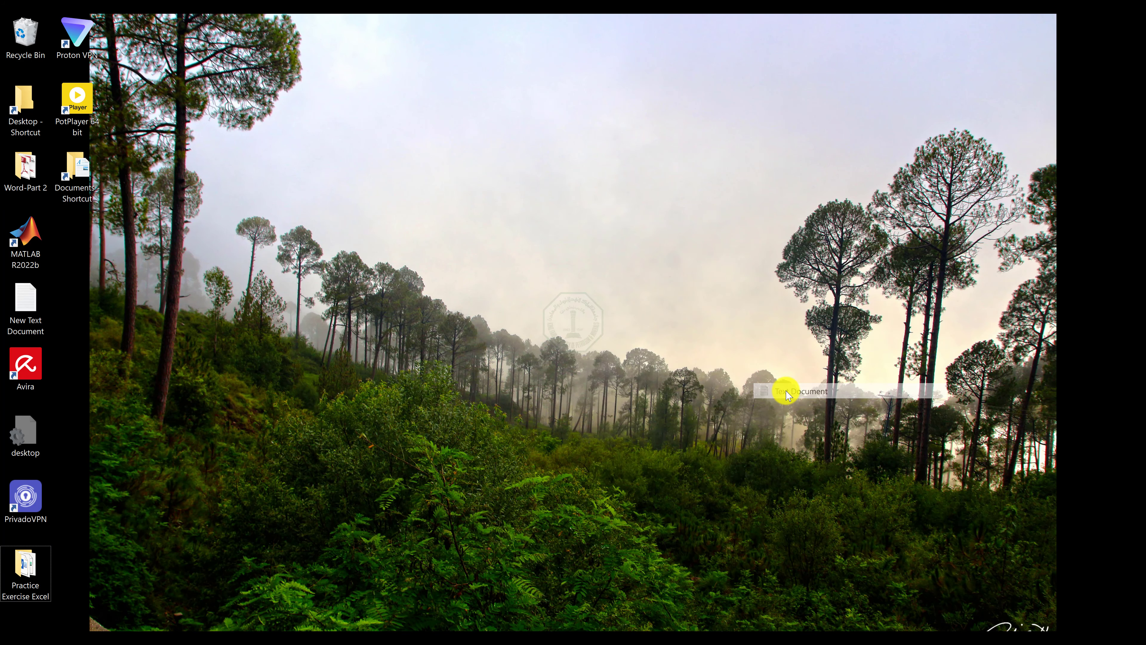
click(589, 500)
double_click(589, 500)
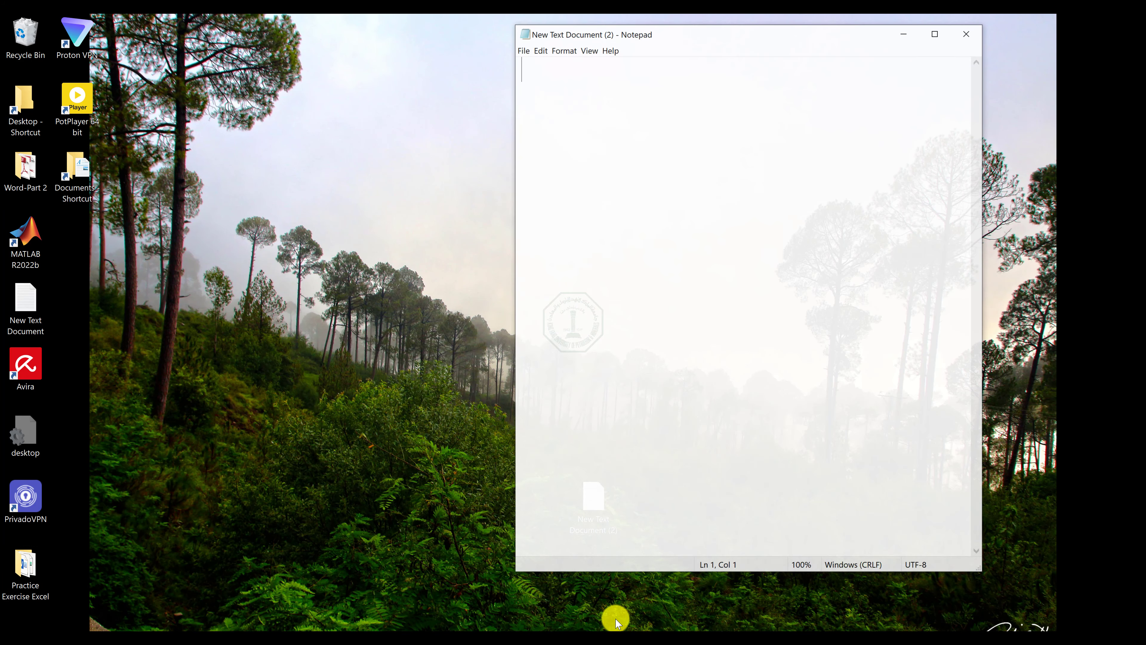
Bring the Word instructions up behind the blank Notepad document and shorten the Notepad window so the Current formula stays visible.
mouse_move(646, 637)
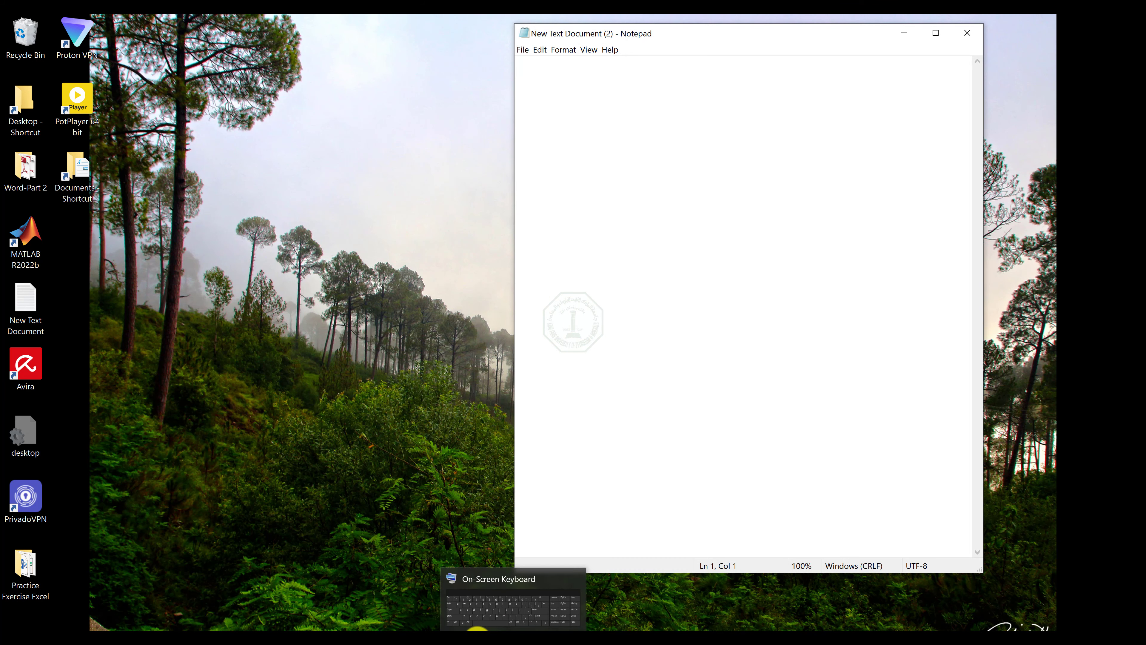
click(390, 641)
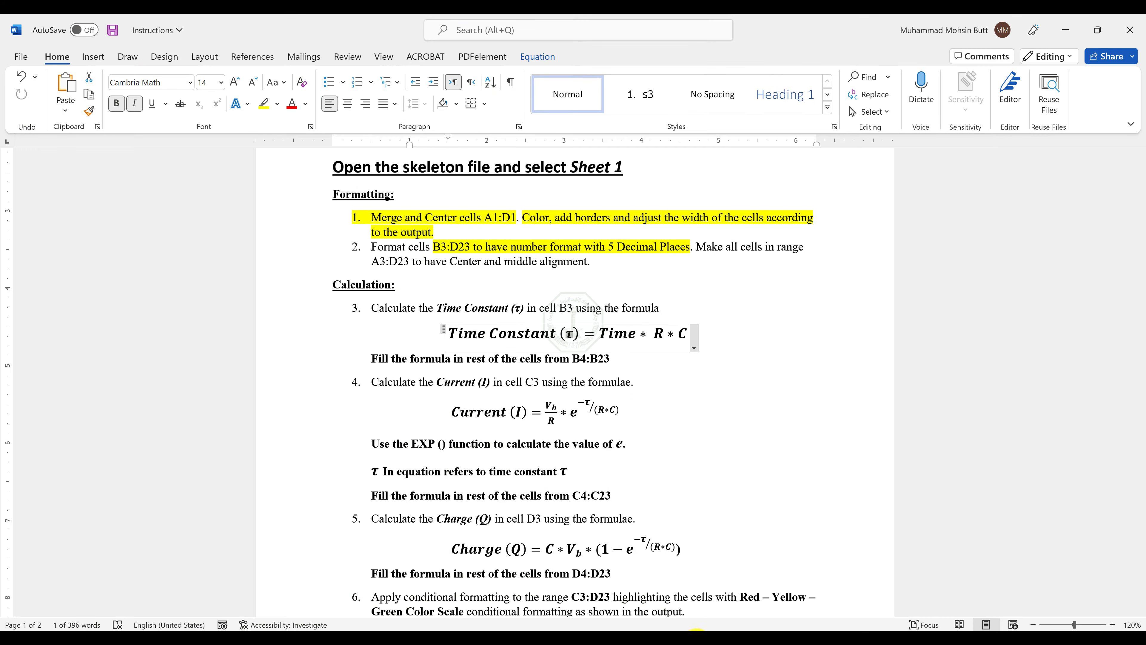
click(667, 638)
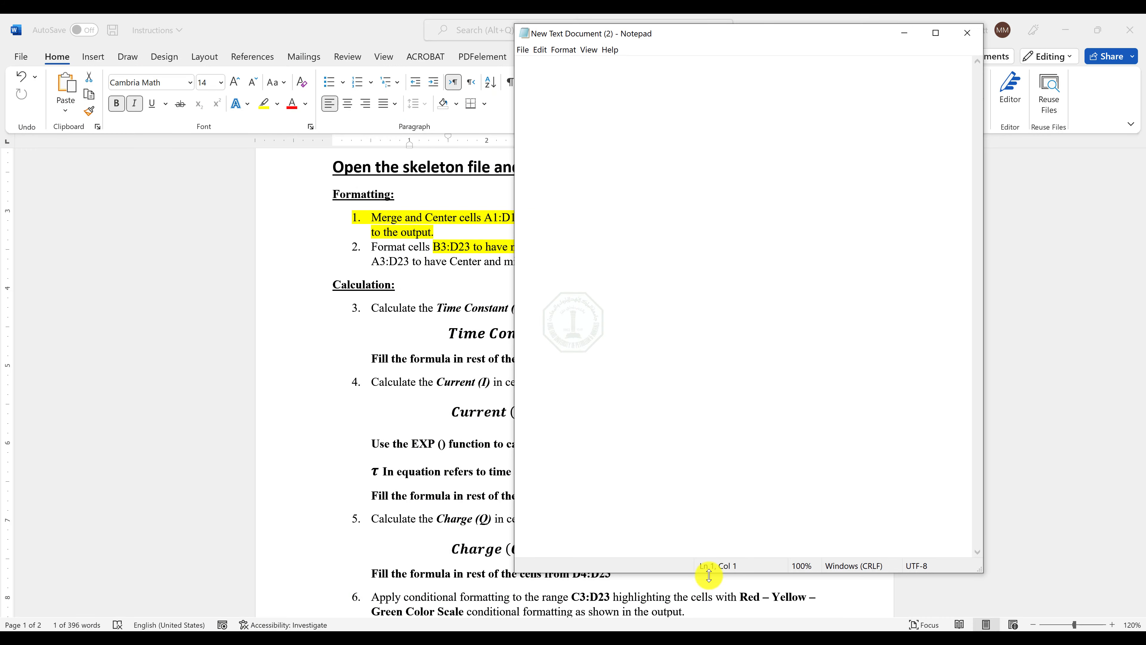
drag(712, 574, 745, 283)
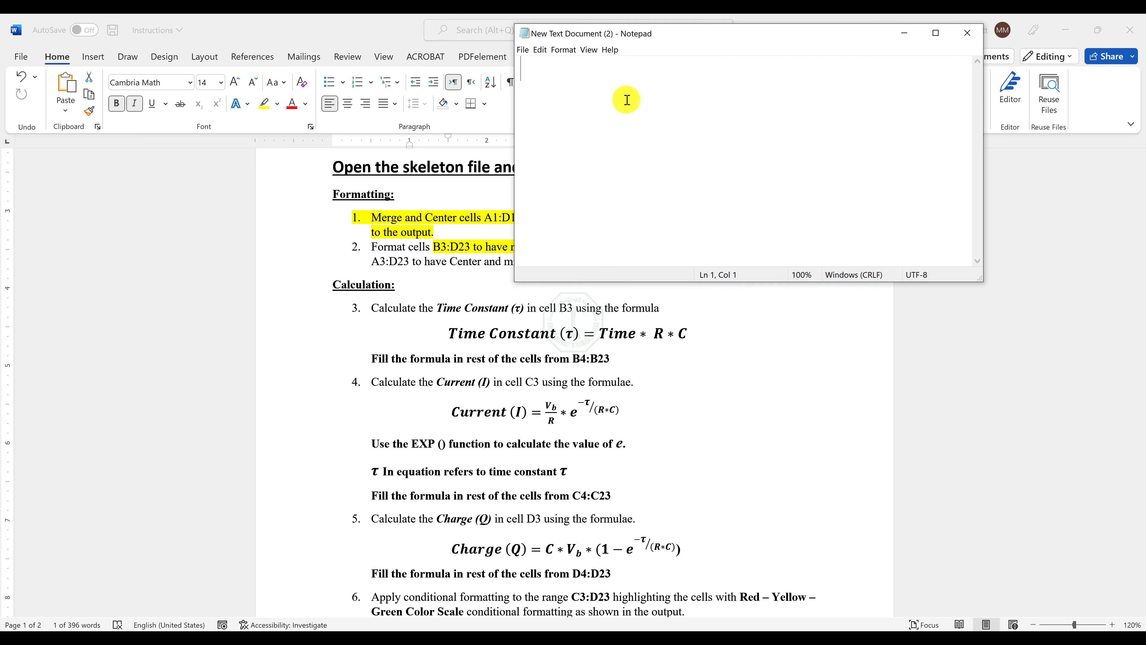
List the formula variables V, R, t and C on separate lines in Notepad.
text(V )
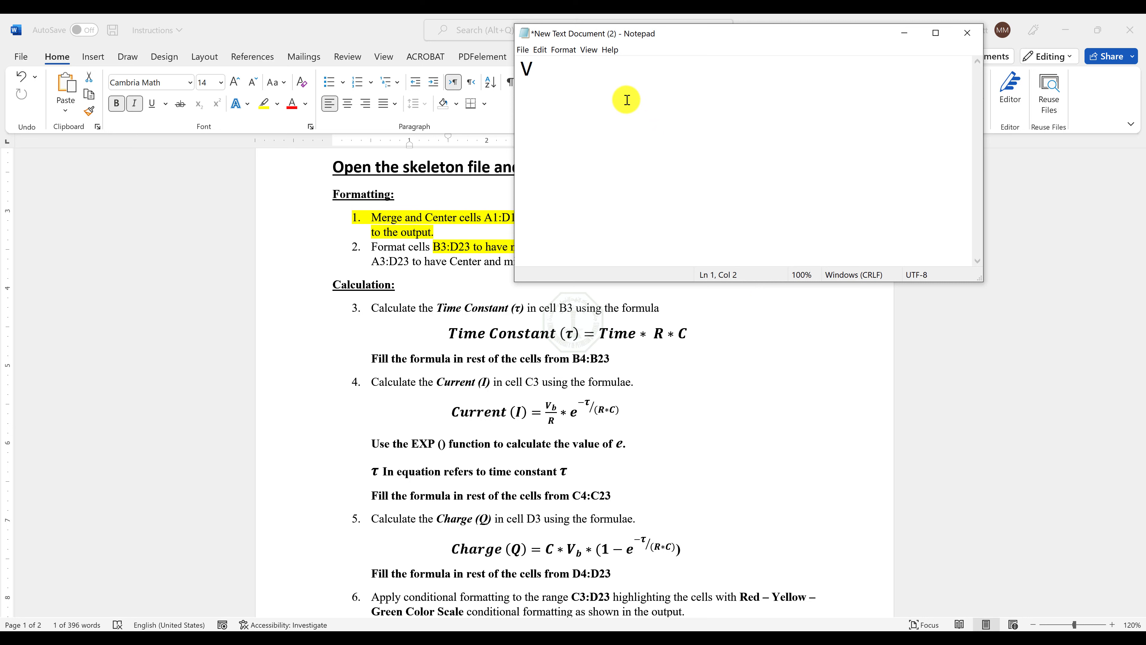
text(R )
text(t)
key(Return)
text(C)
key(Up)
key(Up)
key(Down)
key(Down)
key(Down)
Switch to the Skeleton workbook in Excel, locate the Time Constant column and the Vb, R and C inputs, and return to Notepad.
key(alt+Tab)
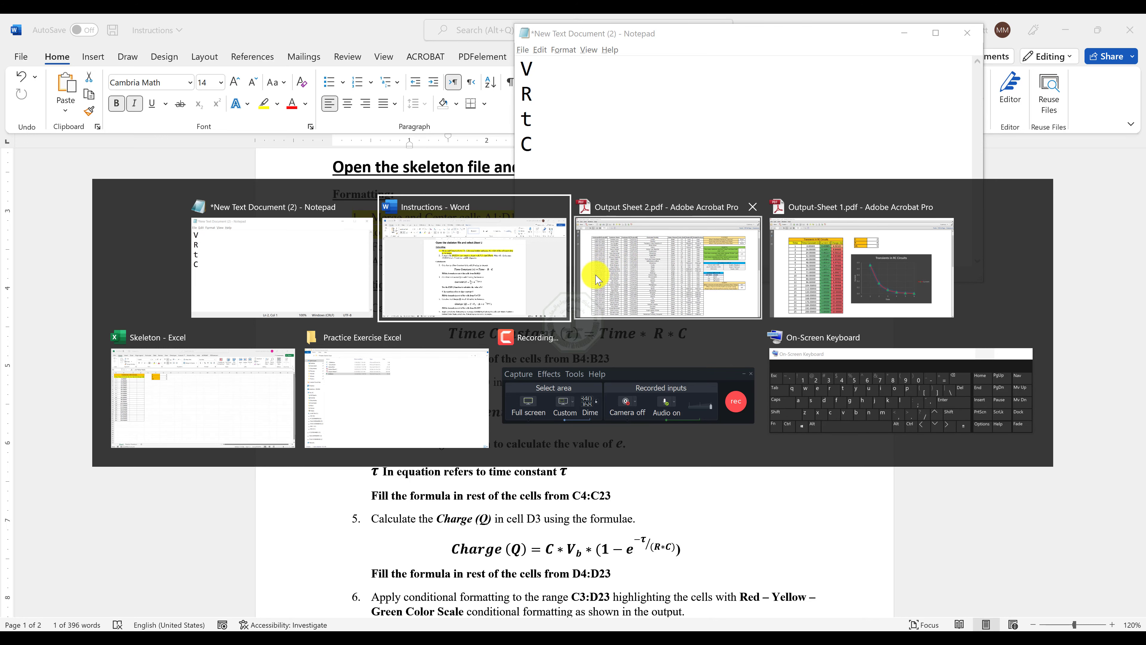
click(209, 363)
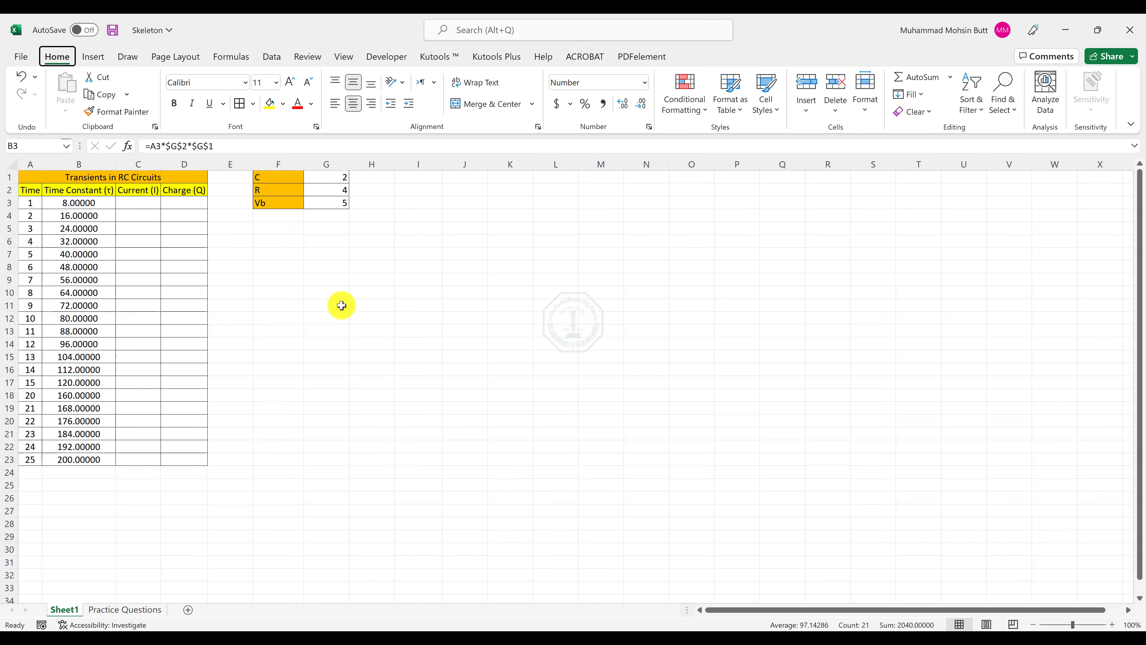
click(239, 281)
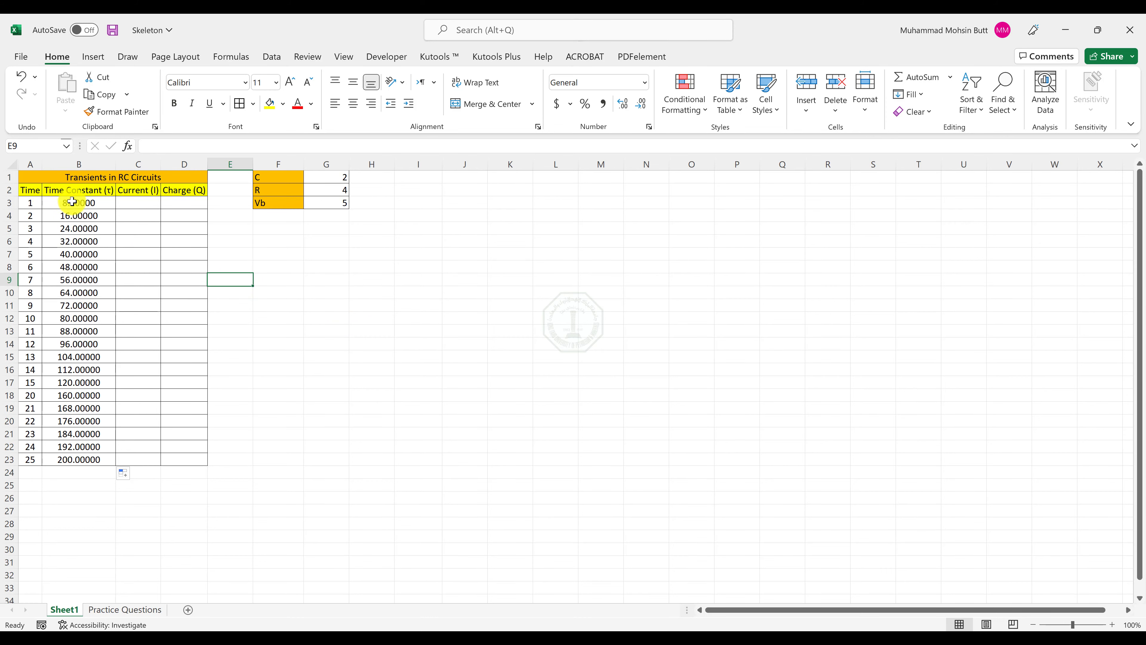
drag(69, 203, 79, 451)
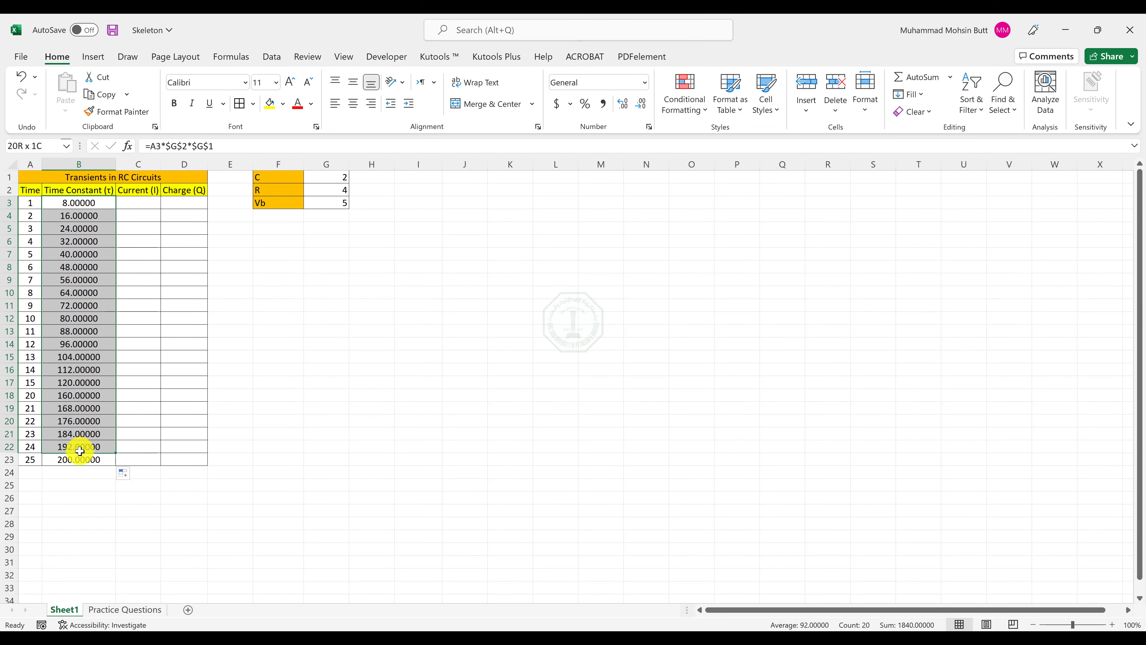
drag(285, 202, 314, 182)
click(668, 637)
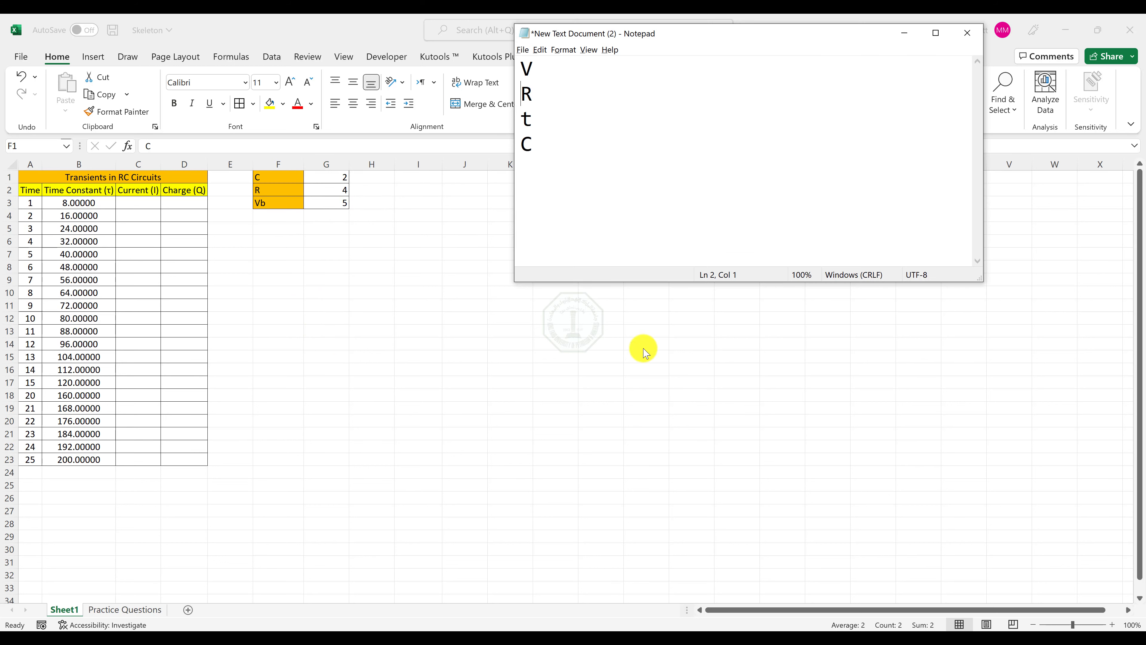
Note the cell references G3 beside V and G2 beside R in the Notepad list.
click(568, 146)
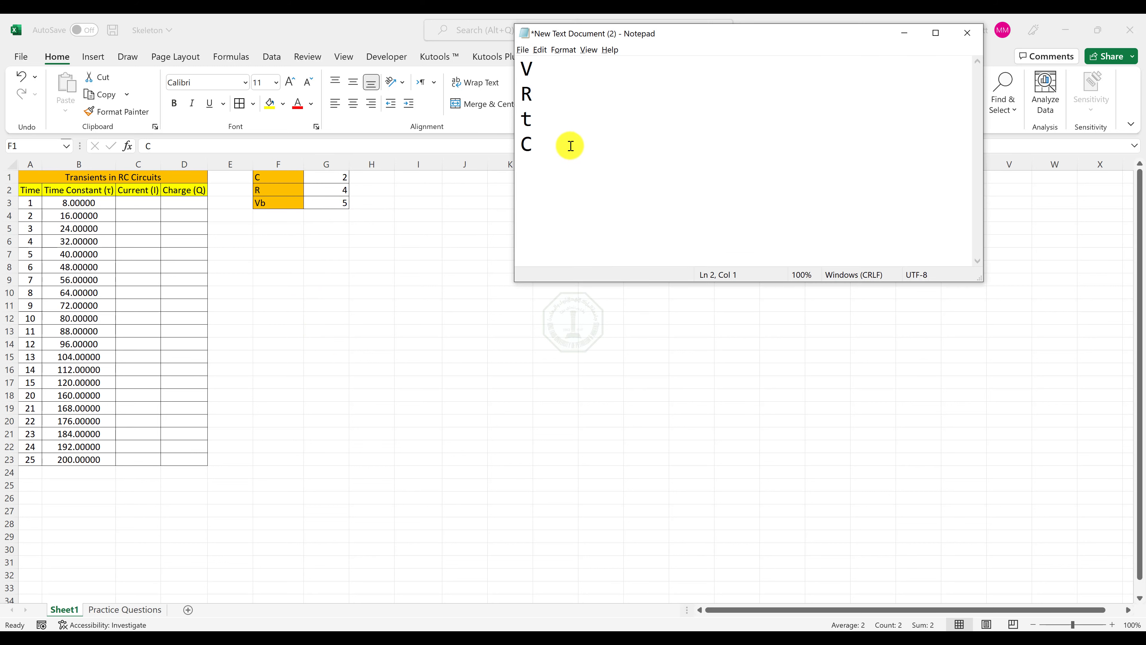
click(545, 68)
key(Tab)
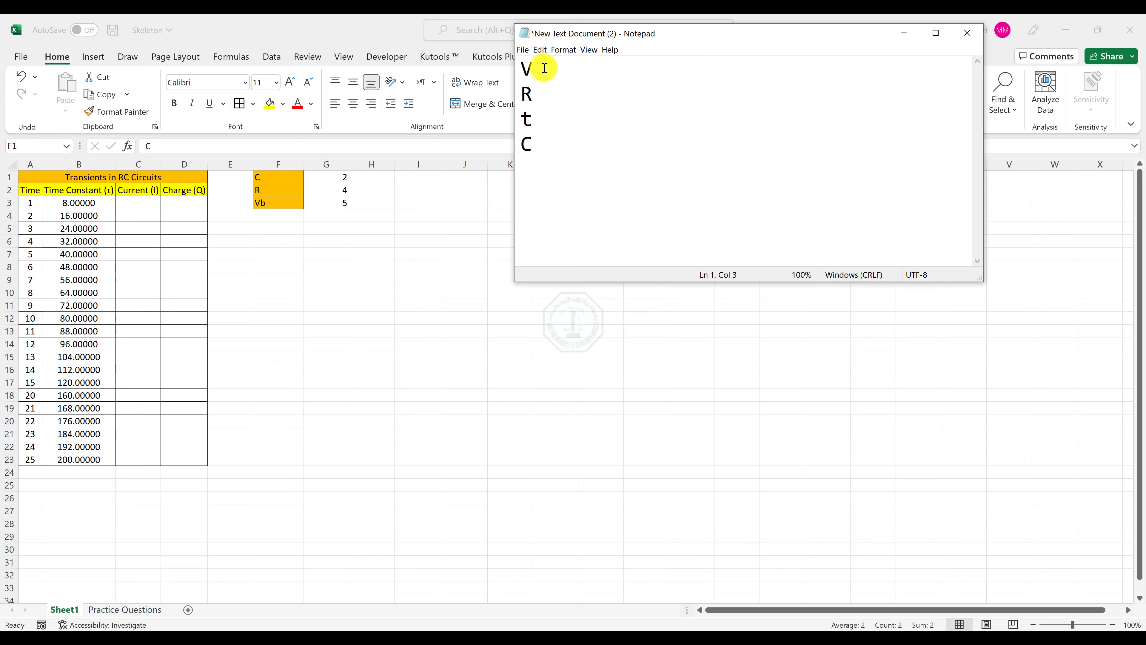
text(G3)
key(Down)
text(G2)
Note the cell references B3 beside t and G1 beside C, and review the listed references.
key(Down)
key(Tab)
text(B3)
key(shift+Left)
key(shift+Left)
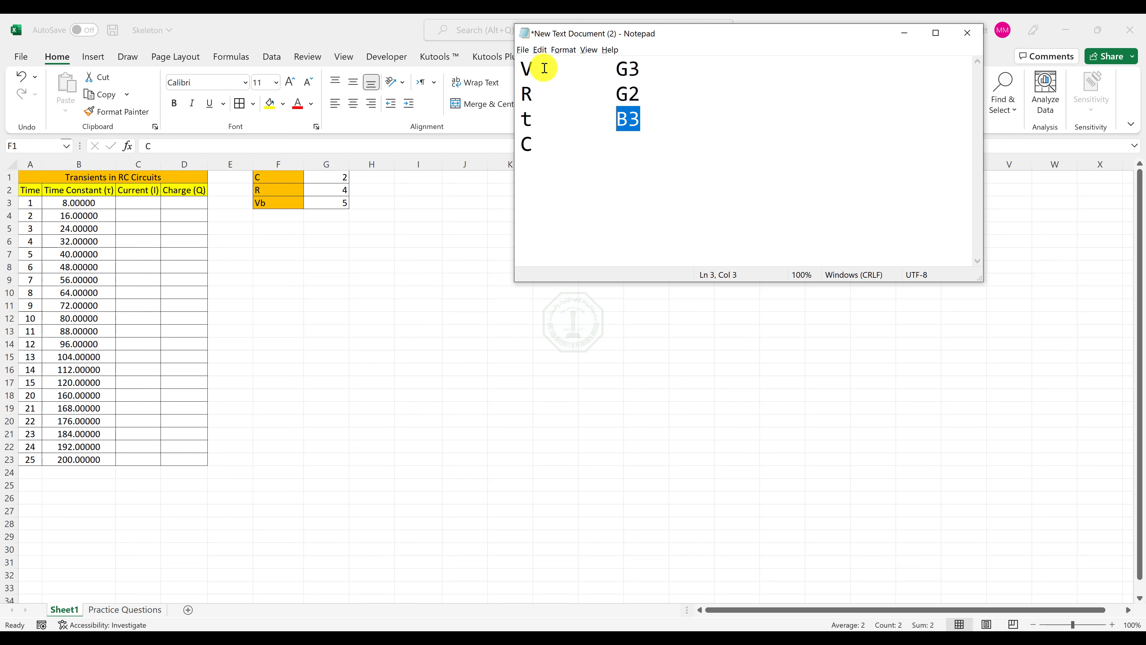
key(Down)
text(G1)
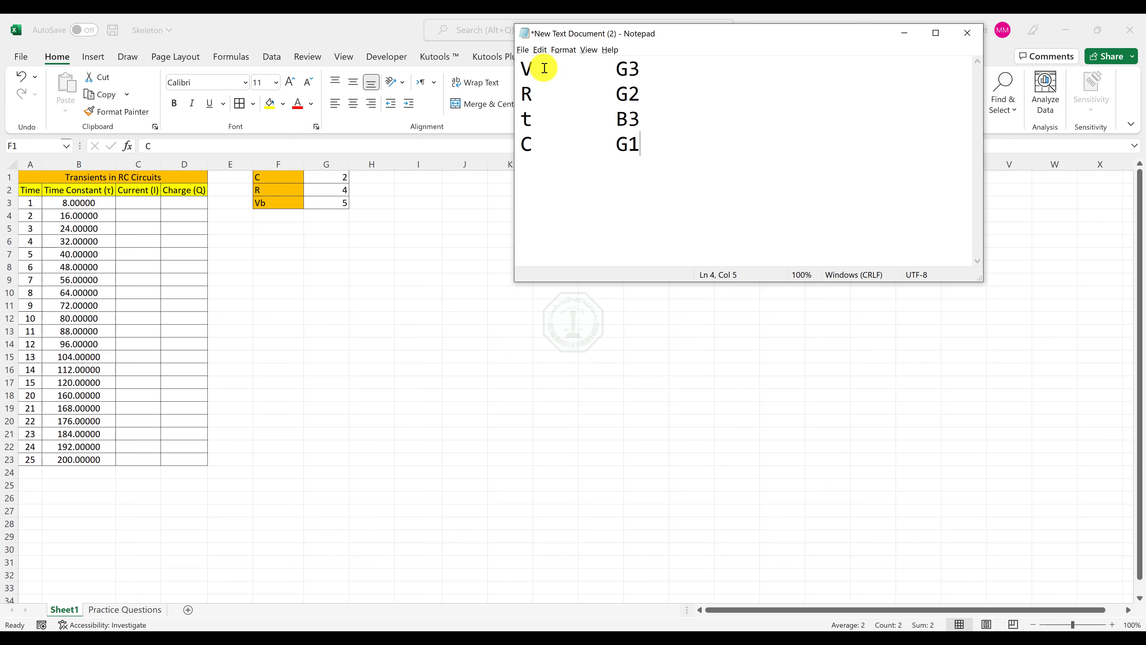
drag(616, 68, 637, 105)
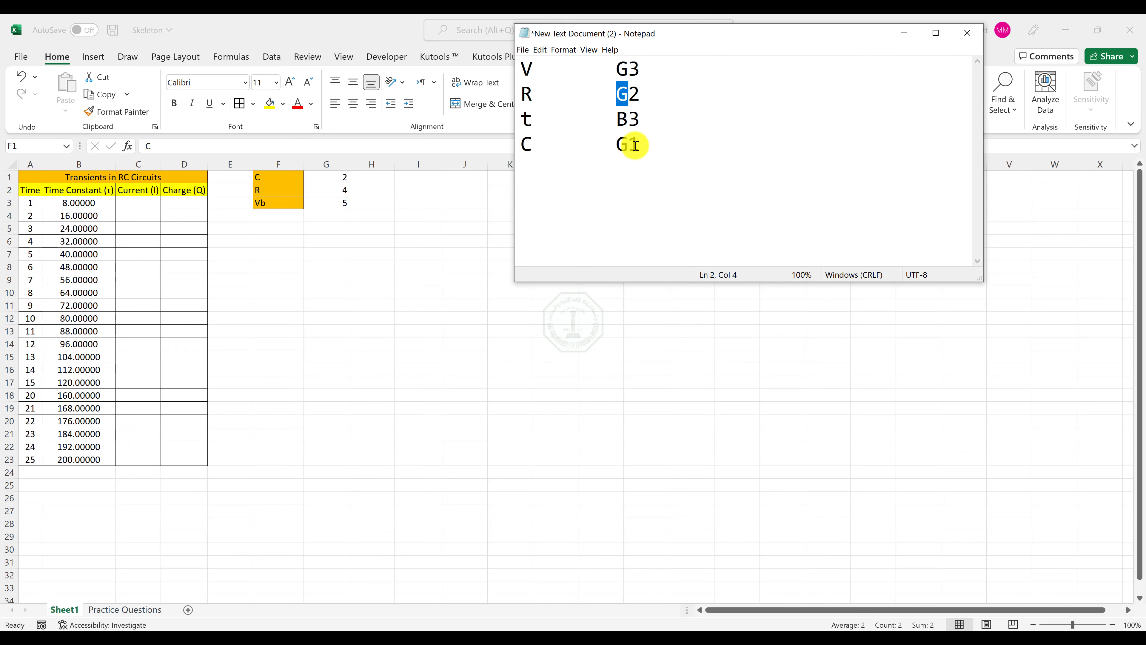
Minimize Excel to bring back the Word instructions and place the Notepad cursor below the variable list.
click(1064, 35)
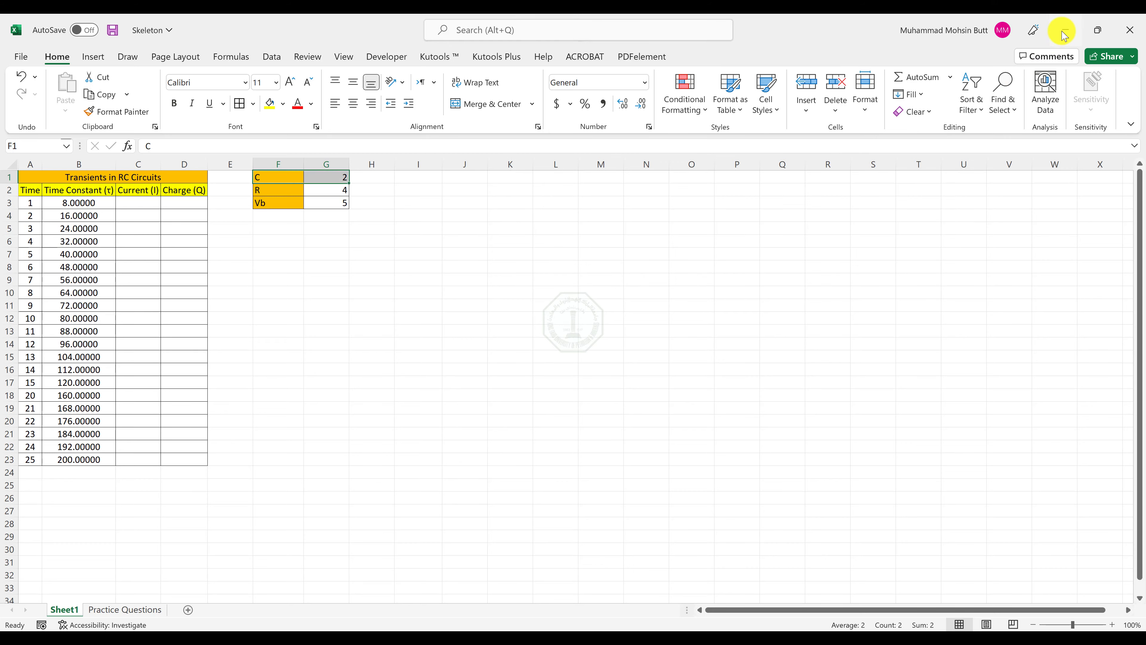
click(1064, 31)
click(646, 218)
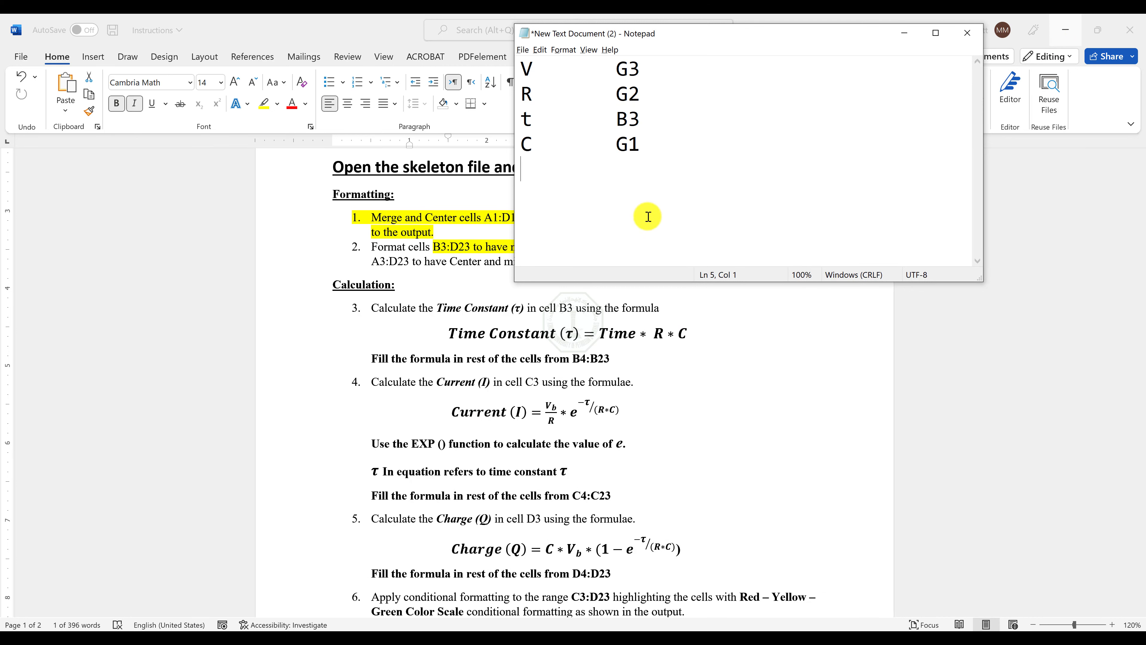
Start the Current formula below the list in Notepad by writing =($G$3/$G$2) with absolute references.
key(Return)
text(=($G$3*)
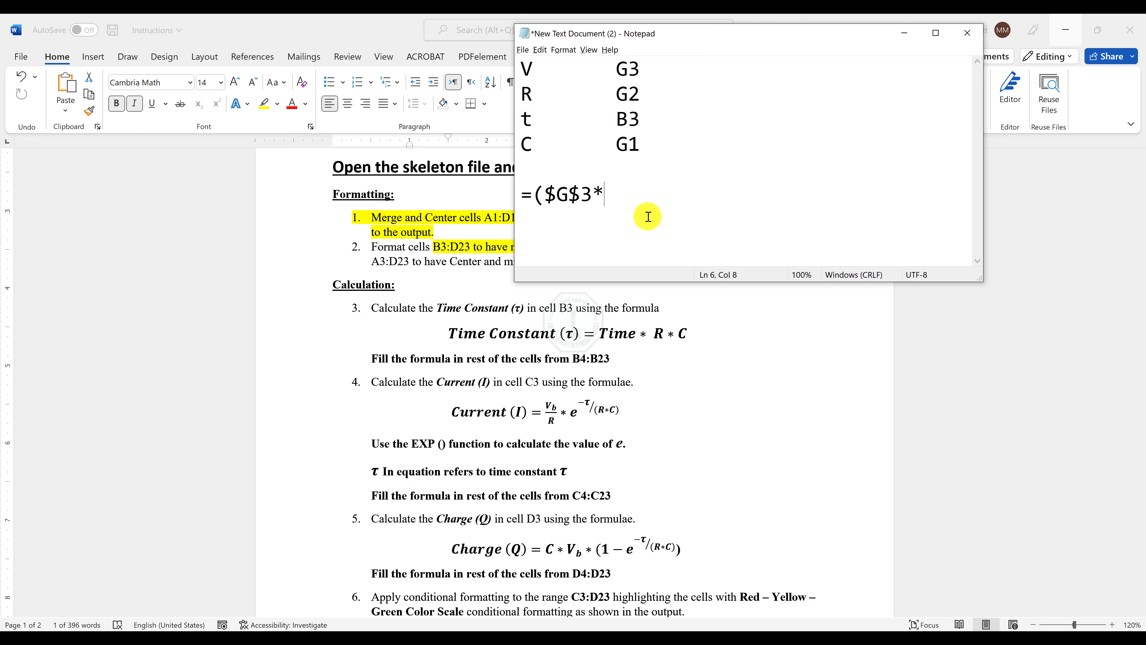
key(BackSpace)
text(/$G$2))
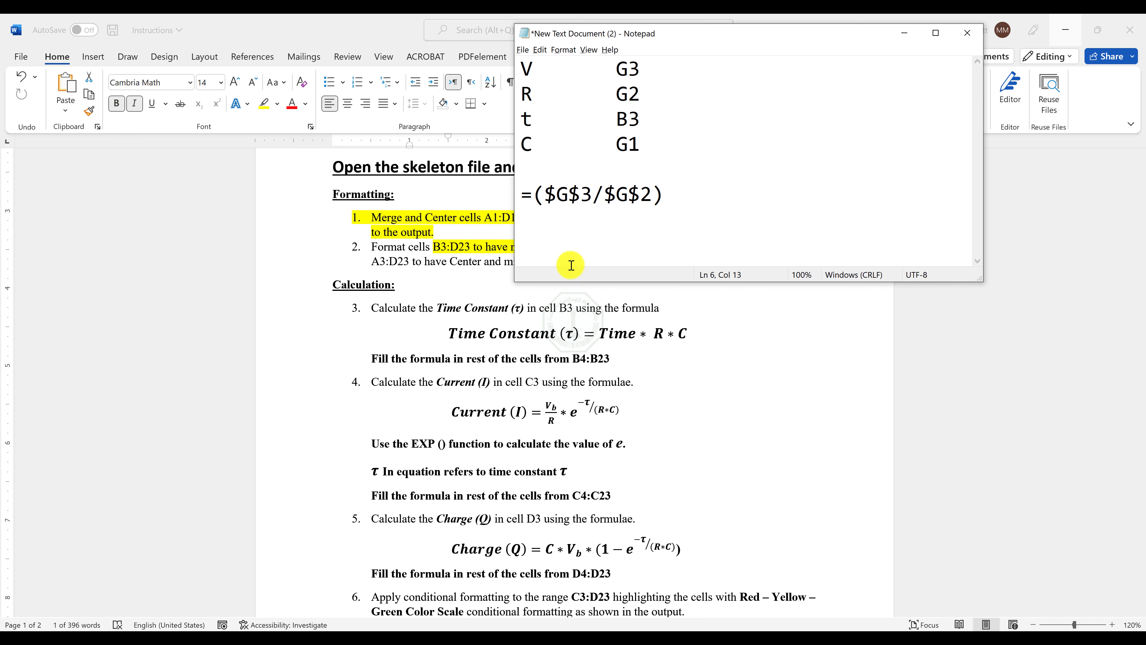
Recheck the Current equation in Word and extend the Notepad formula with *exp(.
click(551, 409)
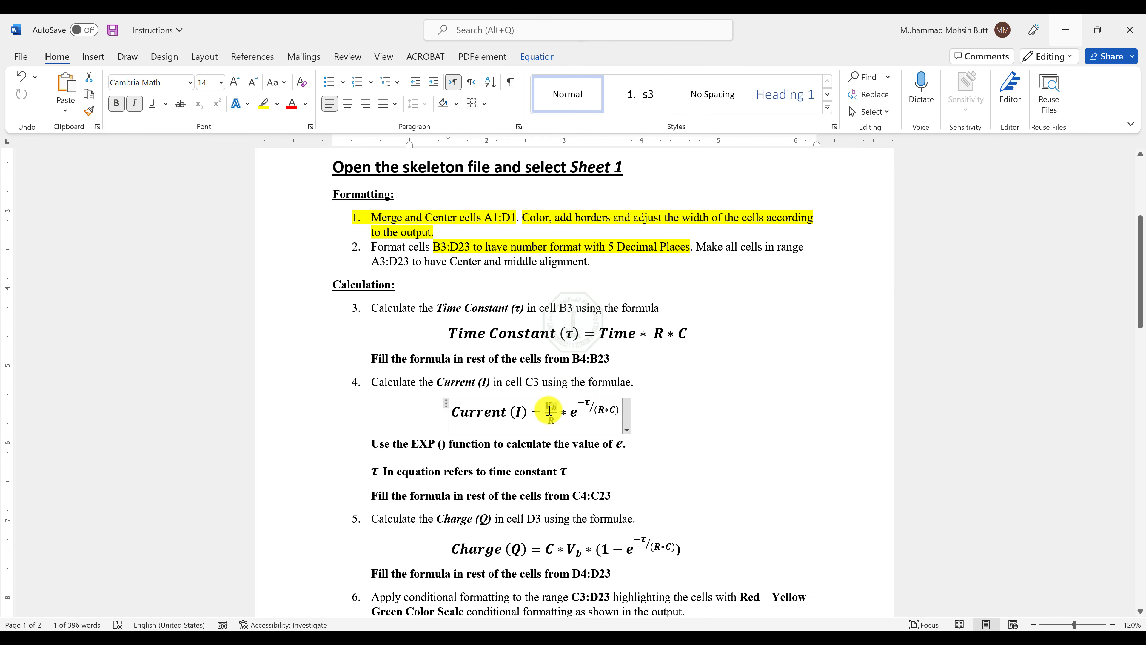
key(alt+Tab)
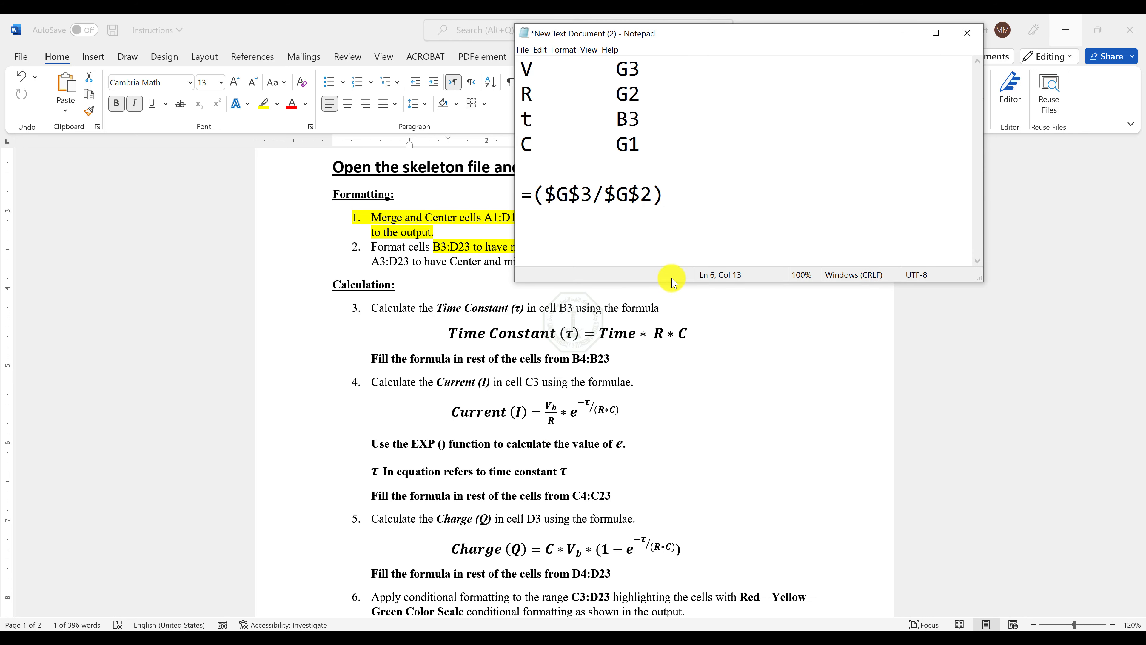
text(*)
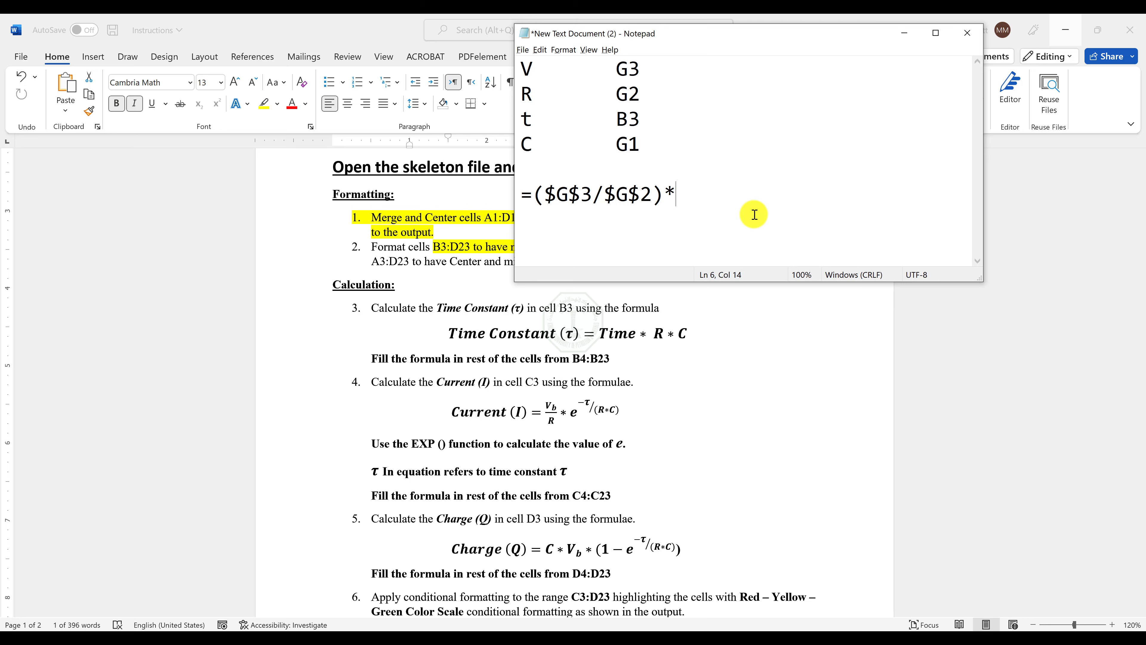
text(exp()
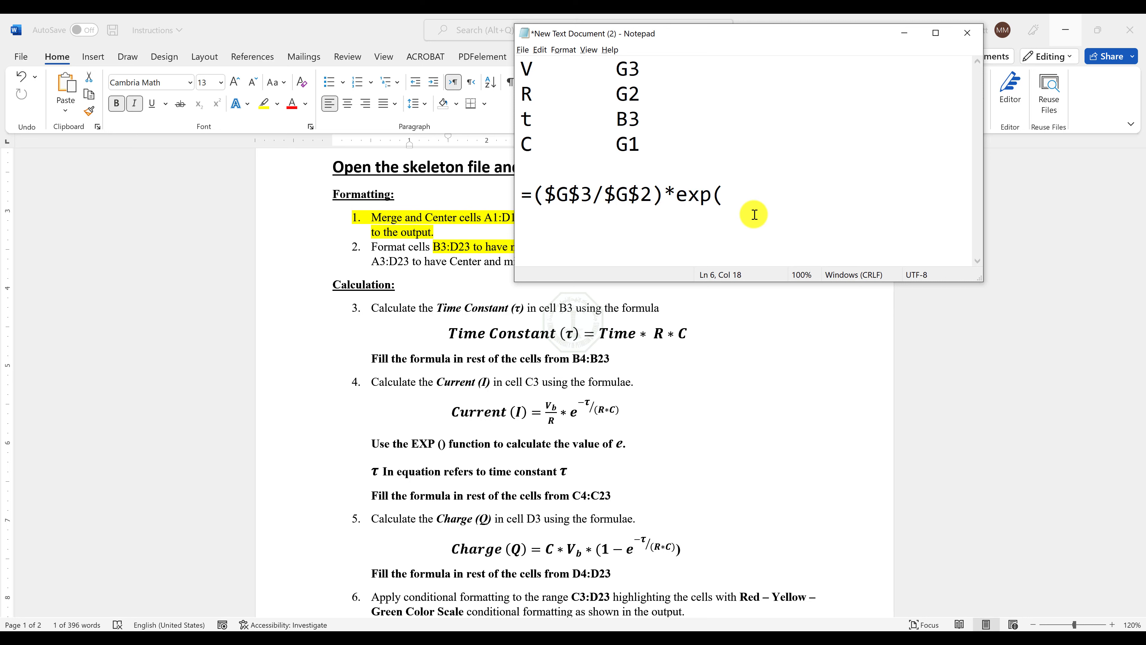
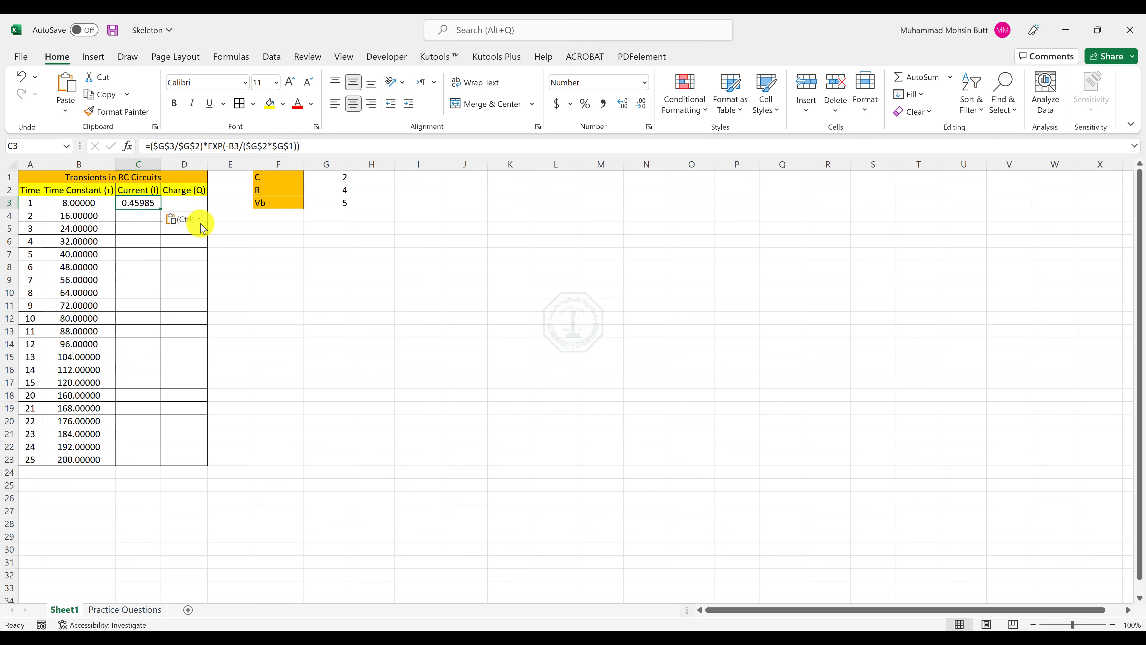
Fill the Current formula from C3 down to C23 and compare the values with the Output-Sheet 1 PDF.
double_click(159, 209)
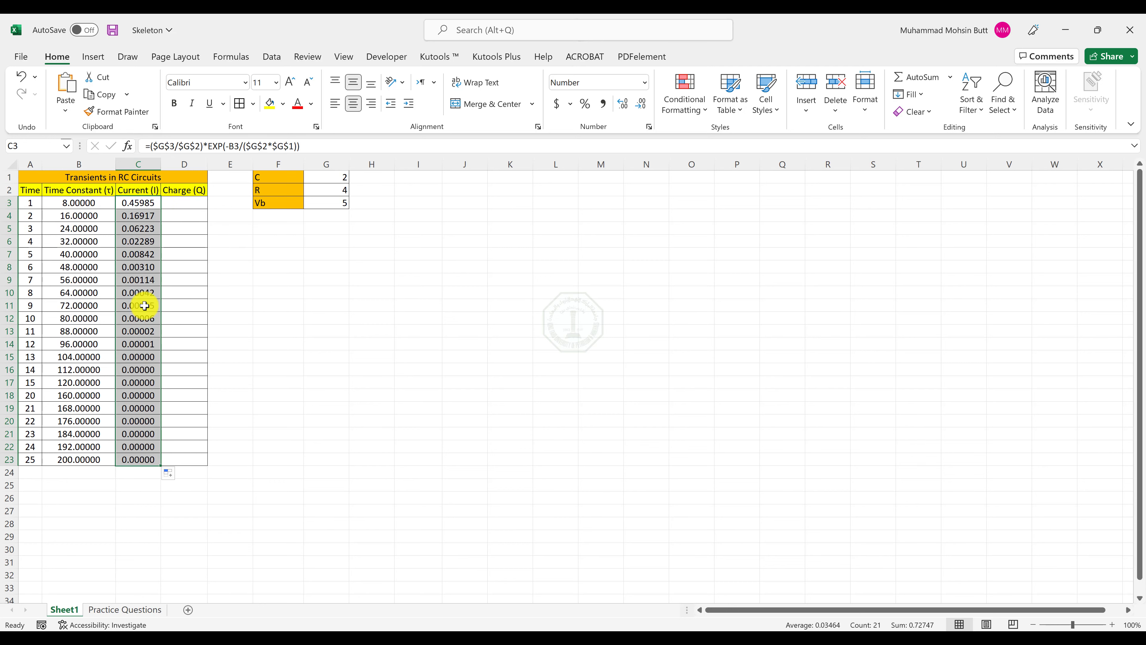
key(alt+Tab)
key(alt+Tab)
key(alt+Tab)
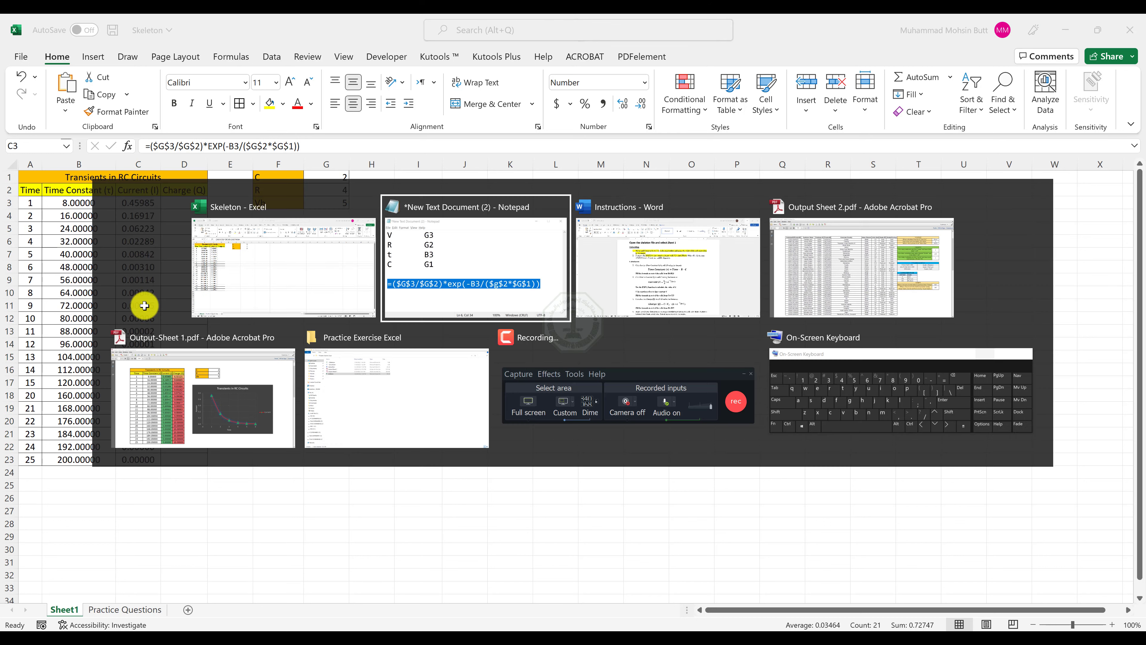
click(179, 379)
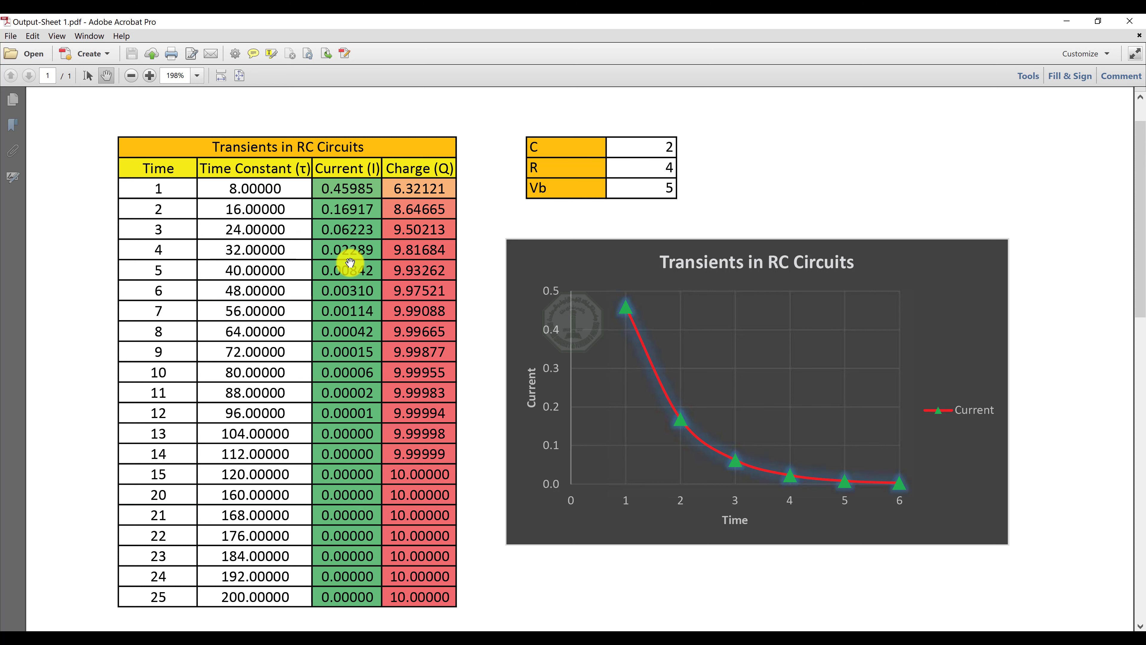
key(alt+Tab)
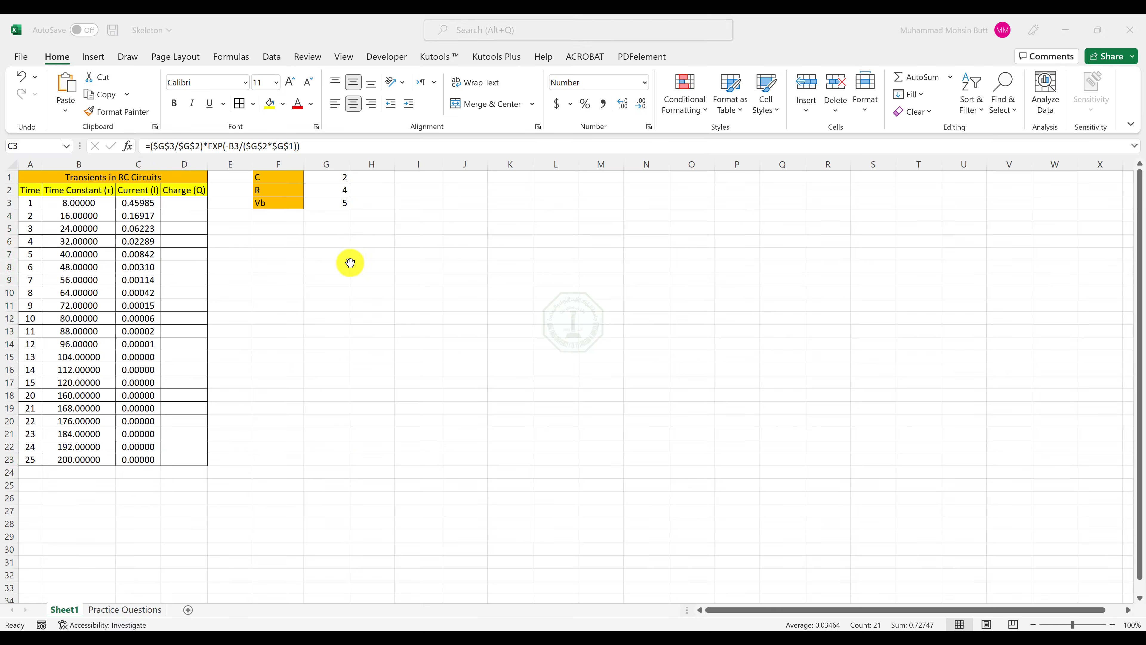
double_click(161, 209)
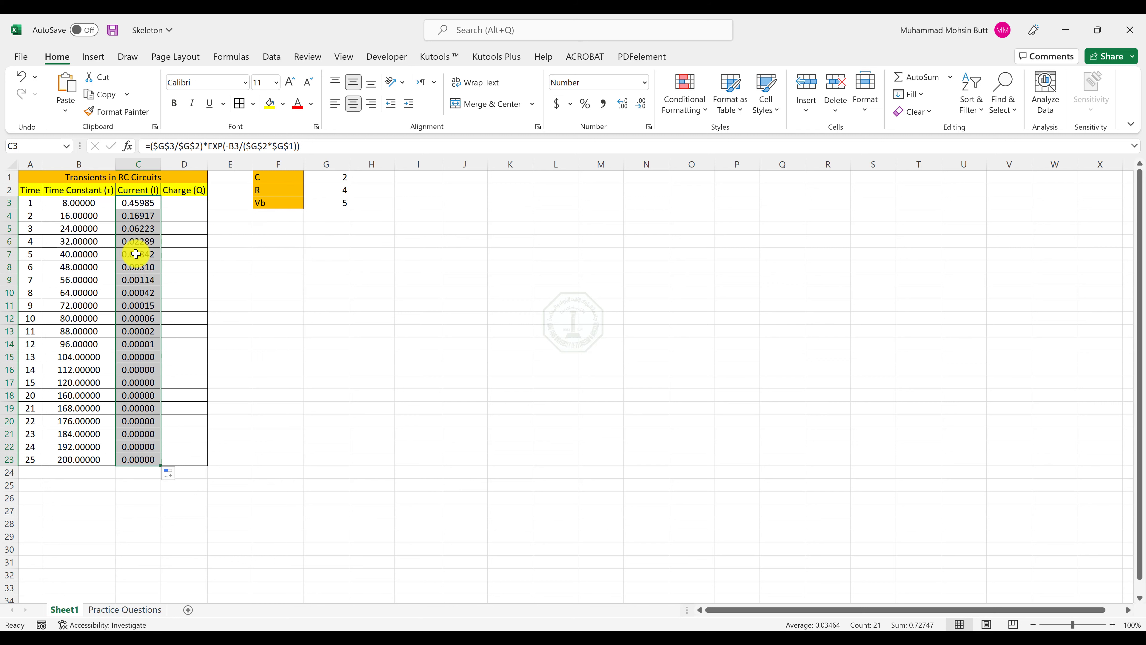
Select D3 for the Charge calculation, then show the Charge equation in the Word instructions with the Notepad window moved clear of it.
click(185, 210)
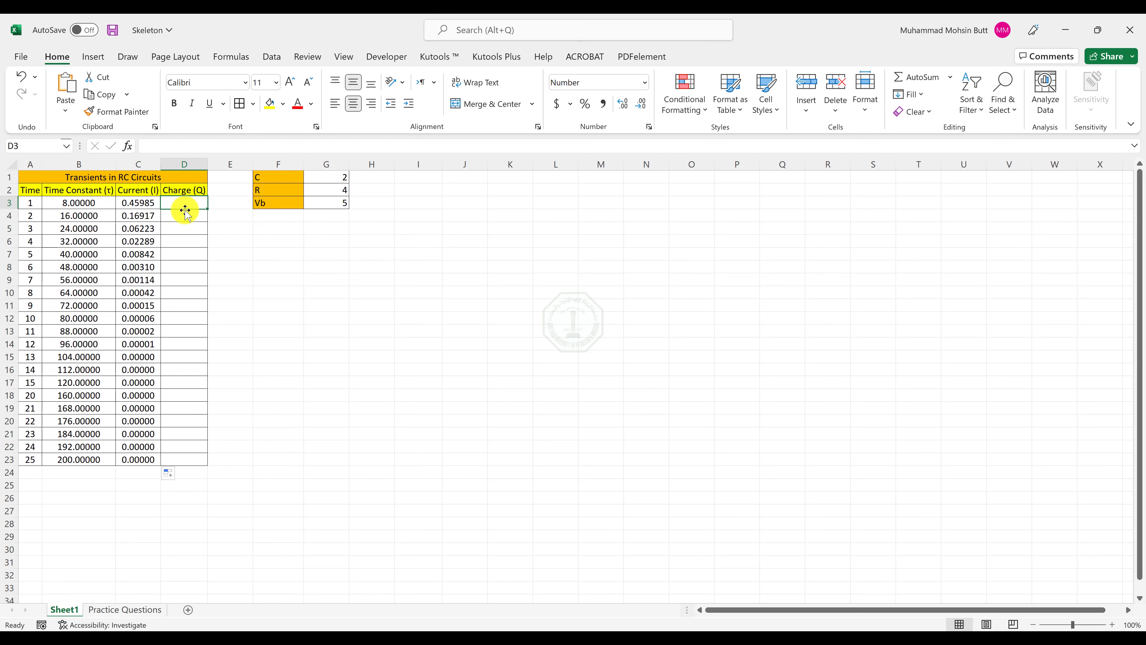
key(alt+Tab)
key(alt+Tab)
key(alt+Tab)
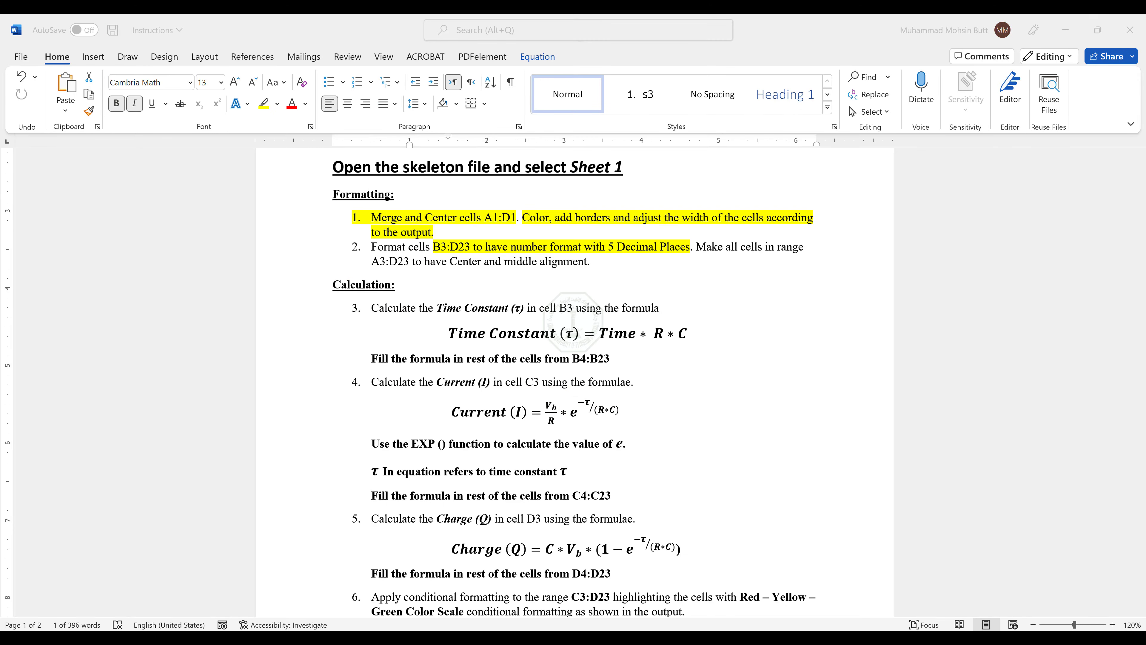
key(alt+Tab)
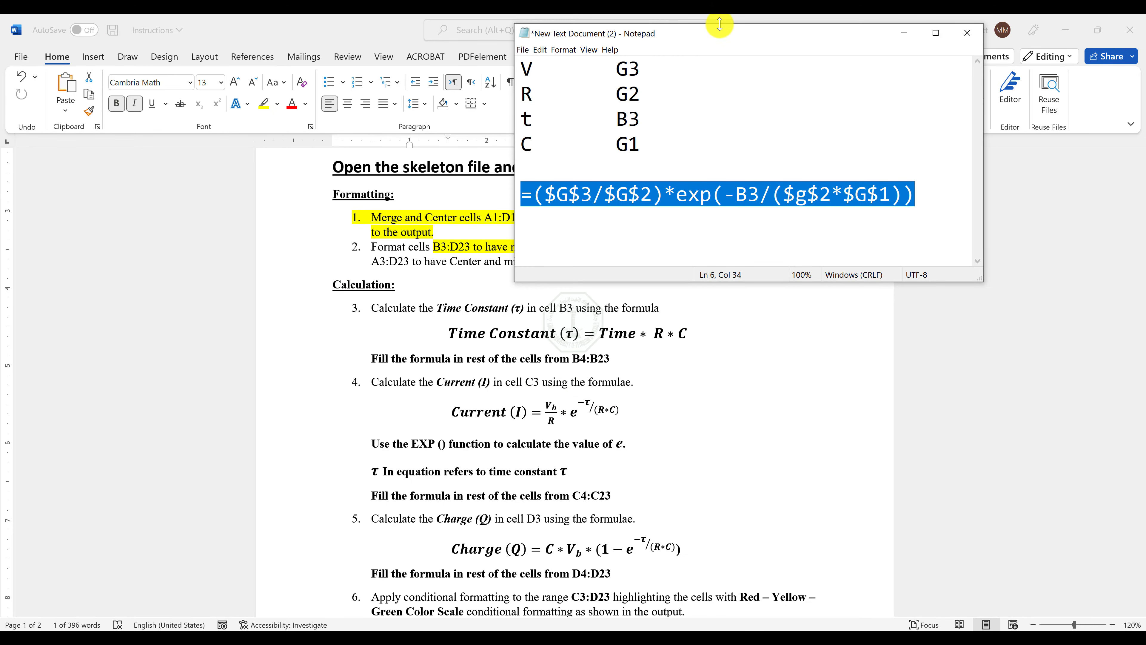
drag(719, 35, 606, 258)
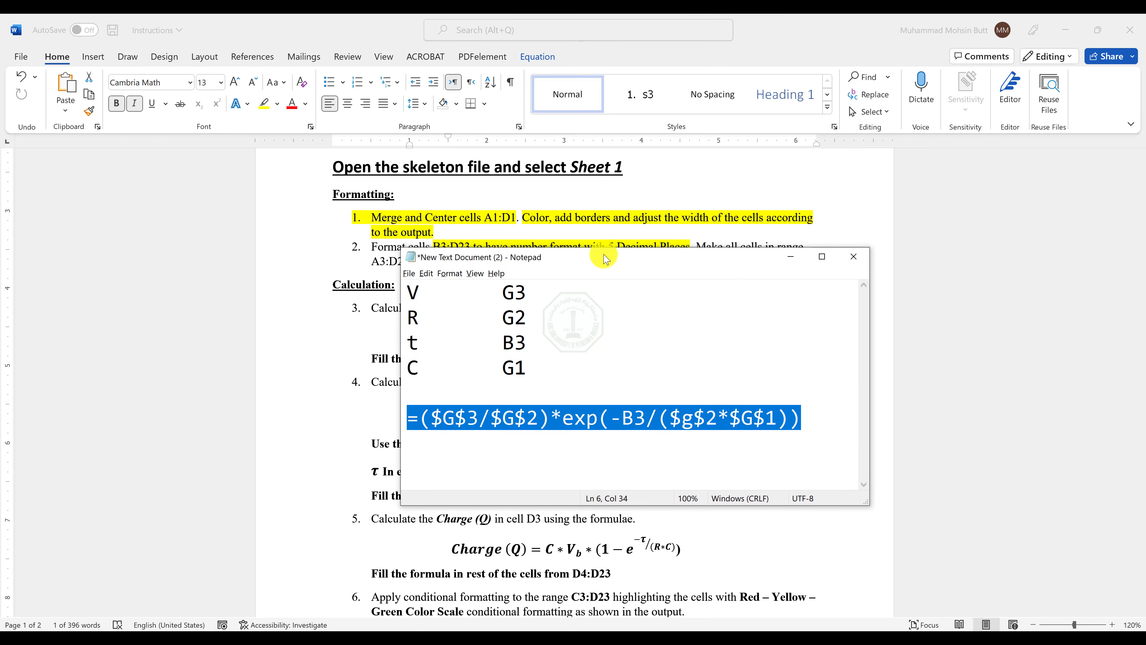
click(487, 449)
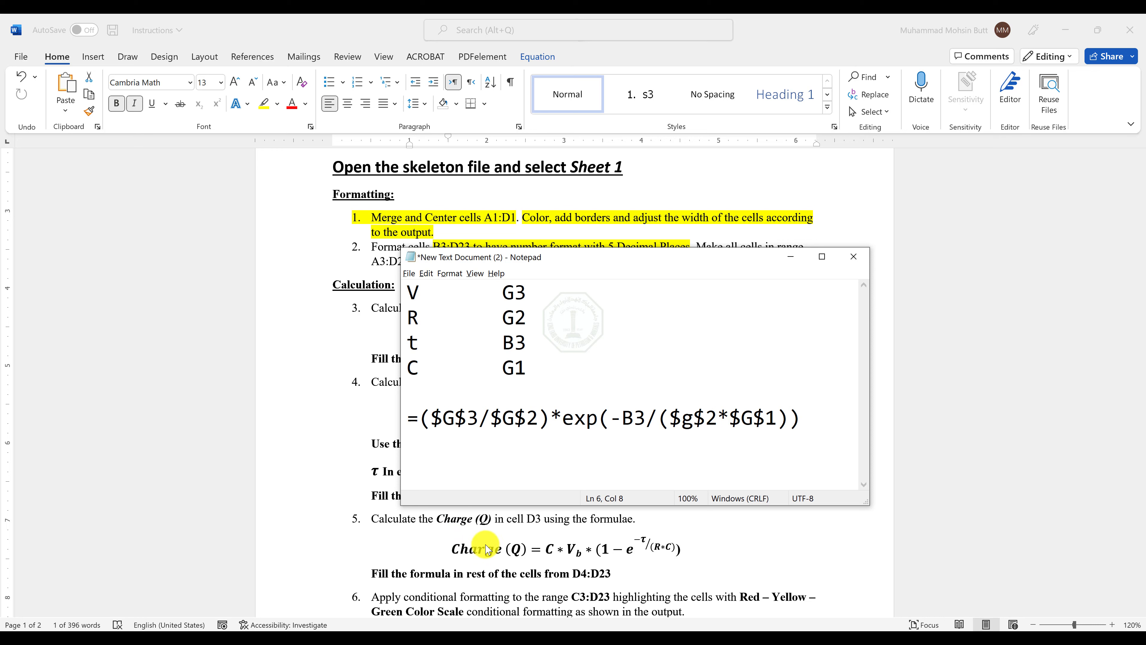
click(466, 461)
Switch back to Excel, shrink and zoom its window to 145%, and place it above the Charge equation in Word.
click(649, 641)
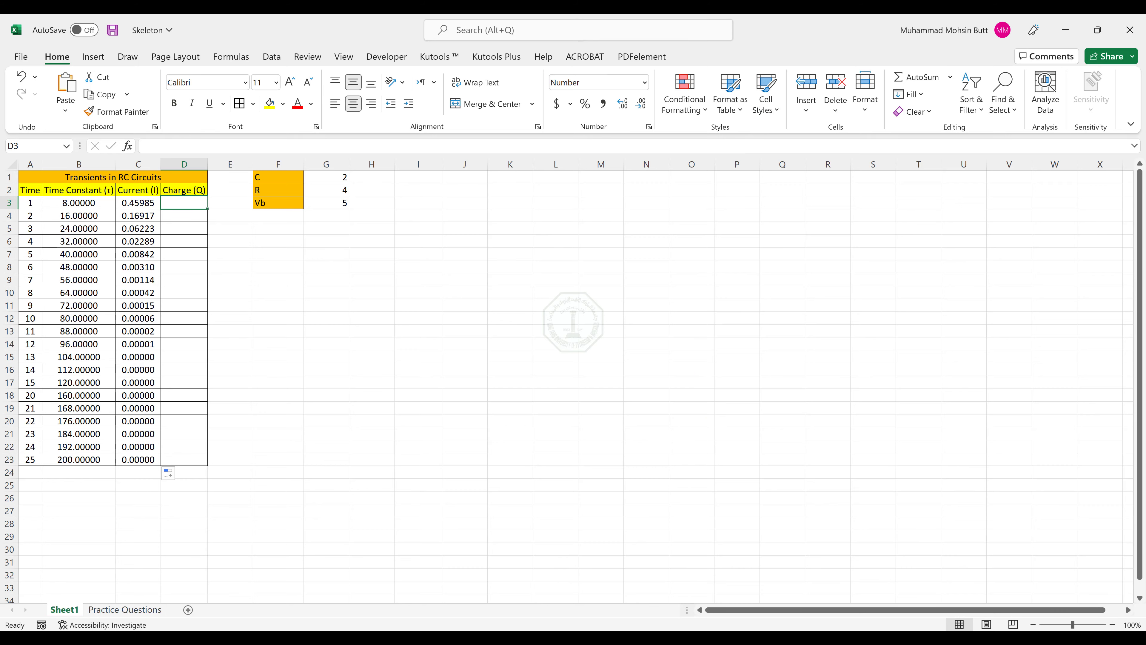
double_click(794, 31)
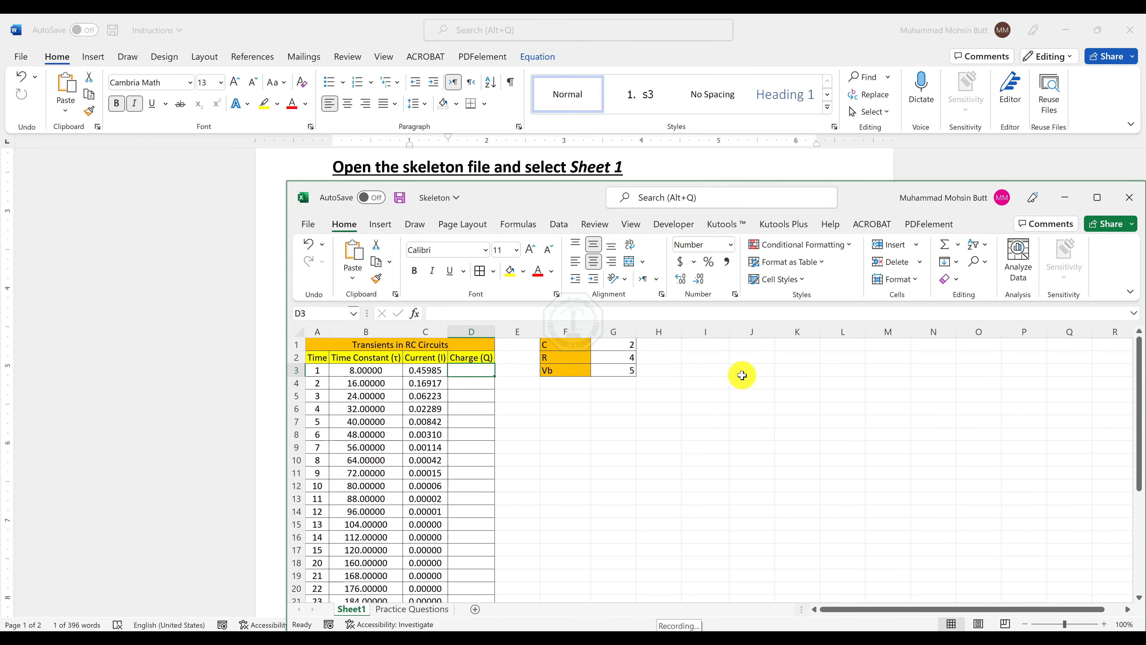
ctrl+scroll(479, 385, up, 3)
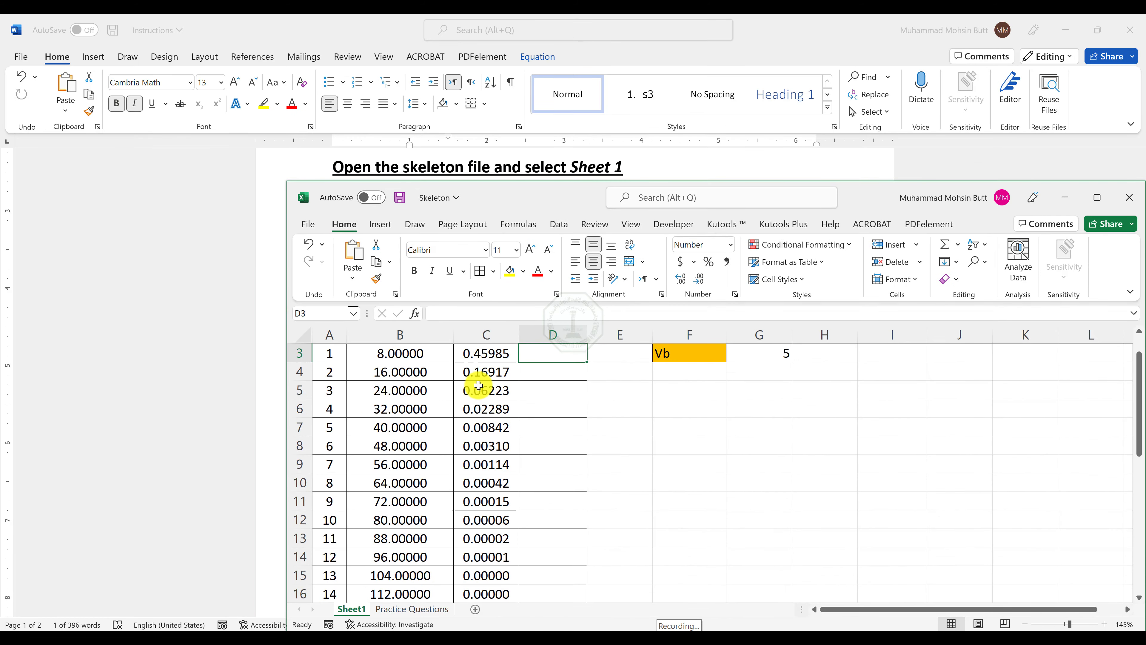
scroll(479, 385, up, 1)
drag(831, 194, 818, 88)
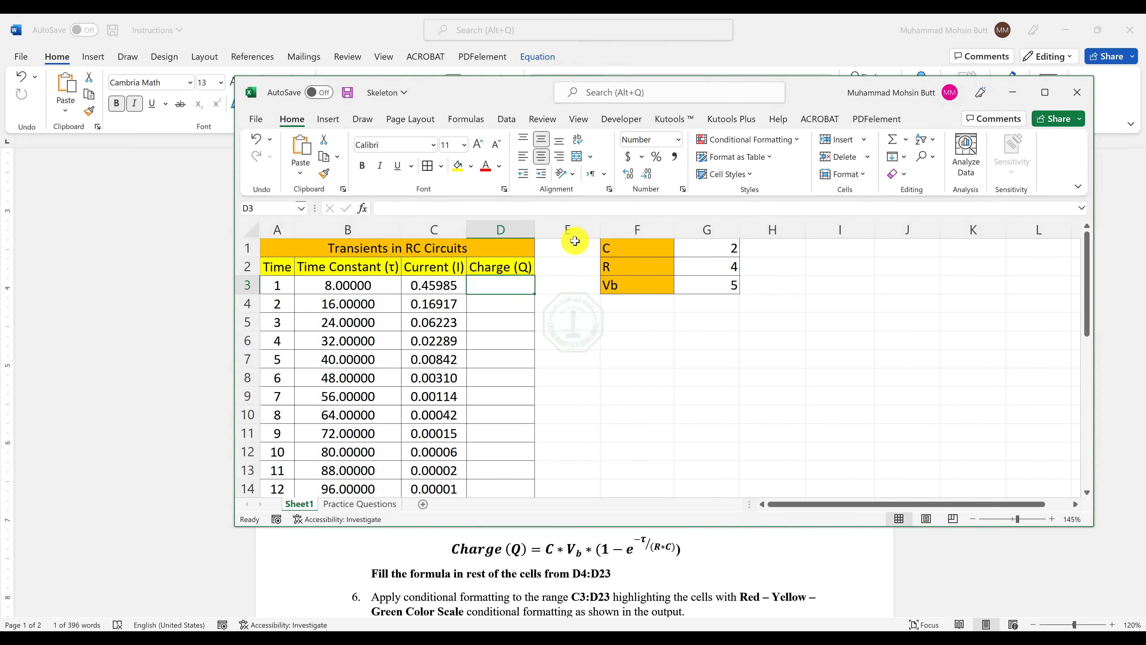
Start the Charge formula in D3 with =$G$1*$G$3, using absolute references for C and Vb.
text(=)
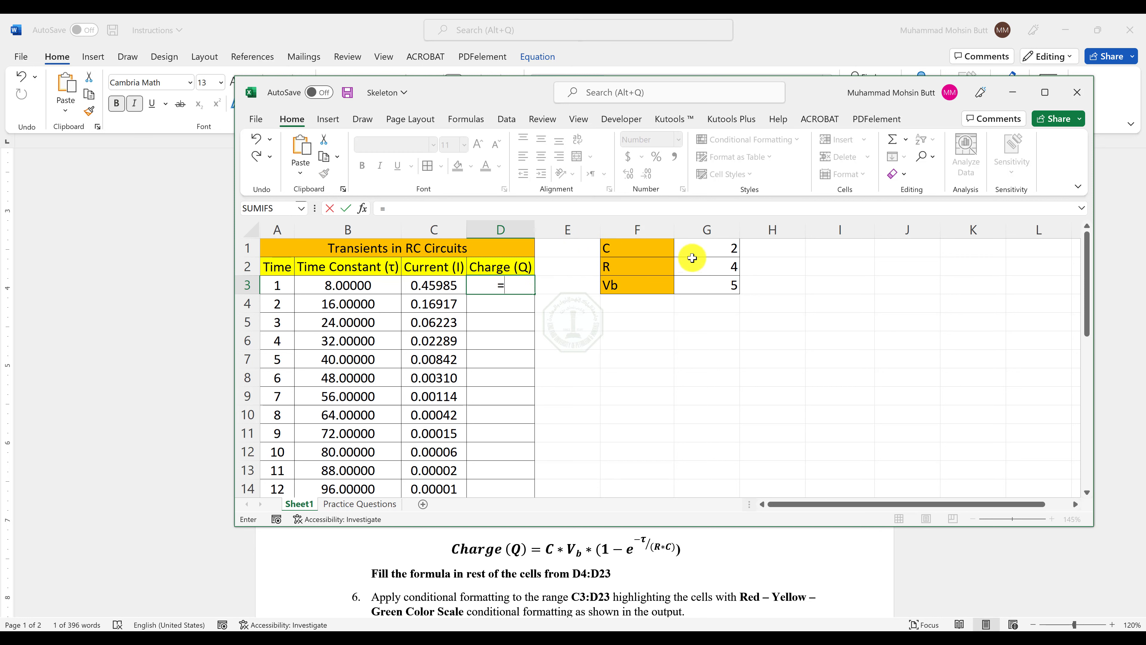
click(699, 249)
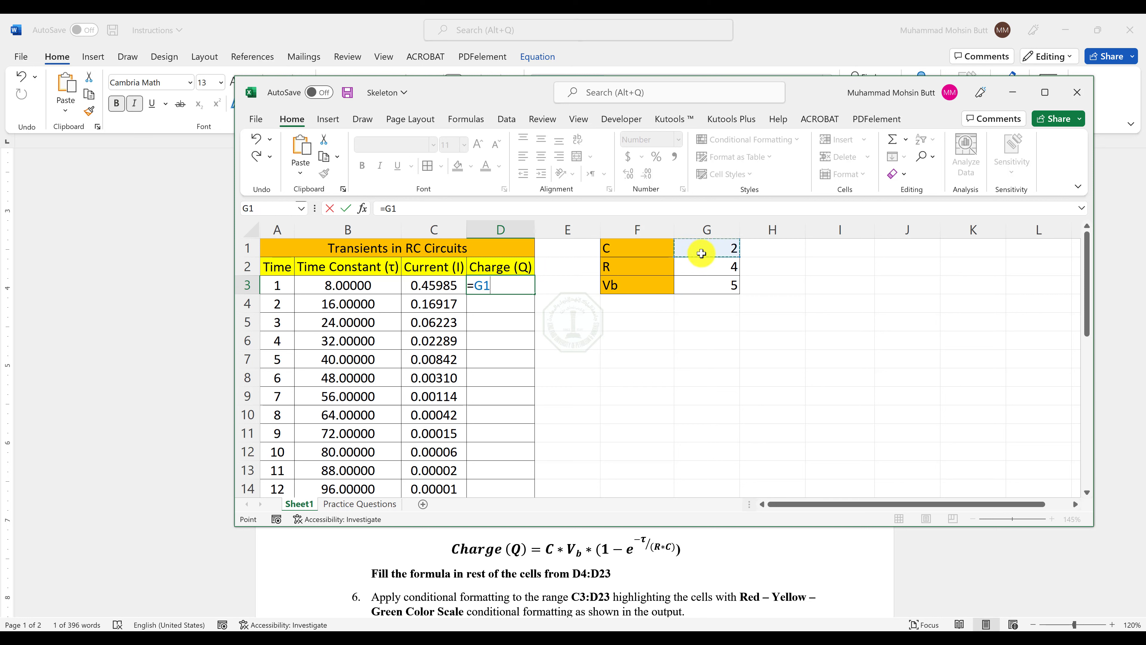
key(F4)
text(*)
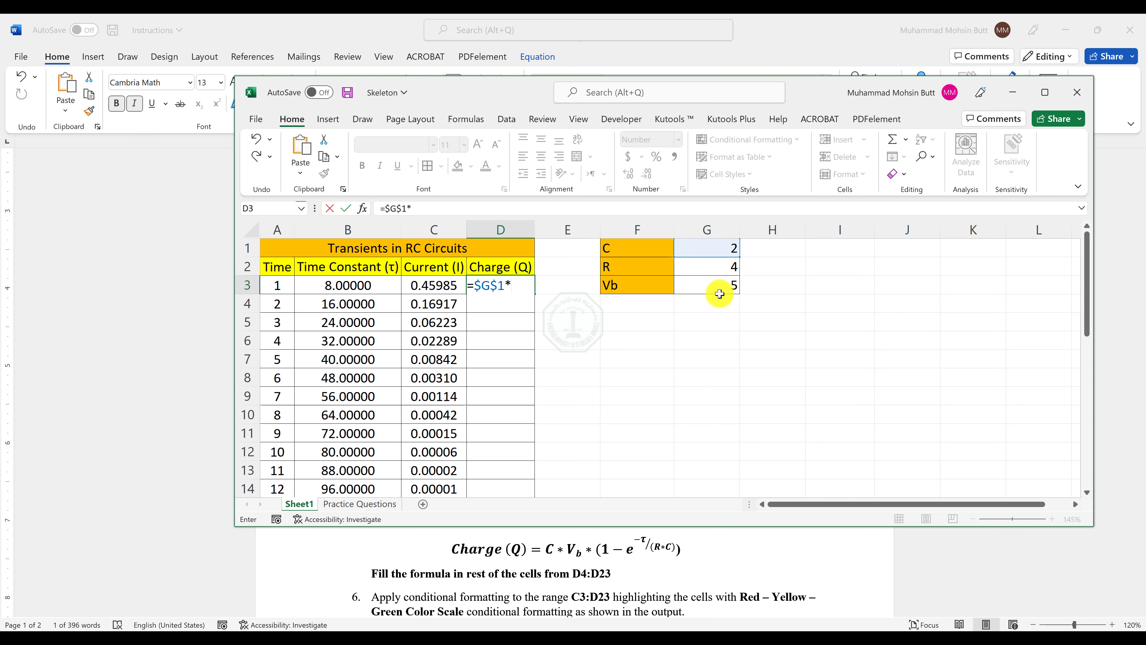
click(719, 290)
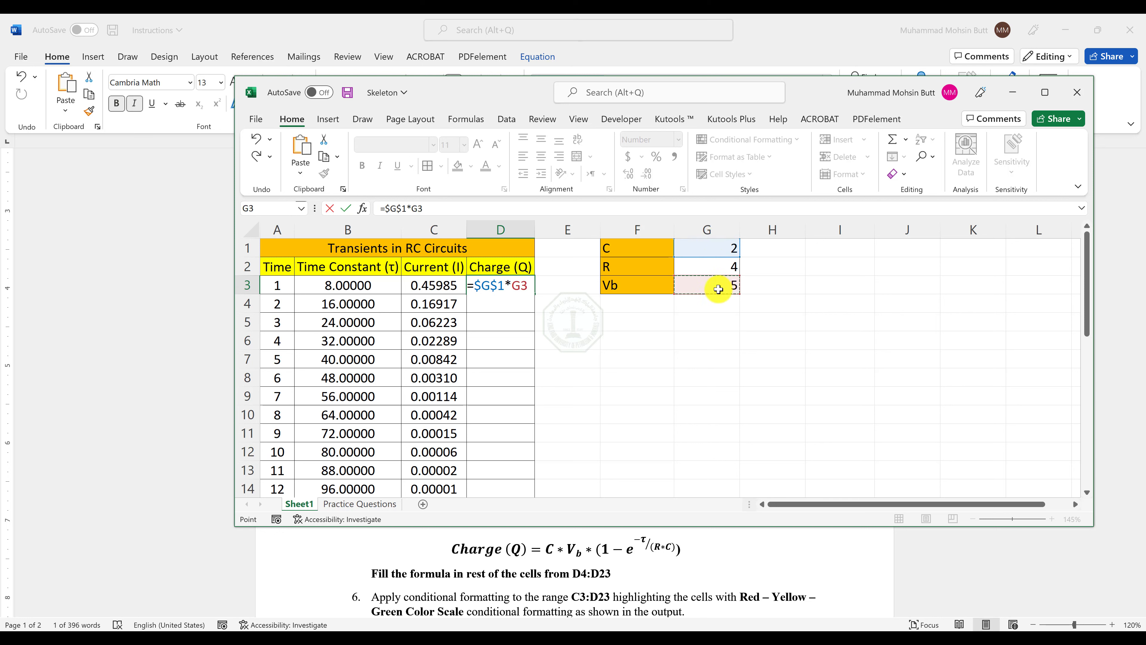
key(F4)
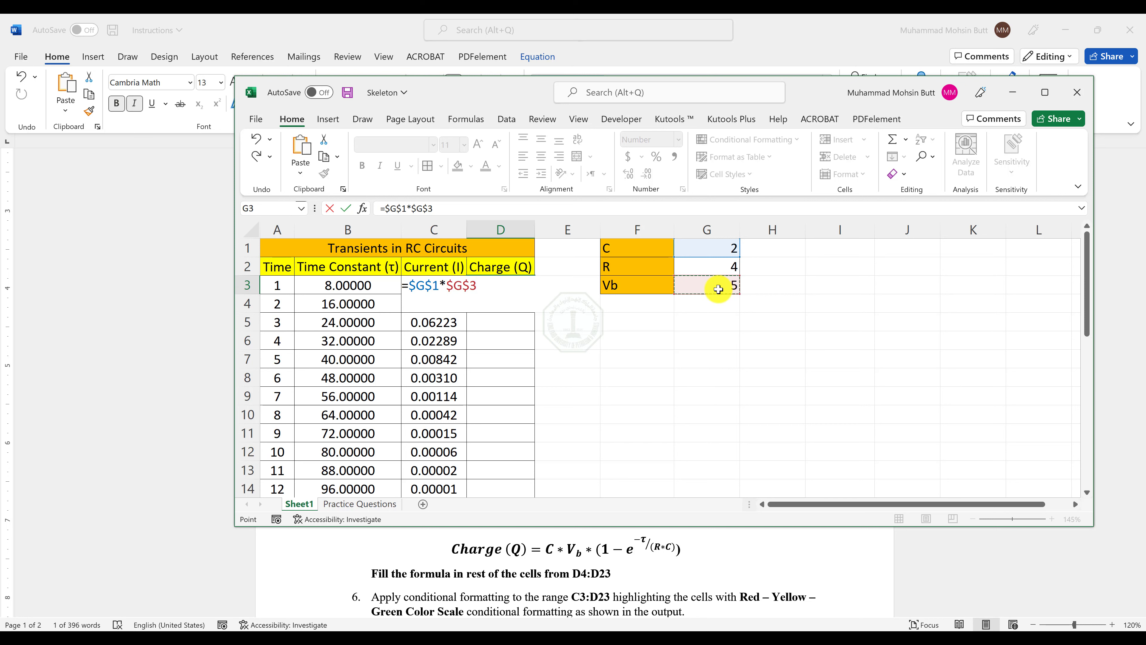
Extend the Charge formula in D3 with *(1-EXP(-B3, using the time constant cell as a relative reference.
text(*)
text((1-exp)
key(Tab)
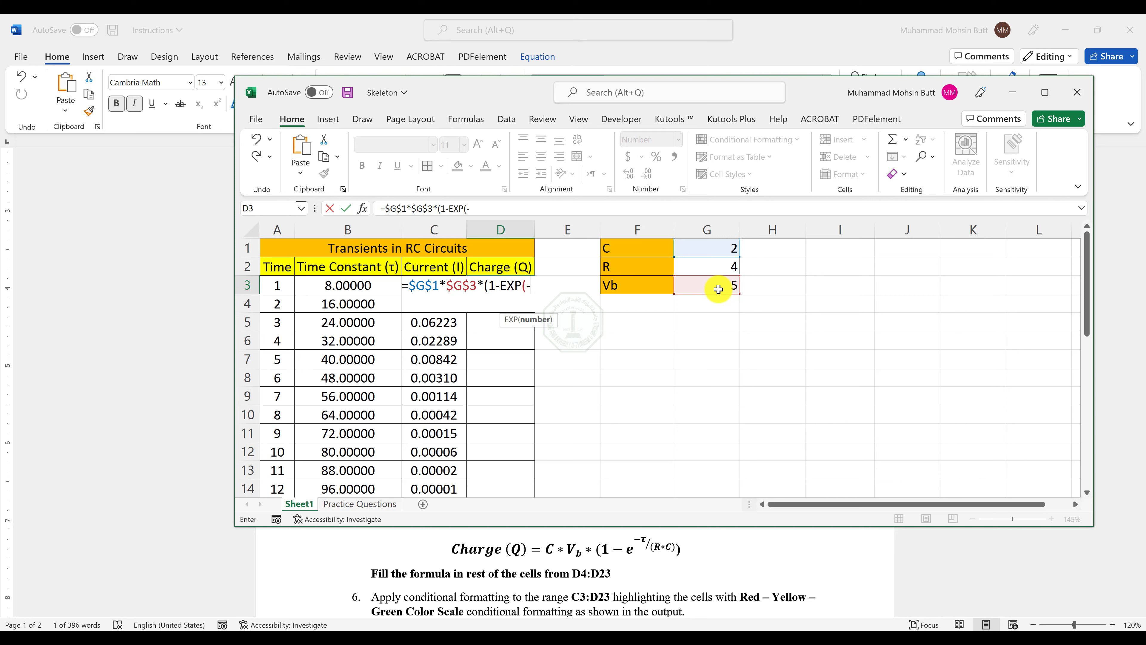
text(-)
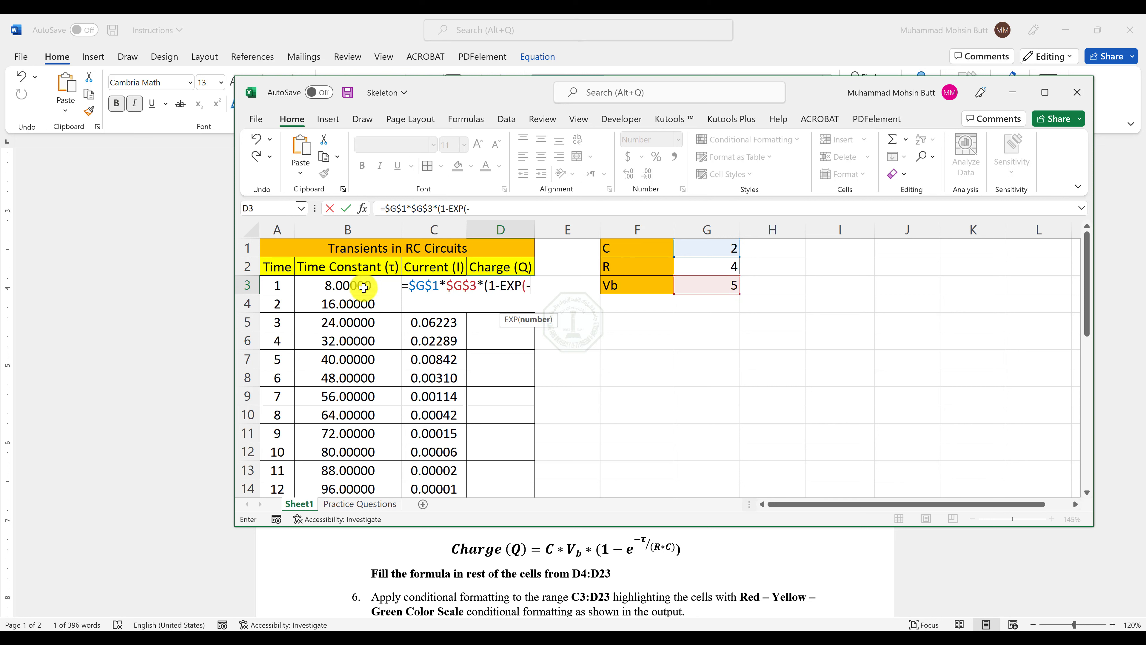
click(364, 287)
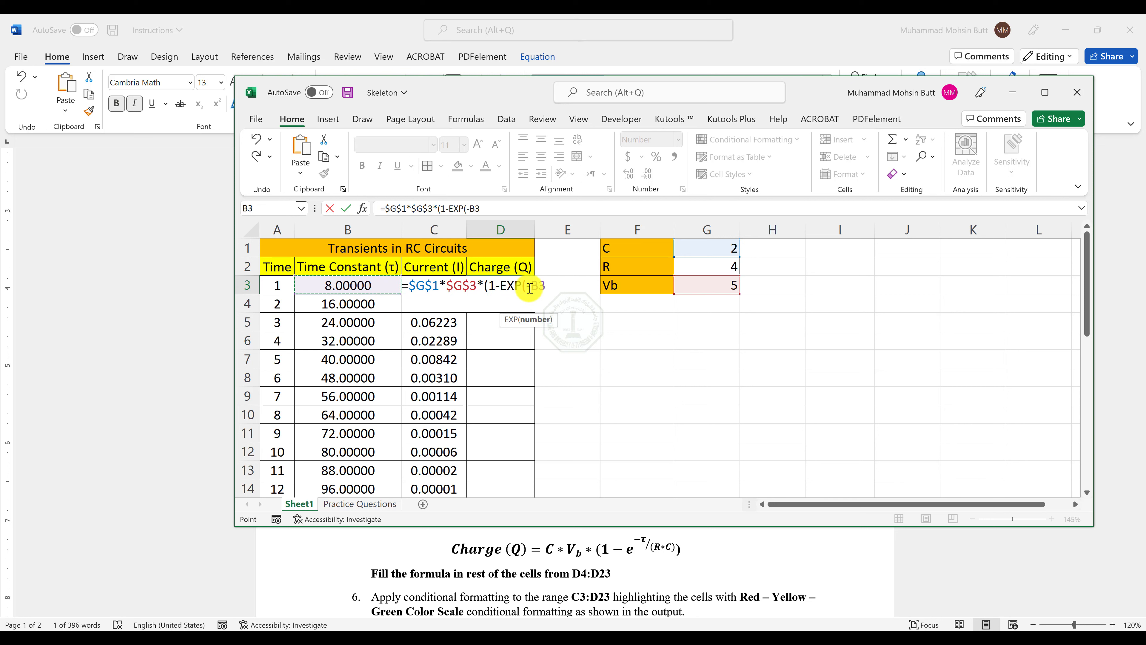
Complete the Charge formula in D3 with /($G$2*$G$1))), using absolute references for R and C.
text(/()
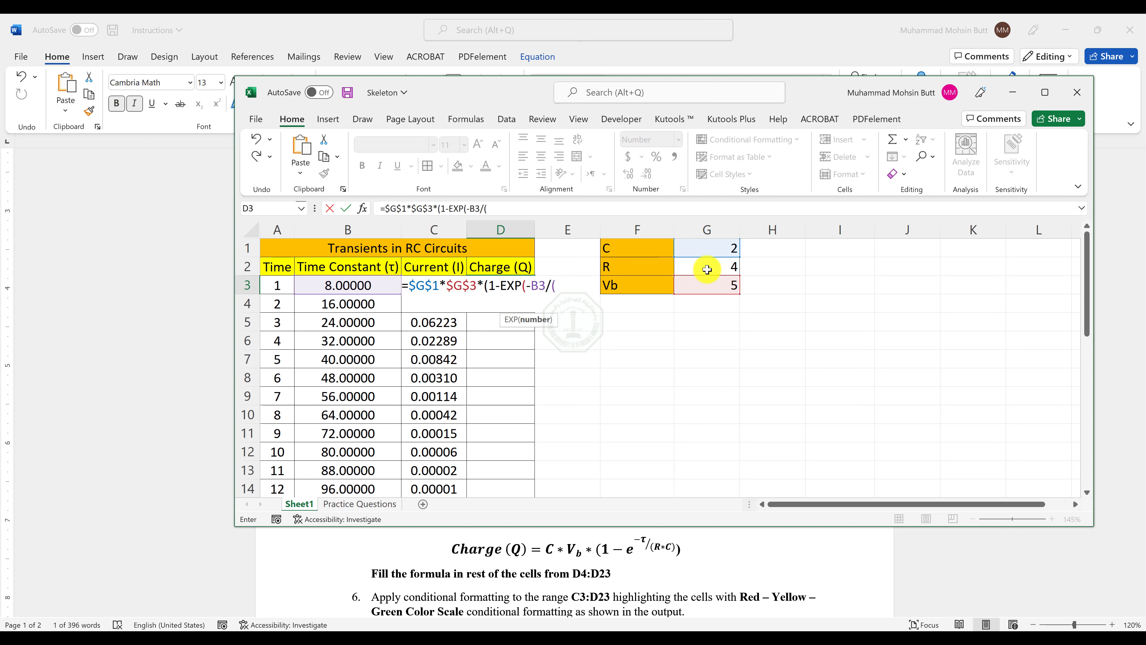
click(707, 269)
key(F4)
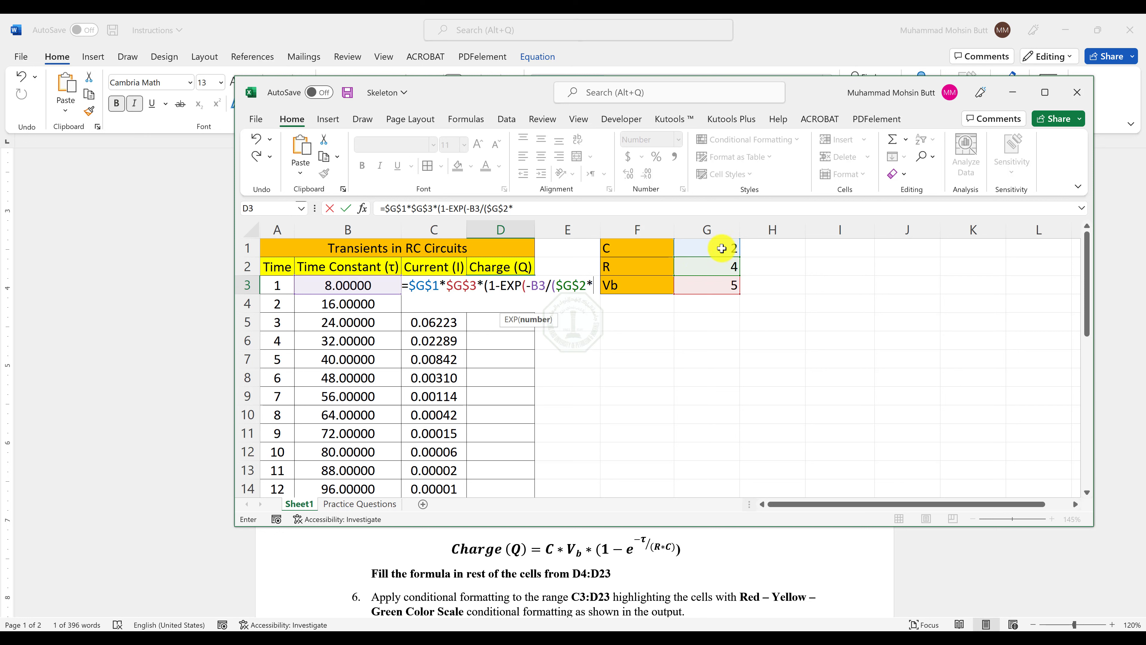
click(721, 247)
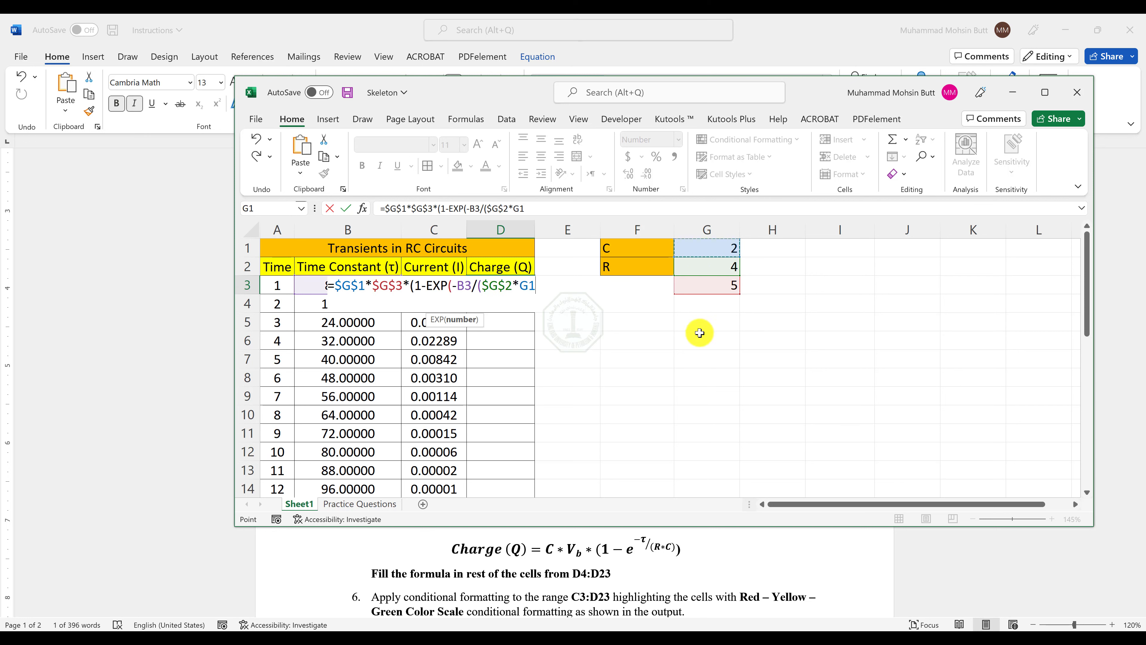
key(F4)
text())
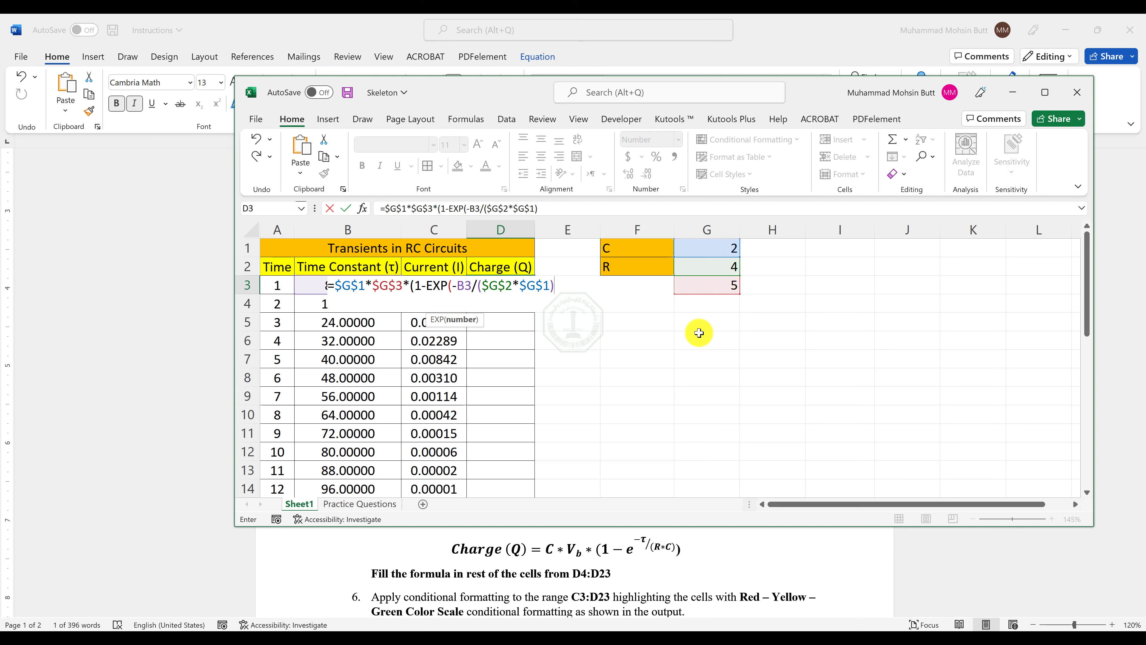
text())
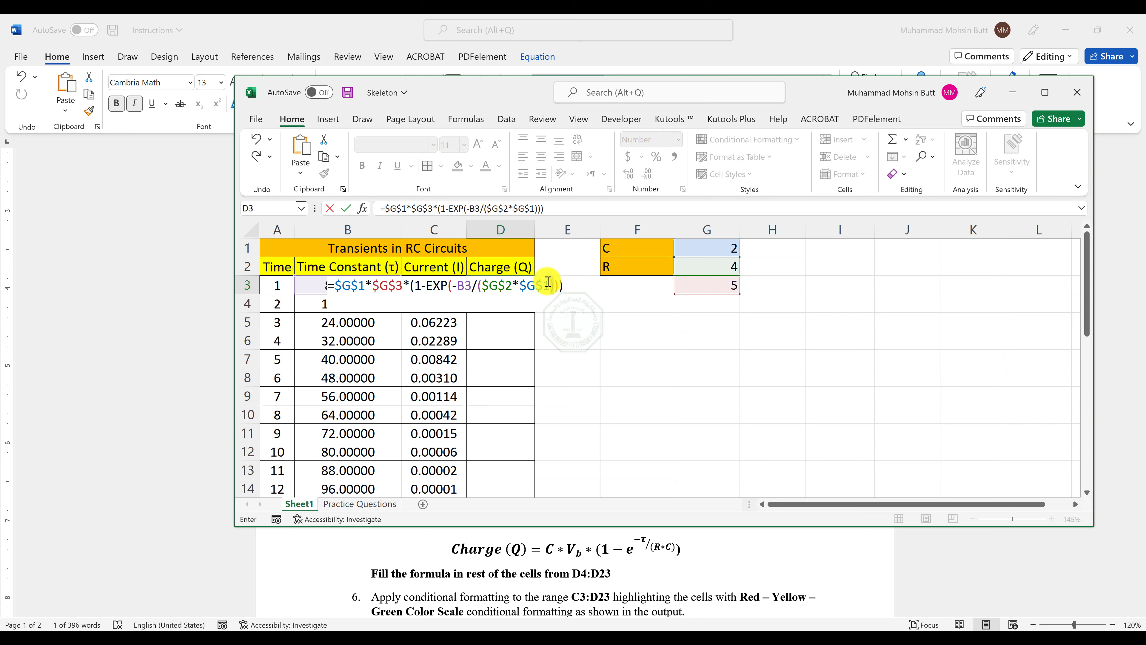
Check the matching parentheses around the EXP argument and the 1-EXP term, and enter the formula in D3.
drag(477, 285, 452, 286)
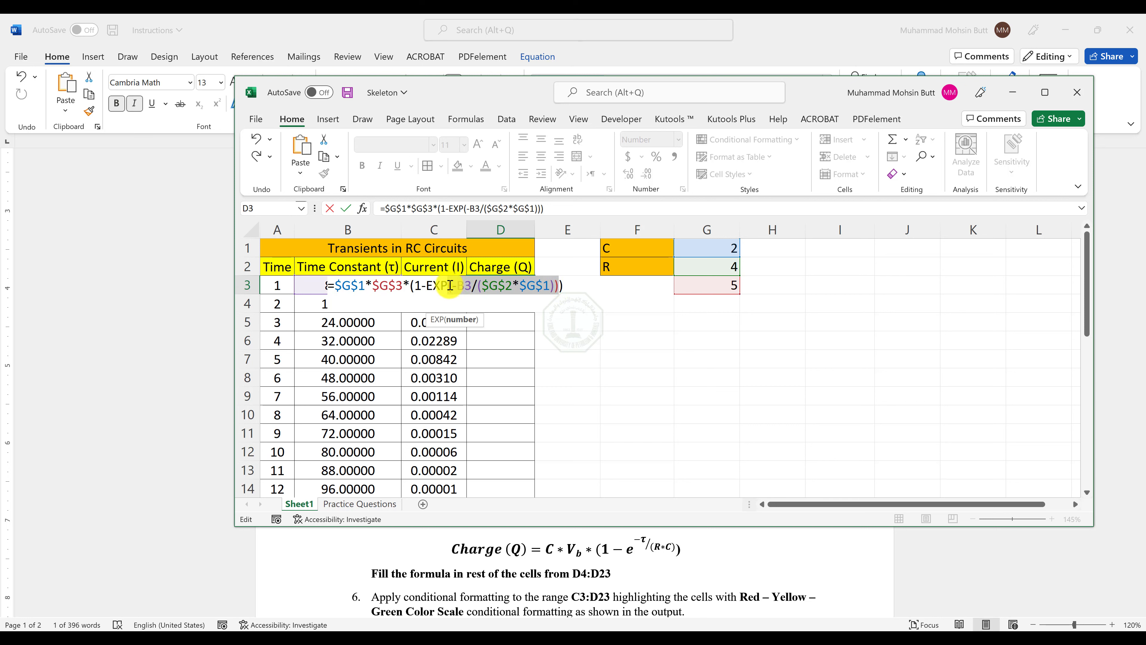
drag(562, 287, 411, 282)
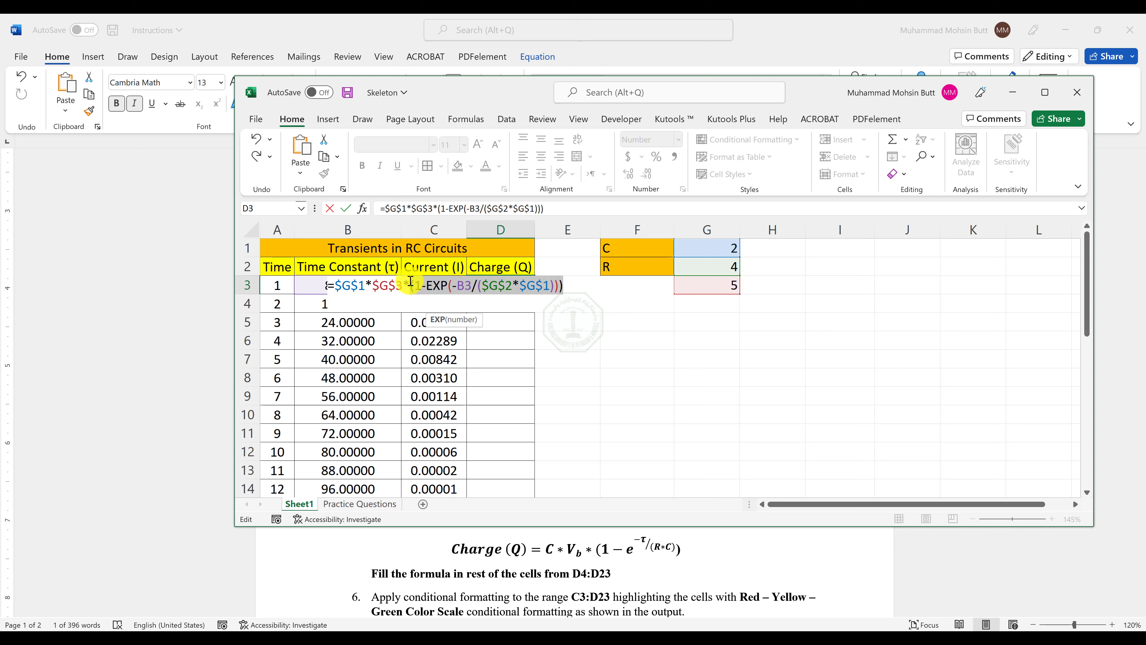
drag(411, 282, 408, 285)
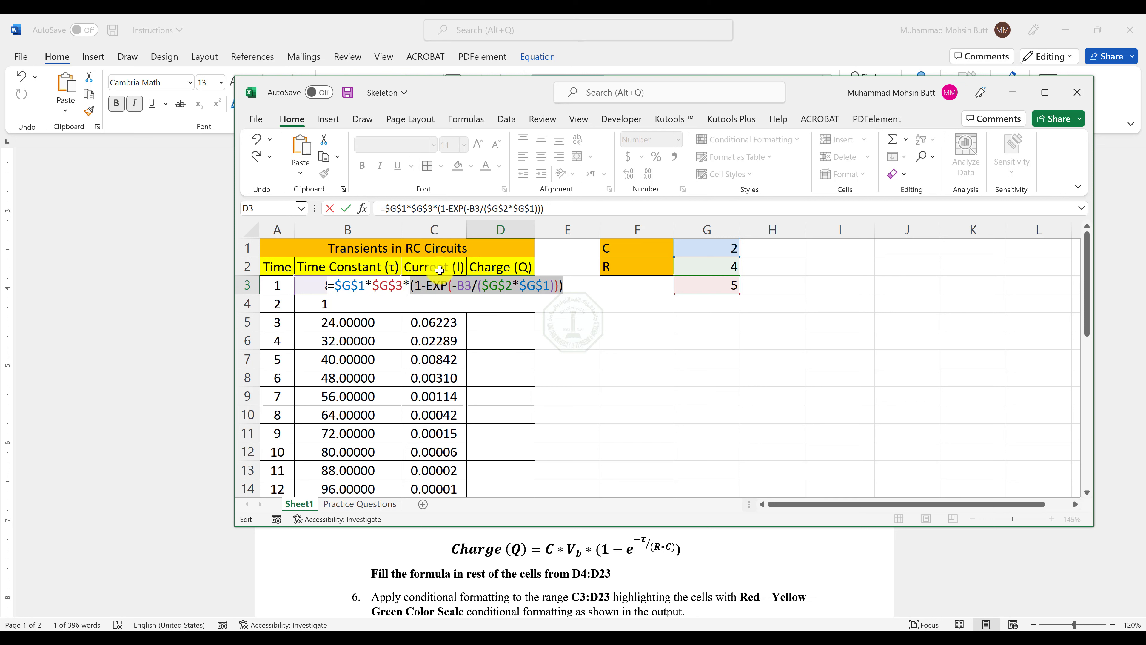
key(Return)
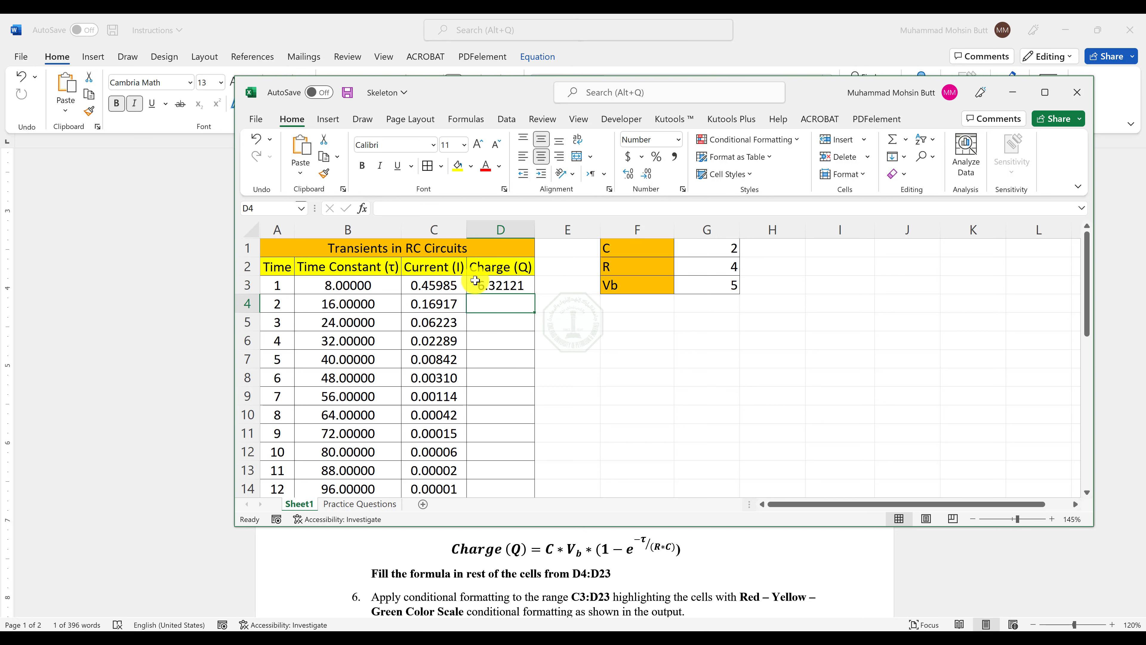
Fill the Charge formula from D3 down to D23 and compare the values with the Output-Sheet 1 PDF.
click(506, 286)
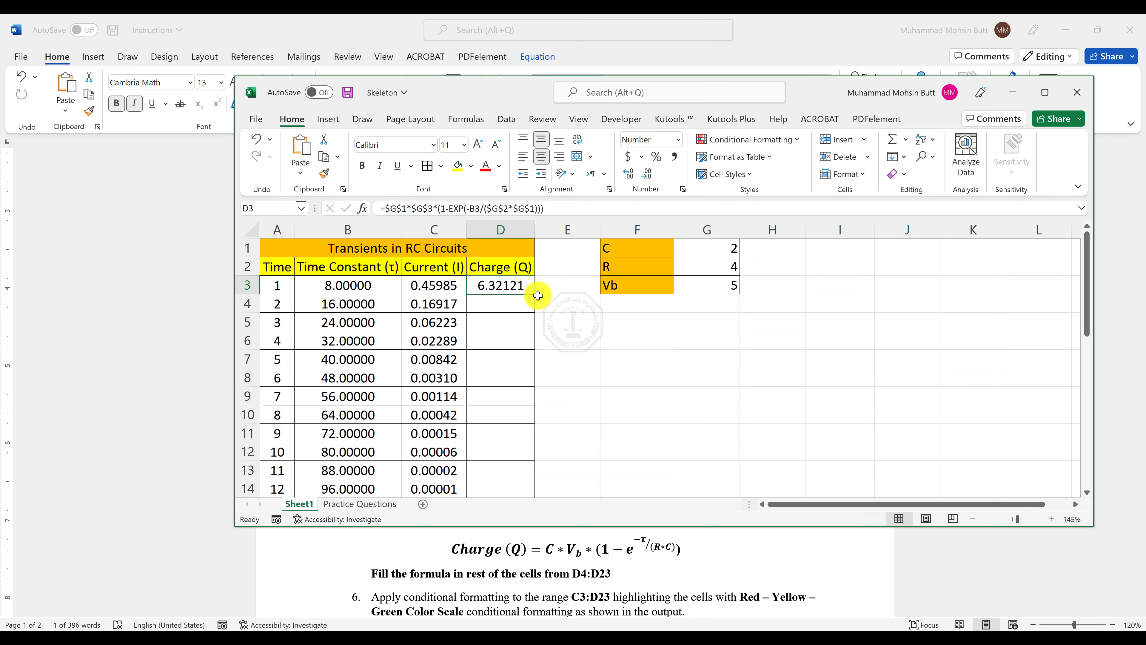
double_click(535, 293)
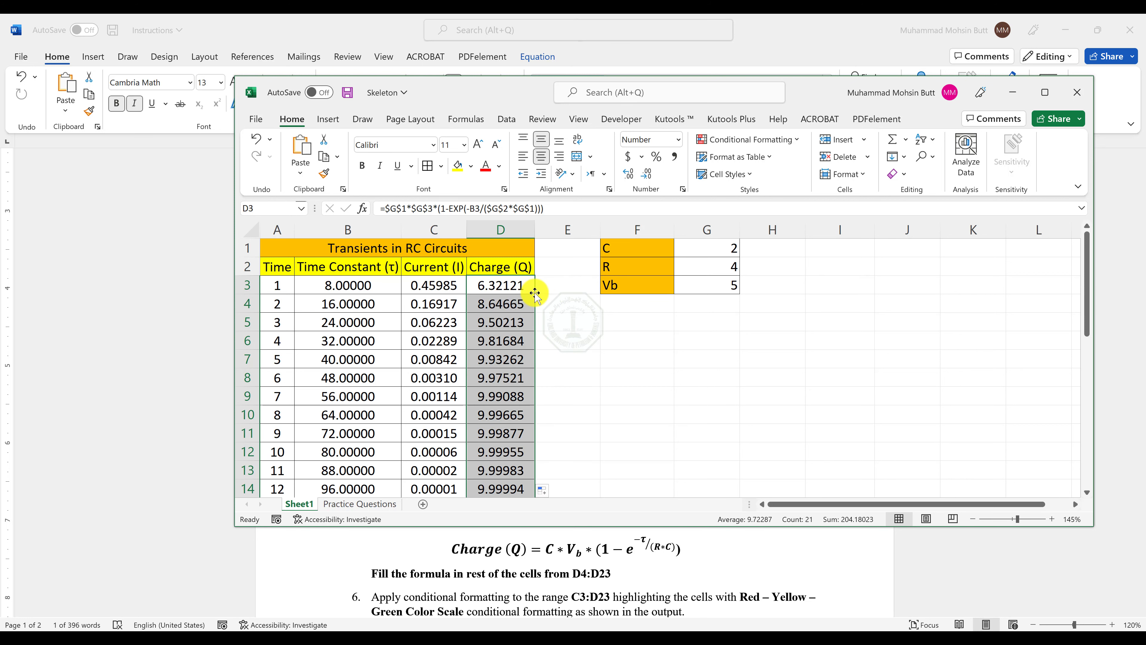
key(alt+Tab)
key(alt+Tab)
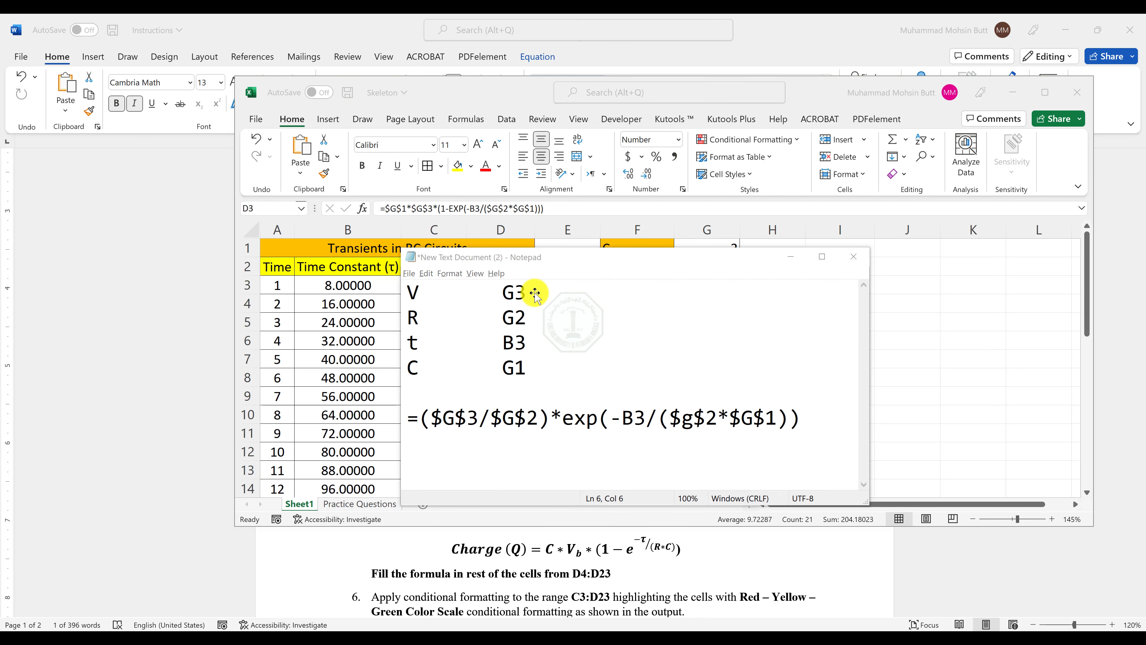
key(alt+Tab)
key(Tab)
key(Tab)
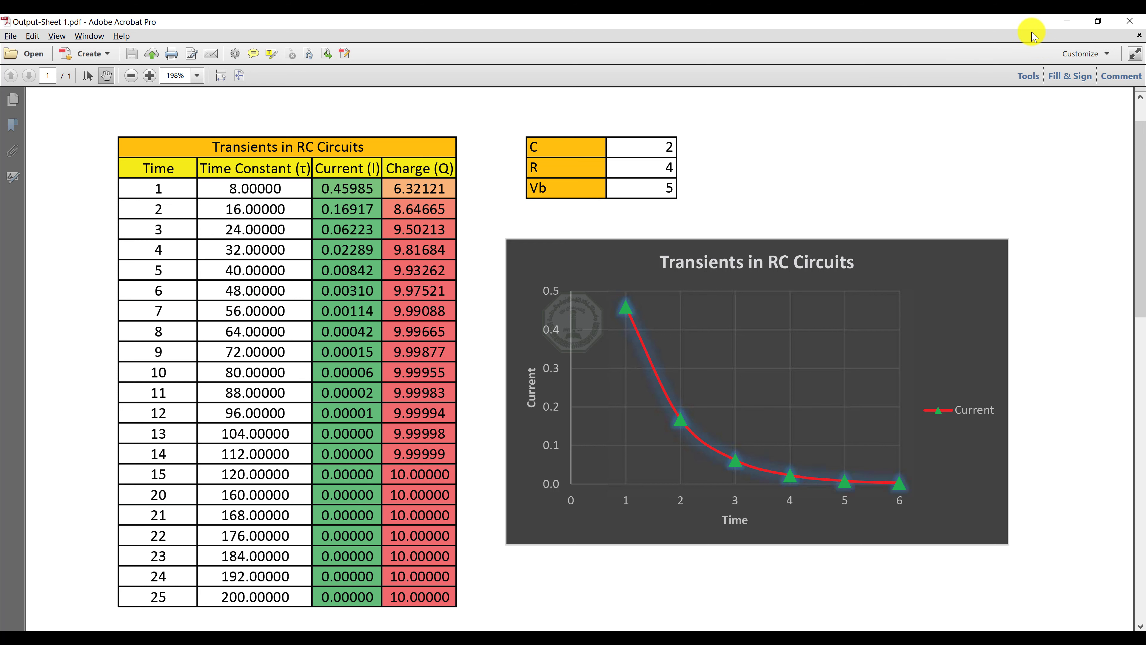
Return from the output PDF and read the conditional formatting instruction for C3:D23 in the Word document.
click(1067, 21)
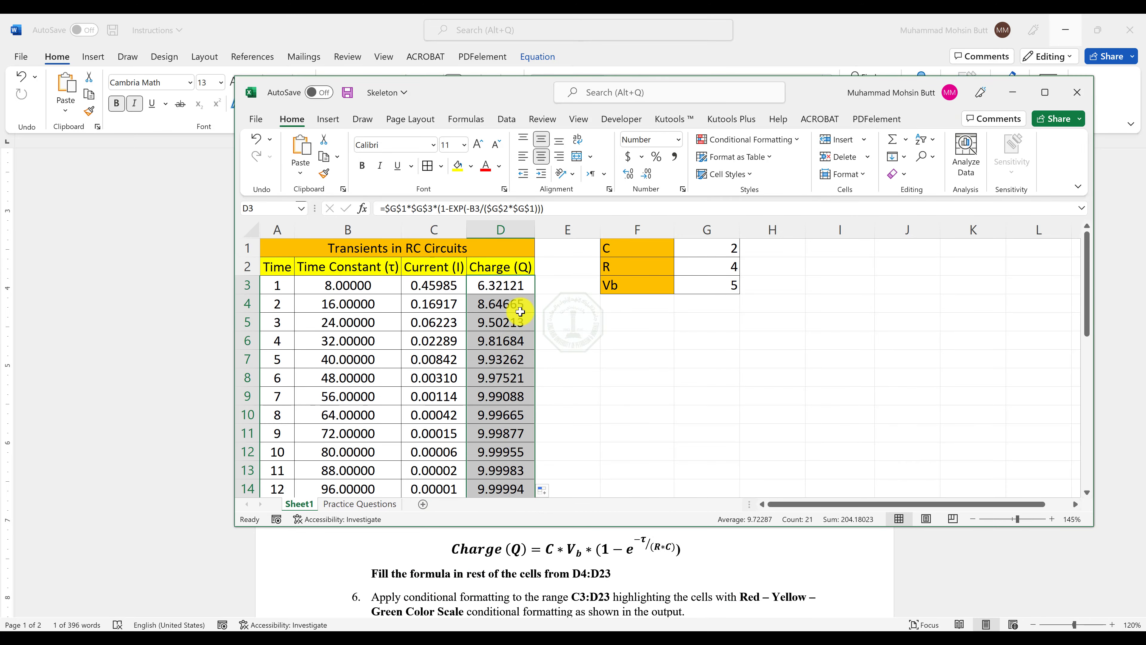
click(522, 342)
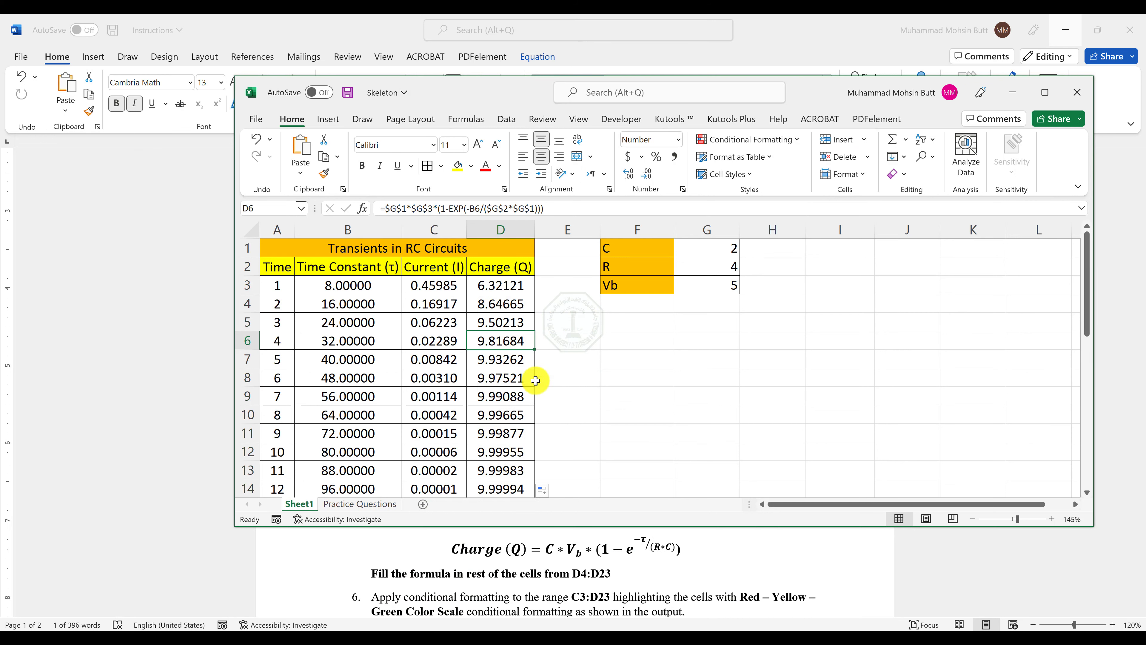
click(605, 581)
scroll(573, 512, down, 3)
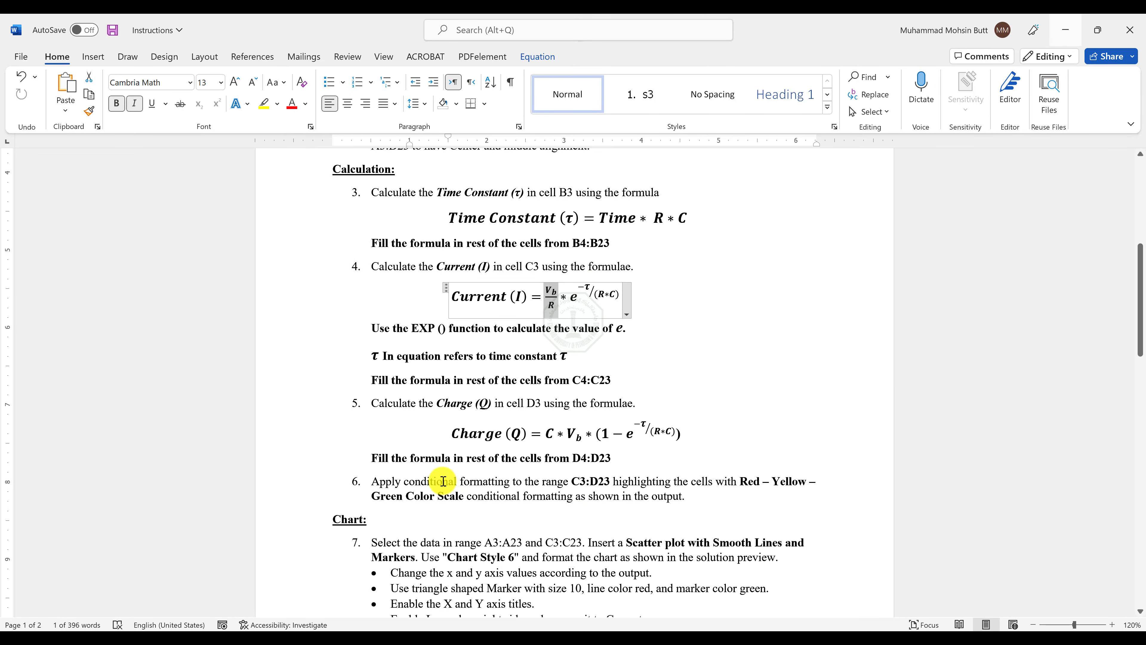
drag(422, 481, 596, 489)
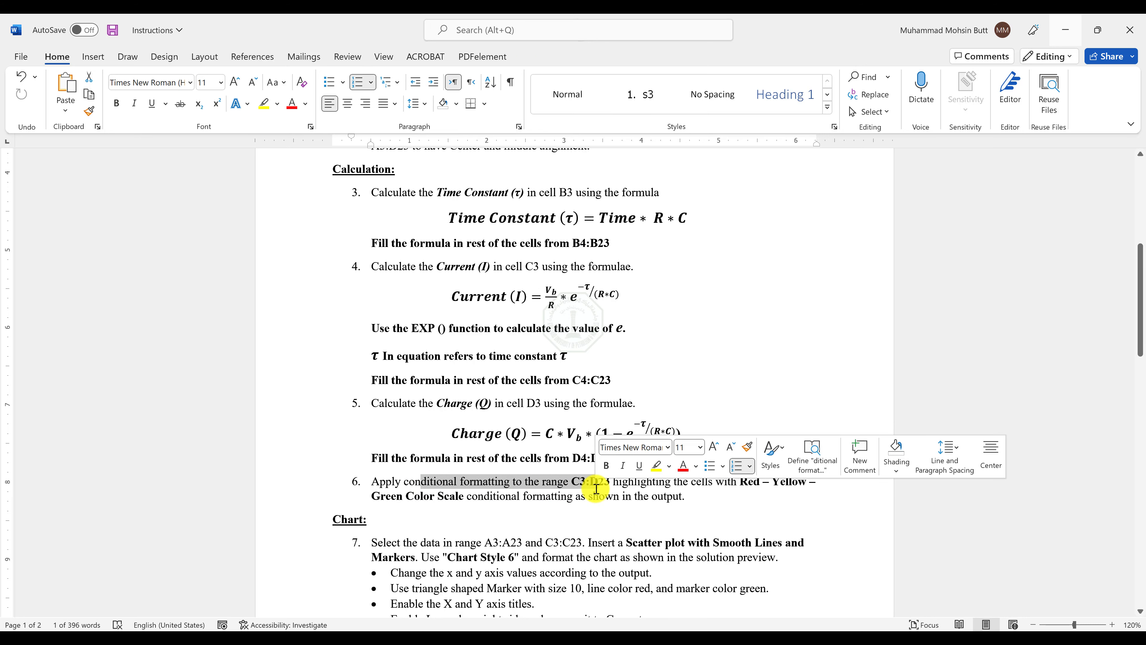
click(598, 486)
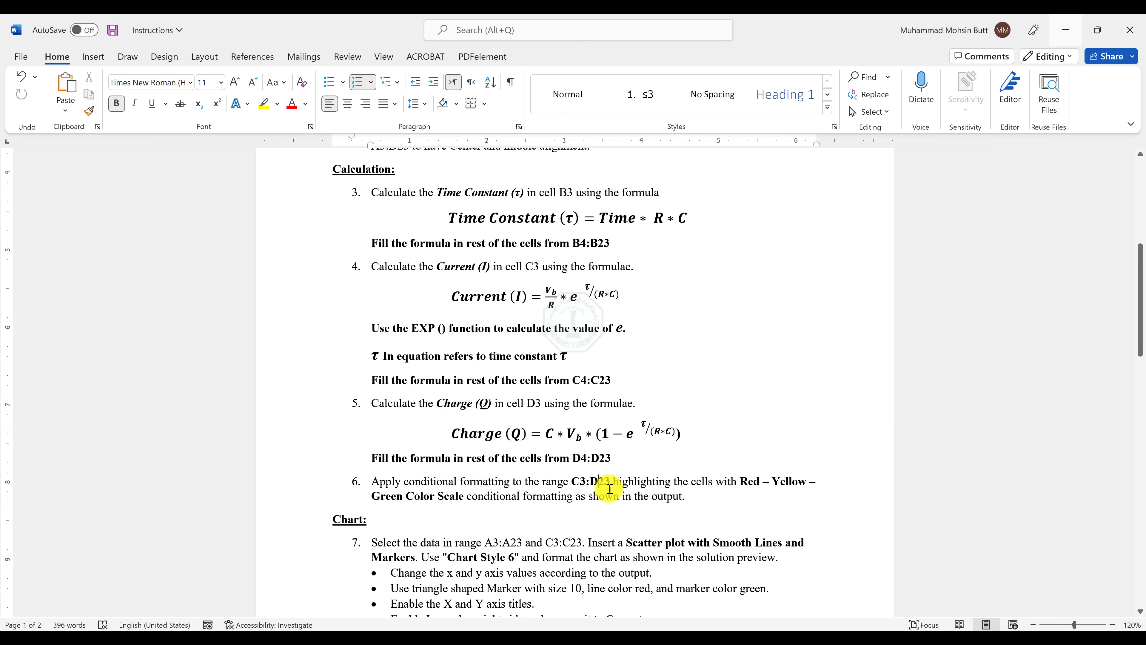
Apply the Red - Yellow - Green Color Scale conditional formatting to the range C3:D23 in the Skeleton workbook.
key(alt+Tab)
click(478, 305)
click(443, 282)
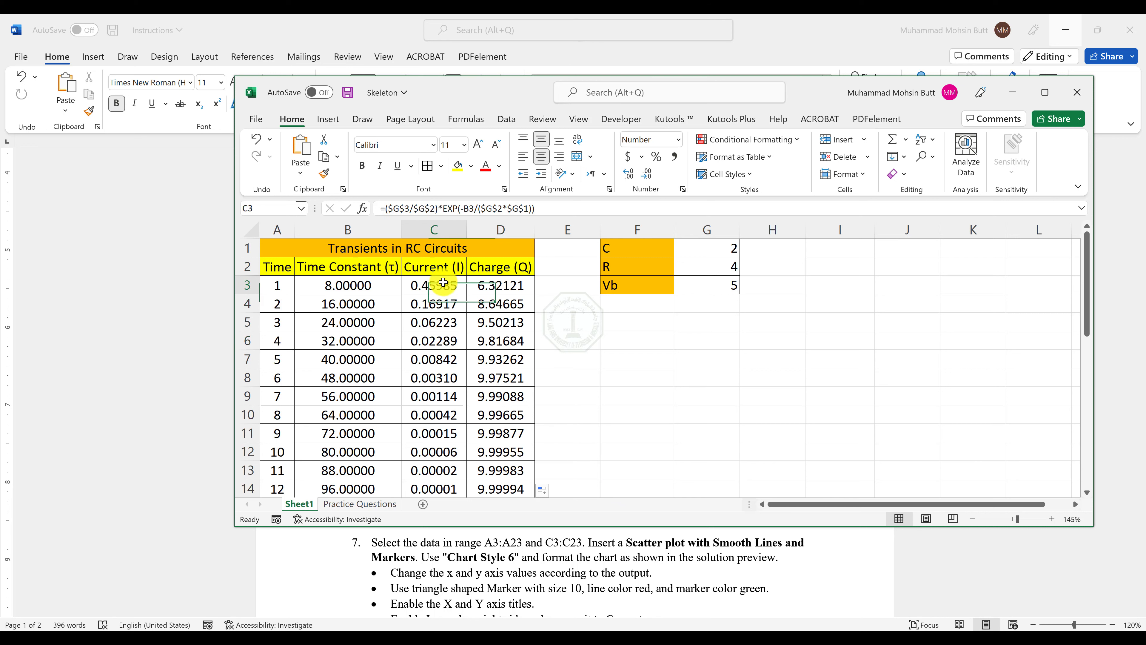
drag(443, 282, 512, 471)
key(alt+Tab)
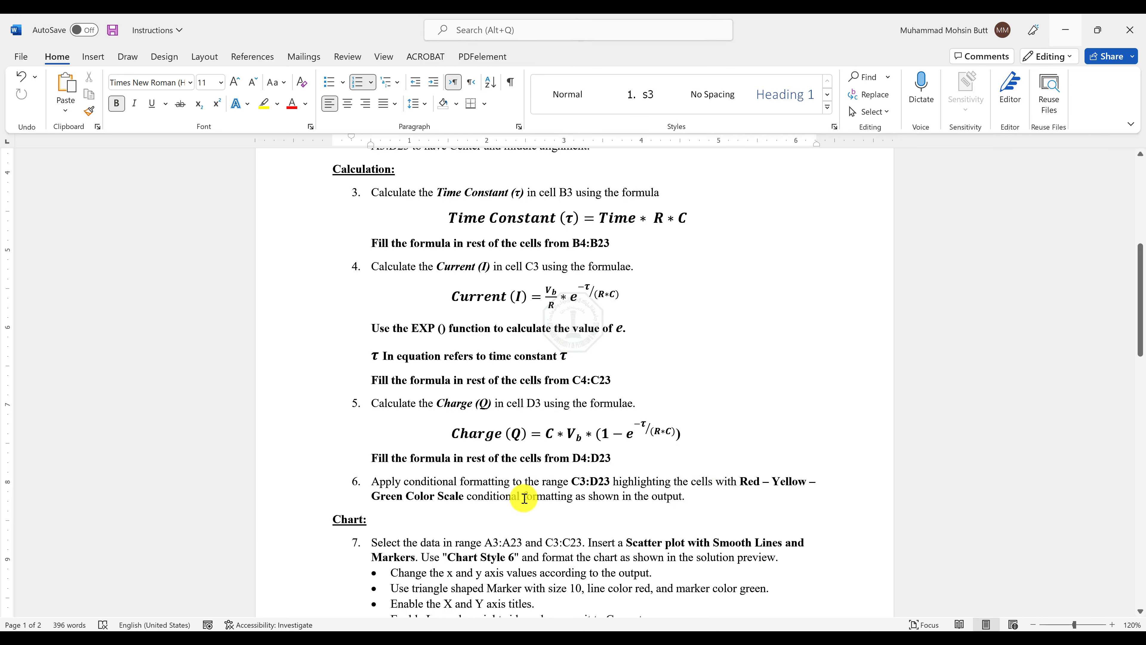
key(alt+Tab)
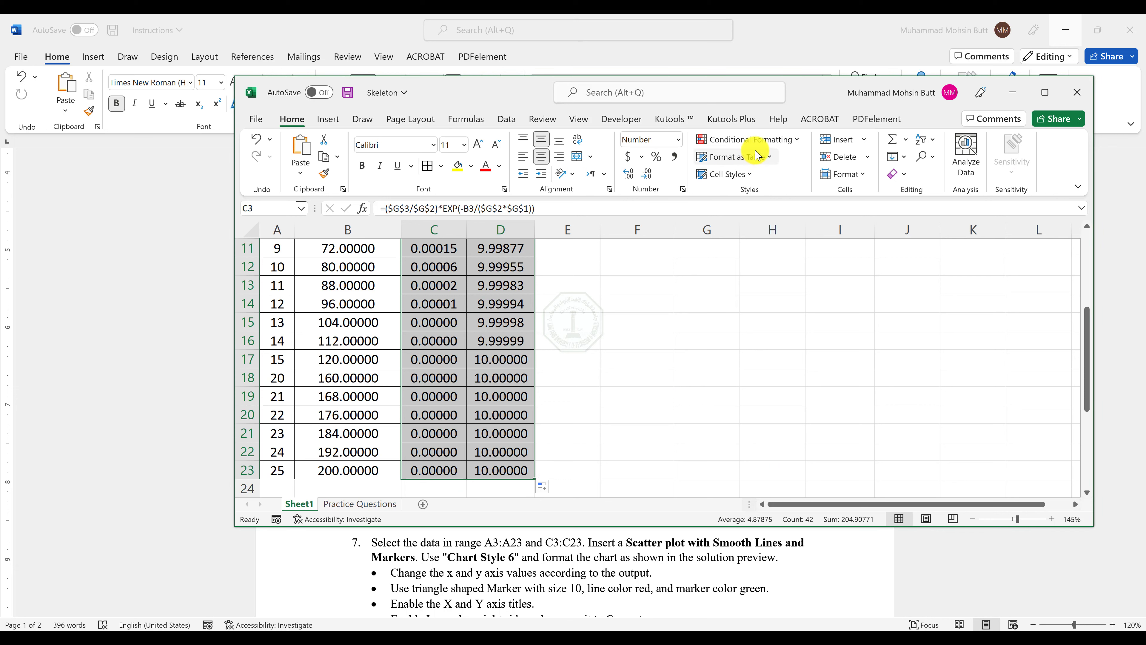
click(763, 141)
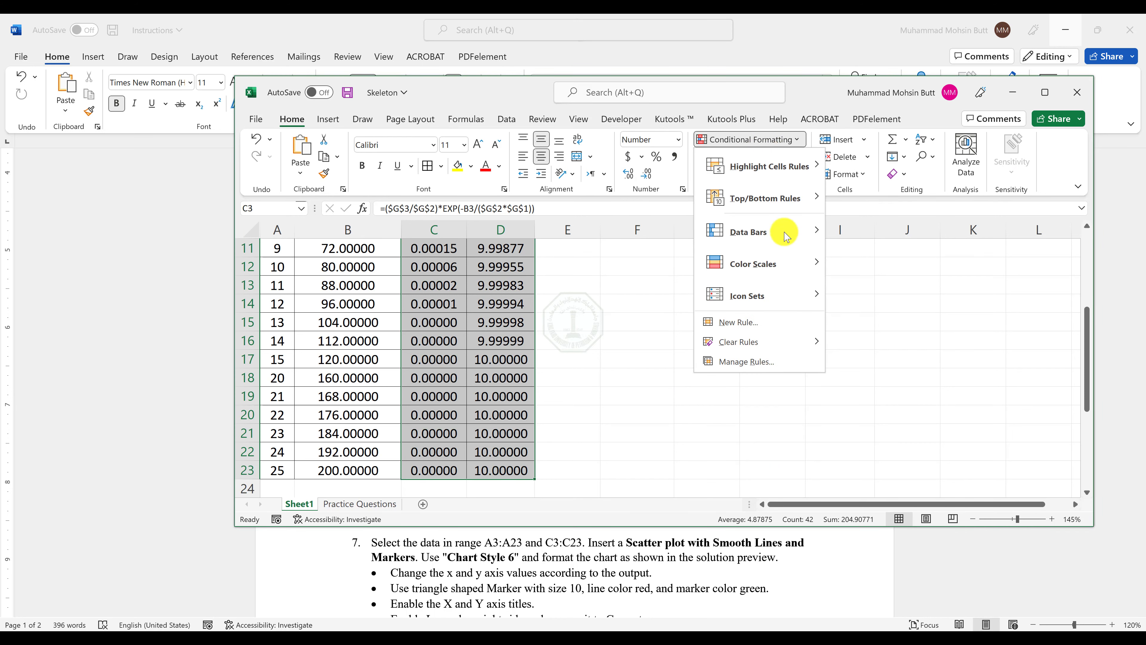
mouse_move(797, 263)
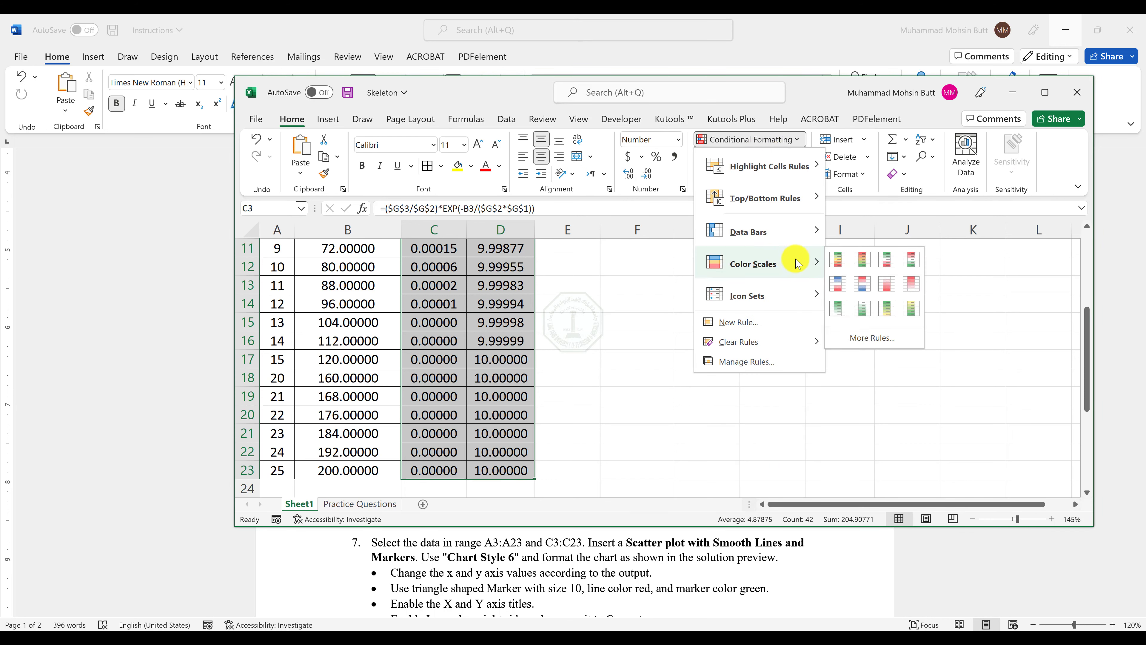
drag(827, 98, 792, 36)
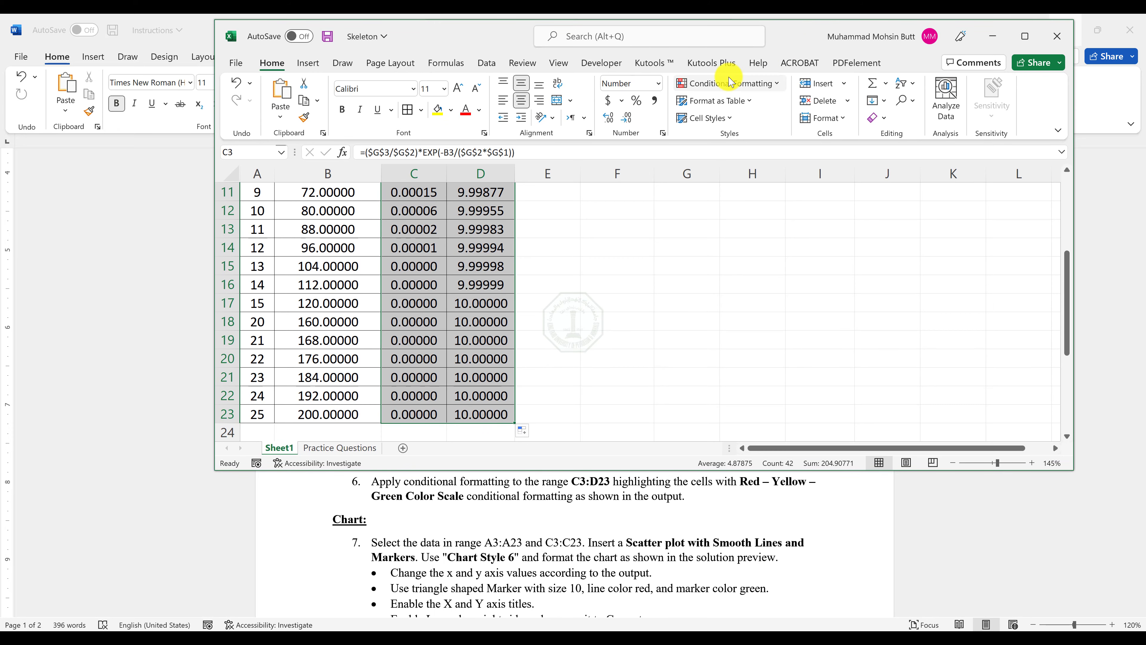
click(724, 85)
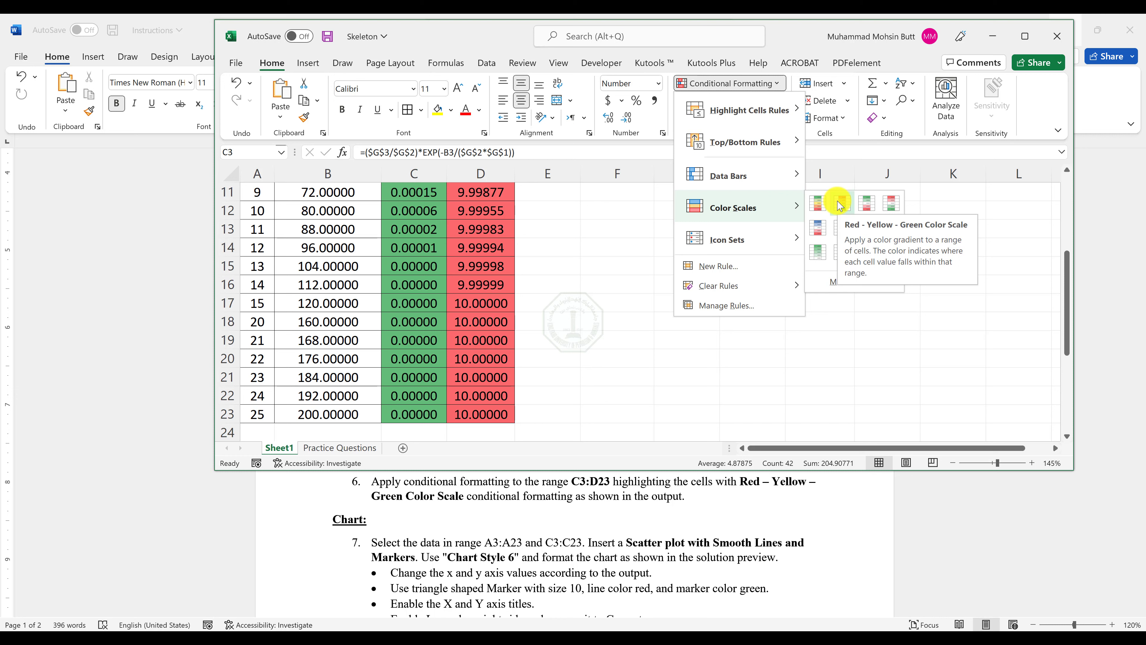
click(838, 205)
scroll(509, 238, up, 1)
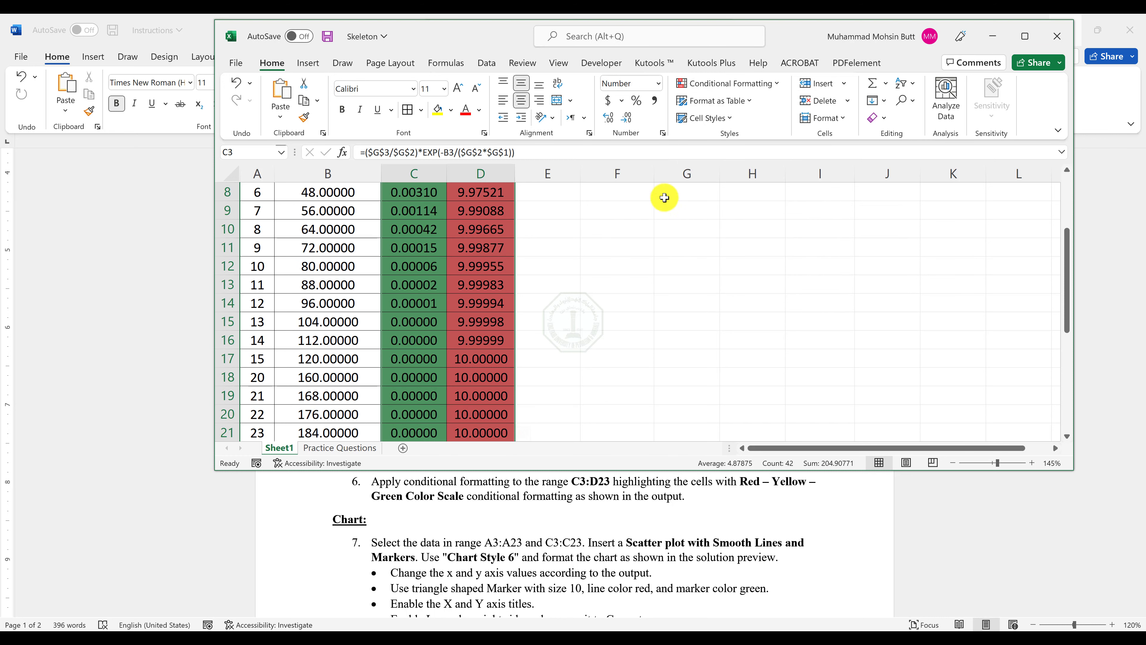
Try a new 2-Color Scale formatting rule for C3:D23 with the minimum and maximum types set to Number.
click(724, 86)
mouse_move(739, 286)
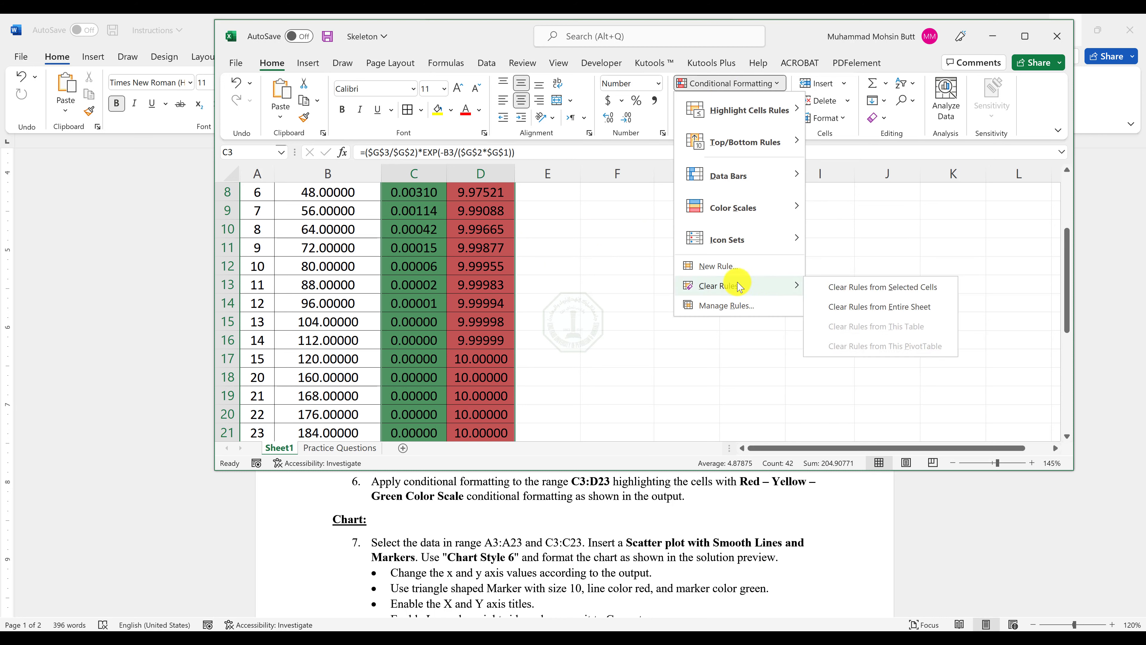
click(720, 267)
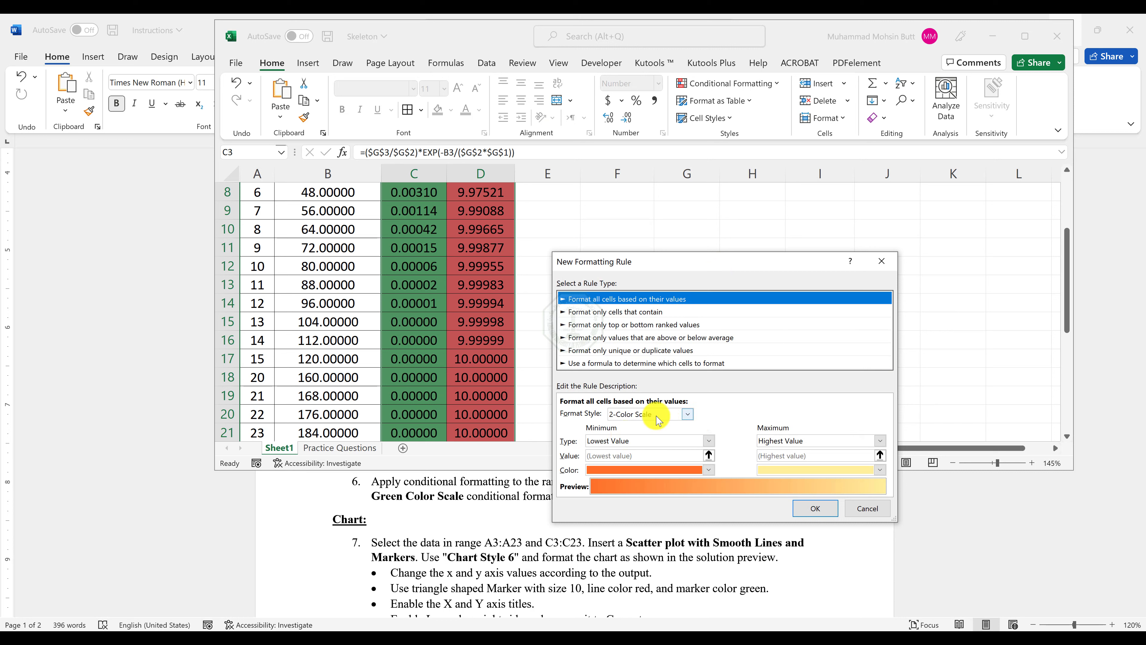
click(643, 441)
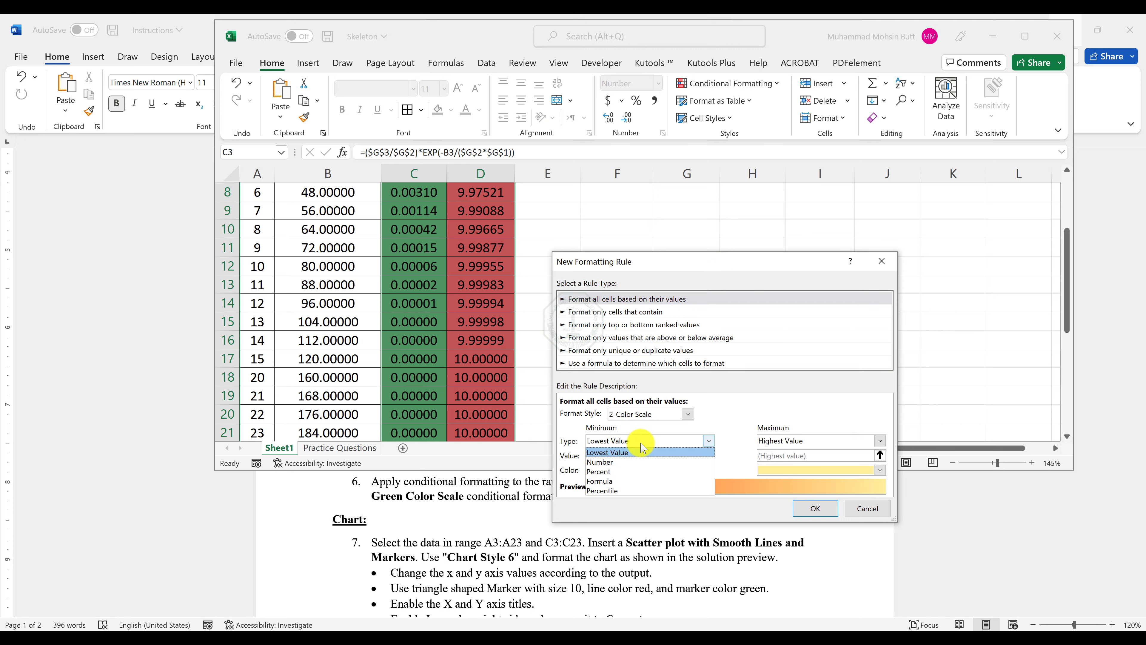
click(619, 459)
click(820, 441)
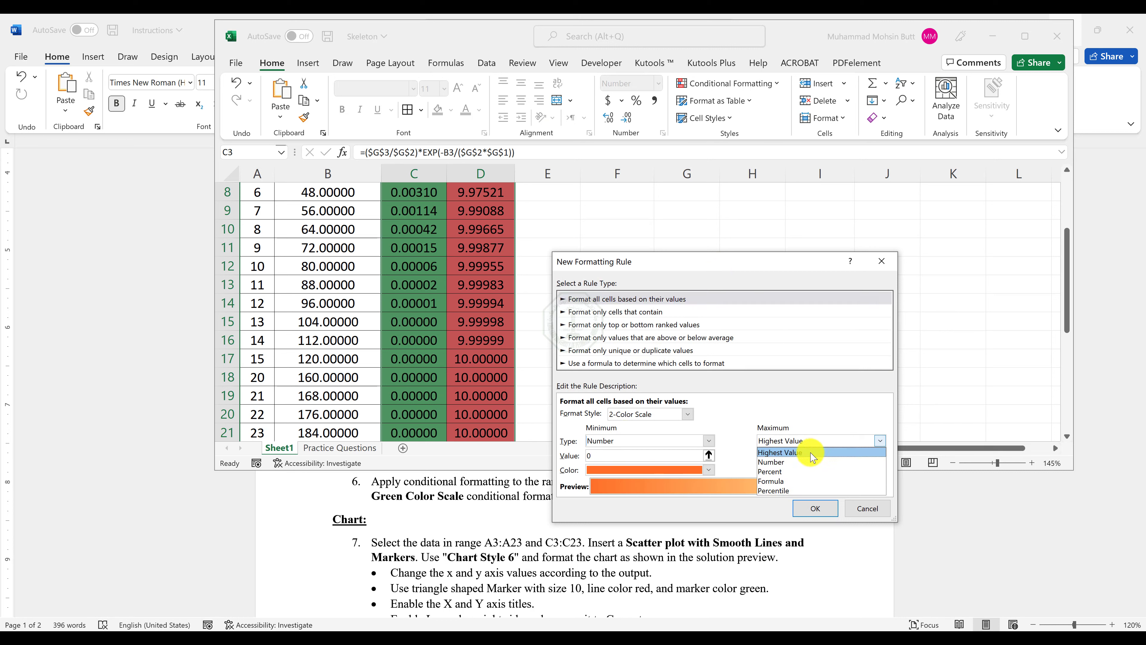
click(799, 455)
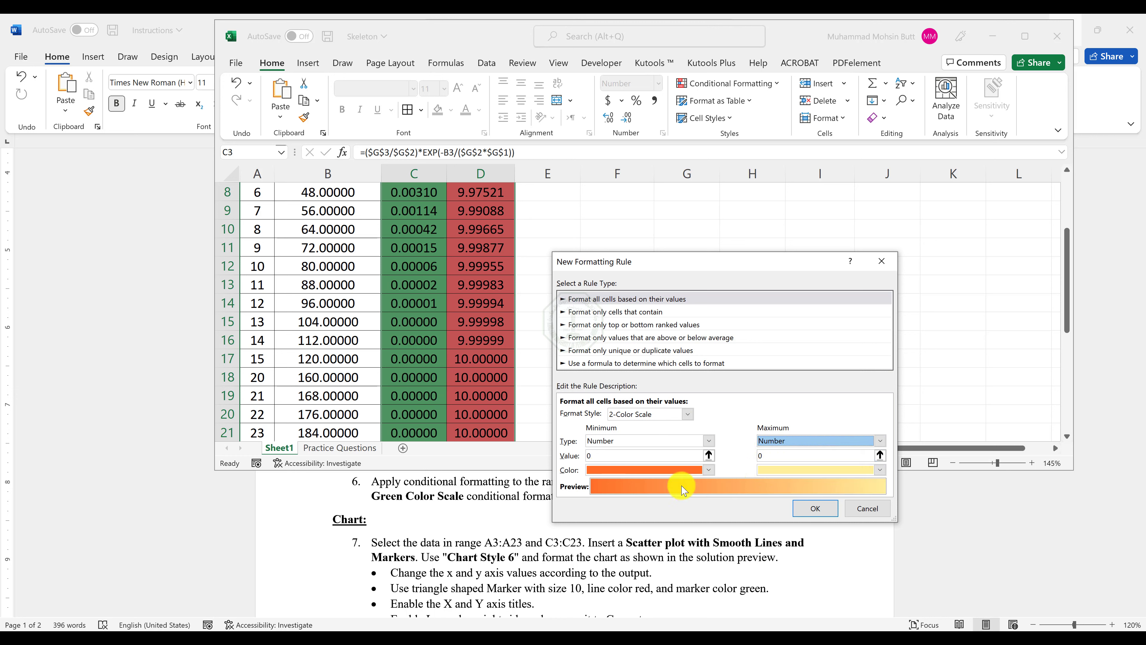
Try the Icon Sets format style with both threshold types set to Number, and discard the new formatting rule.
click(655, 414)
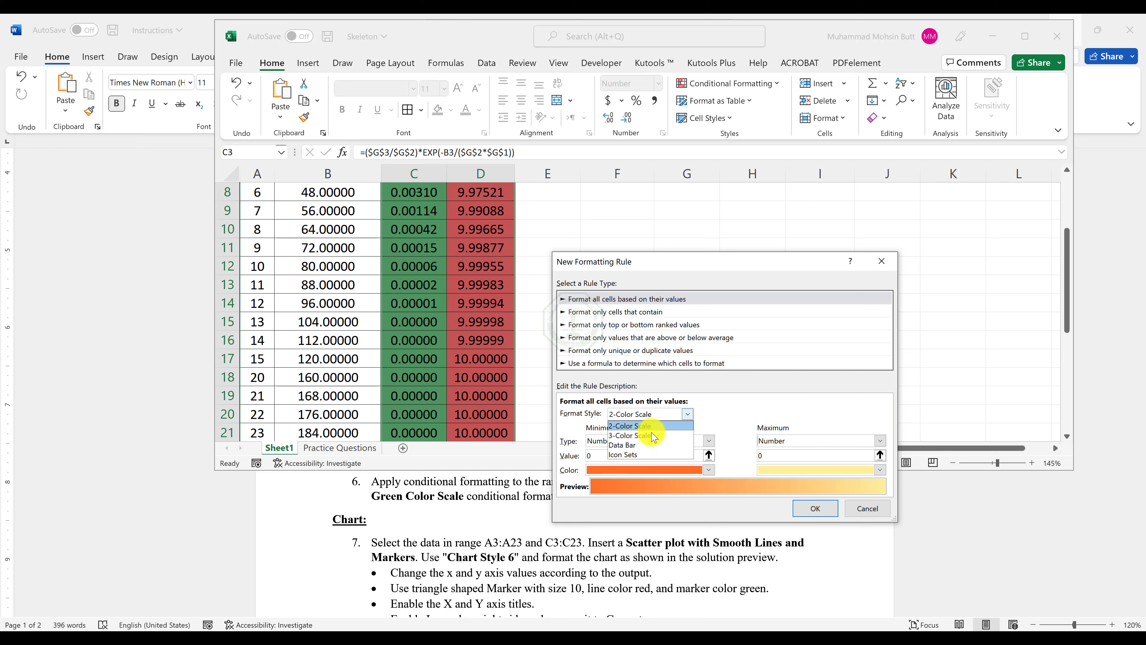
click(644, 454)
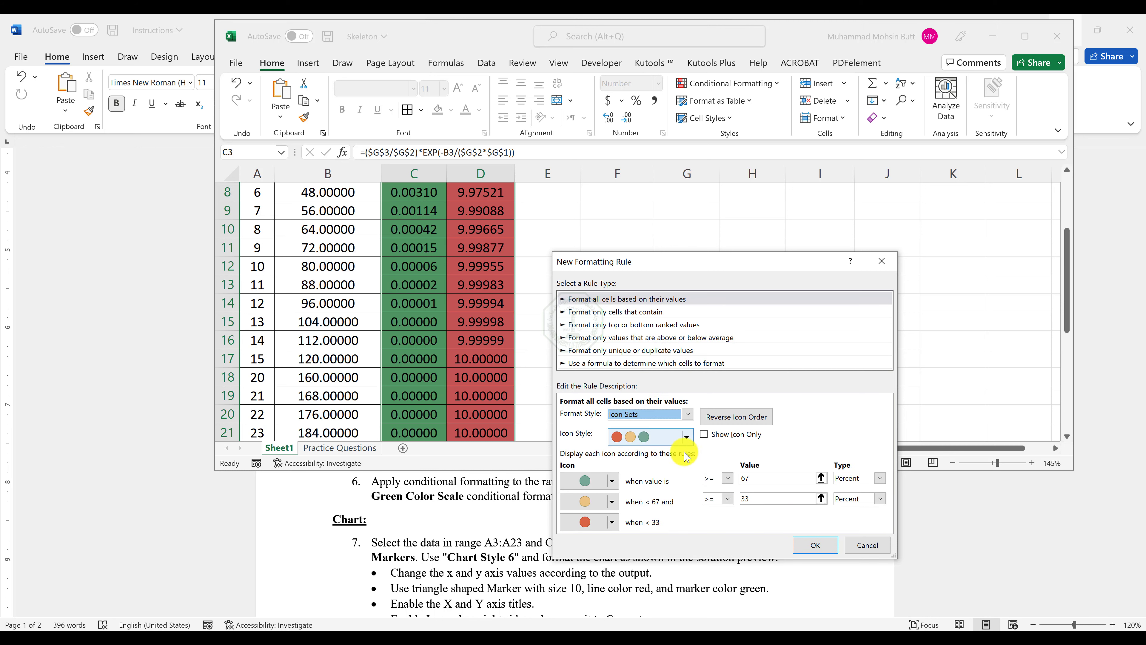
click(856, 481)
click(849, 489)
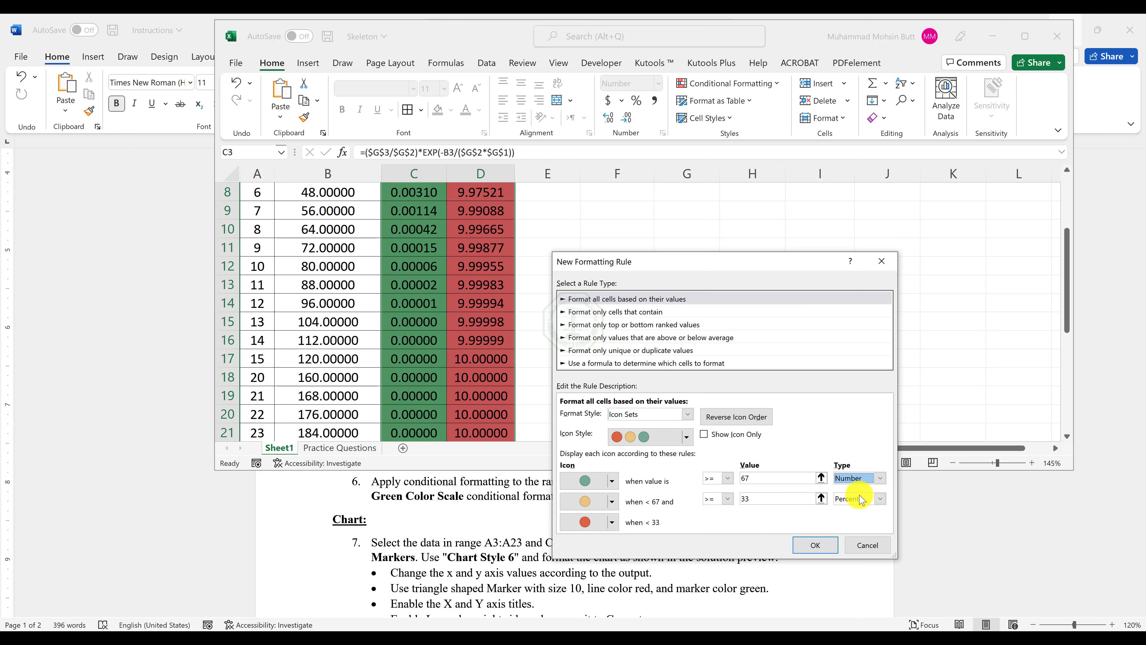
click(858, 501)
click(856, 510)
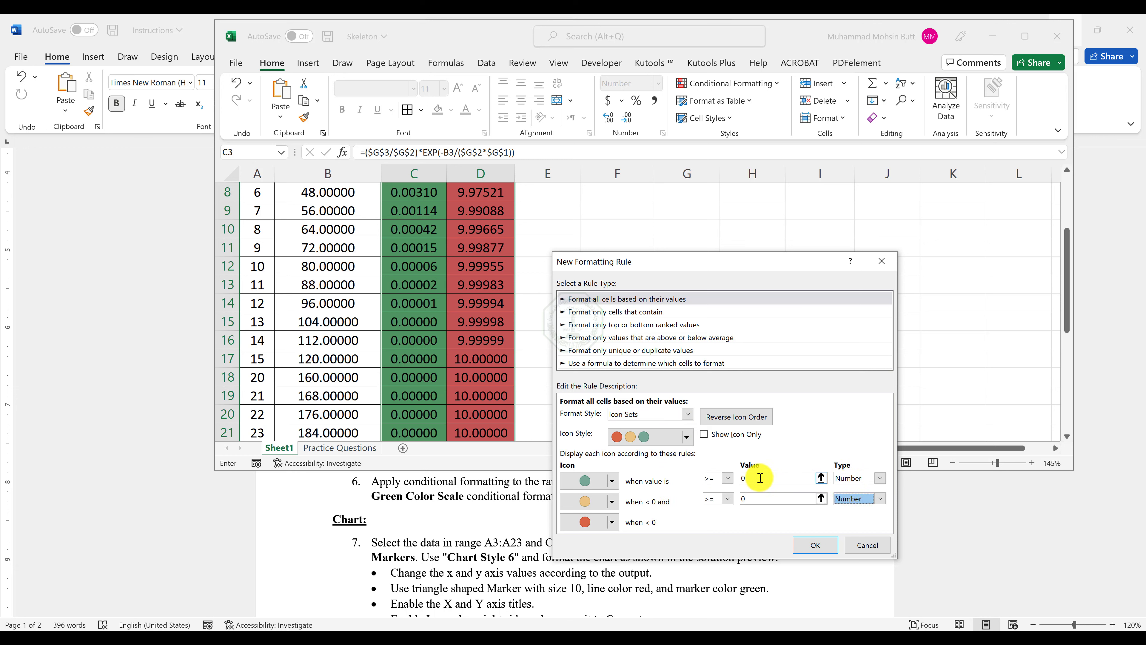
click(760, 478)
click(754, 497)
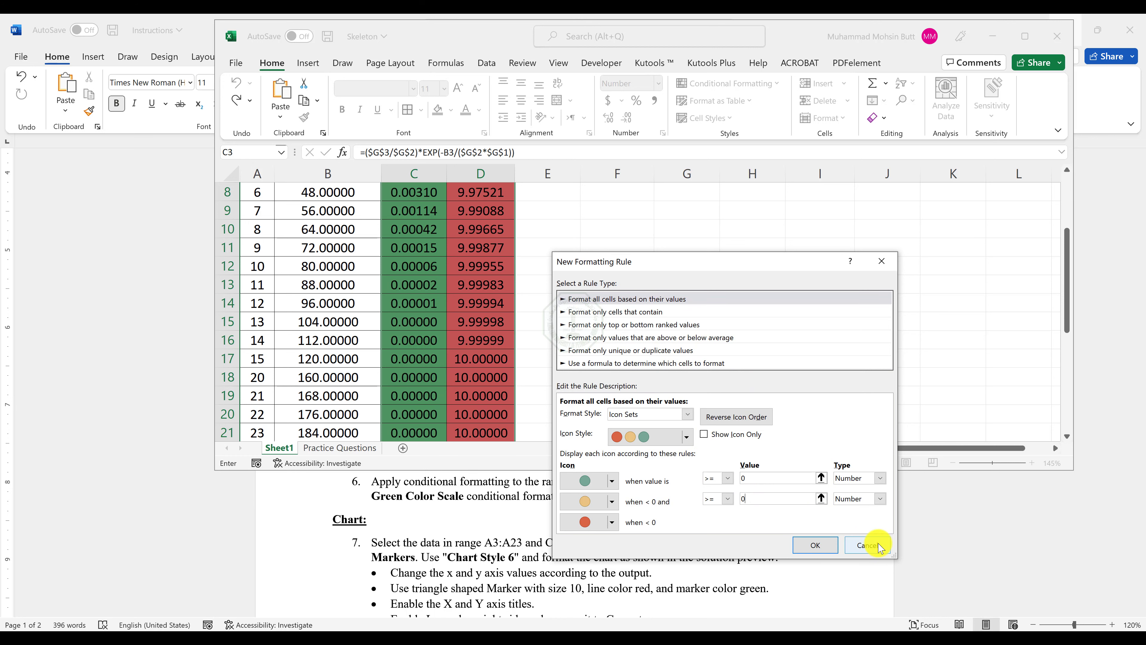
click(867, 545)
click(702, 392)
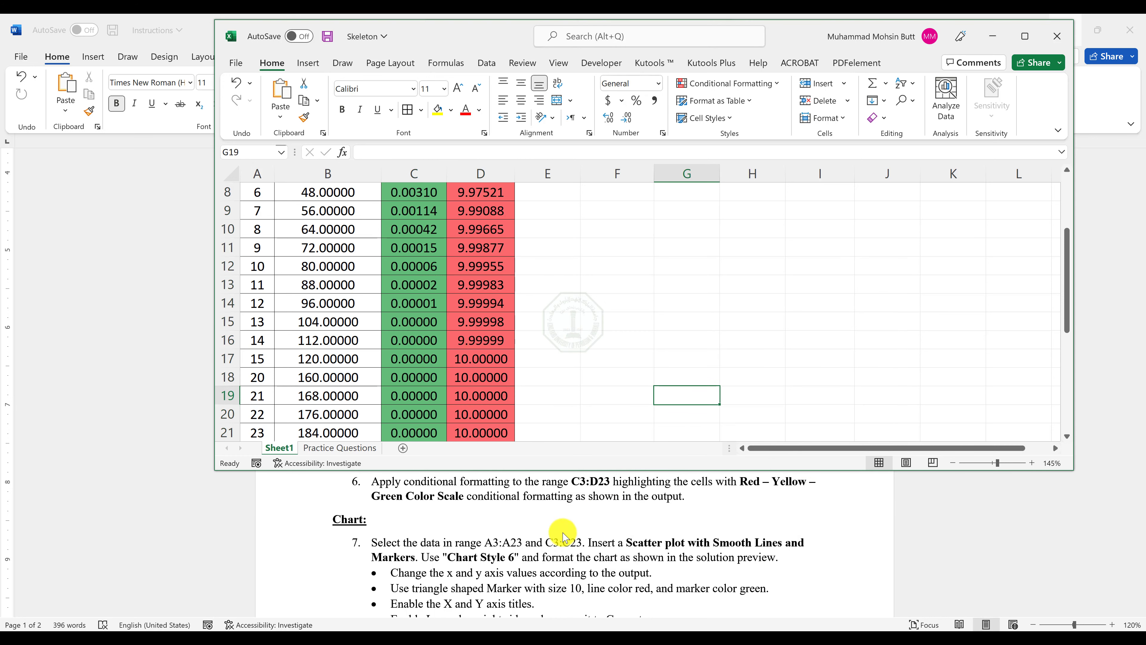
Check the chart data range in the instructions and insert a Scatter with Smooth Lines and Markers chart from A3:A23 and C3:C23.
click(438, 544)
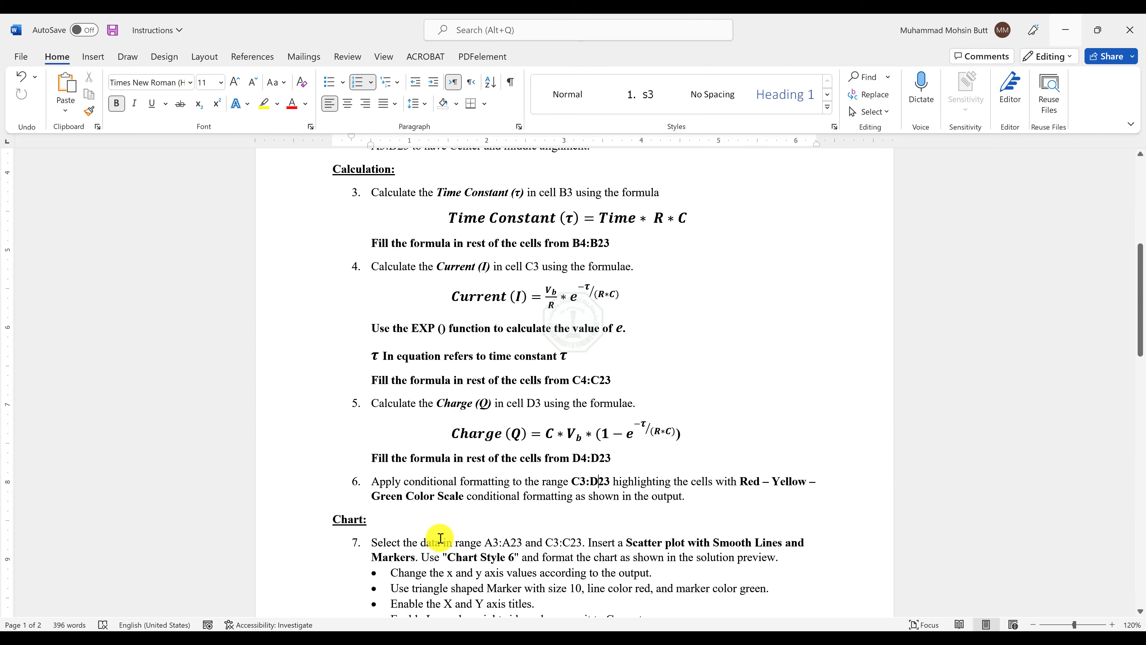
drag(489, 544, 583, 543)
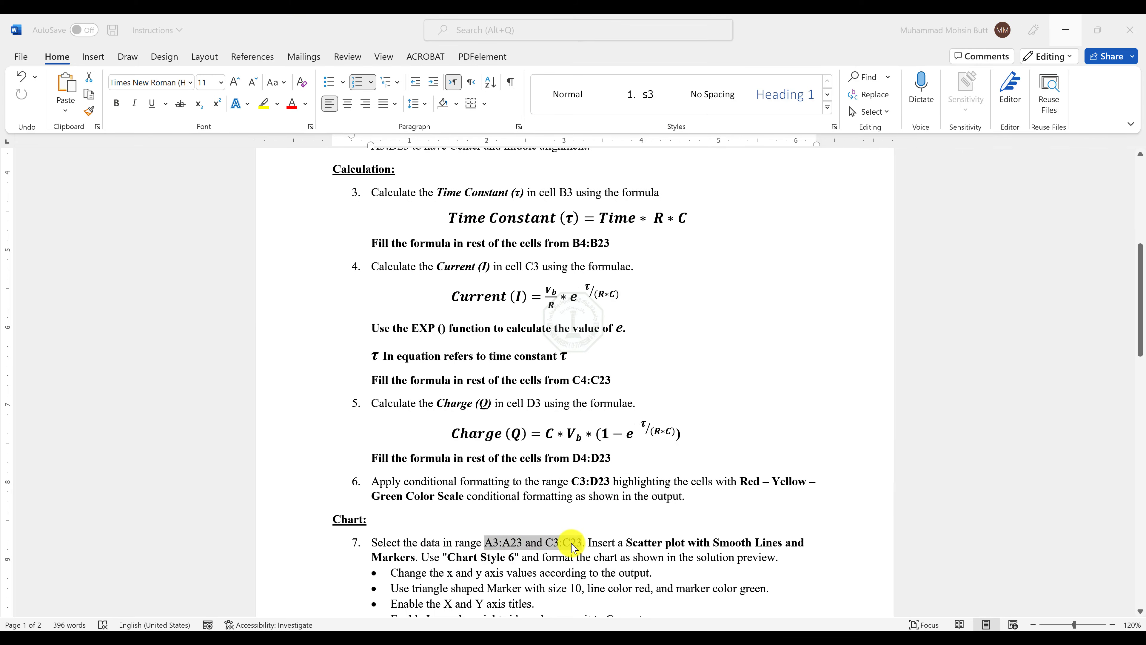
key(alt+Tab)
scroll(334, 409, up, 3)
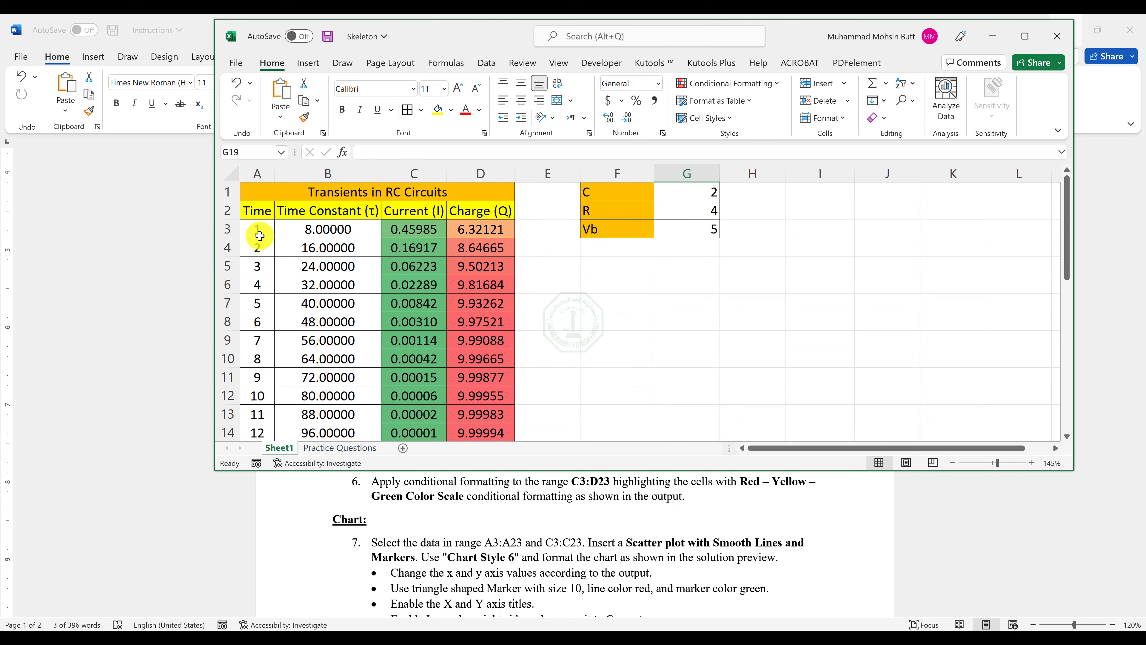
drag(256, 229, 268, 414)
scroll(563, 348, up, 3)
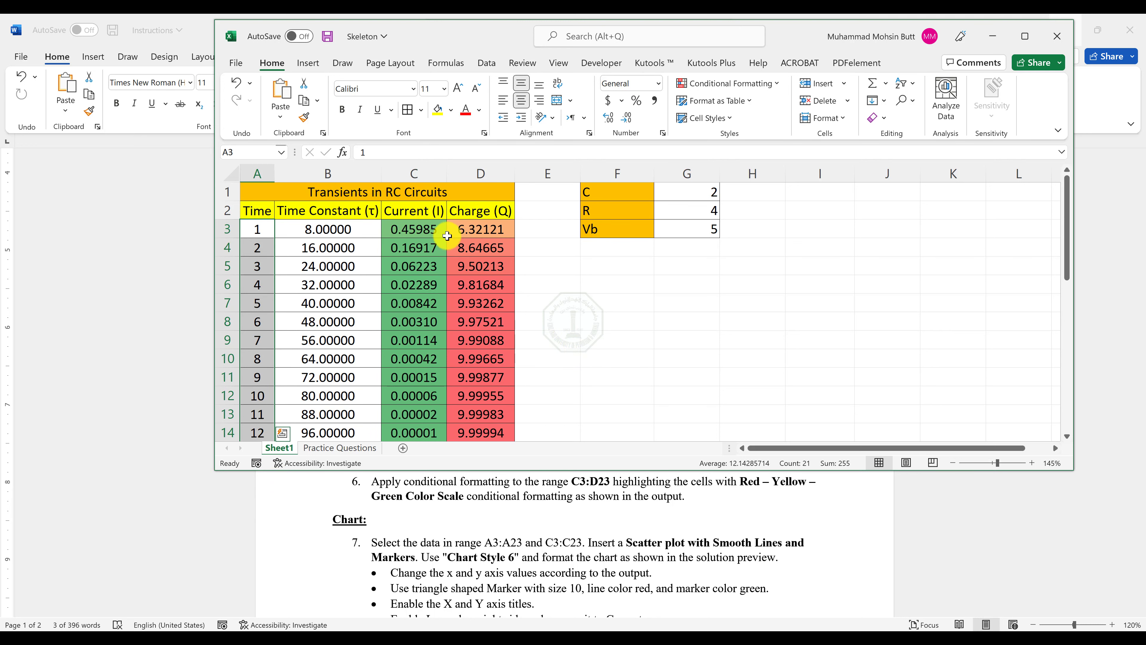
drag(426, 231, 431, 417)
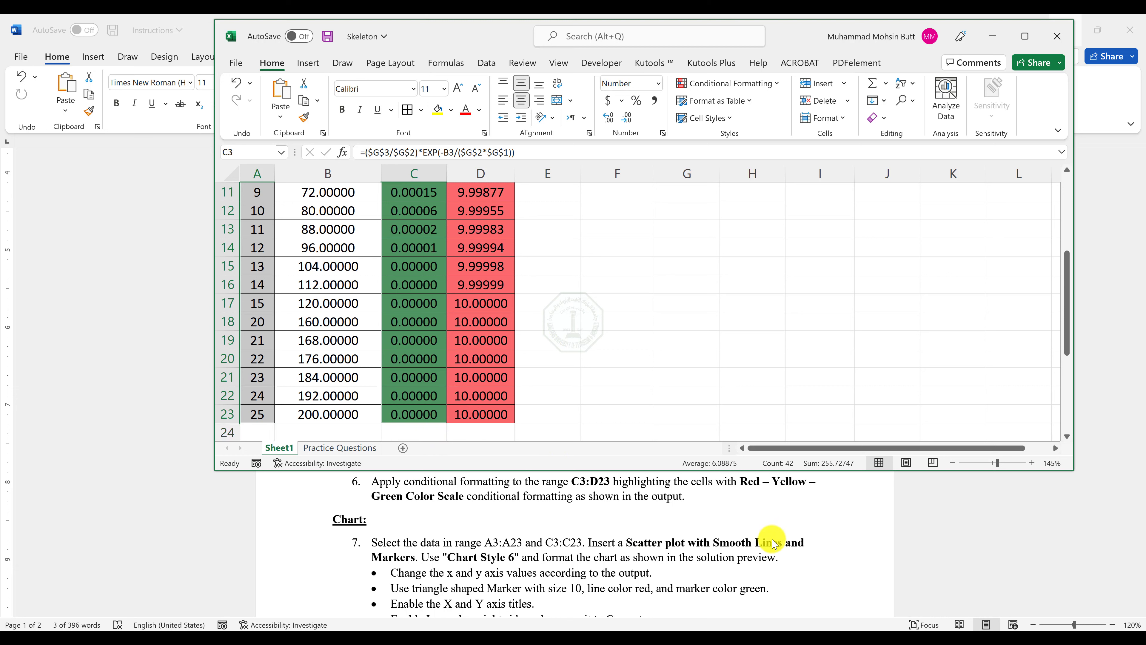
click(308, 64)
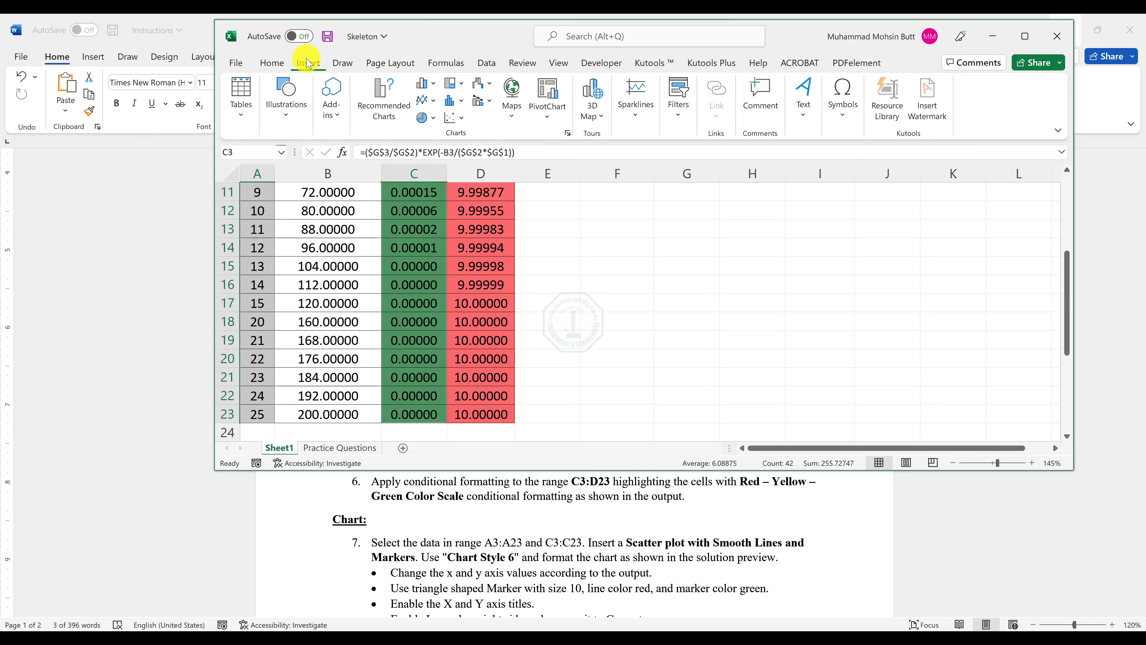
click(455, 120)
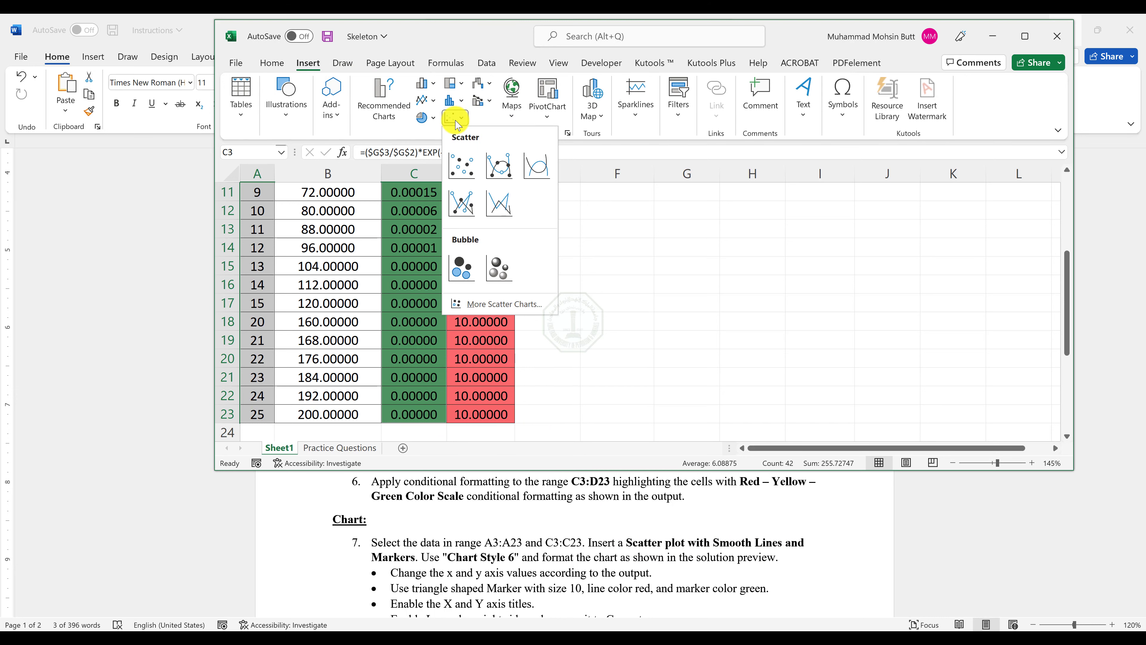
click(499, 166)
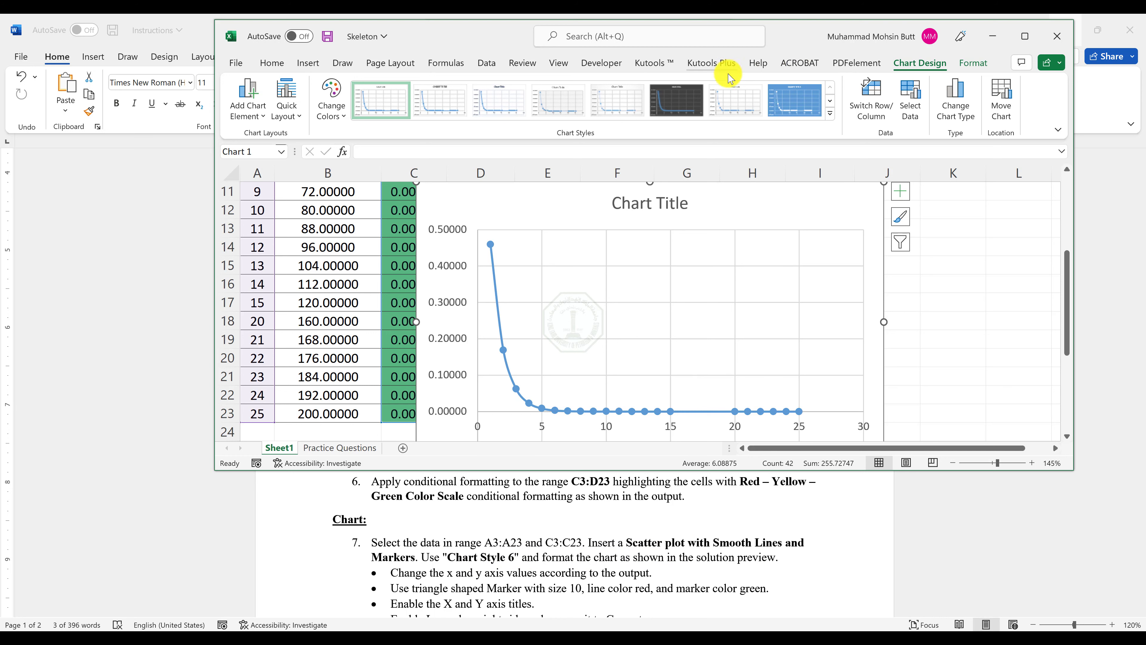
Apply Chart Style 6 to the scatter chart and view the reference chart in the Output-Sheet 1 PDF.
click(679, 105)
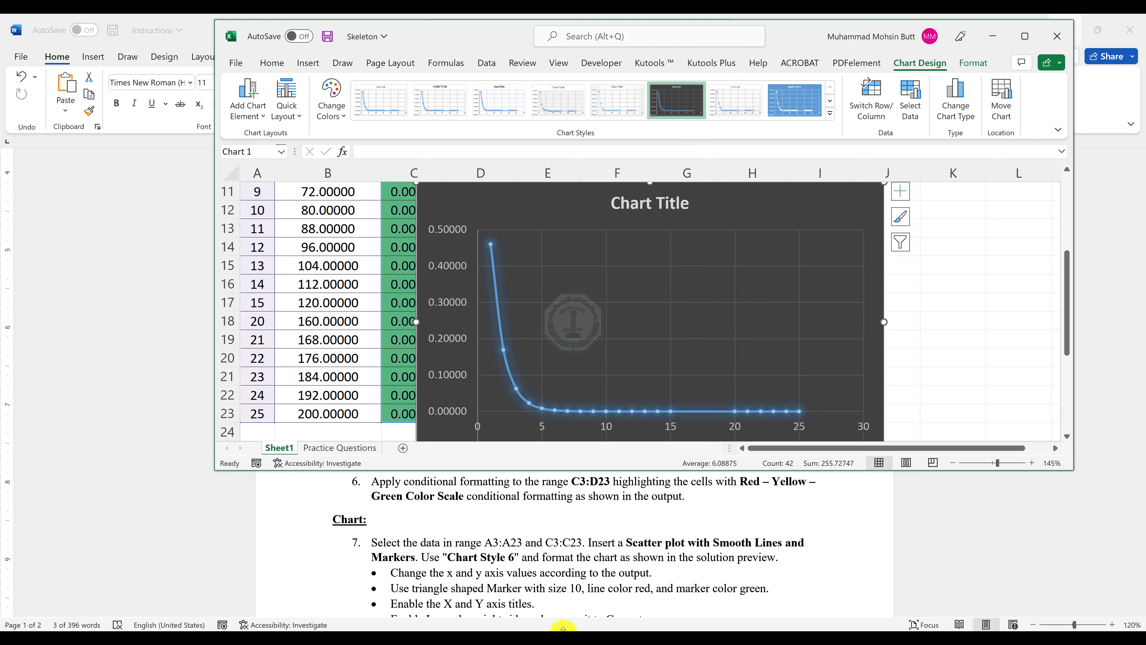
click(447, 639)
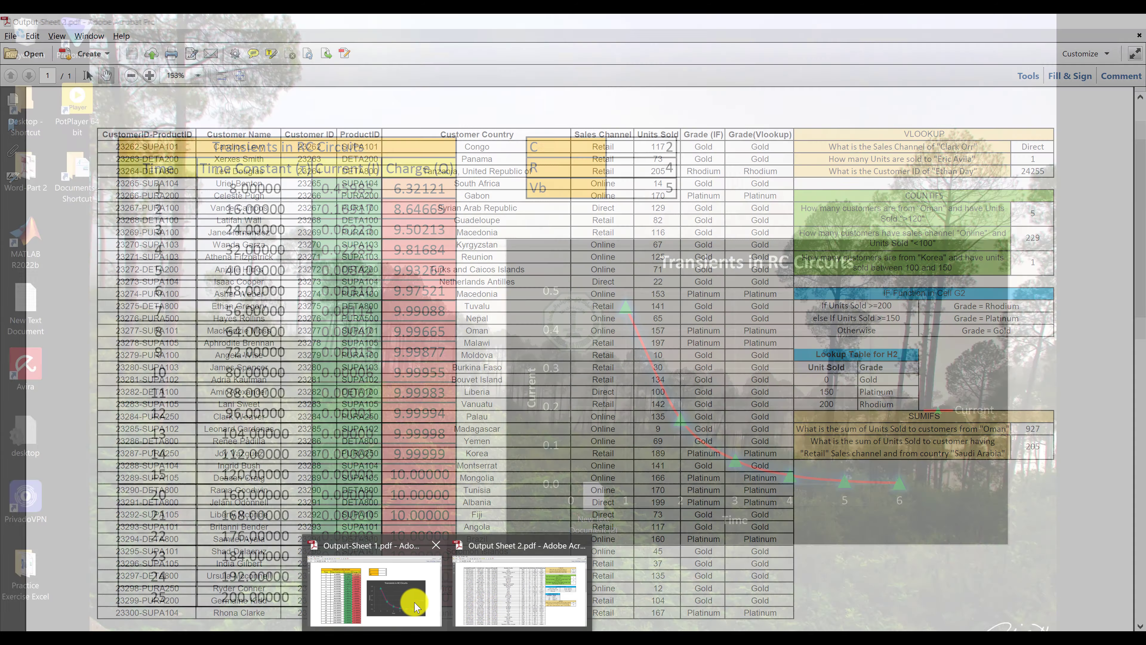
click(416, 608)
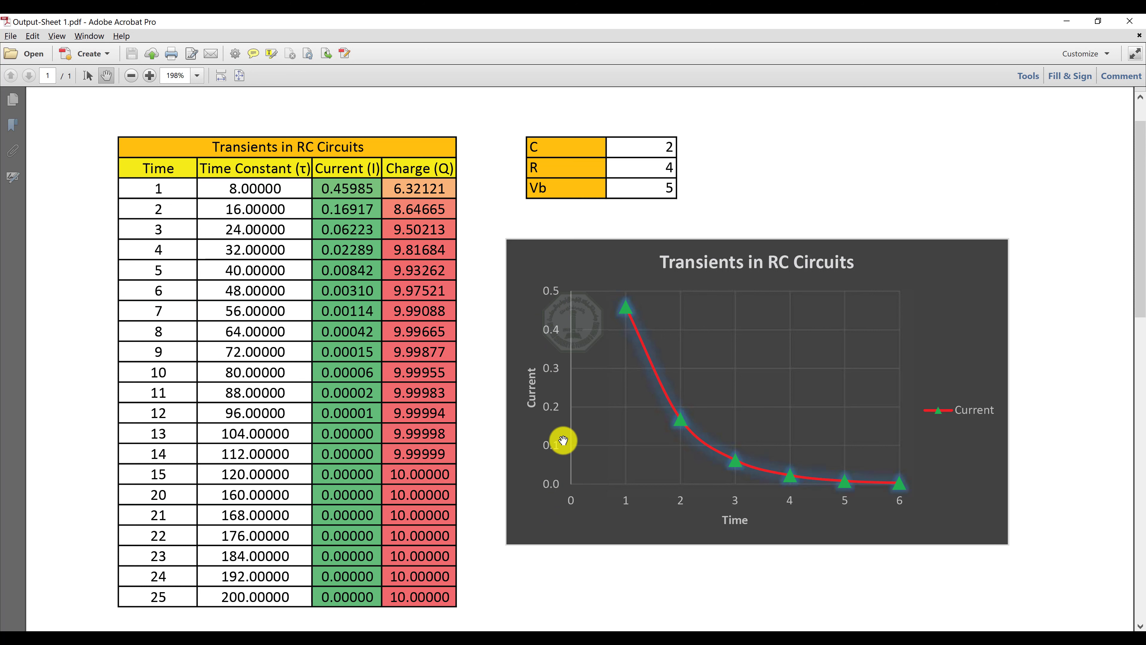
Switch to the Skeleton workbook in Excel, check the horizontal axis formatting options, and maximize the workbook window.
key(alt+Tab)
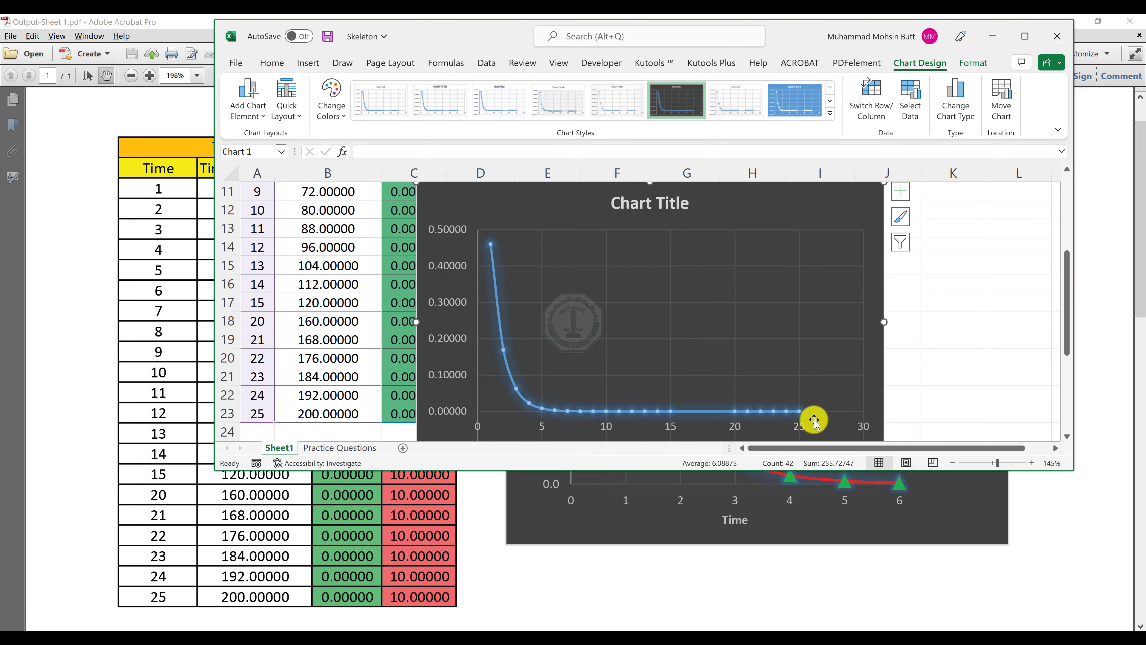
click(802, 426)
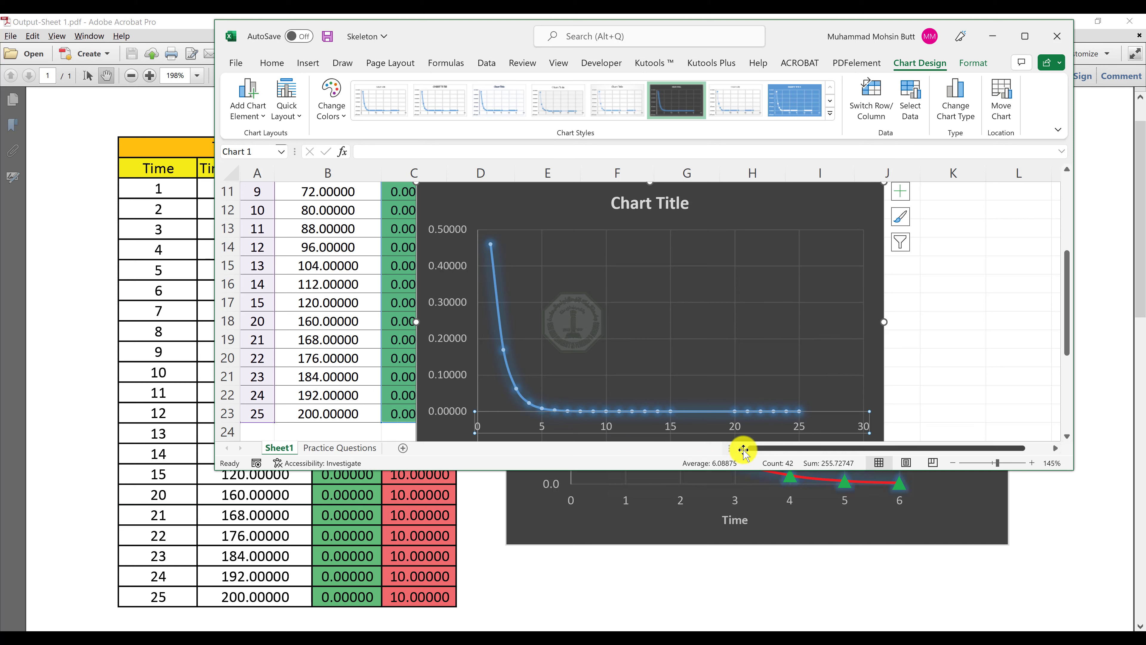
double_click(543, 426)
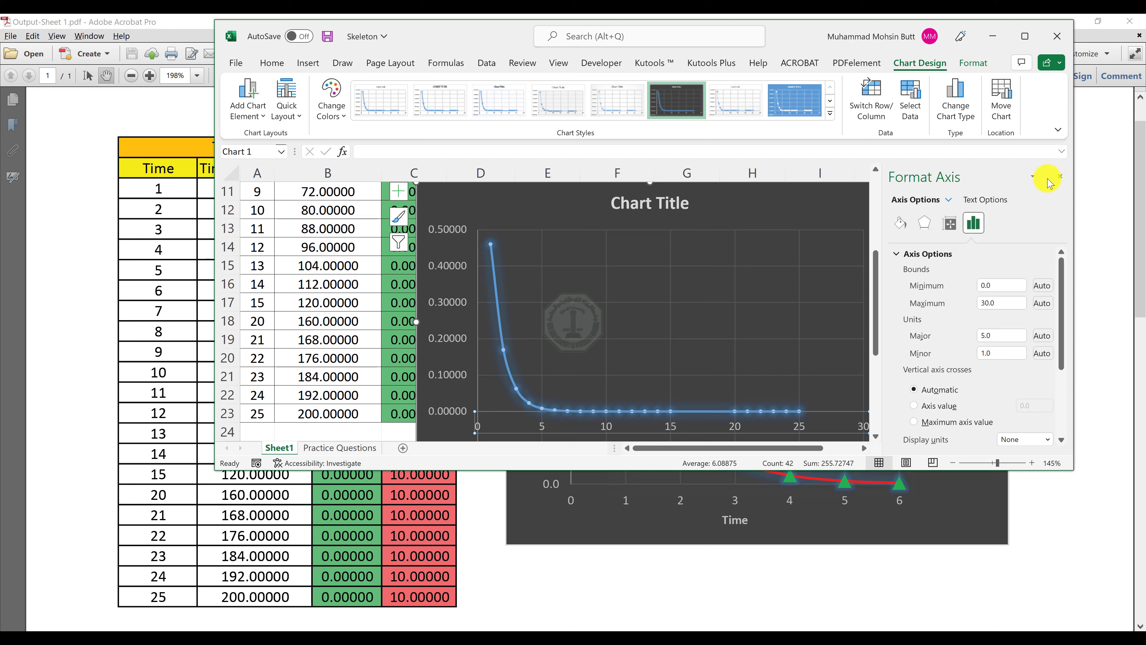
click(1057, 178)
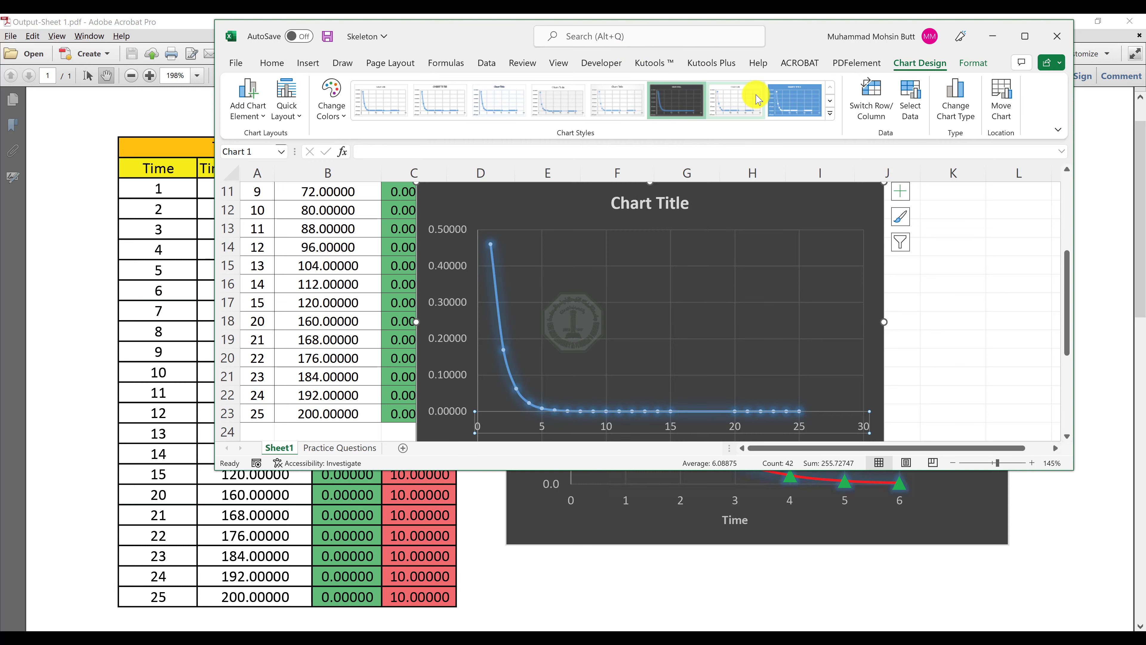
click(1026, 37)
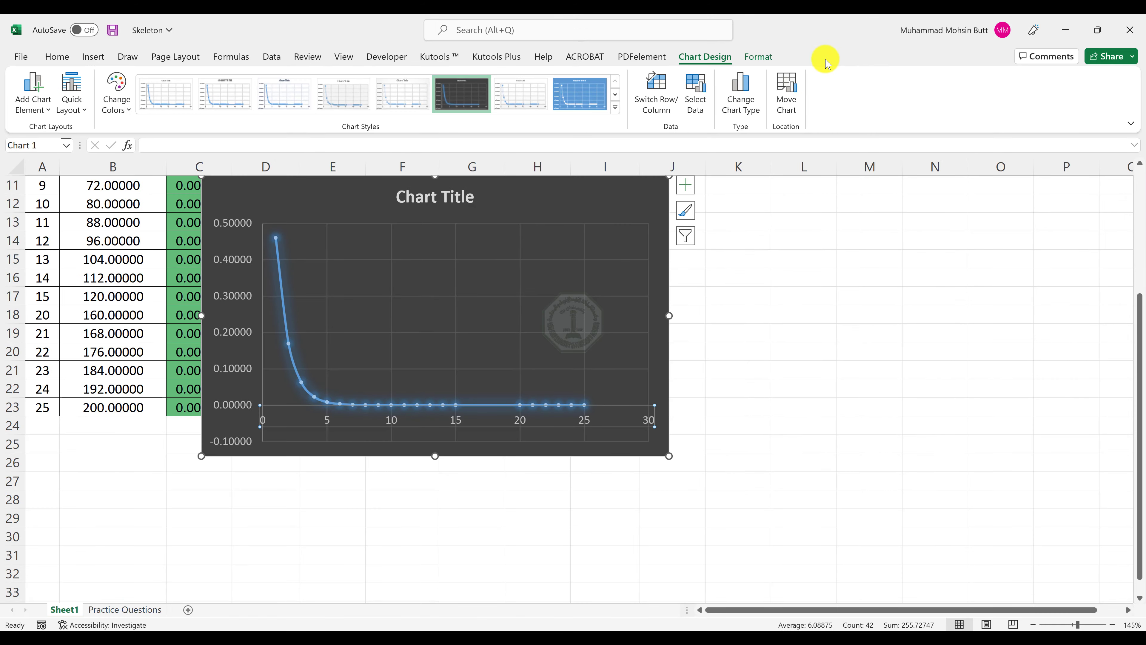
Set the maximum bound of the scatter chart's horizontal value axis to 6.
click(761, 57)
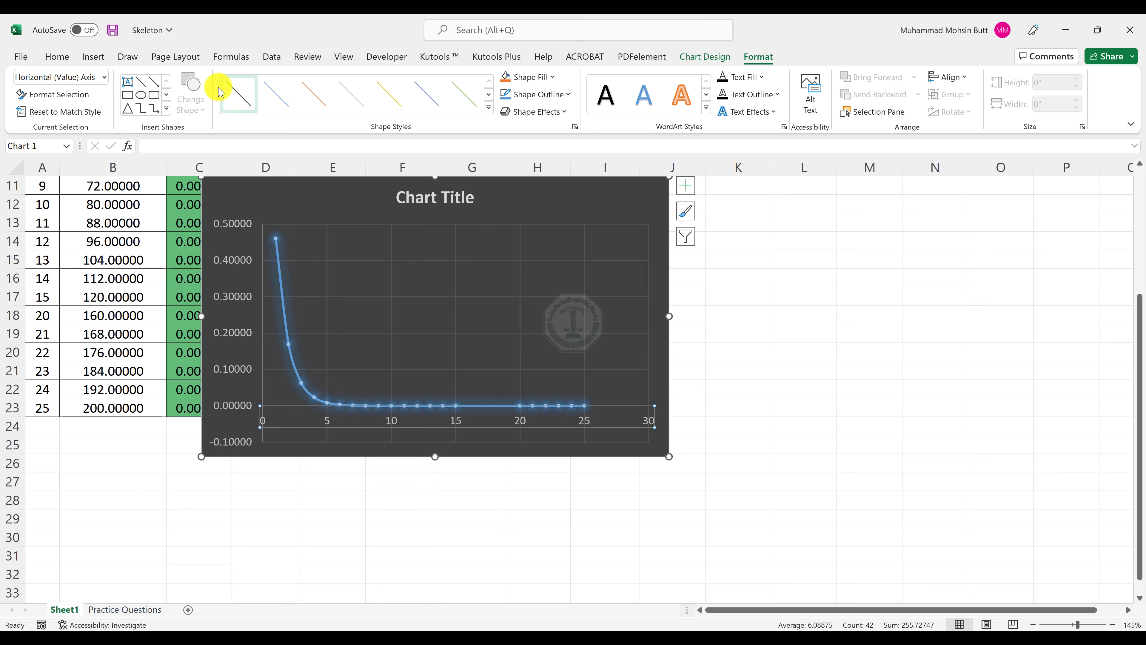
click(106, 77)
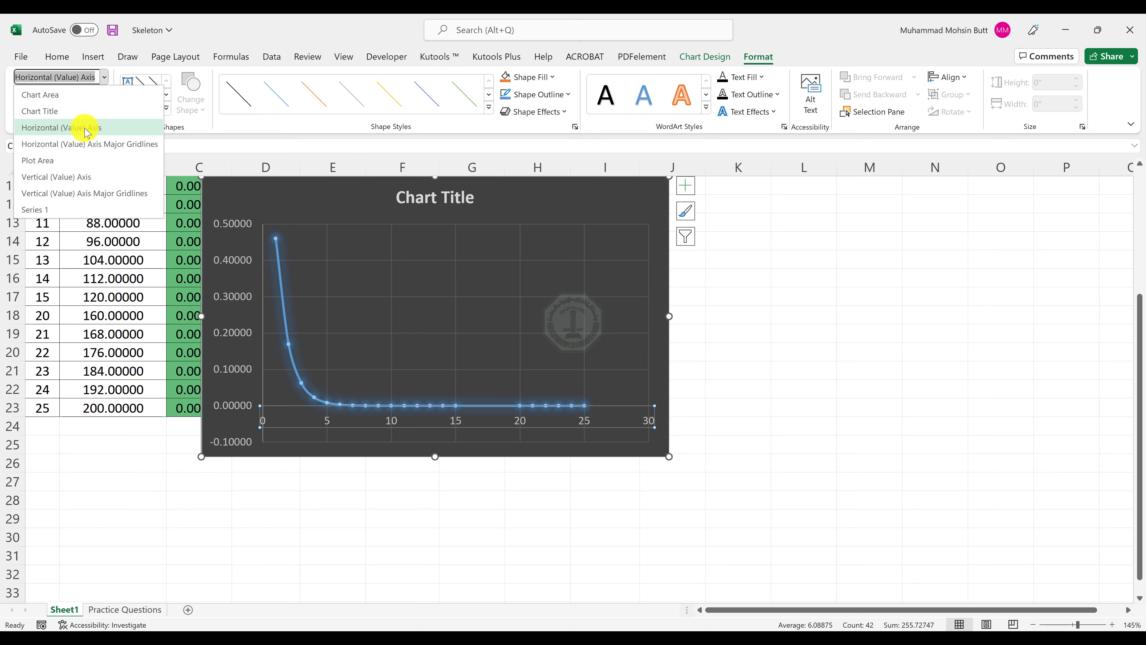
click(87, 127)
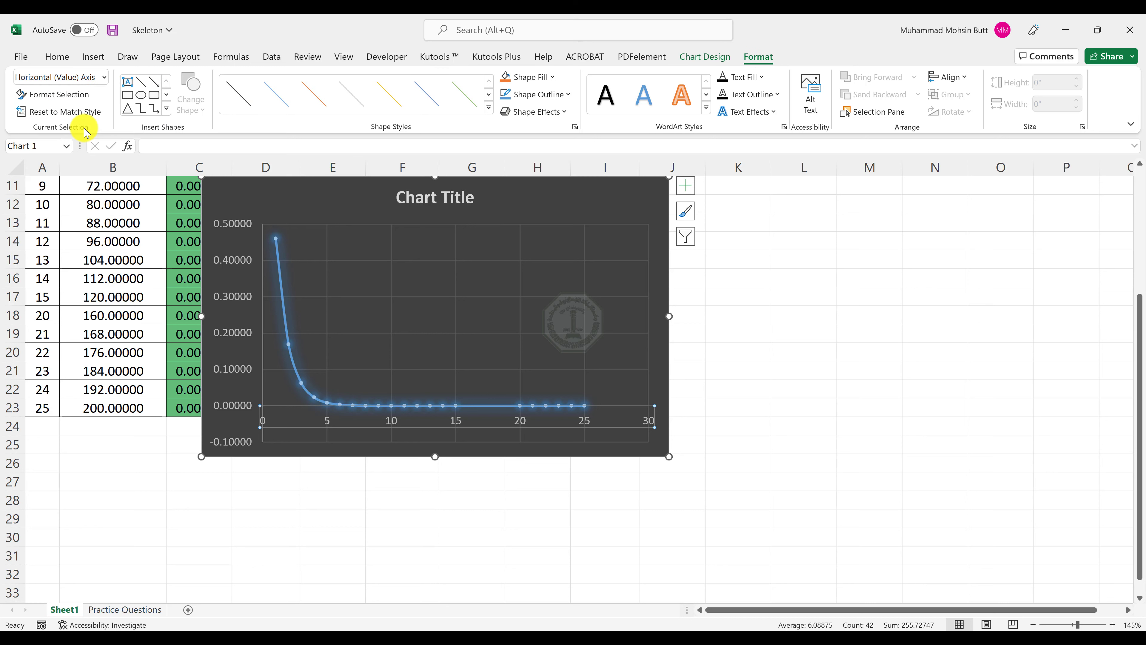
click(55, 97)
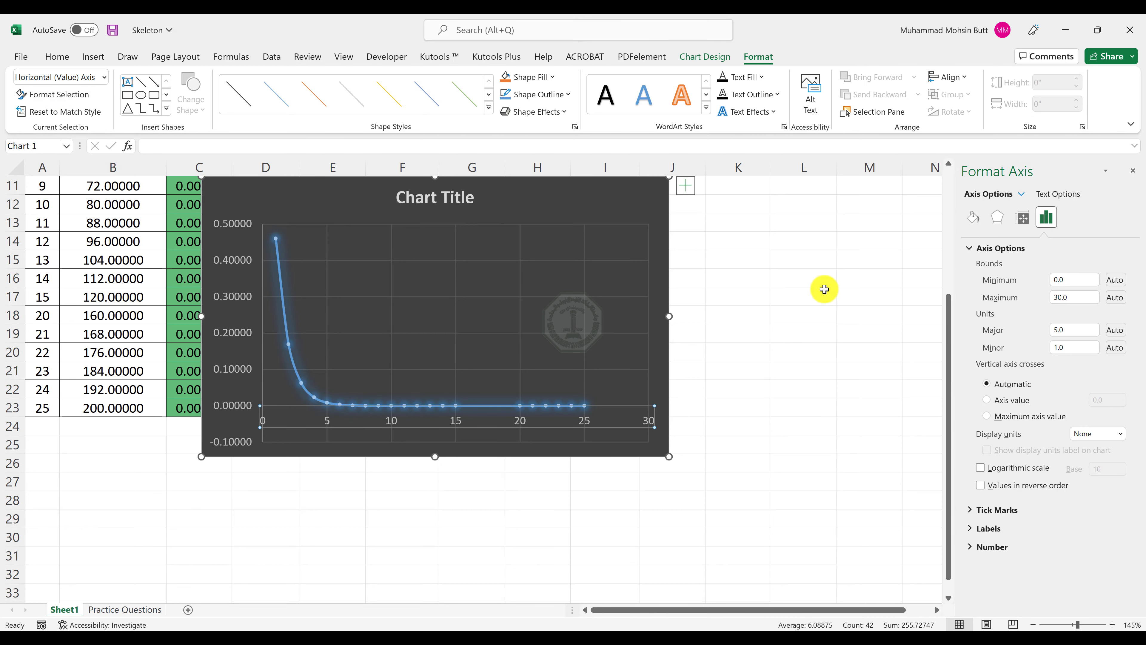
click(1021, 296)
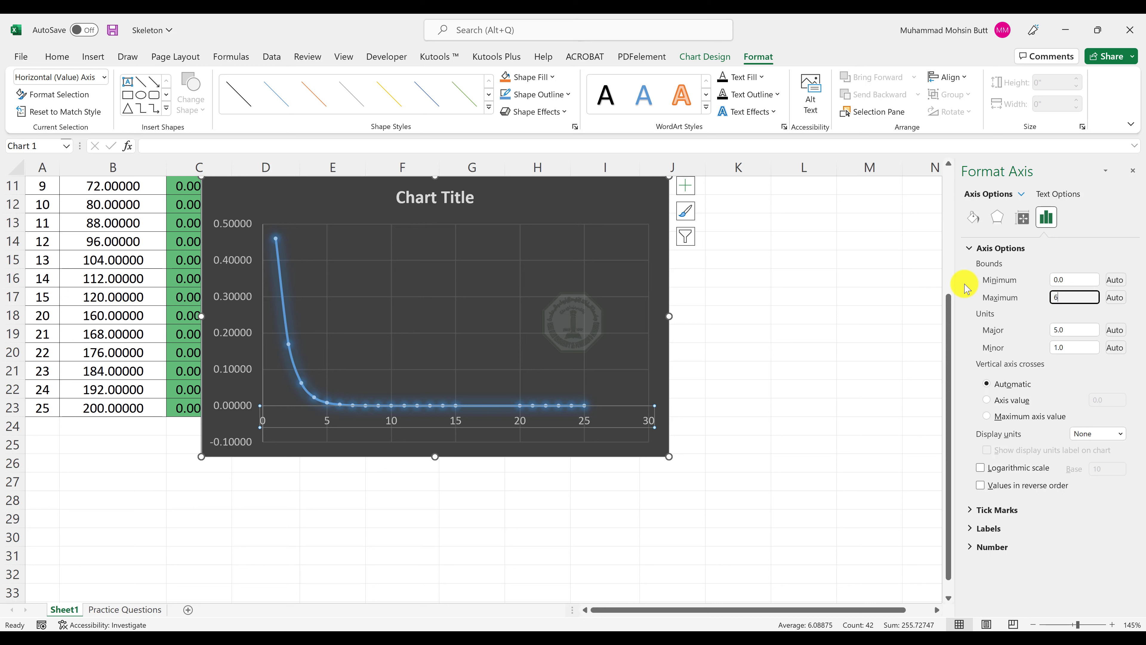
key(Tab)
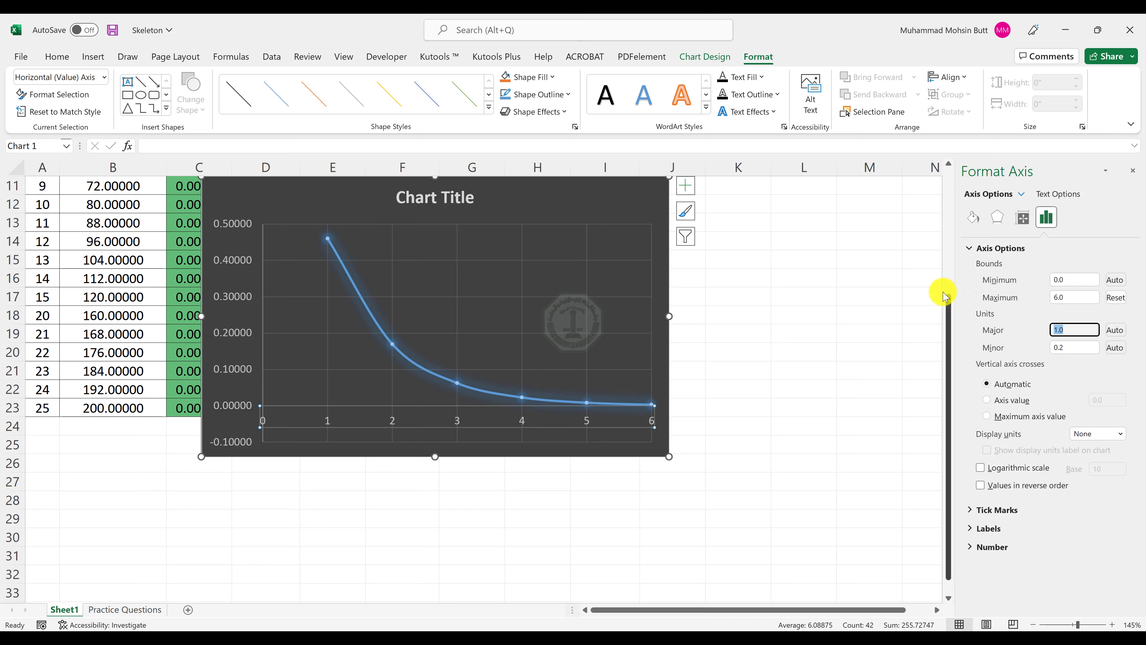
Set the chart's vertical value axis to a minimum bound of 0 and a major unit of 0.1.
click(105, 78)
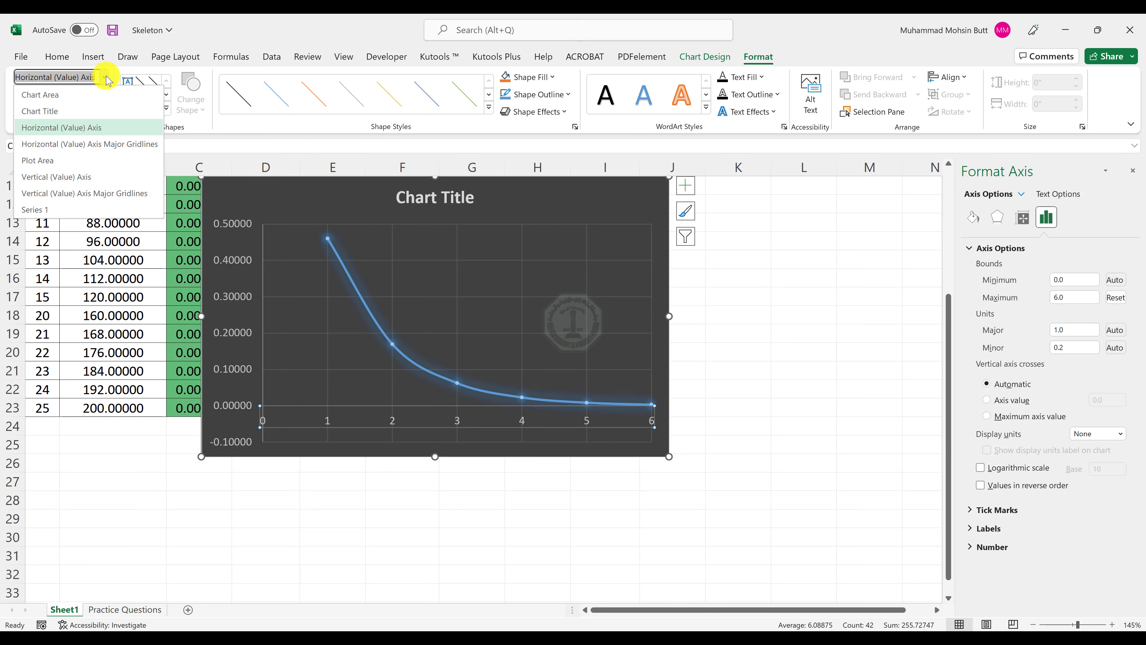
click(71, 178)
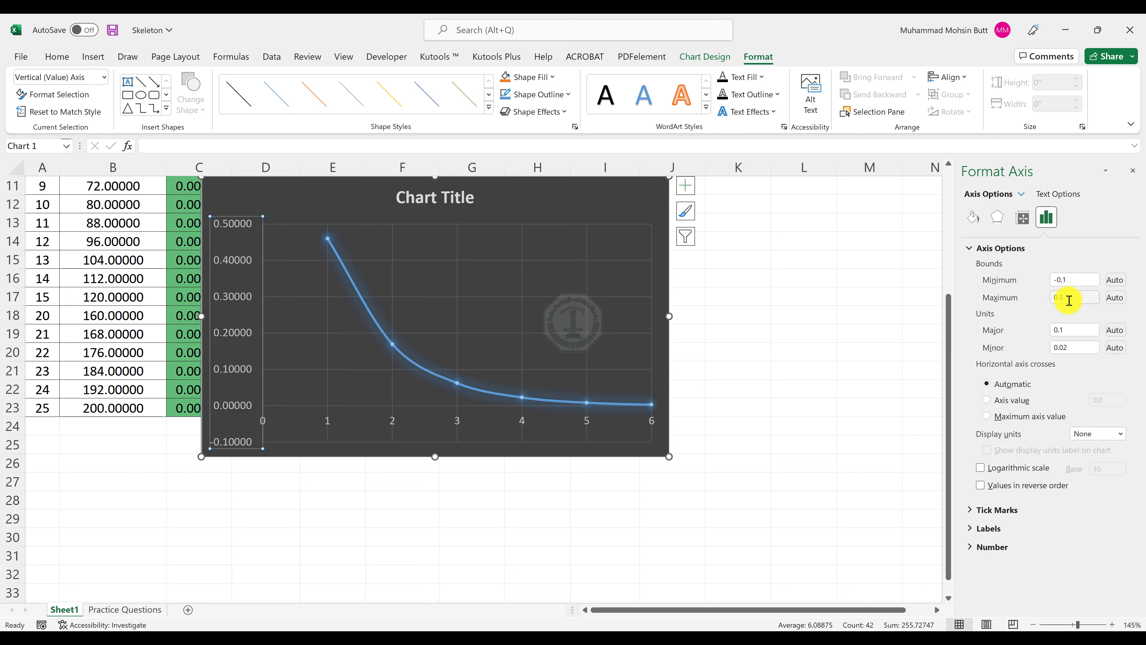
double_click(1072, 279)
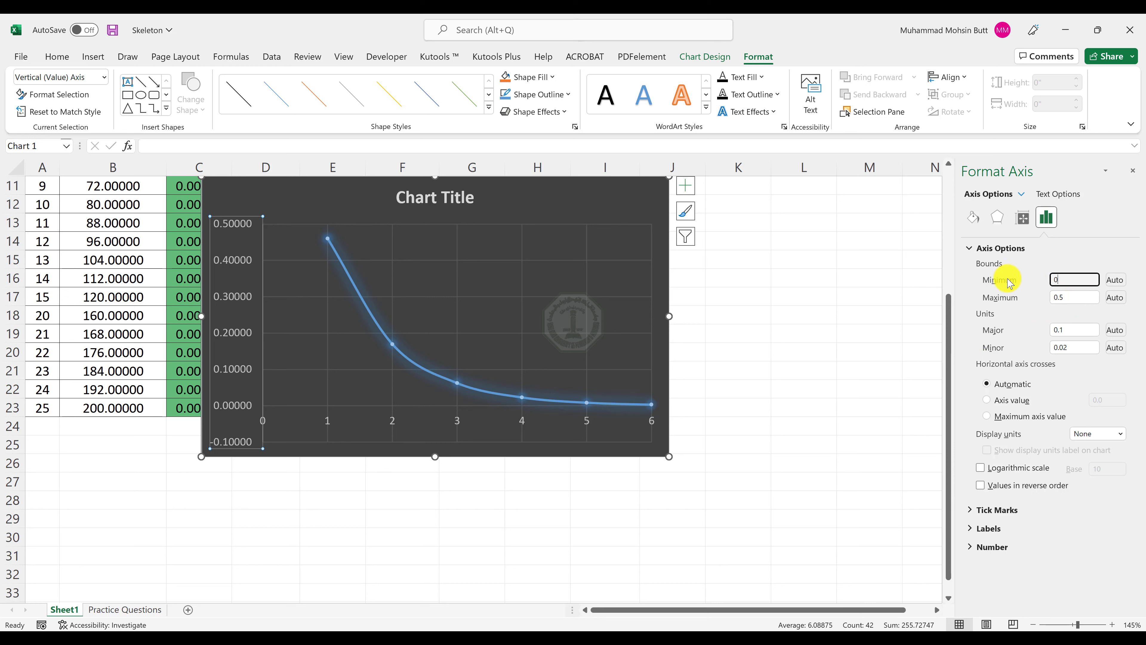
text(0)
key(Tab)
key(Tab)
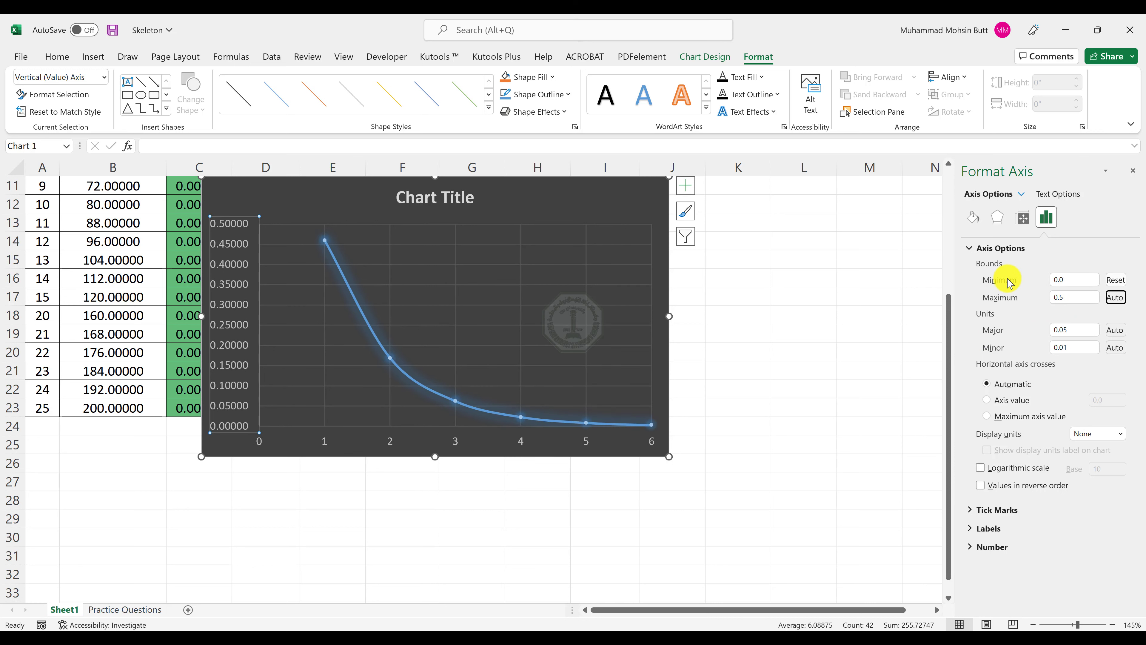
key(Tab)
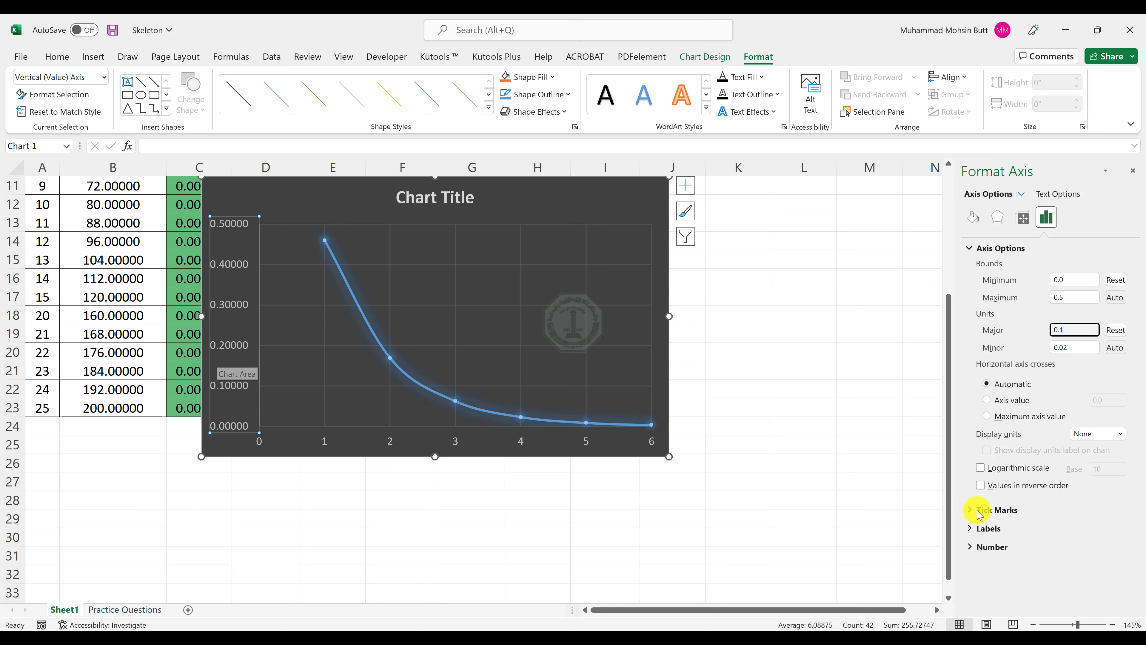
Format the vertical axis numbers with 1 decimal place.
click(997, 548)
scroll(1050, 559, down, 1)
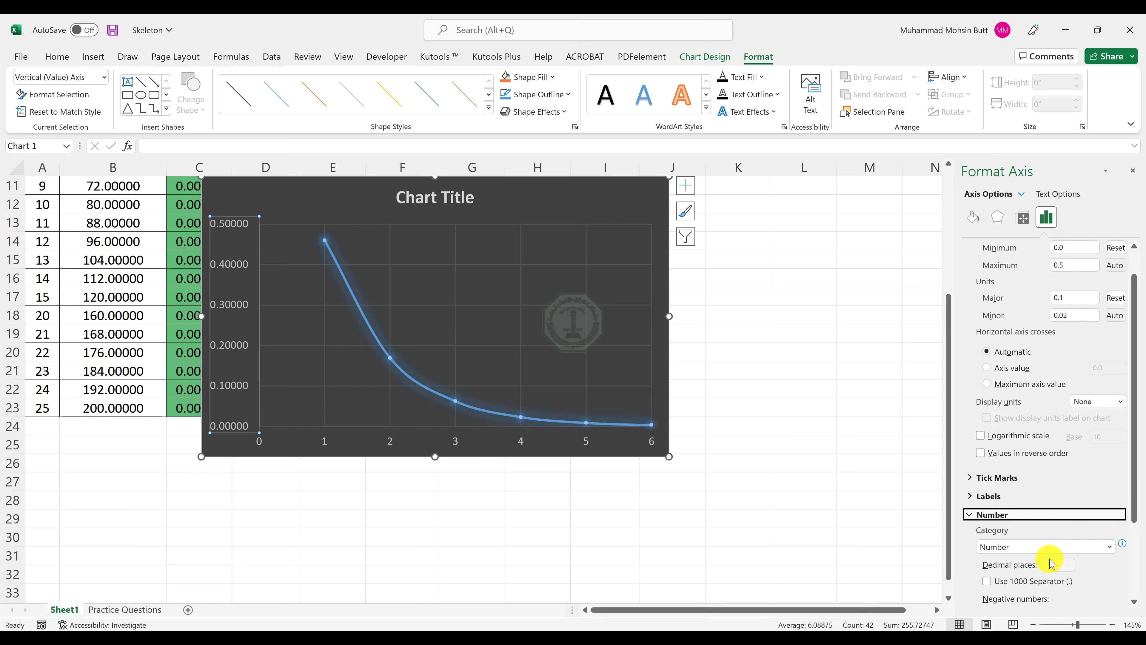
click(1061, 562)
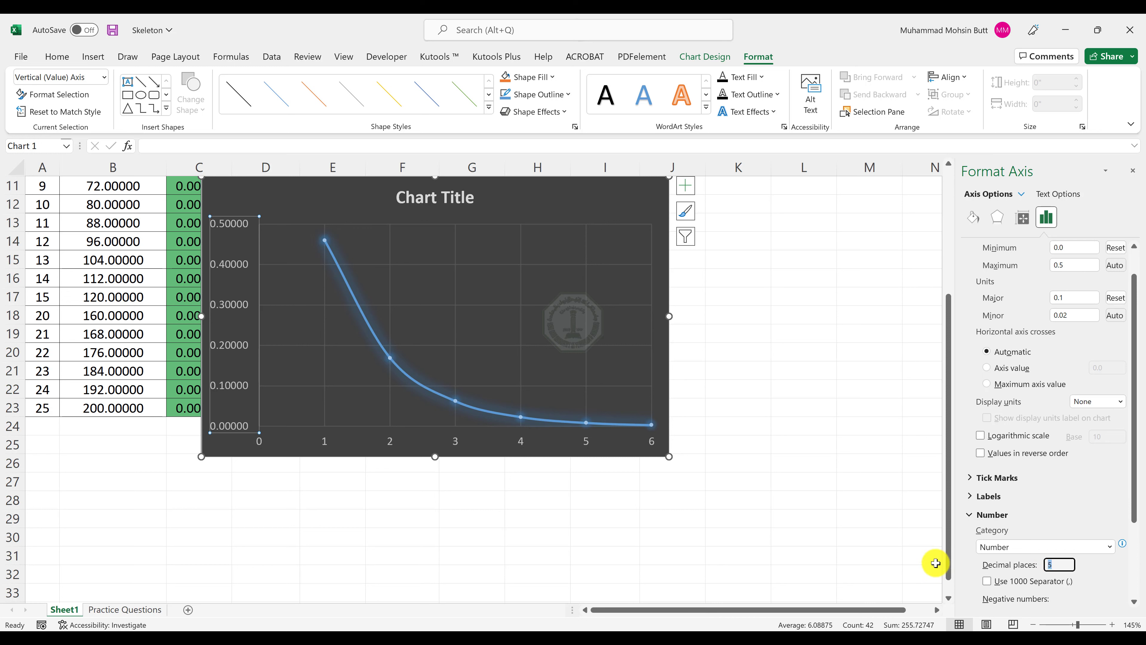
key(Return)
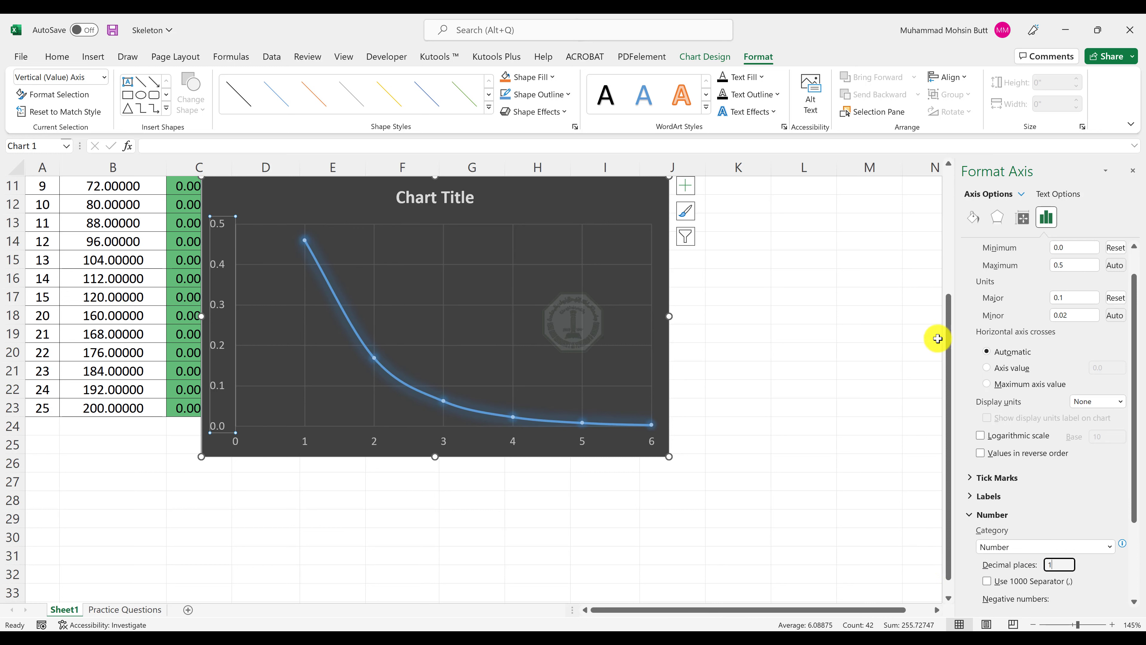
Examine the reference chart in the Output-Sheet 1 PDF and the chart formatting requirements in the Word instructions.
double_click(857, 31)
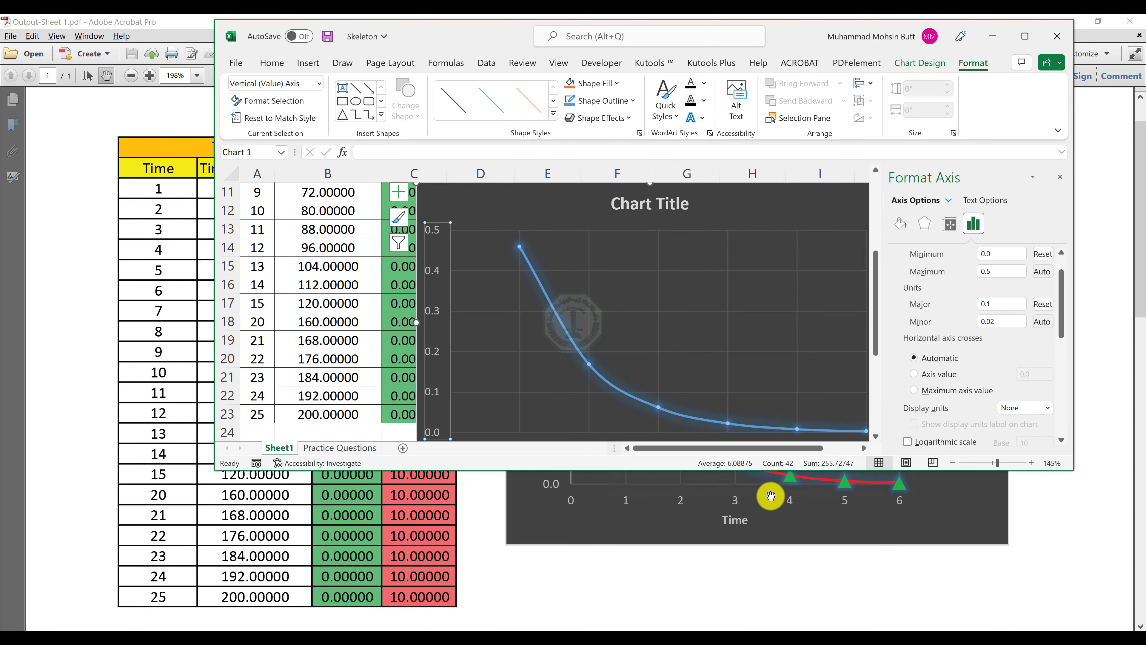
click(872, 522)
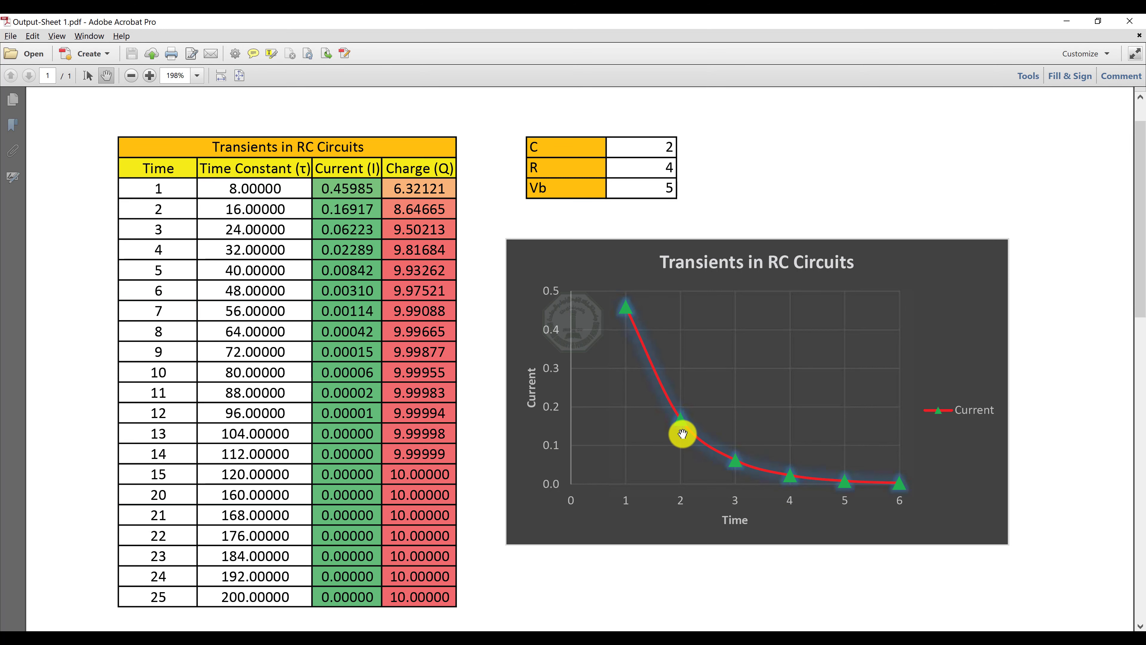
key(alt+Tab)
key(alt+Tab)
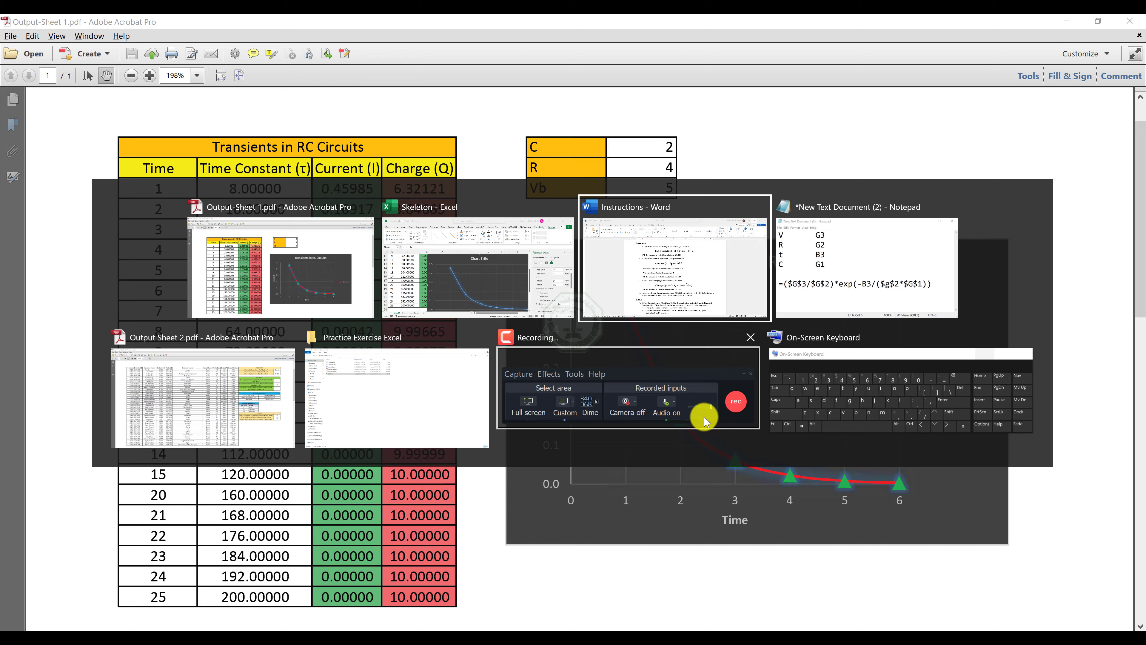
scroll(526, 456, down, 1)
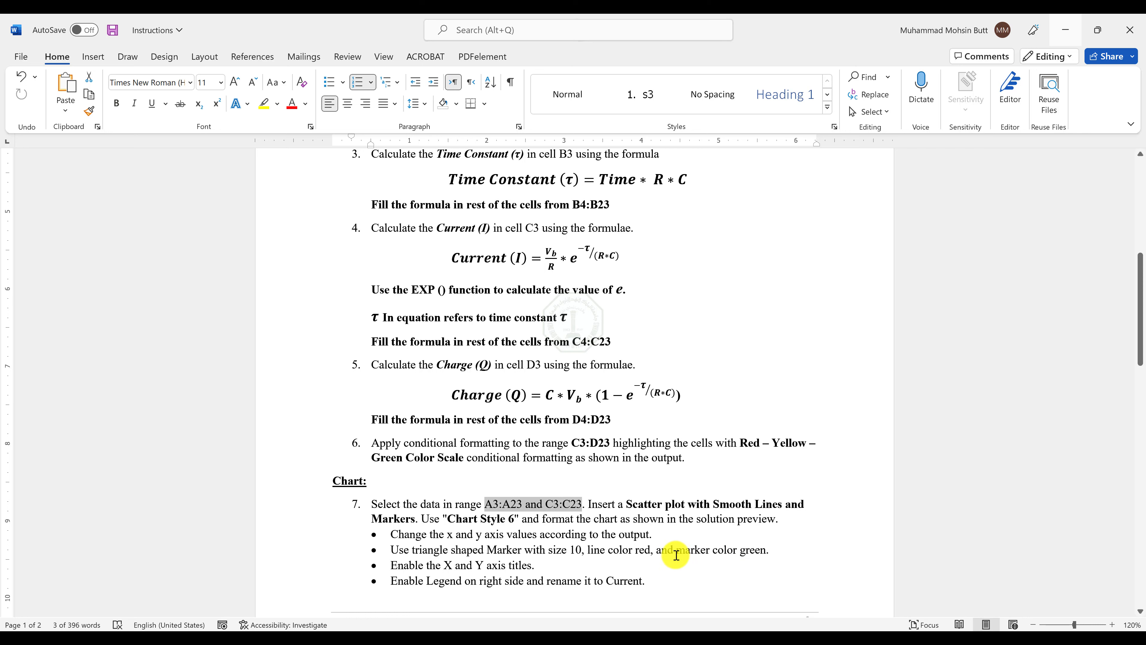
key(alt+Tab)
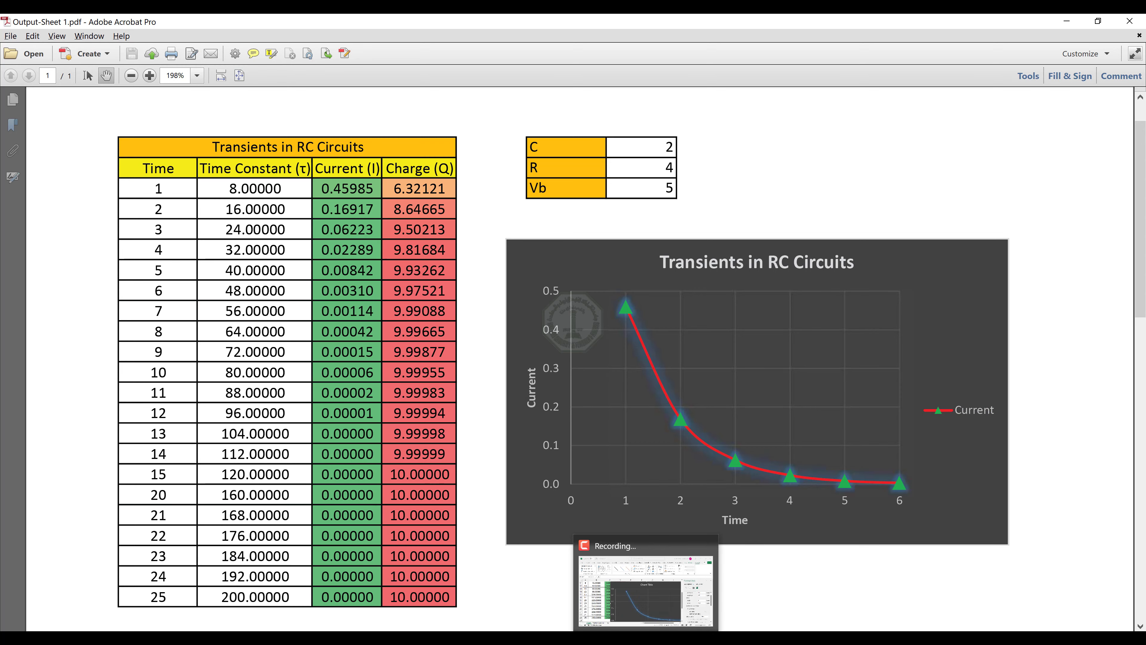
Return to the Skeleton workbook in a maximized window, select the chart area, and recheck the reference chart in the Output-Sheet 1 PDF.
click(650, 587)
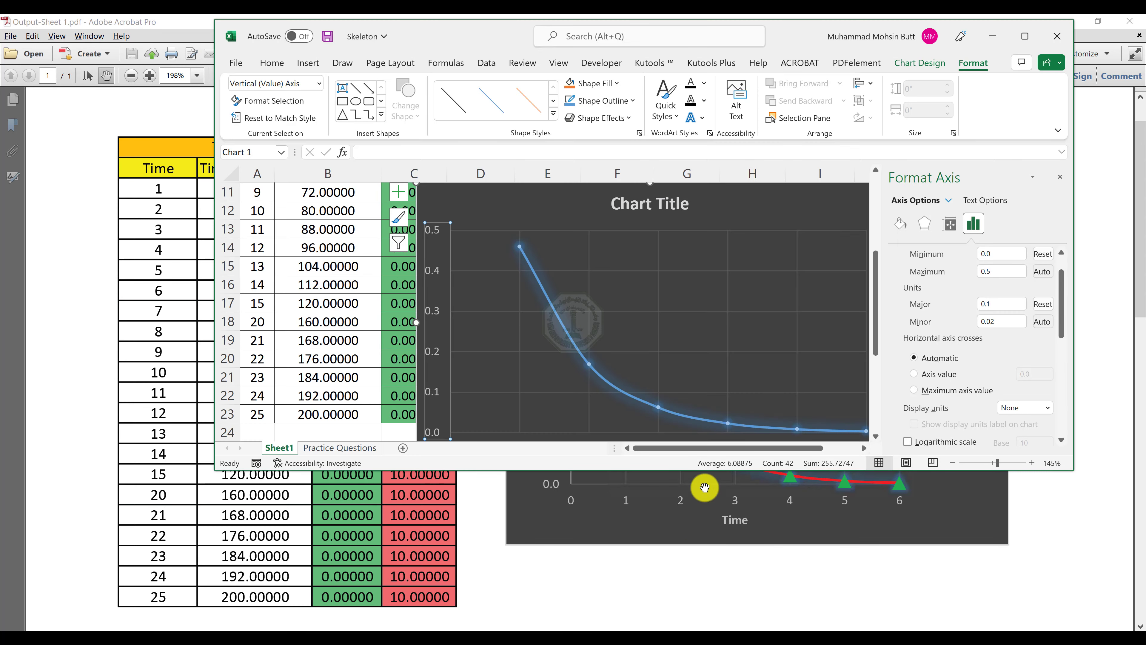
click(1025, 36)
click(649, 212)
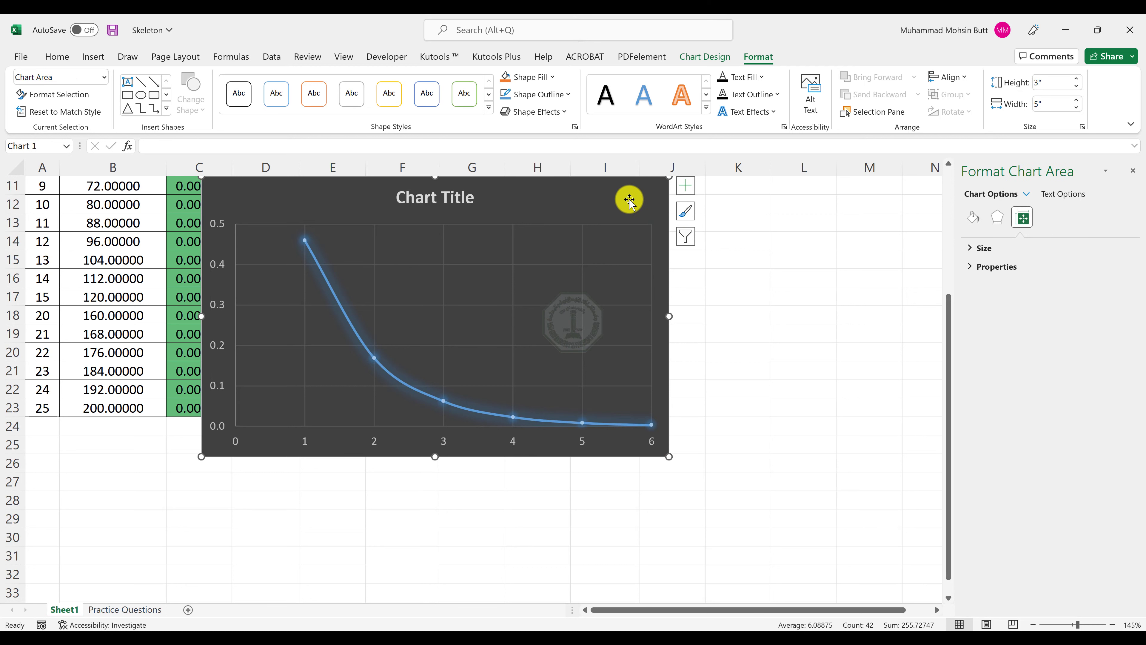
right_click(630, 202)
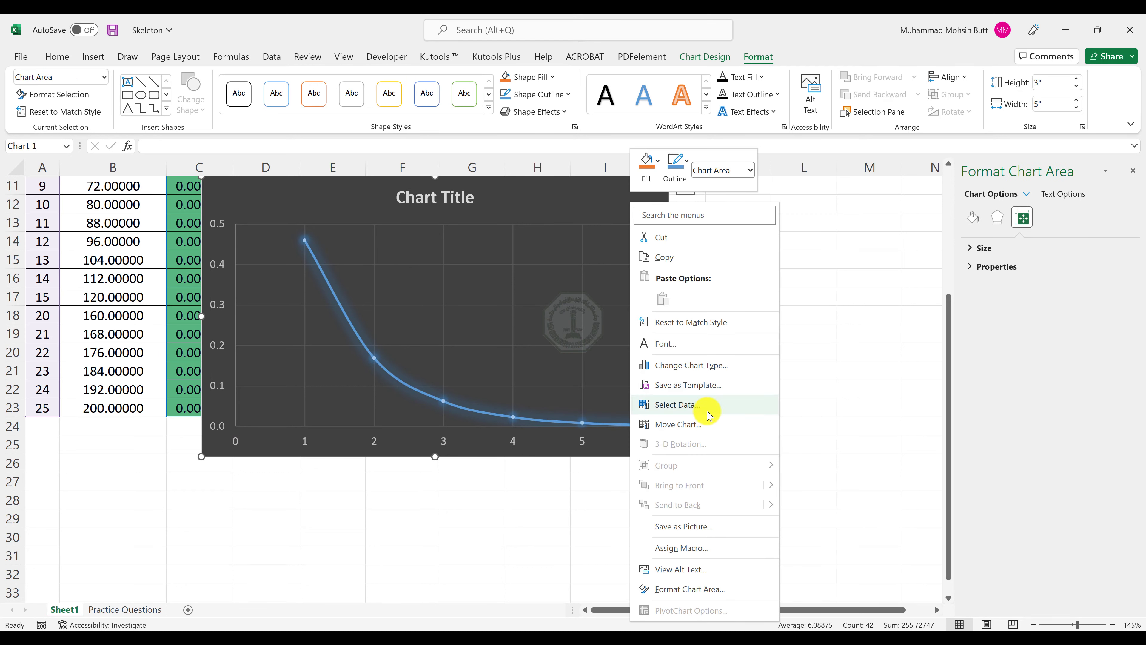
click(593, 199)
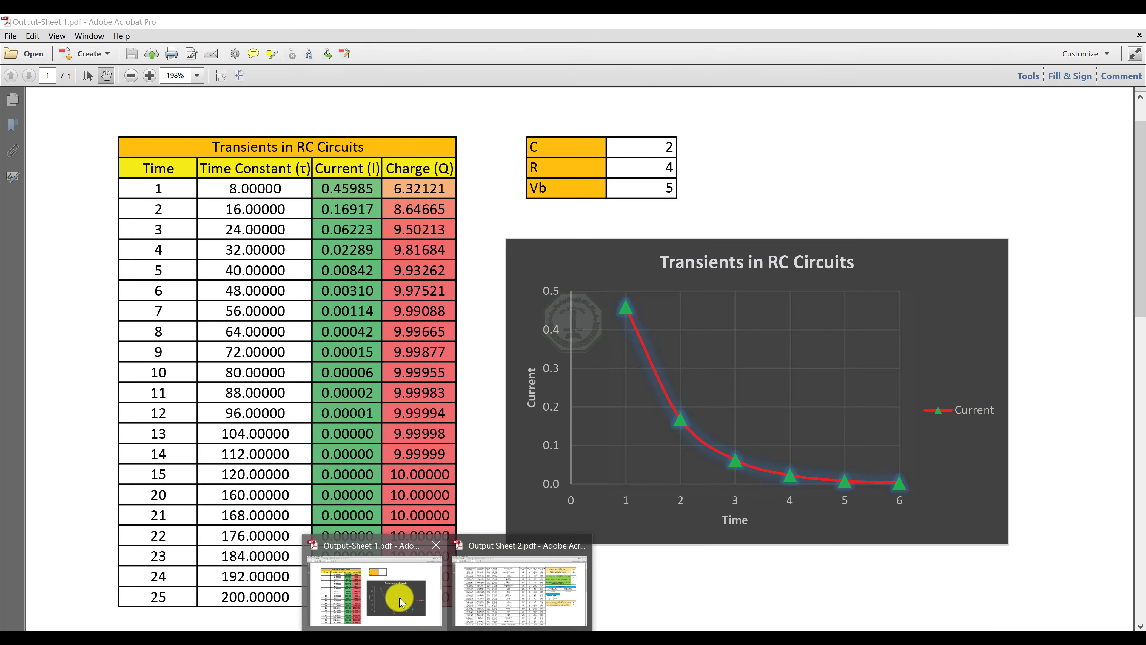
click(440, 606)
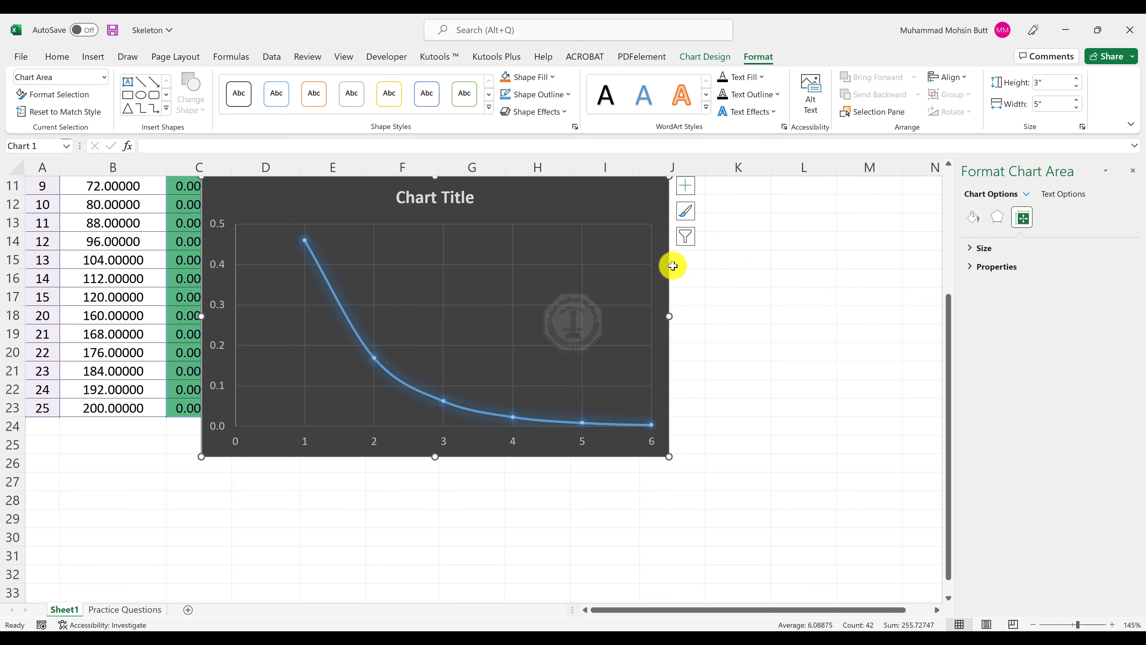
Enable the axis titles and the legend on the scatter chart in the Skeleton workbook.
scroll(691, 262, up, 1)
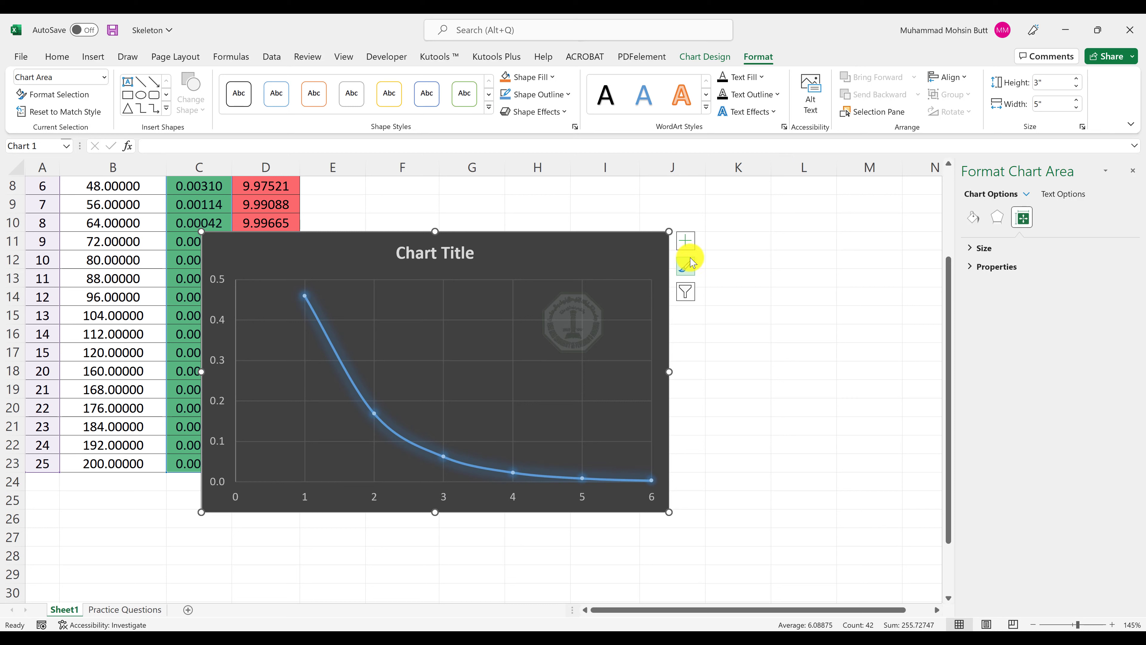
click(686, 241)
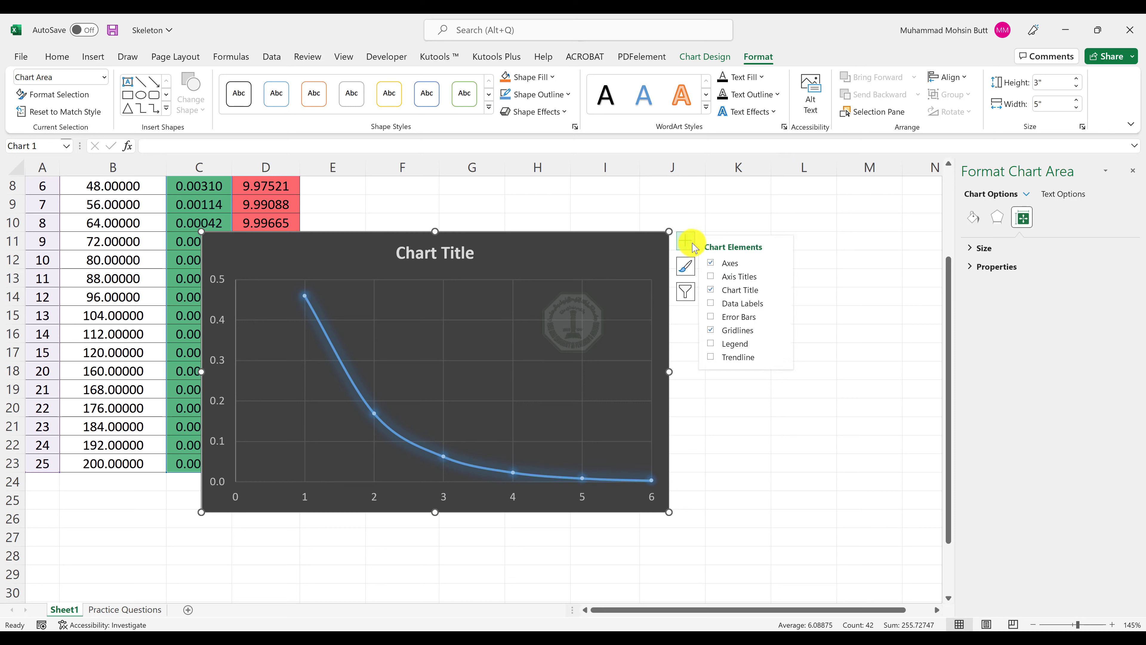
click(713, 277)
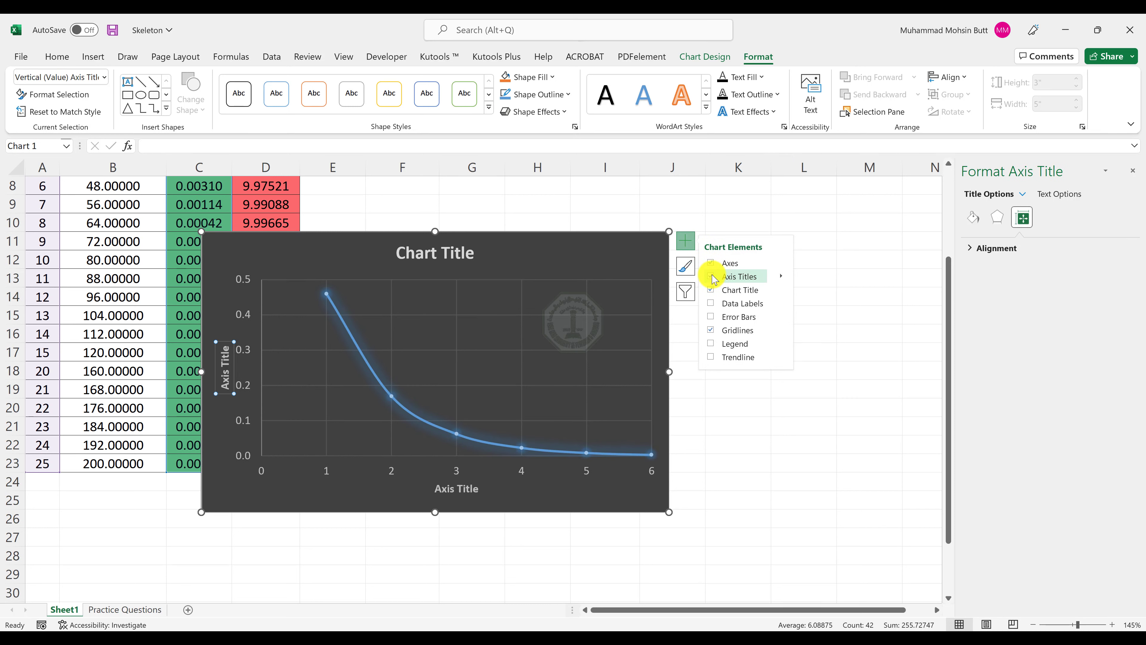
click(716, 344)
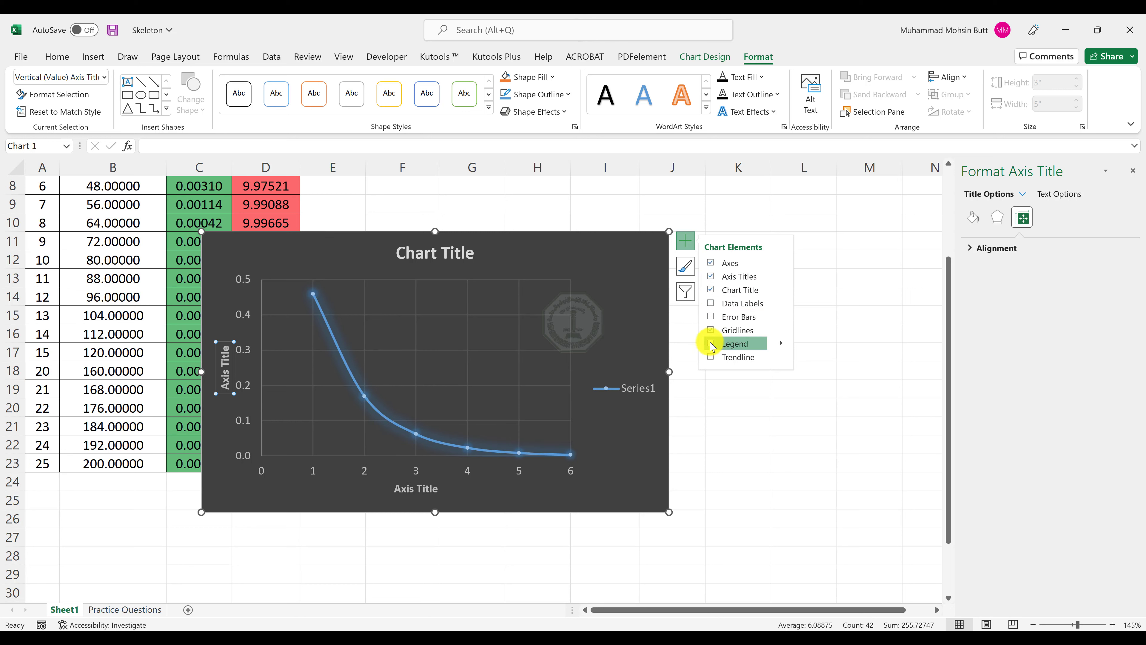
Rename the chart's data series to Current and move the chart to the empty area beside the data table.
click(639, 417)
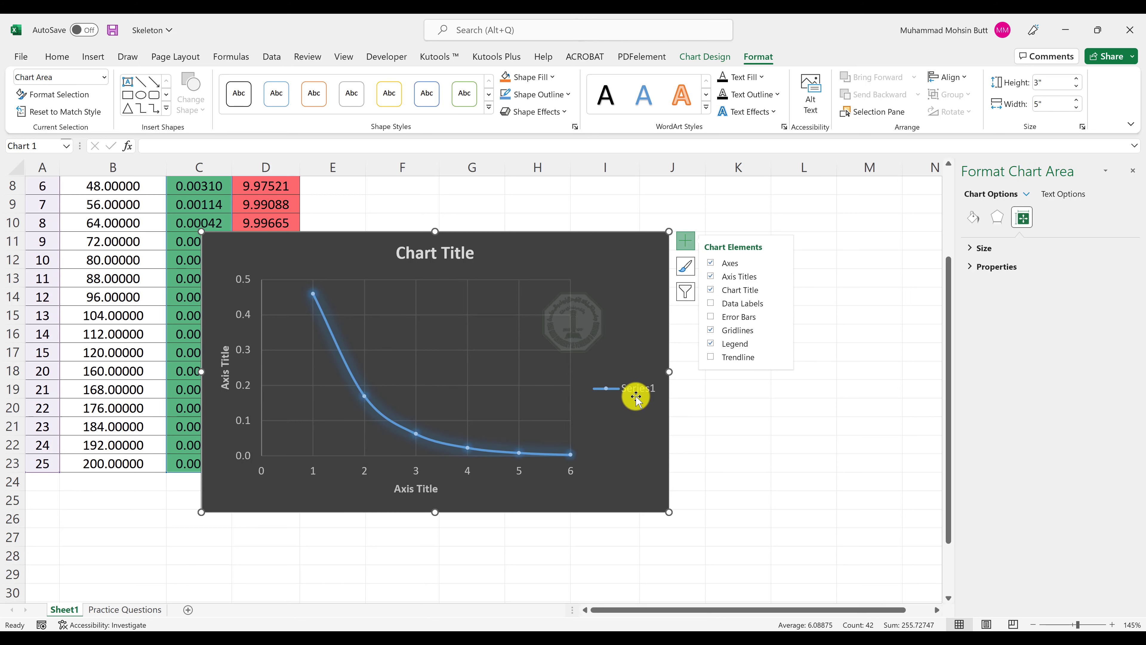
right_click(627, 436)
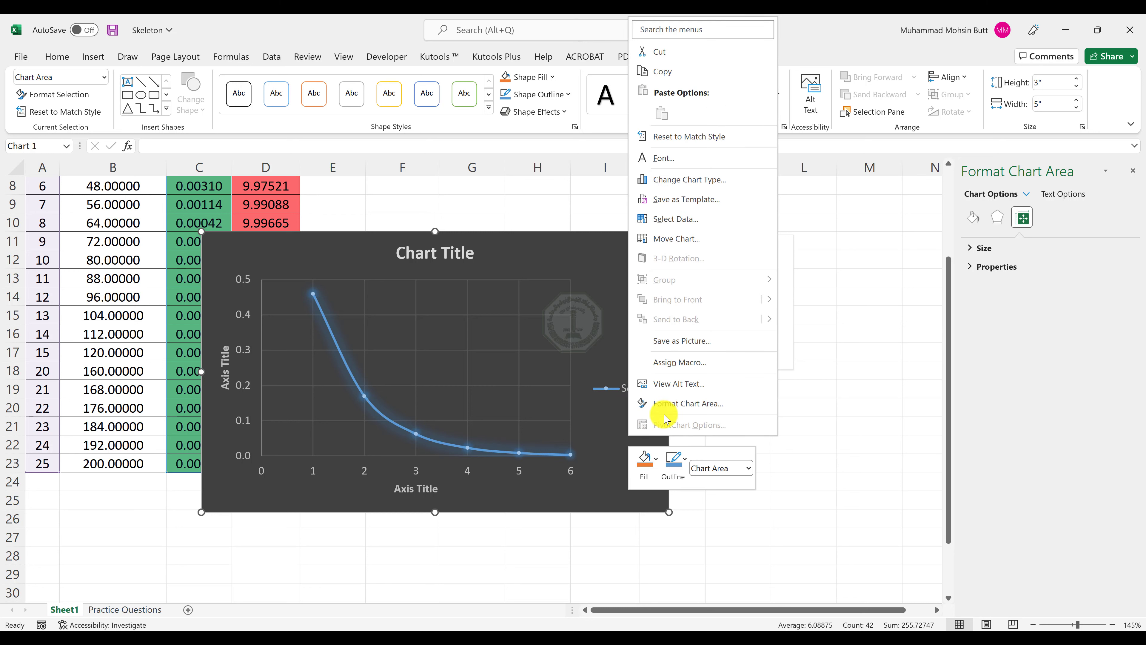
click(690, 221)
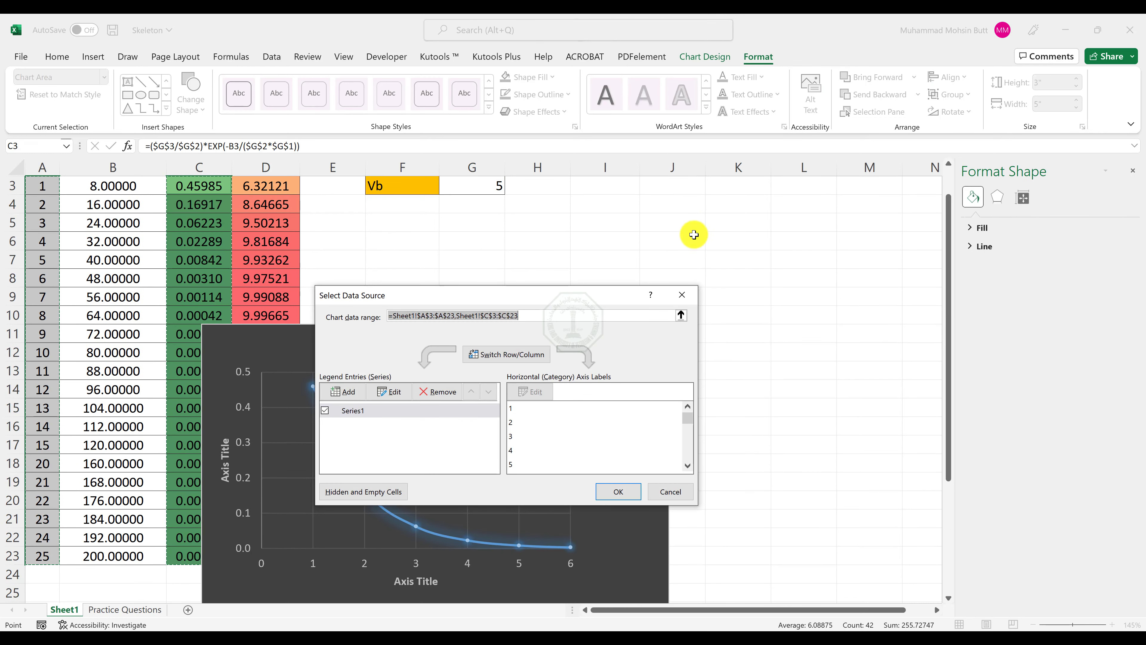
click(364, 413)
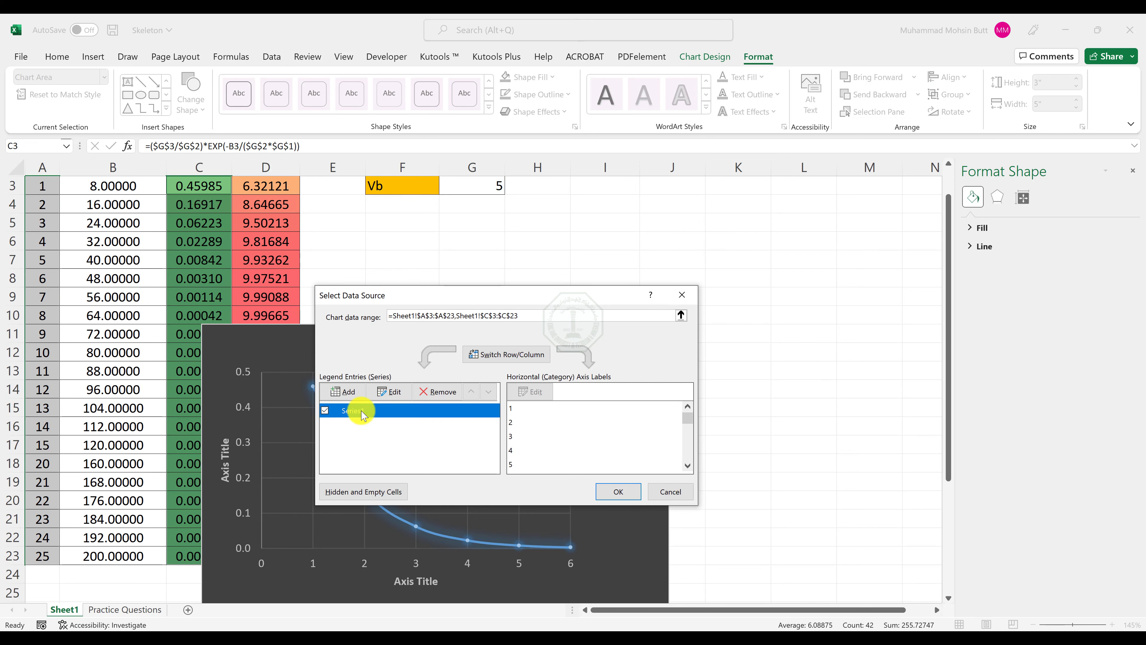
click(393, 392)
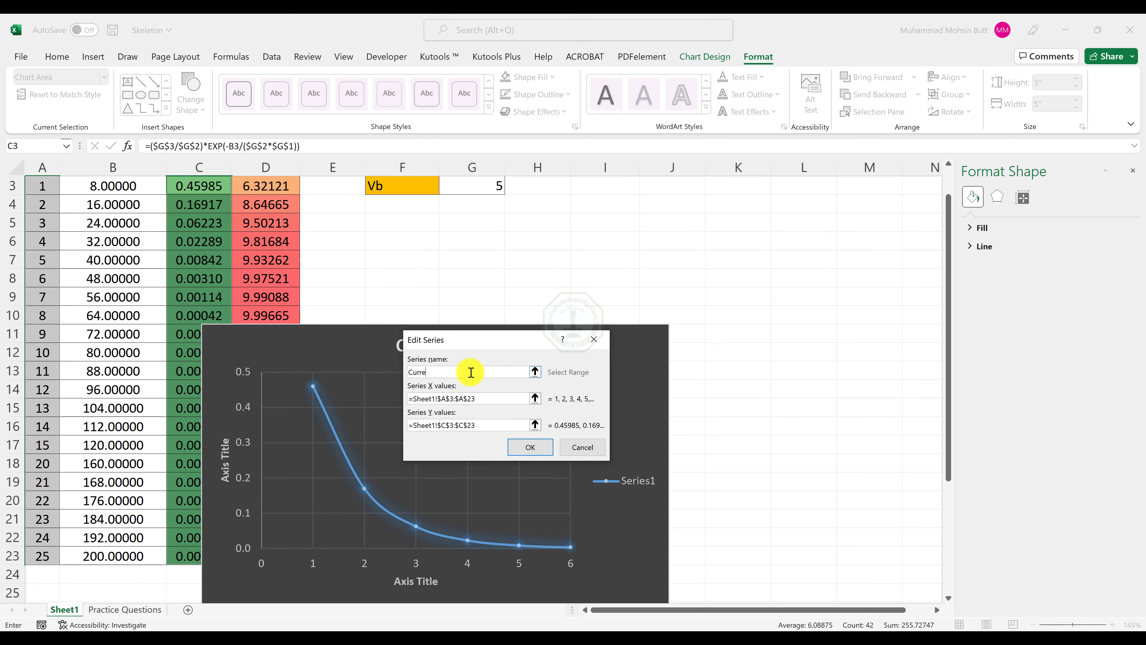
key(Return)
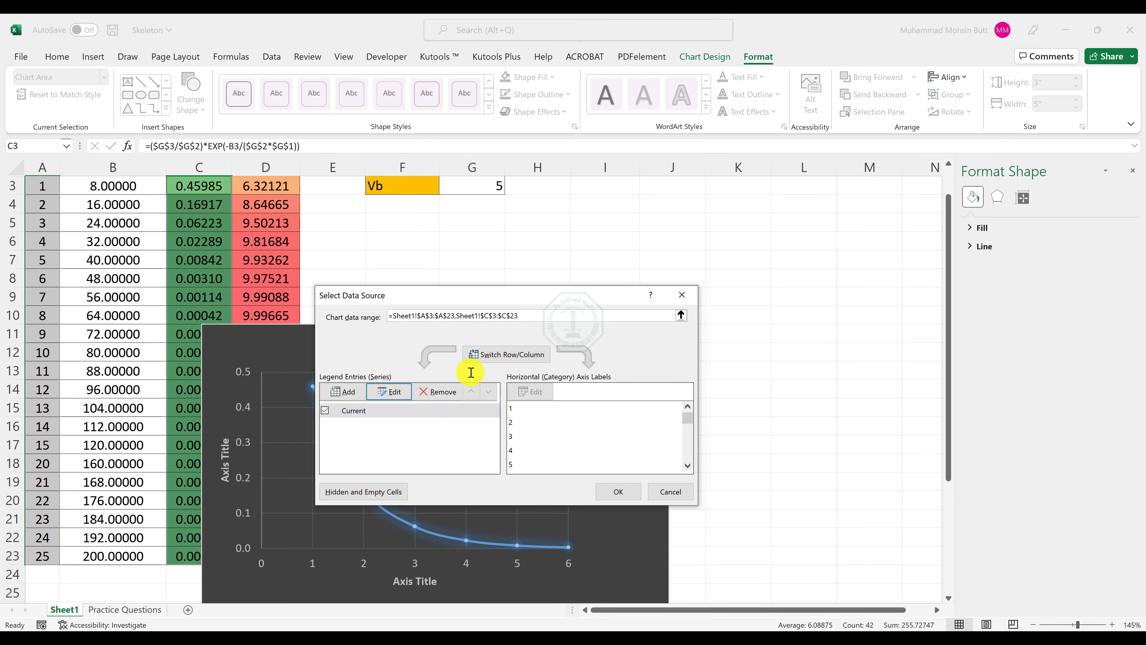
click(602, 499)
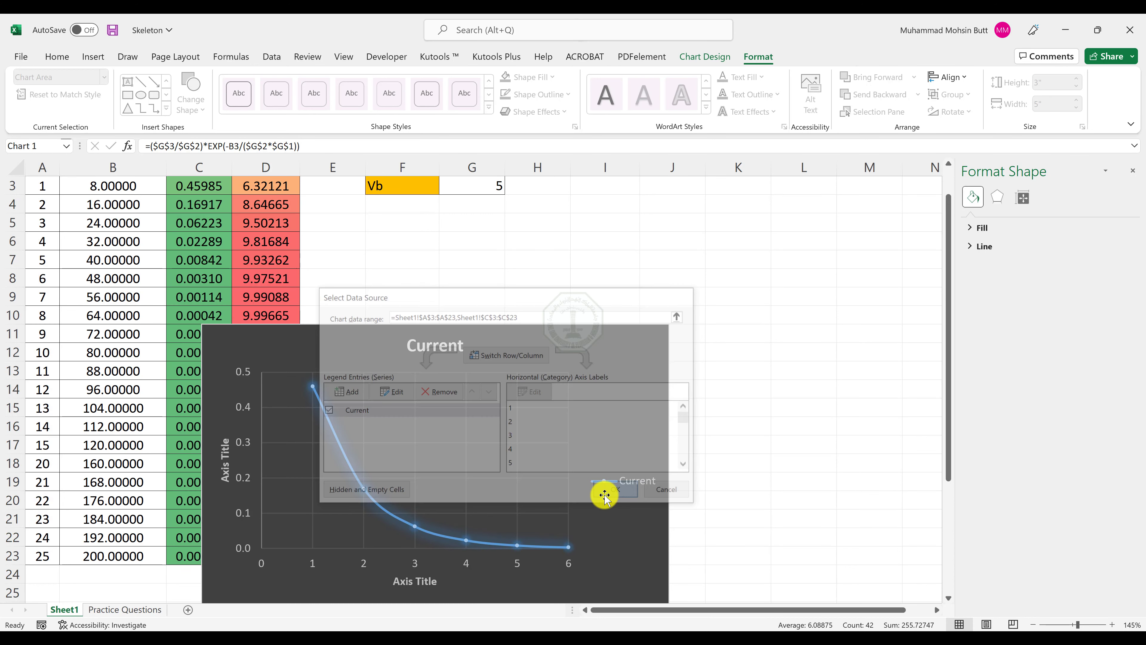
drag(609, 379, 746, 270)
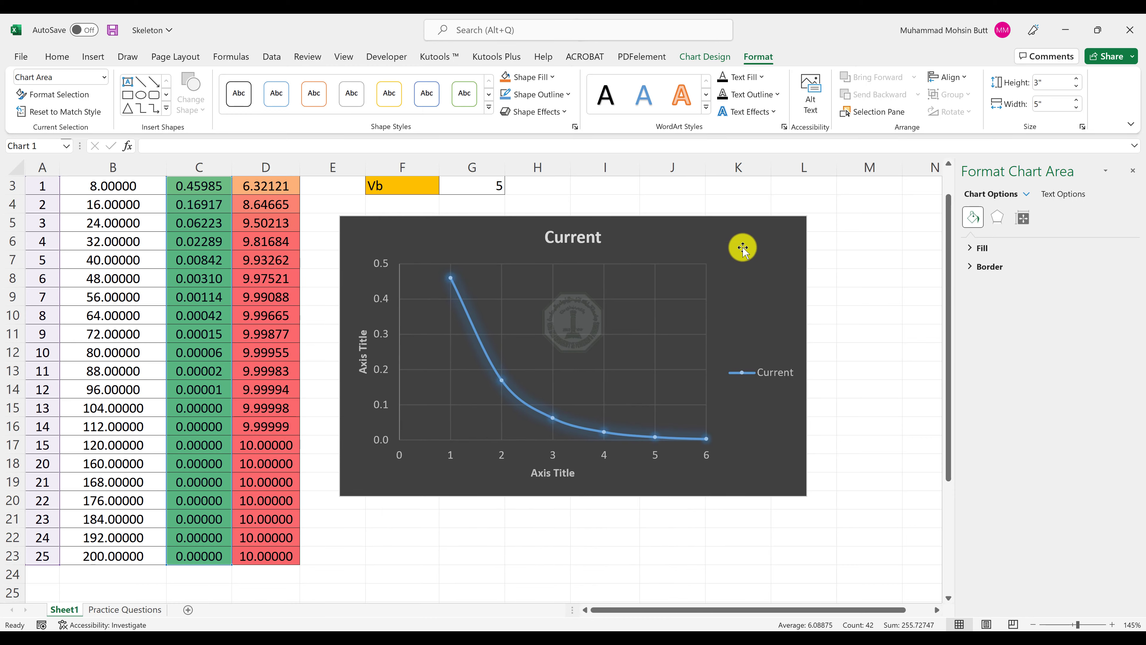
Set the horizontal axis title to Time and the vertical axis title to Current.
click(542, 476)
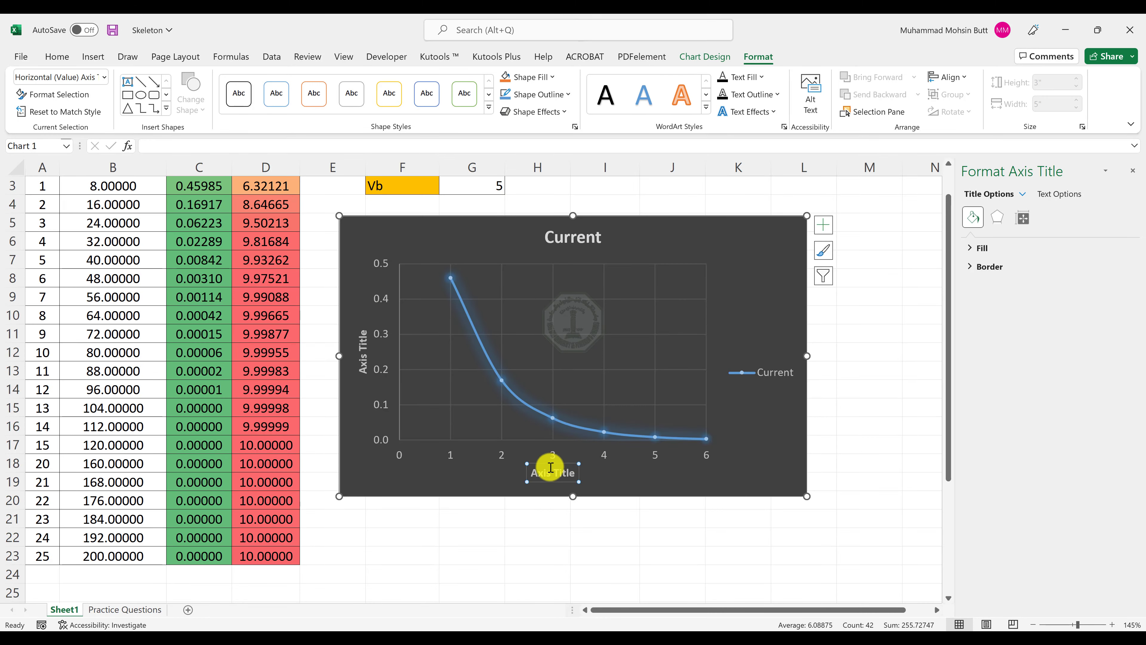
triple_click(544, 477)
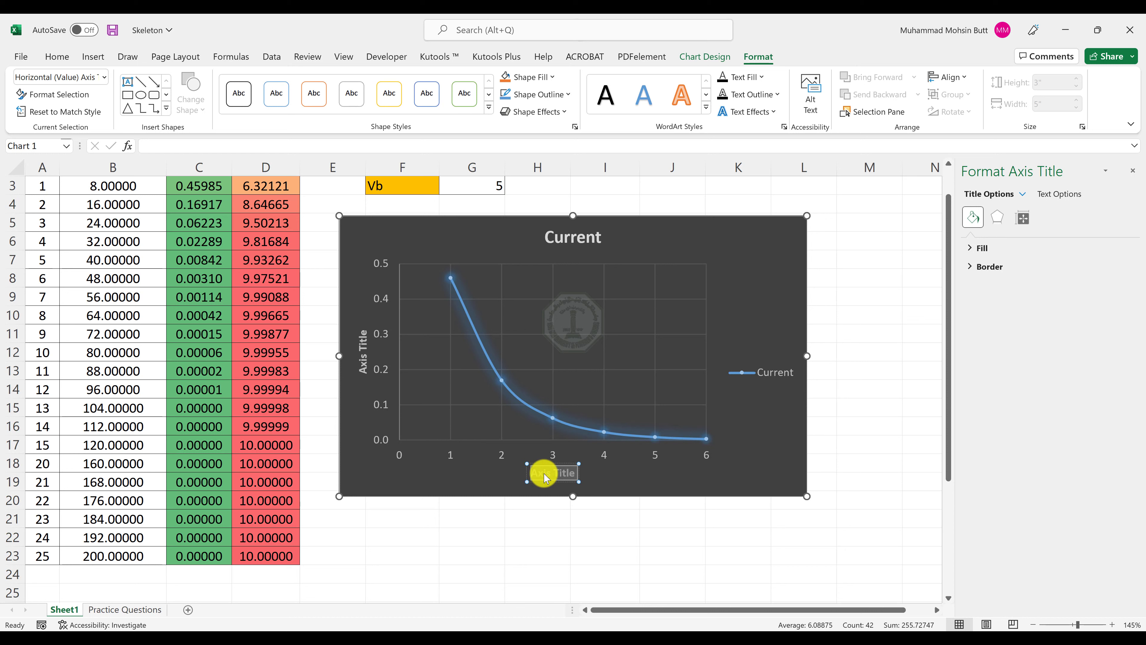
click(363, 367)
double_click(364, 370)
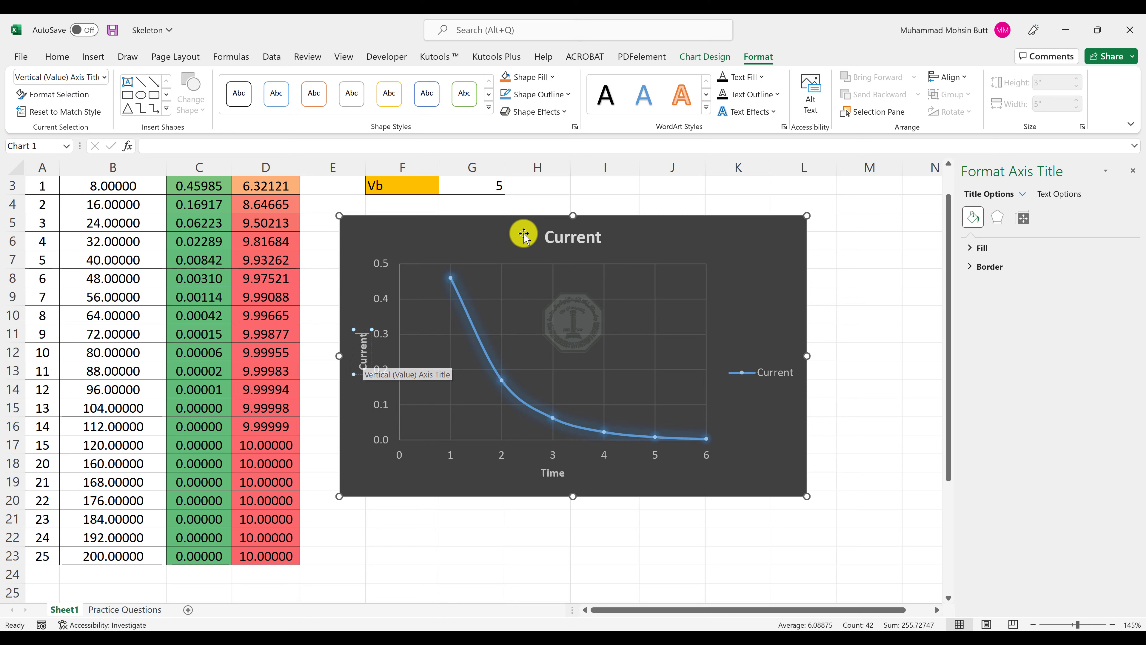
Change the chart title to "Transients in RC Circuits", checking the wording against the Output-Sheet 1 PDF.
click(582, 238)
double_click(582, 238)
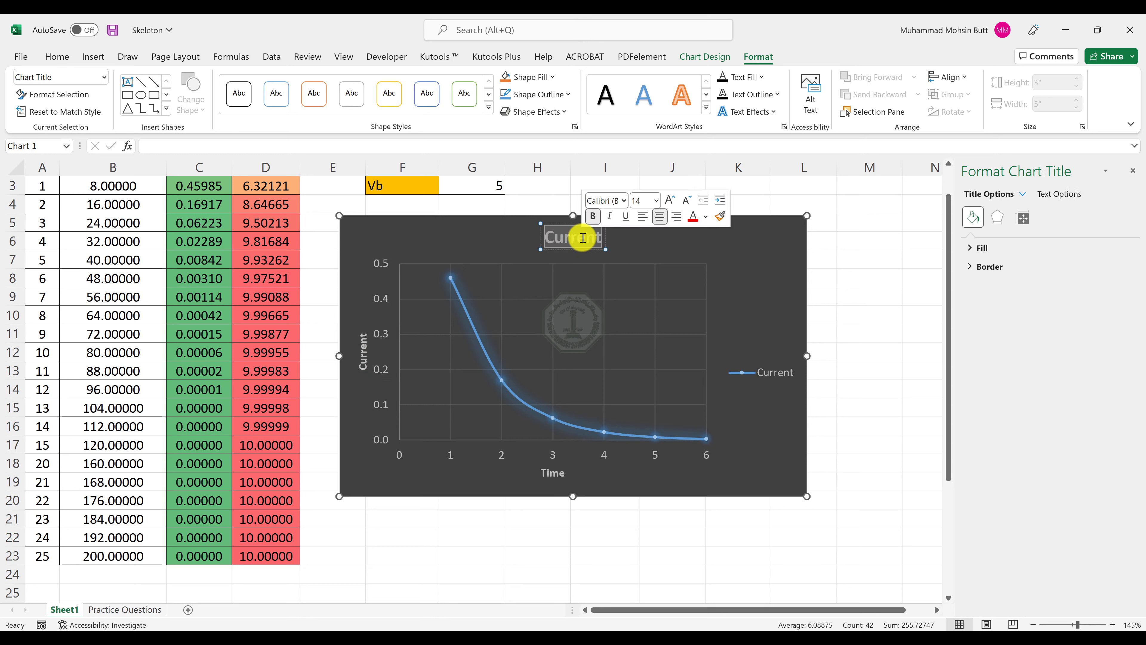
text(Trans)
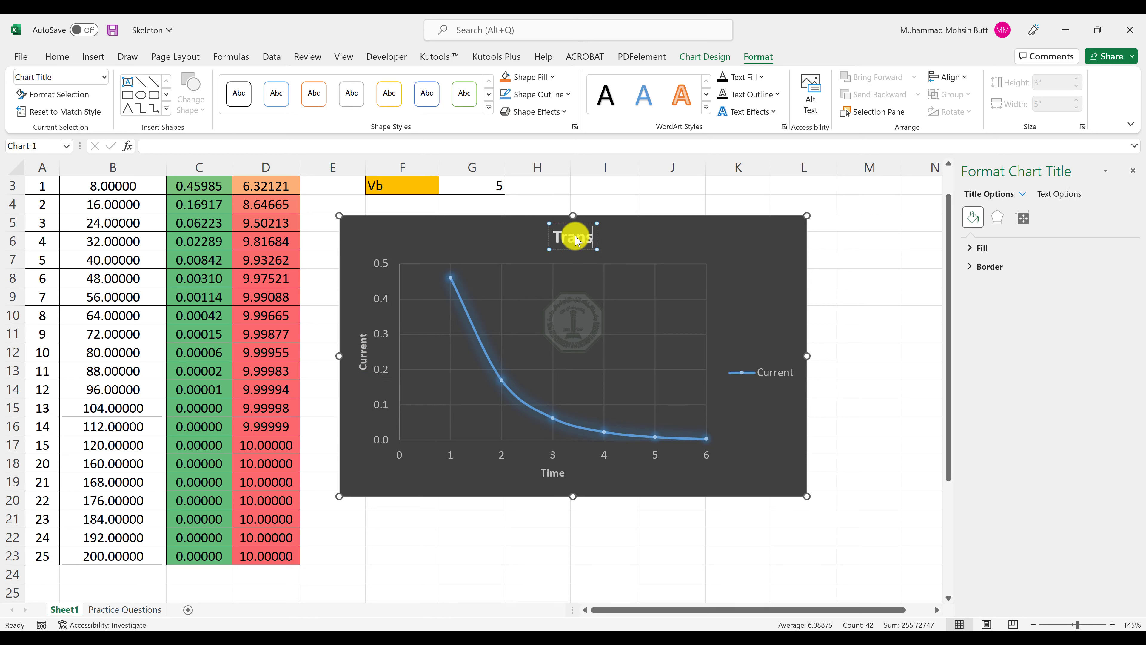
text(ients in RC)
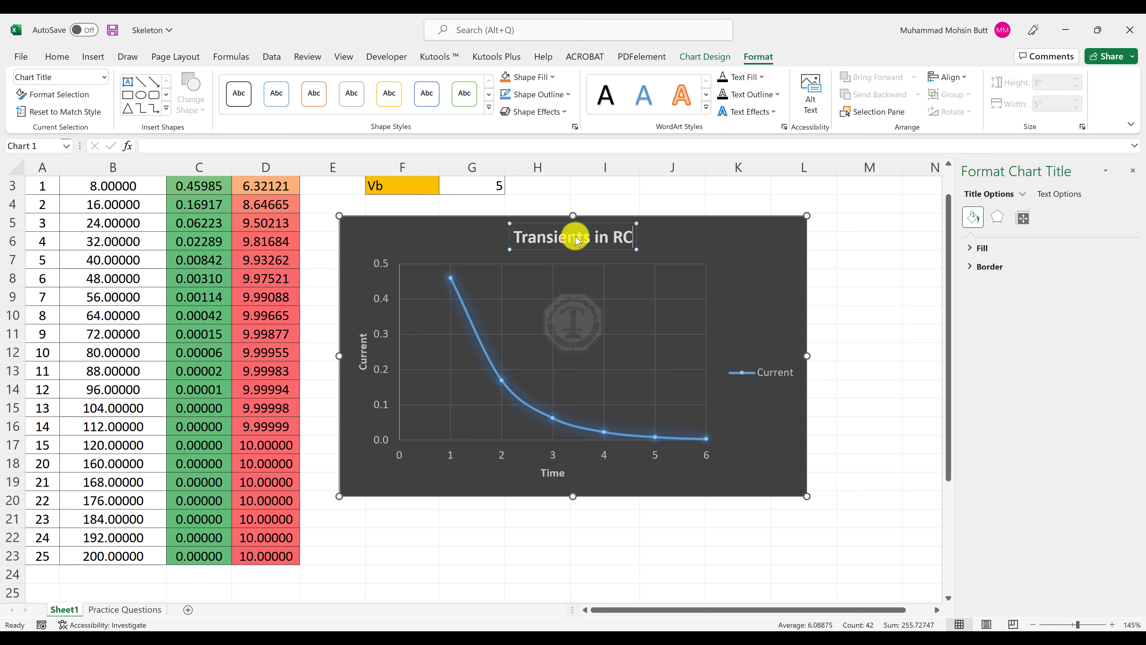
key(alt+Tab)
key(alt+Tab)
text(Circuits)
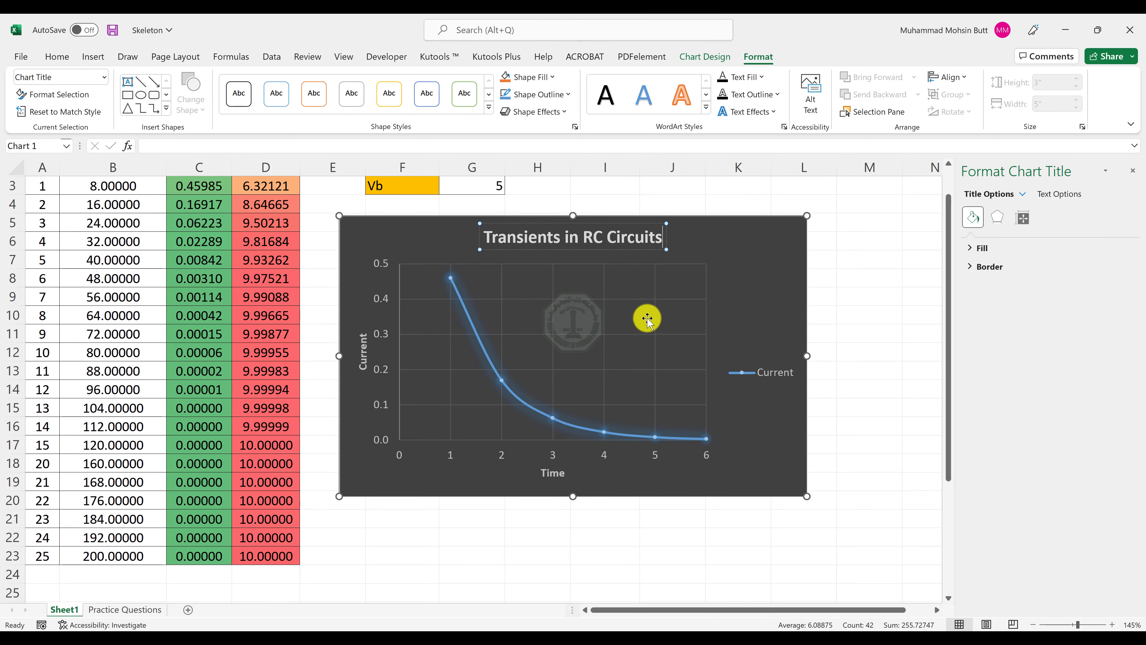
Check the curve style in the Output-Sheet 1 PDF and color the Current series line standard red in the Skeleton workbook.
key(alt+Tab)
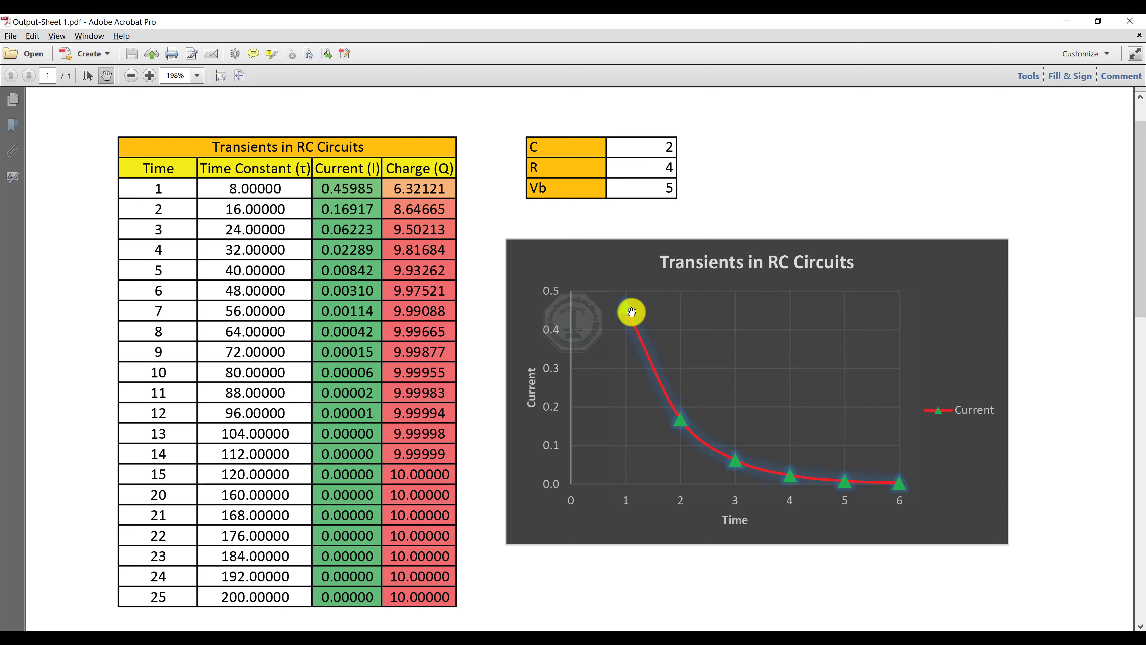
key(alt+Tab)
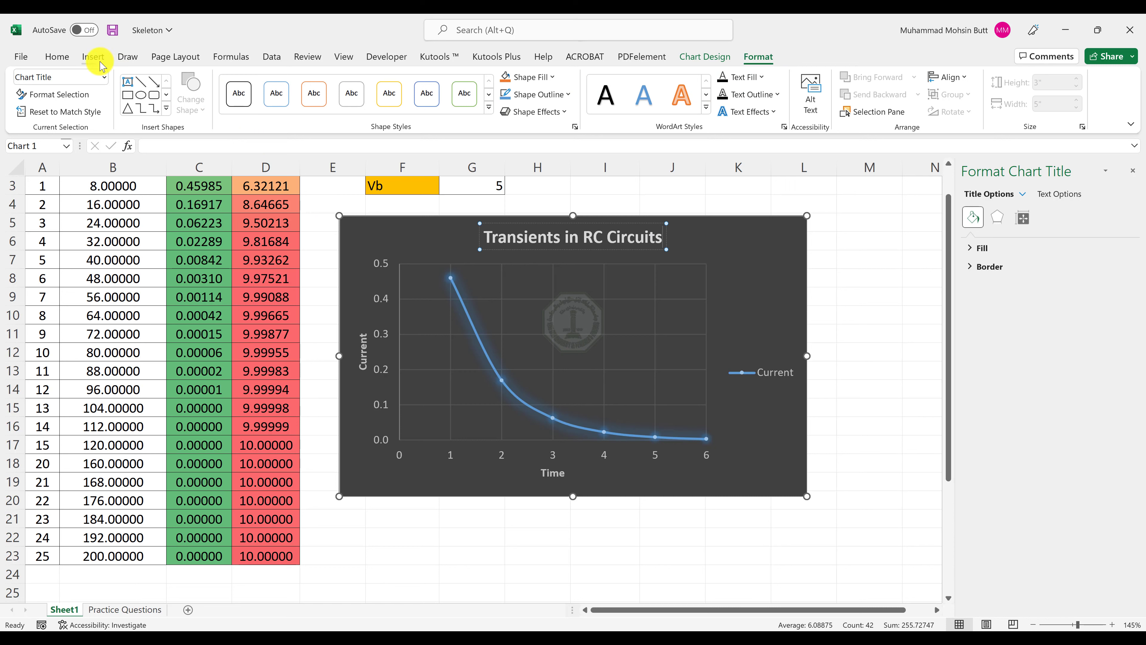
click(104, 78)
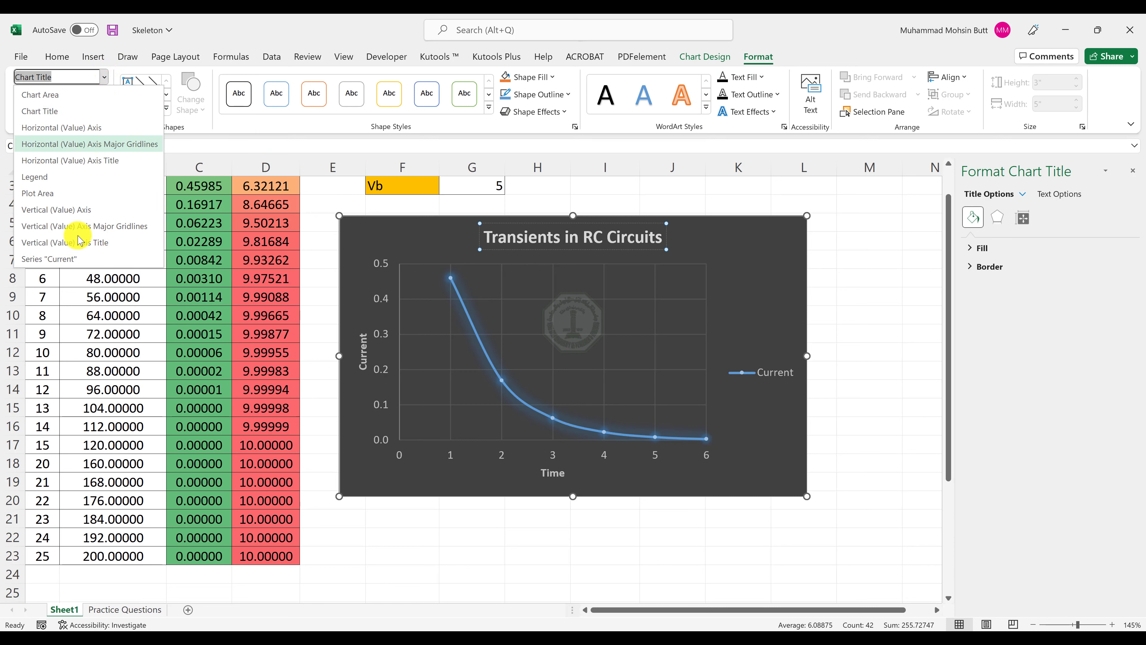
click(53, 261)
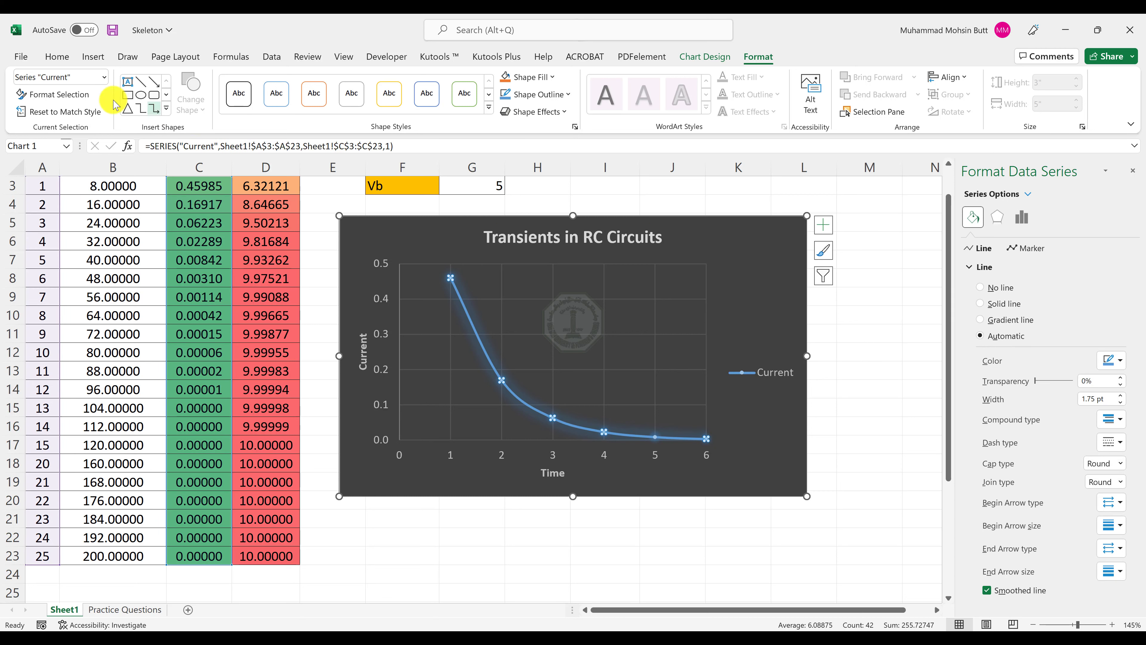
click(21, 95)
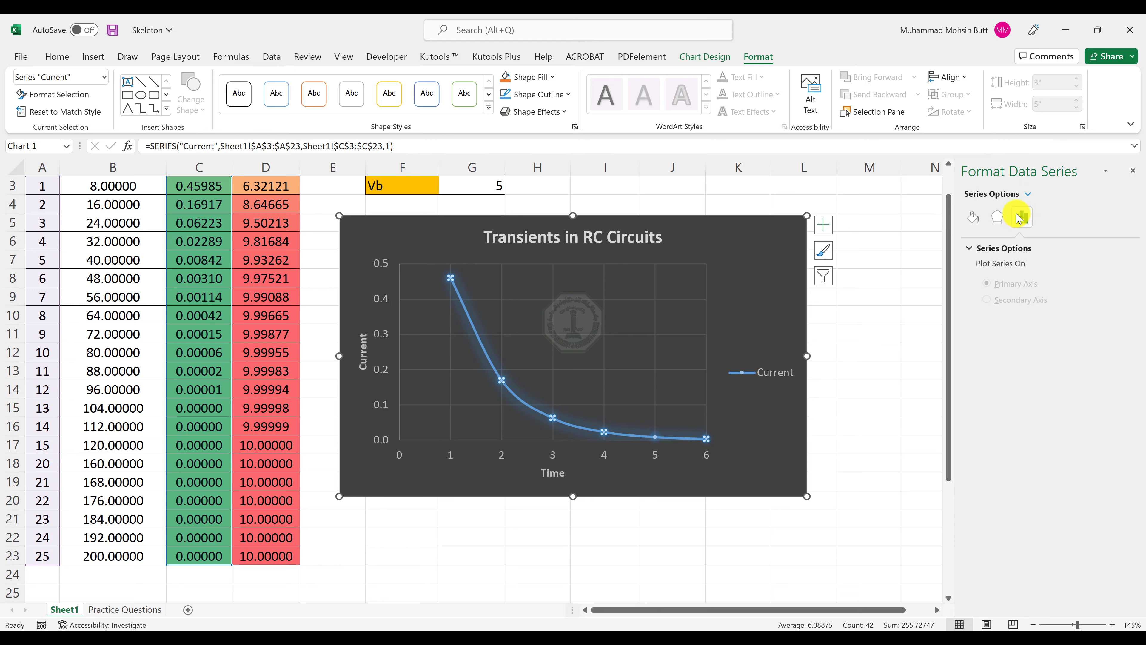
click(975, 218)
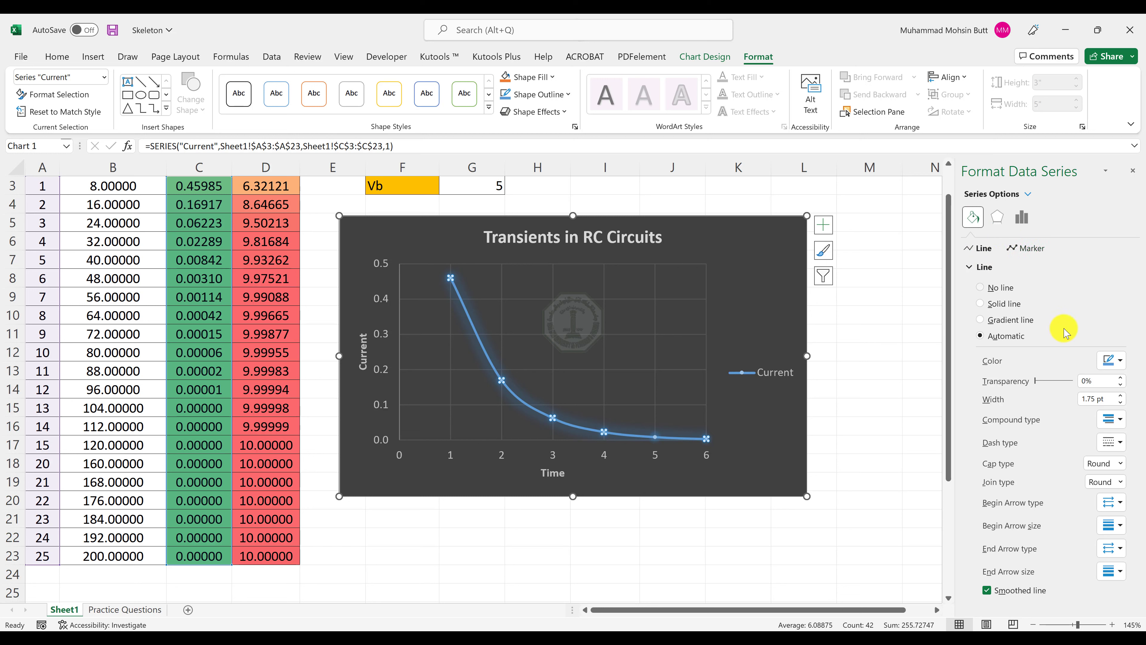
click(1109, 361)
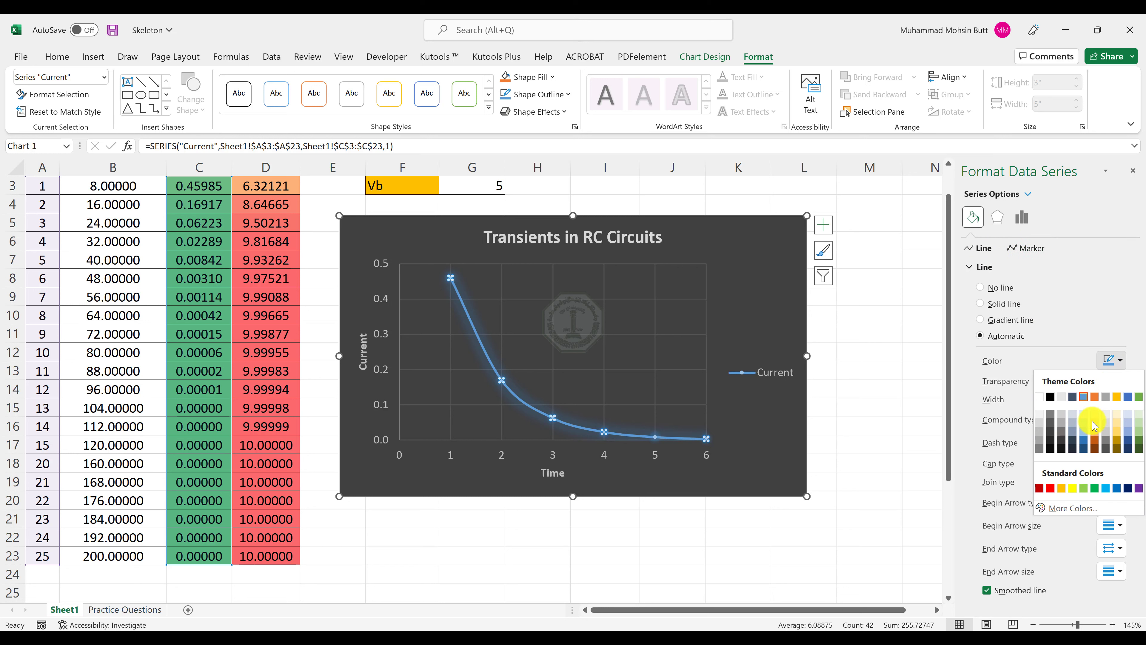
click(1051, 488)
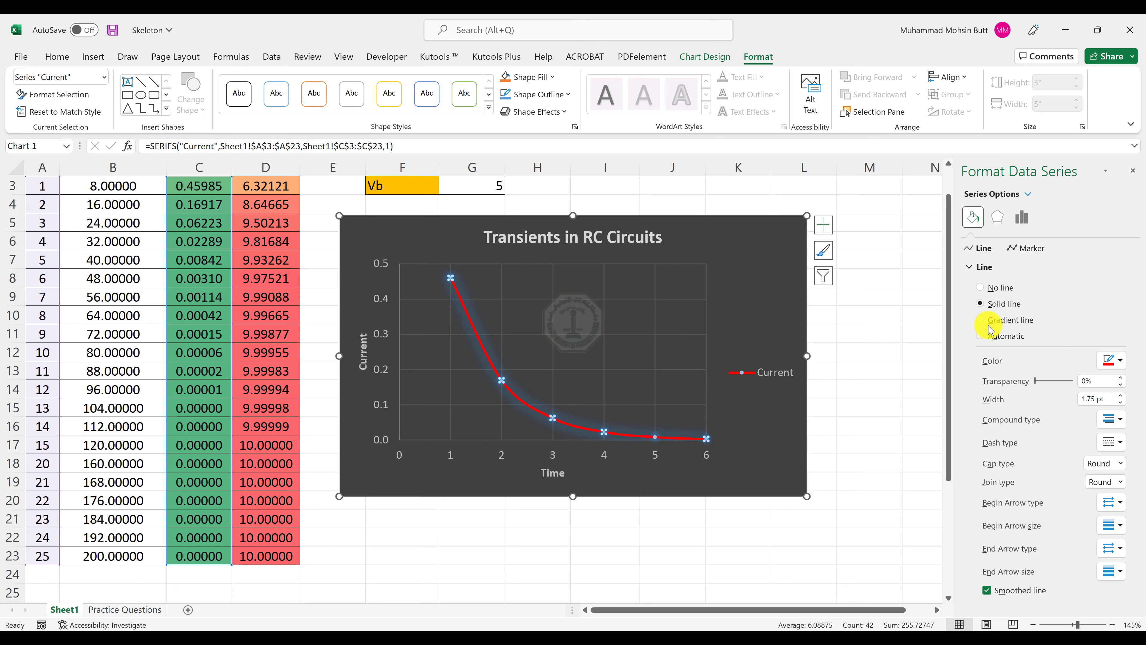
Change the Current series markers to the built-in triangle type at size 10.
click(1026, 250)
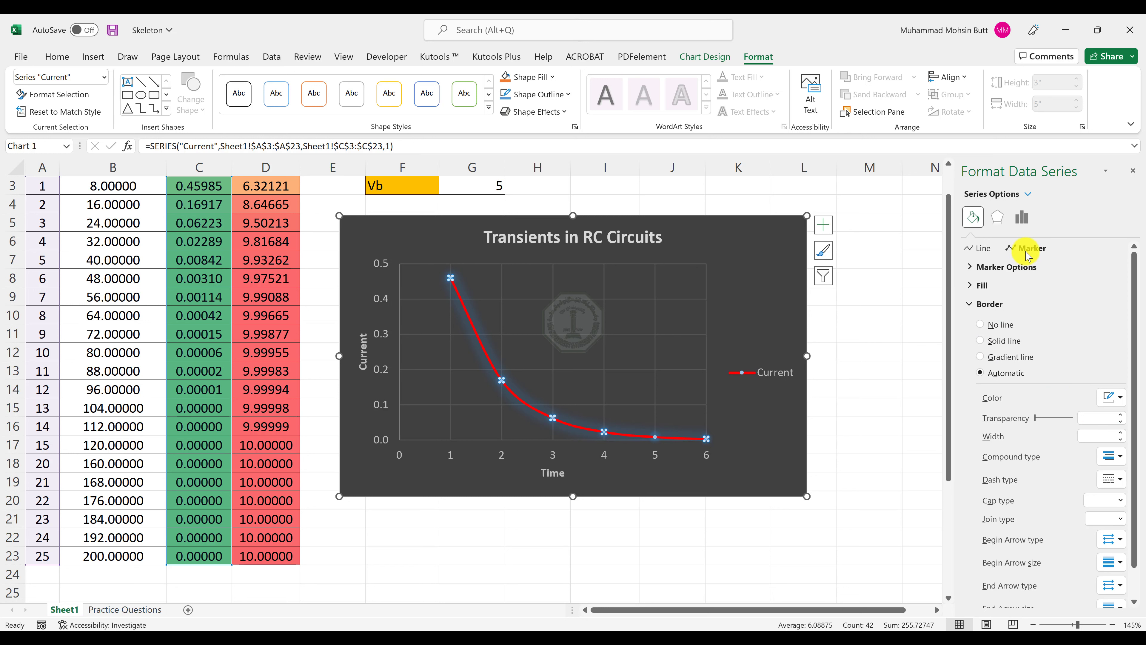
click(1016, 267)
click(1010, 318)
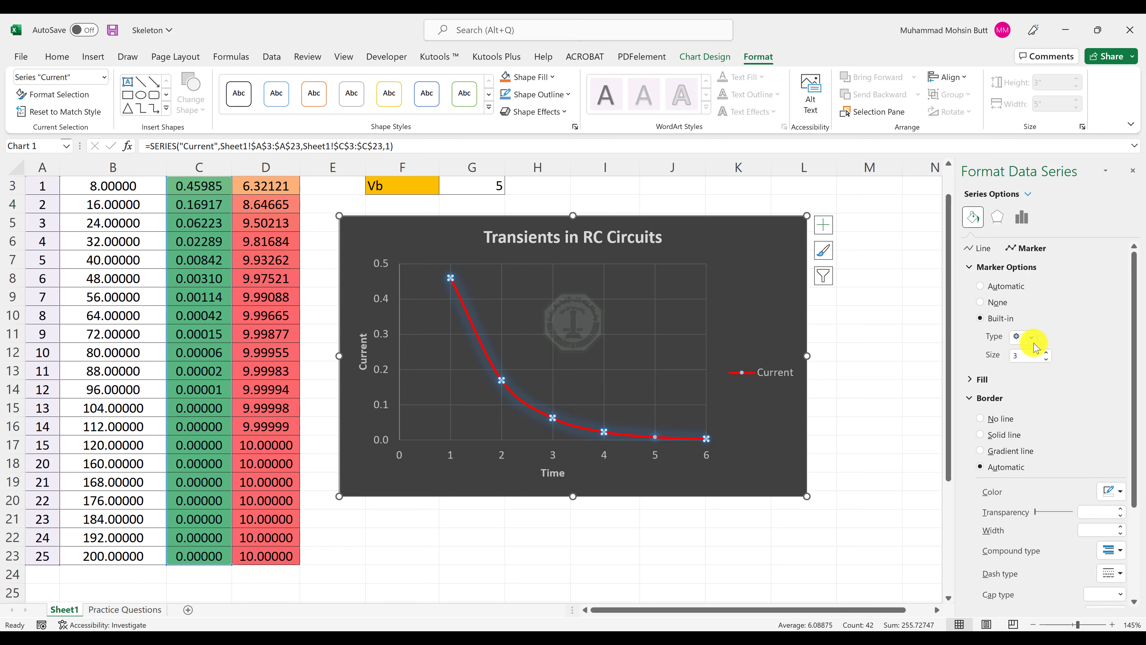
click(1031, 337)
click(1023, 381)
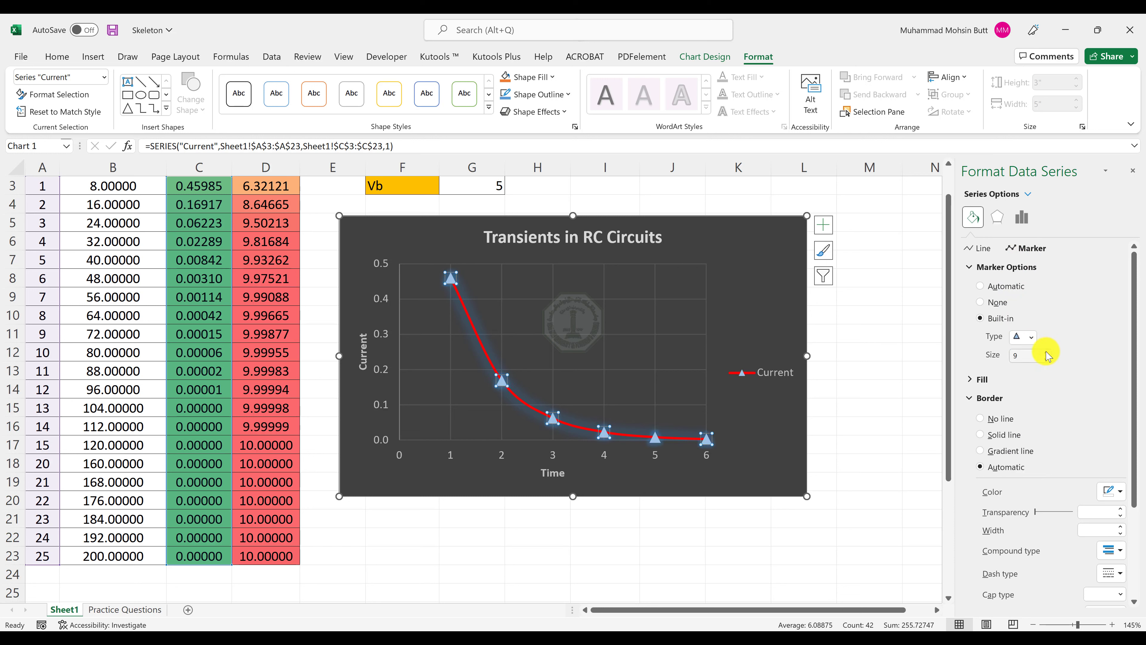
click(1046, 351)
Fill the Current series markers with solid standard light green and deselect the series.
click(970, 381)
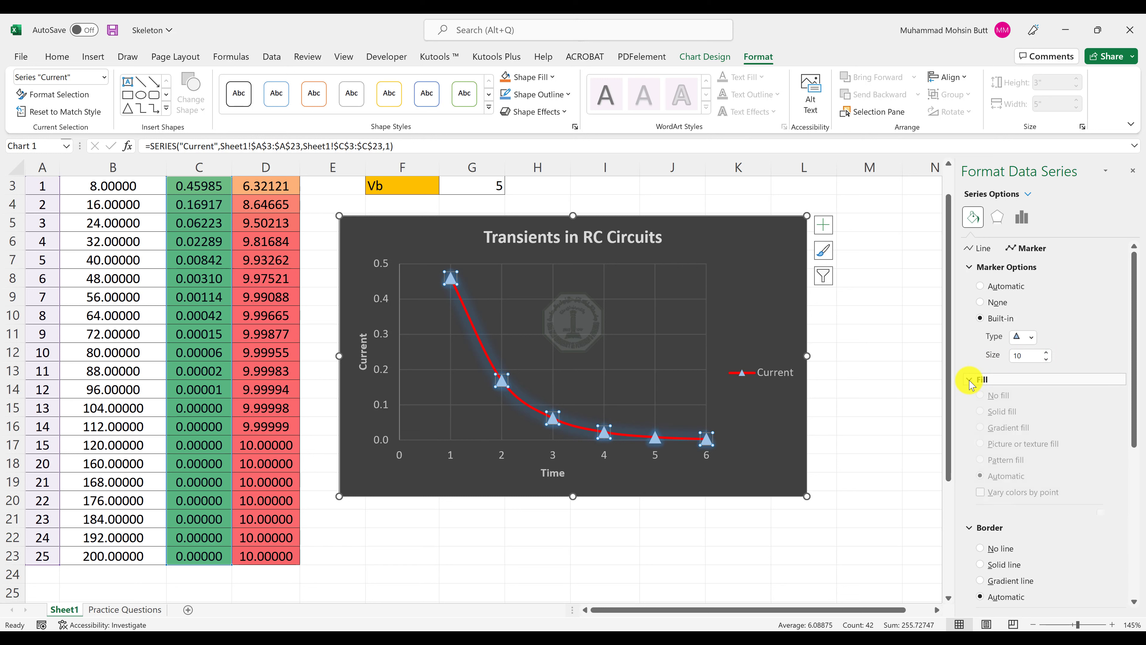
click(1114, 523)
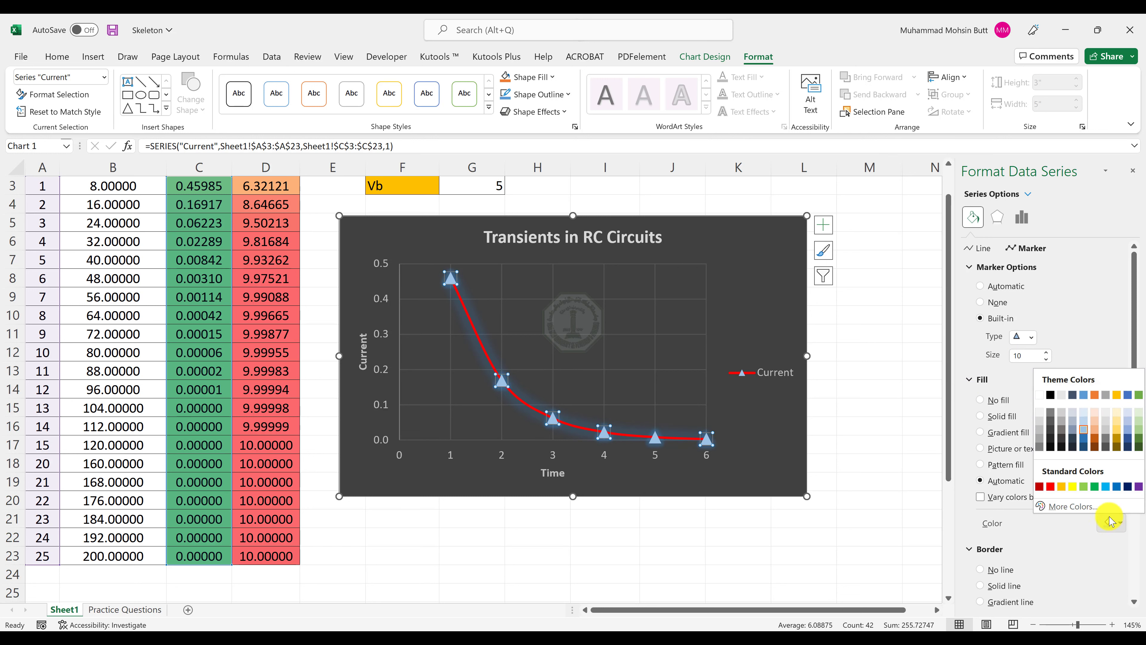
click(1087, 487)
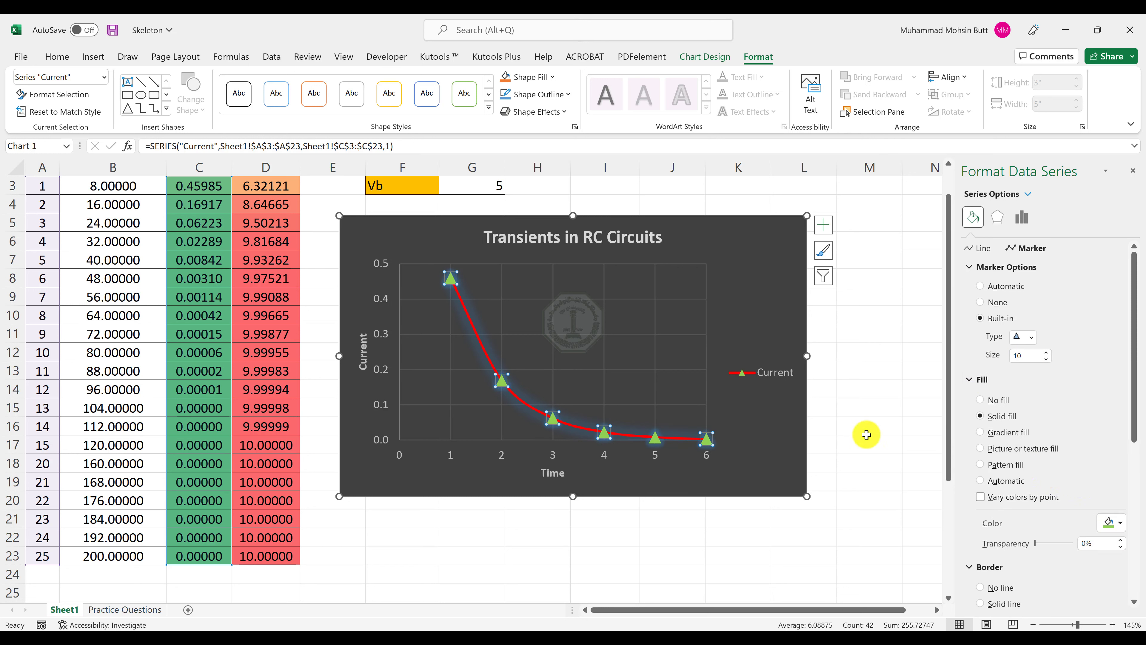
click(764, 397)
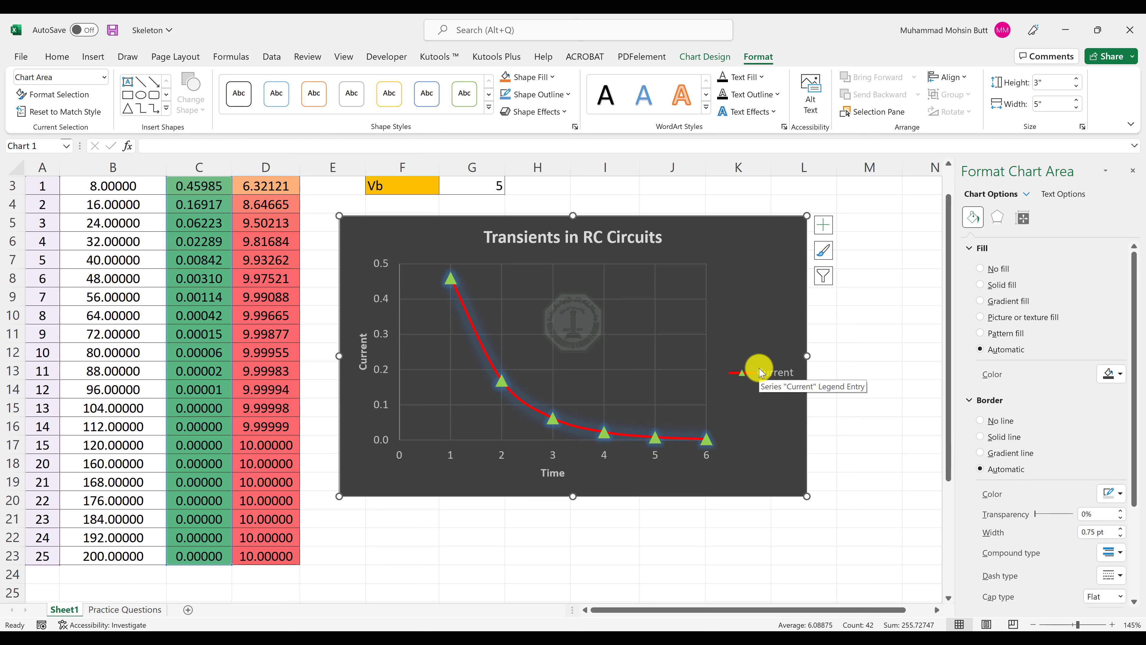
Compare the chart with the Output-Sheet 1 PDF and review the color-scaled Current and Charge values in the Skeleton workbook.
key(alt+Tab)
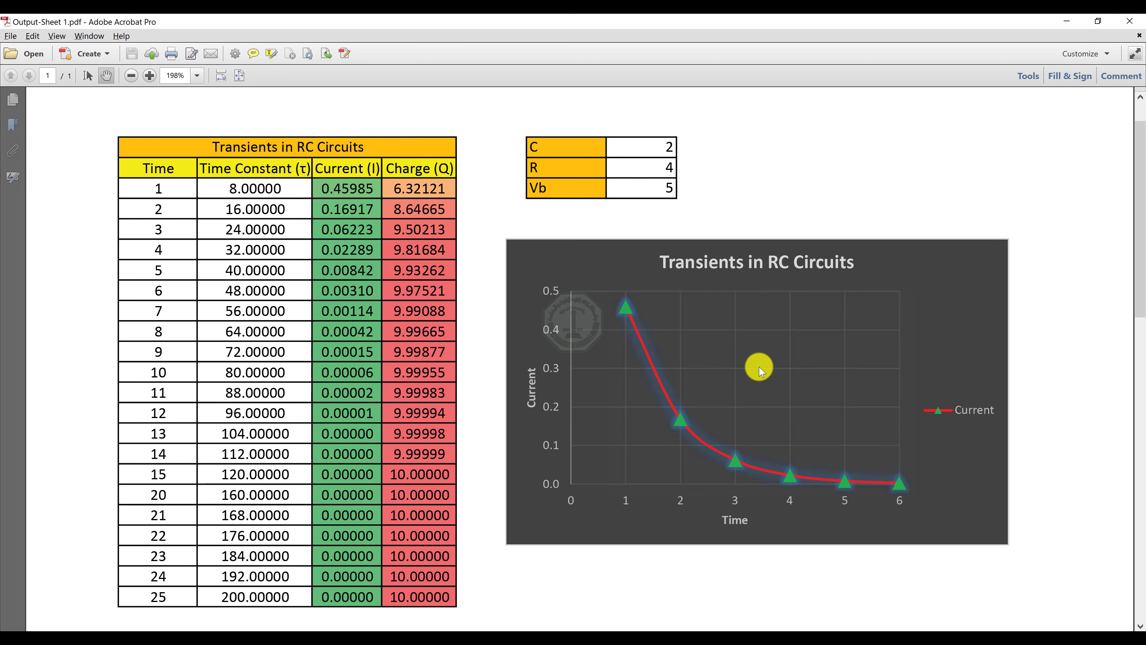
key(alt+Tab)
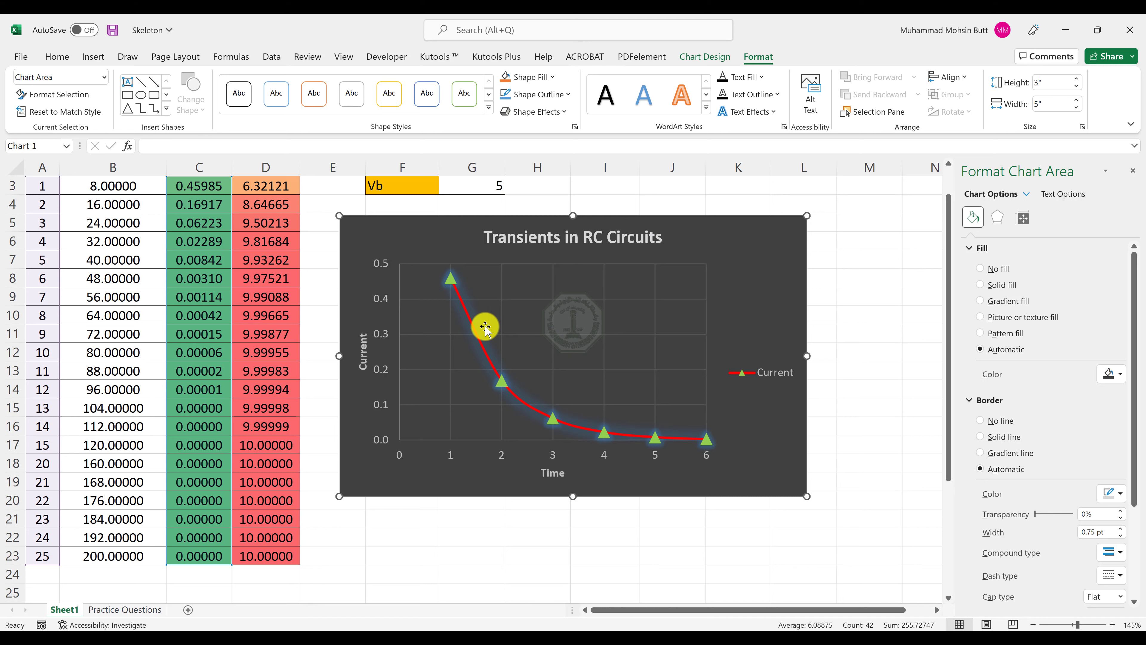
scroll(135, 290, up, 1)
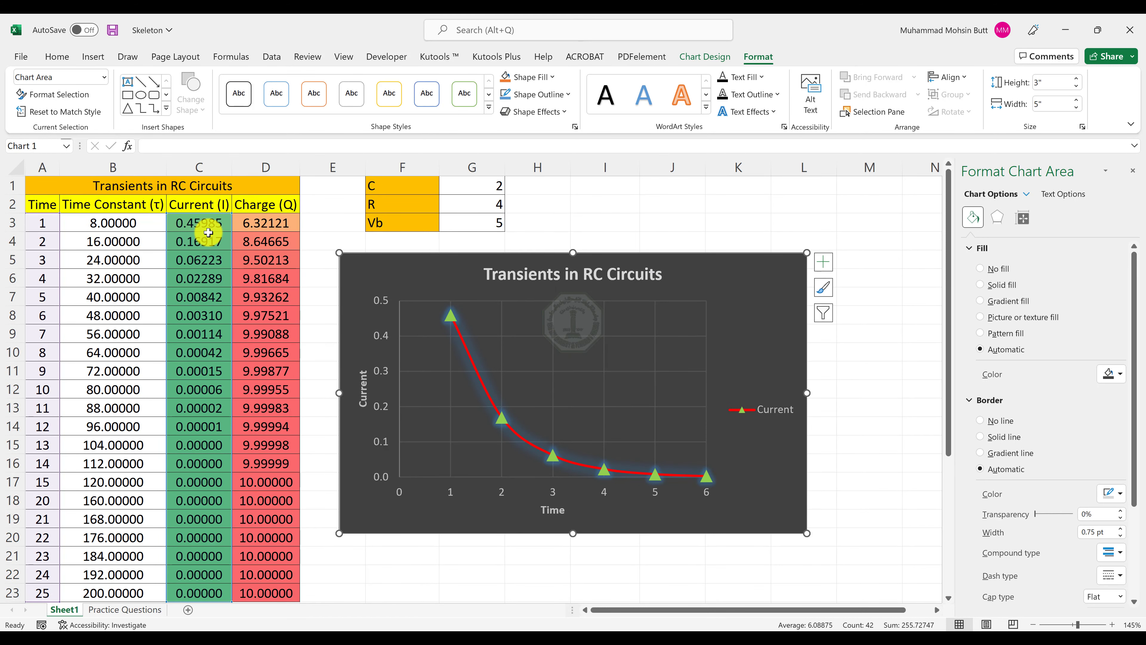
drag(205, 220, 237, 584)
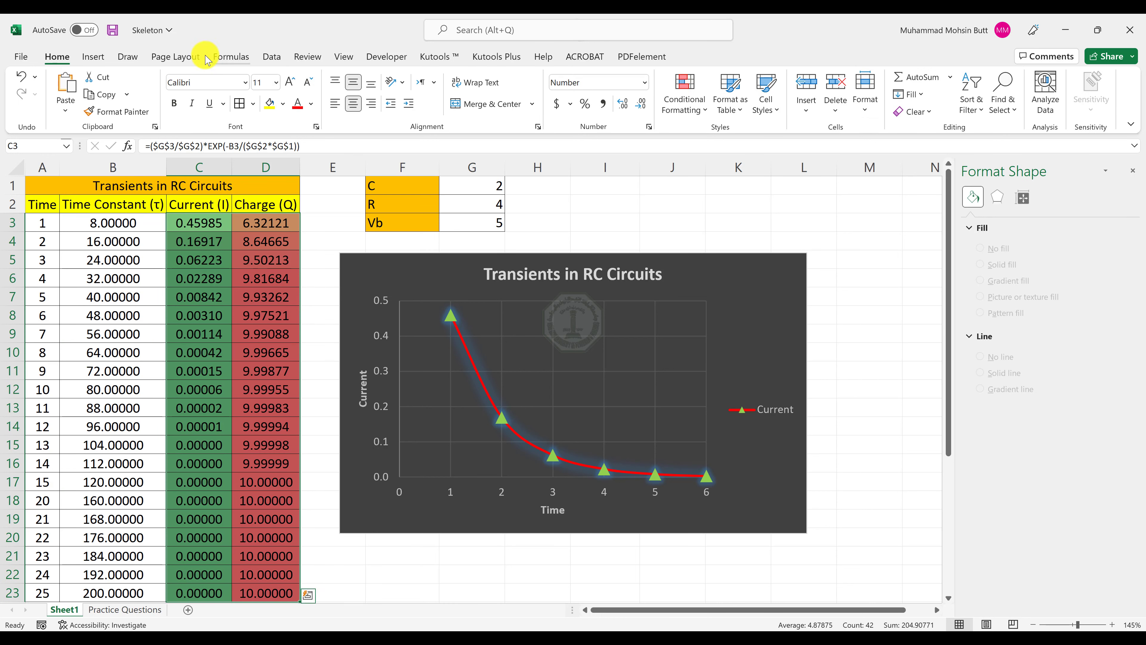
drag(187, 235, 263, 392)
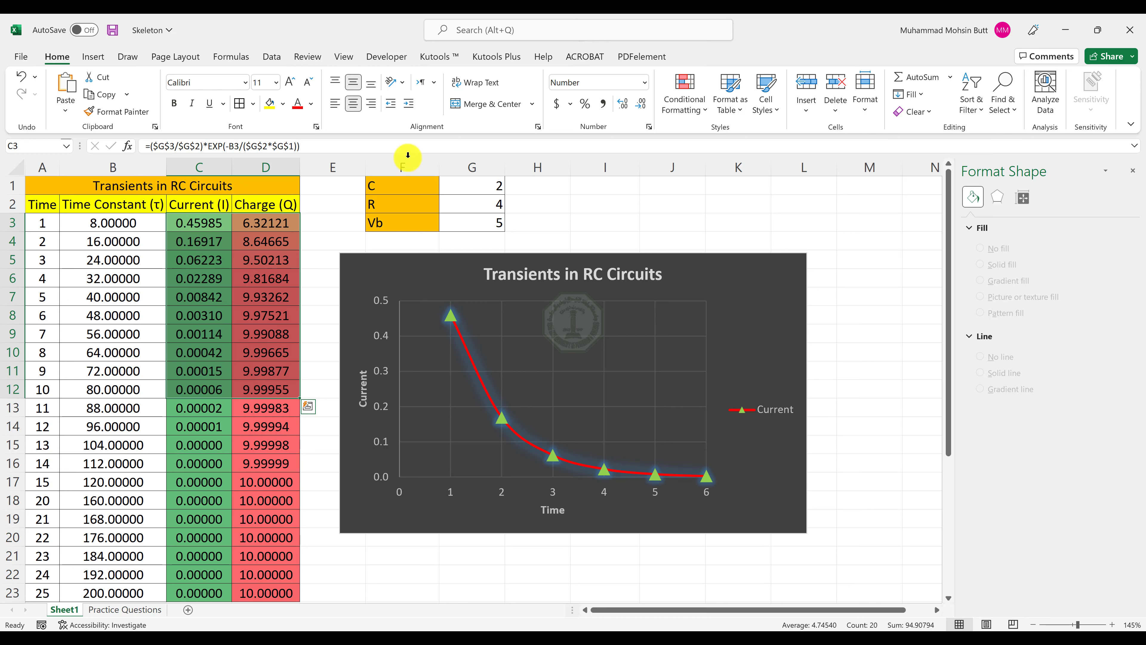
Insert a 3-D clustered column chart from C3:D12 on Sheet1 and shift it toward column M.
click(94, 58)
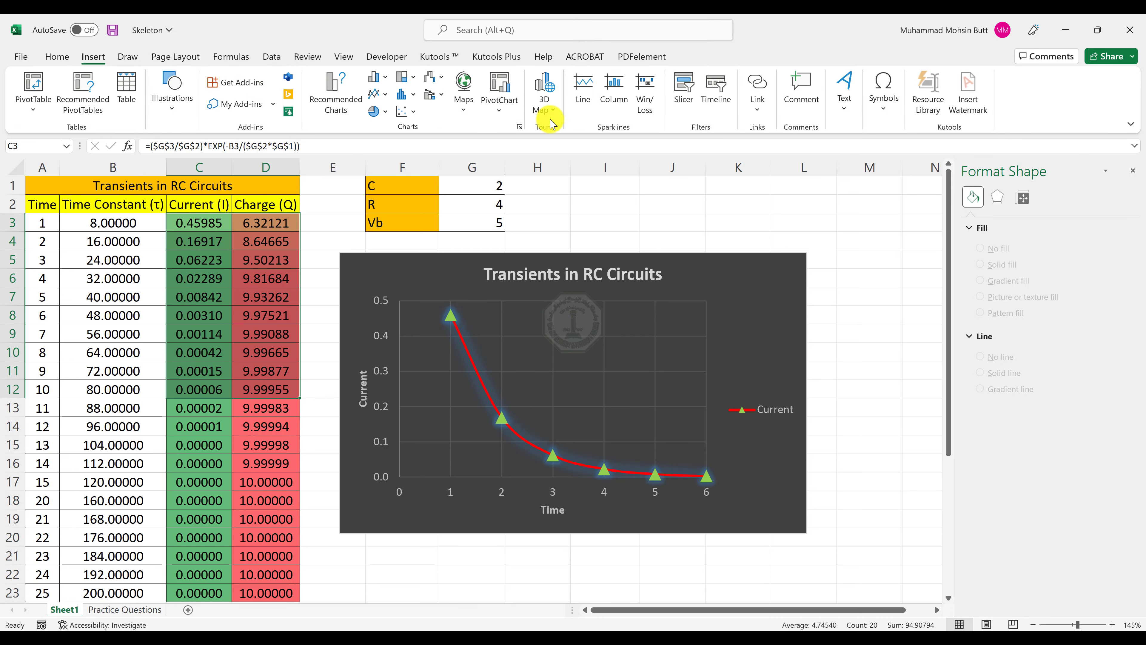
click(379, 78)
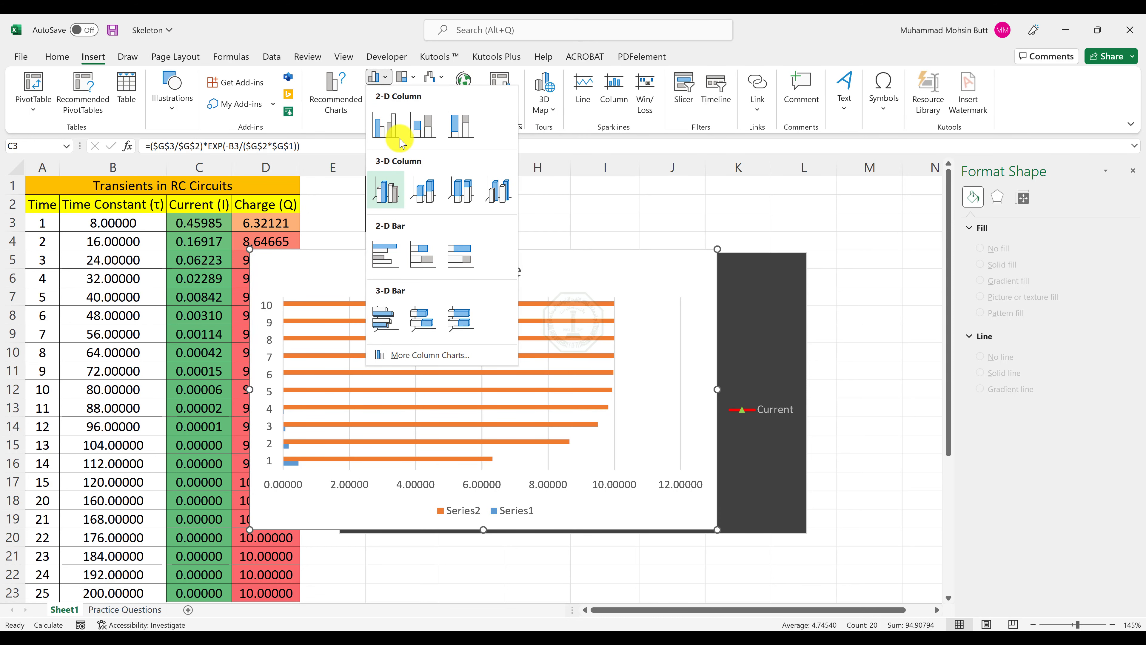
click(386, 192)
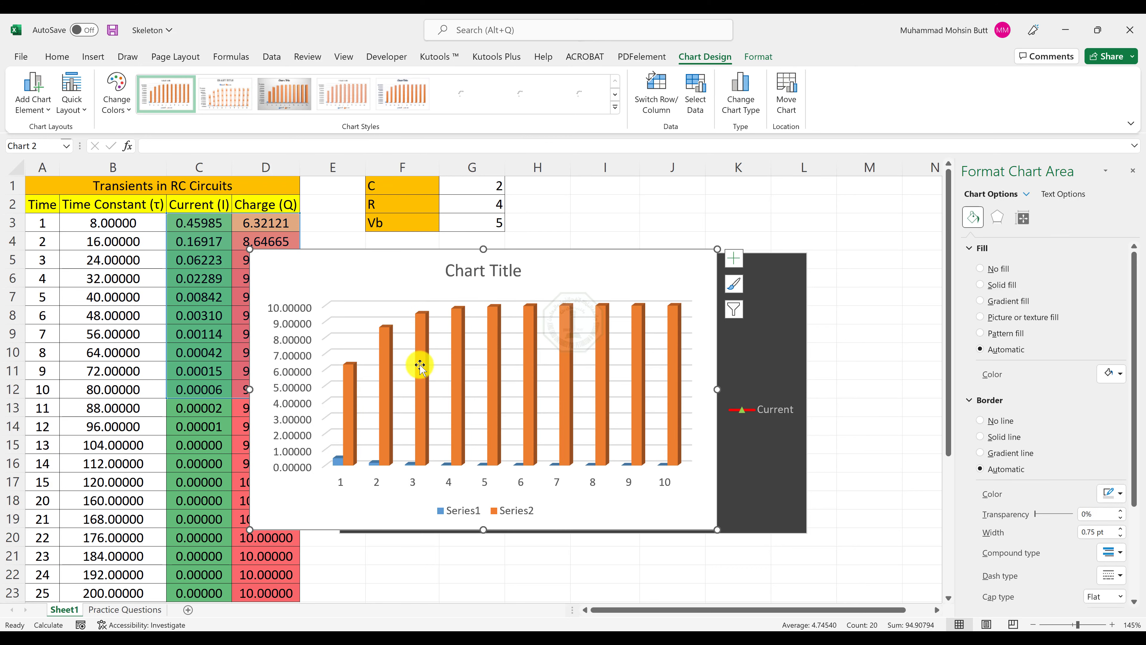
drag(398, 274, 575, 275)
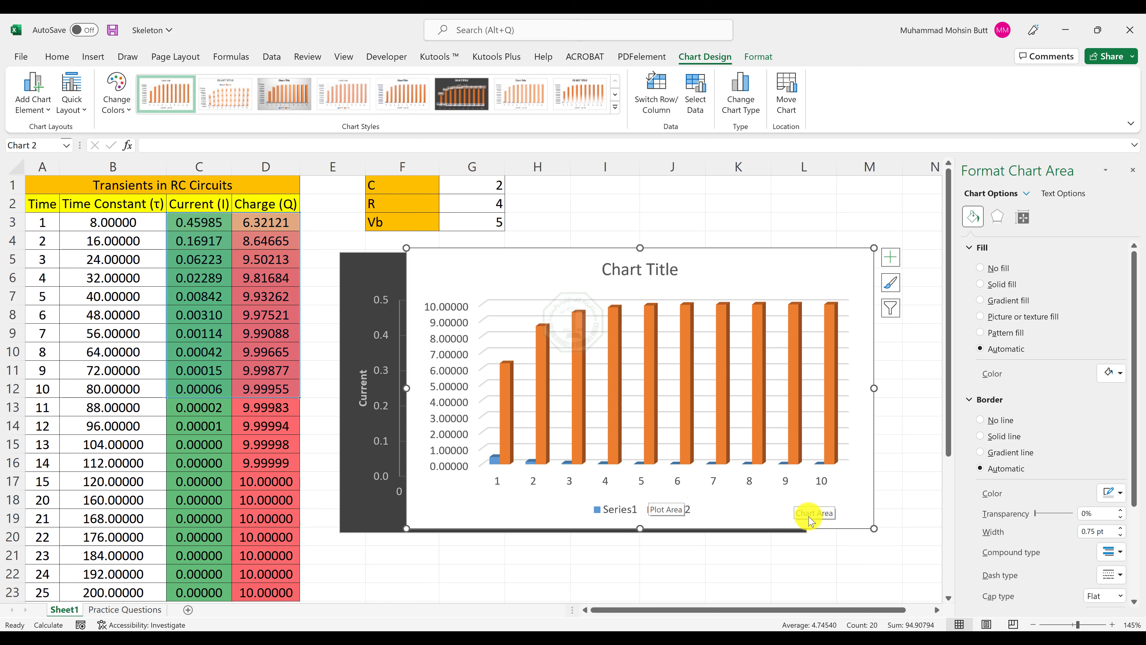
Set the column chart's horizontal axis labels to B3:B12, accept the data source, and delete the trial chart.
right_click(794, 511)
click(849, 294)
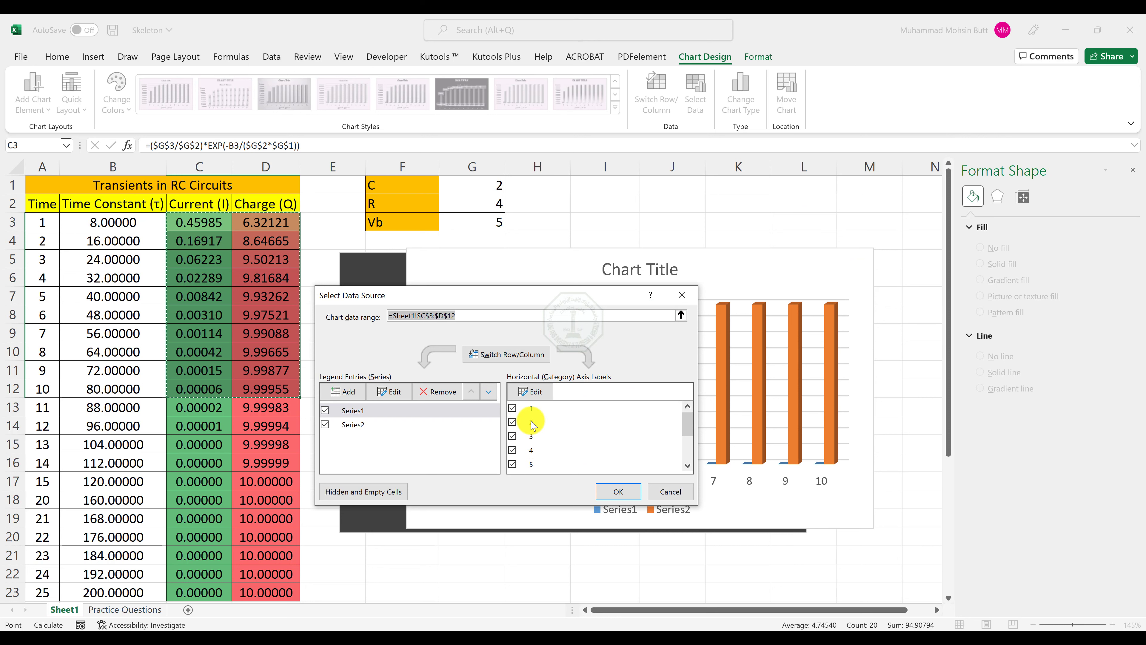
click(540, 400)
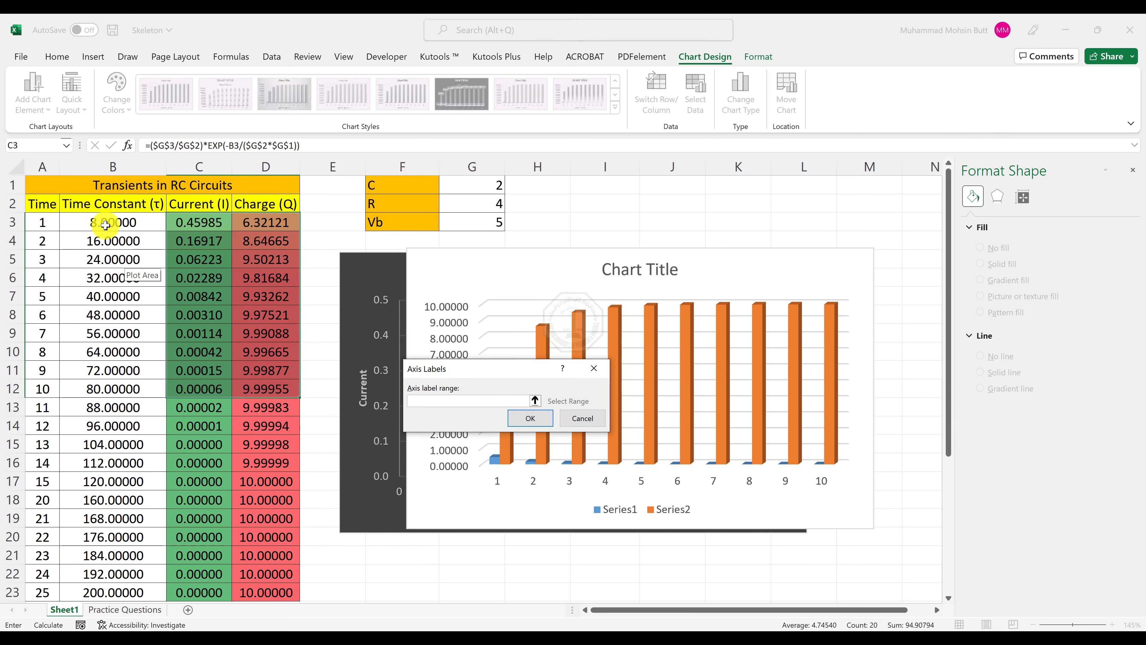
drag(105, 224, 114, 388)
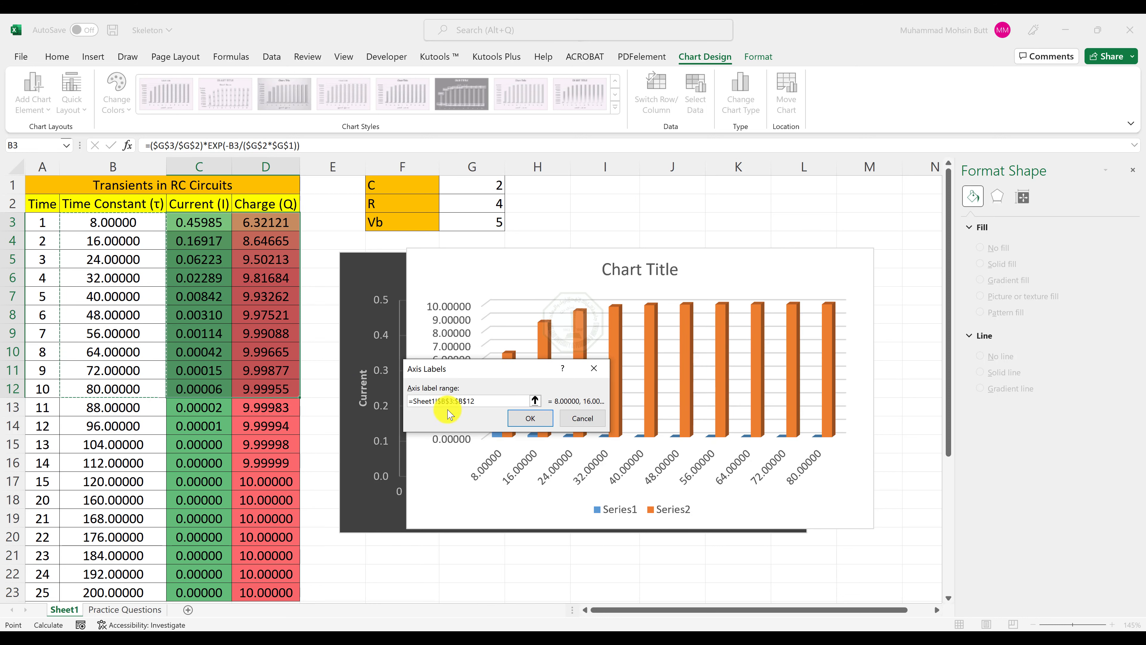
click(551, 423)
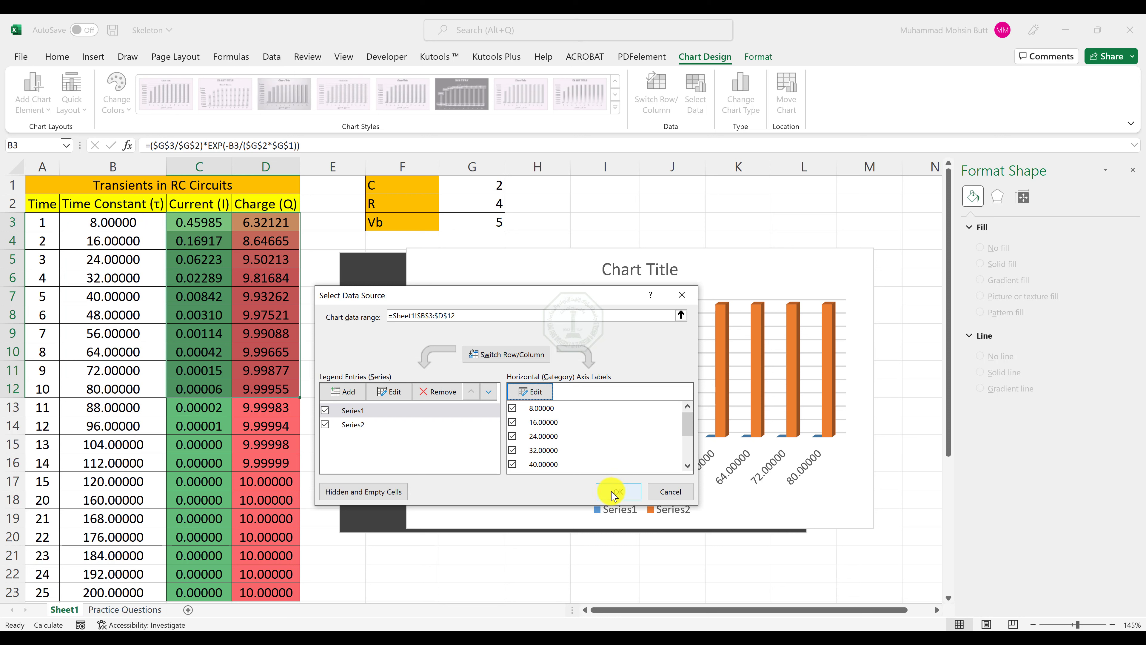
click(616, 491)
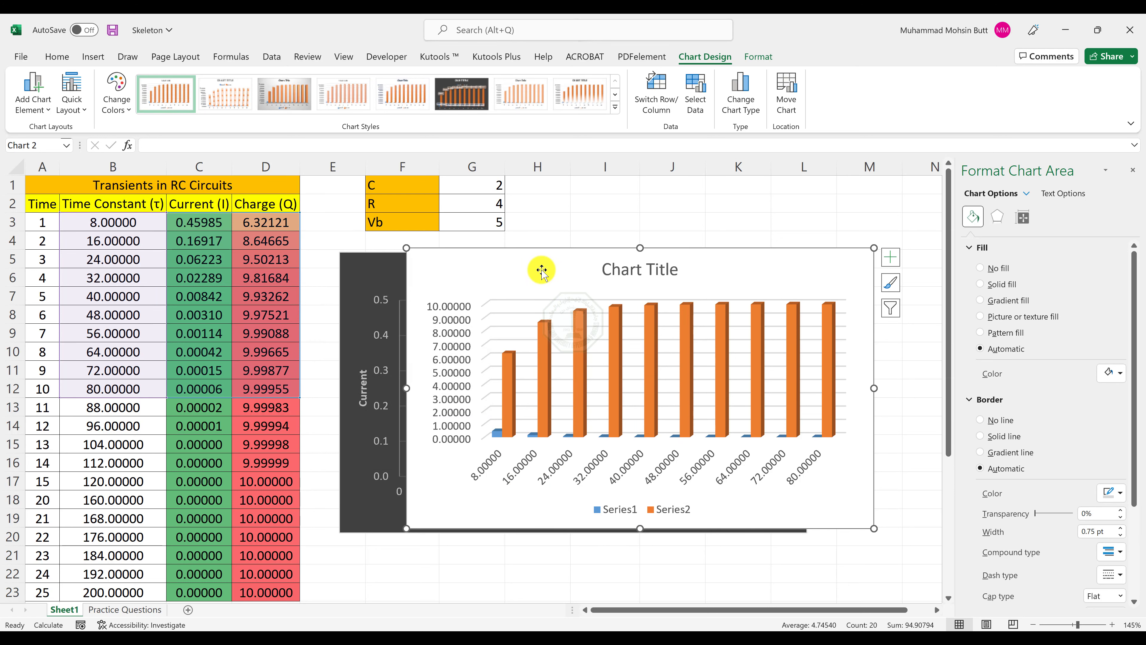
key(Delete)
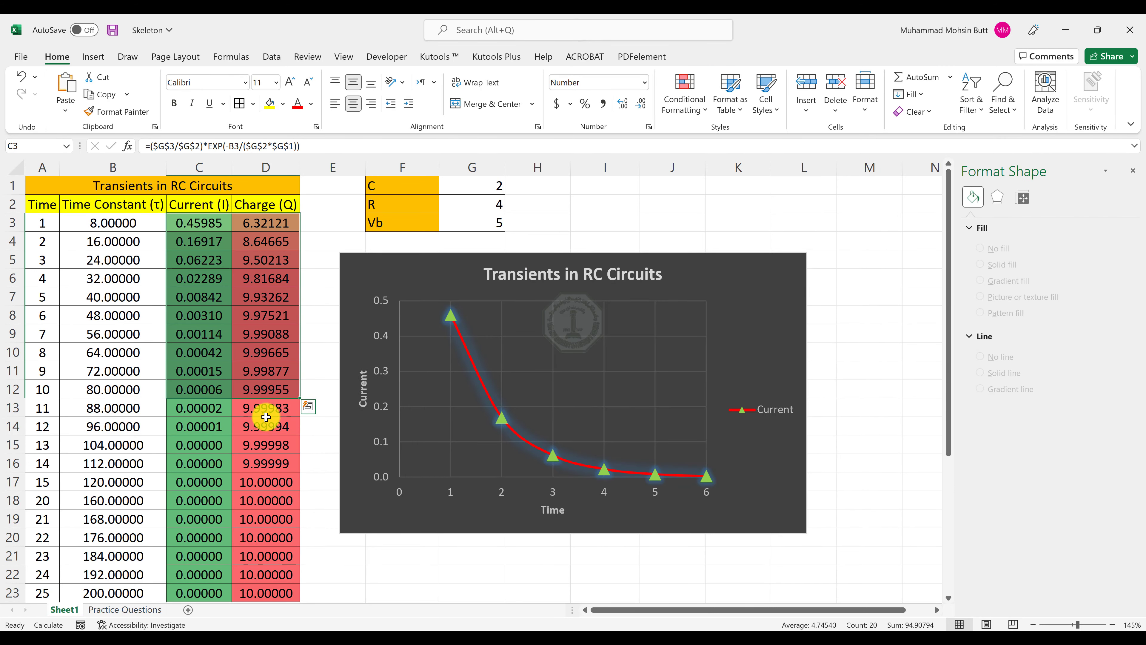
Check the Output-Sheet 1 PDF and read tasks 8 to 14 for the Practice Questions worksheet in the Word Instructions document.
key(alt+Tab)
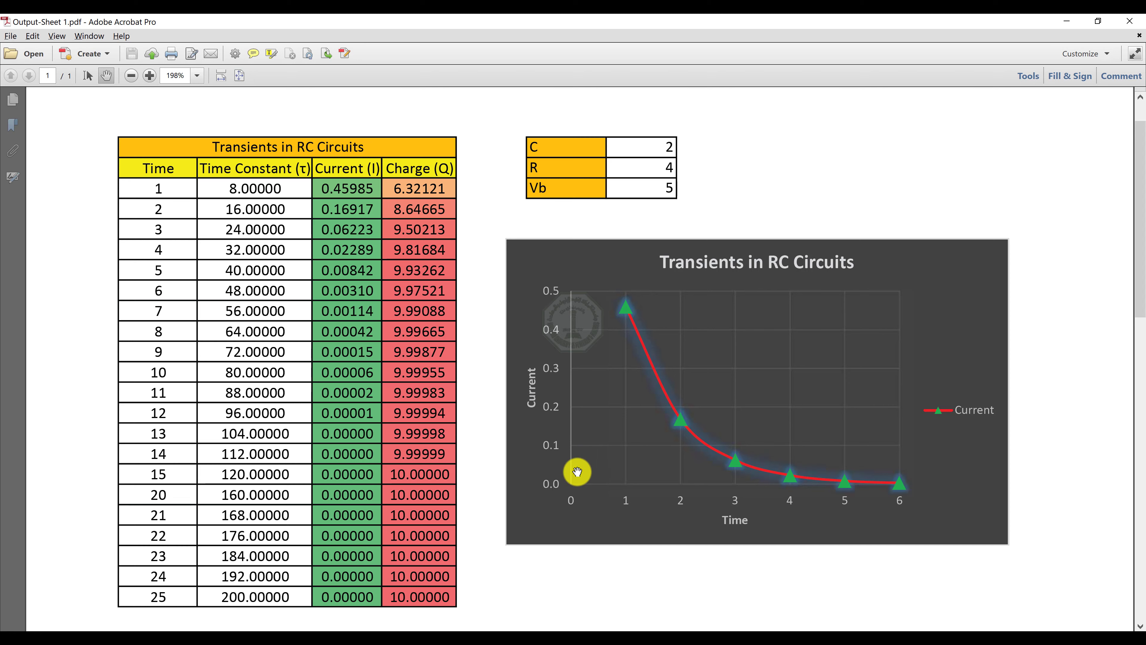
key(alt+Tab)
key(Tab)
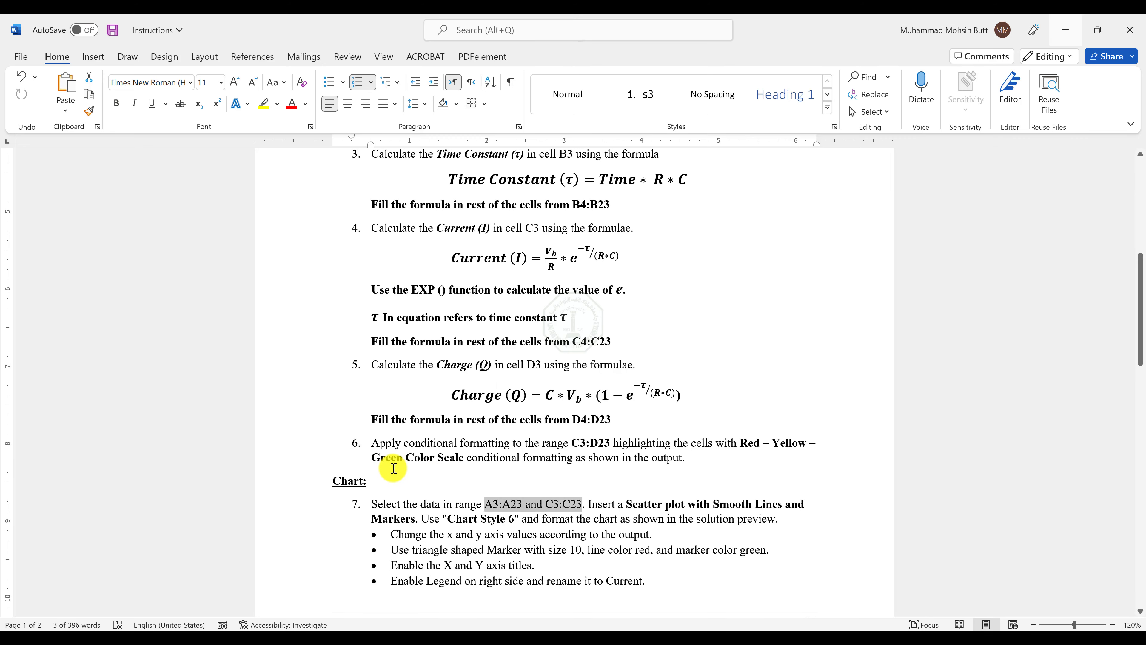
scroll(393, 468, down, 3)
scroll(393, 468, down, 8)
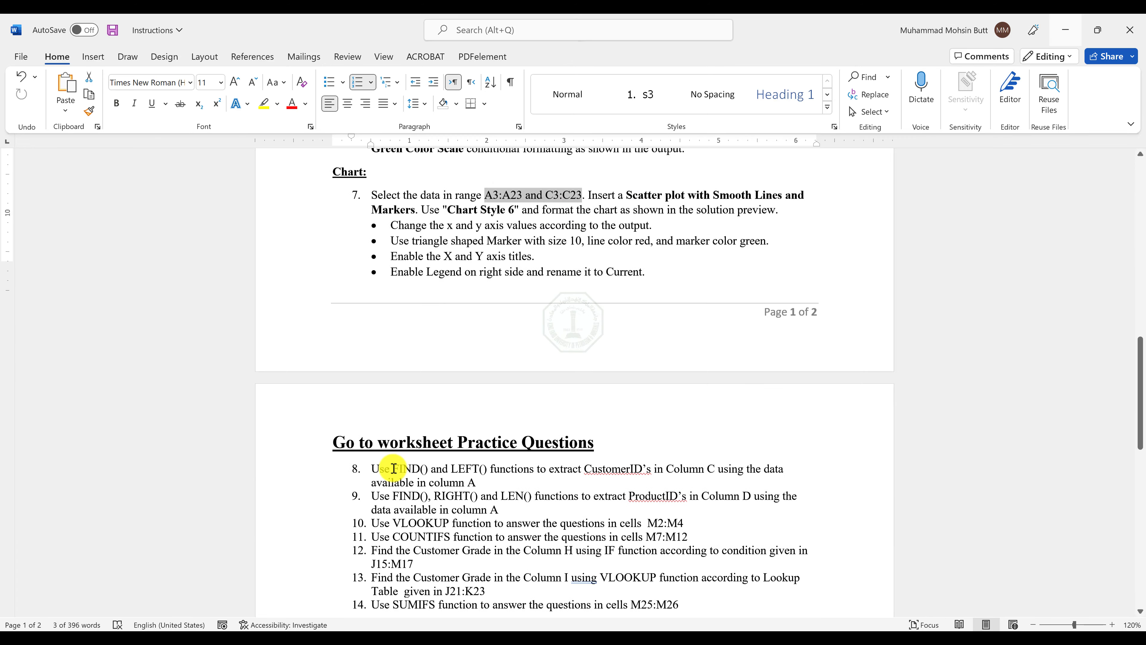
key(alt+Tab)
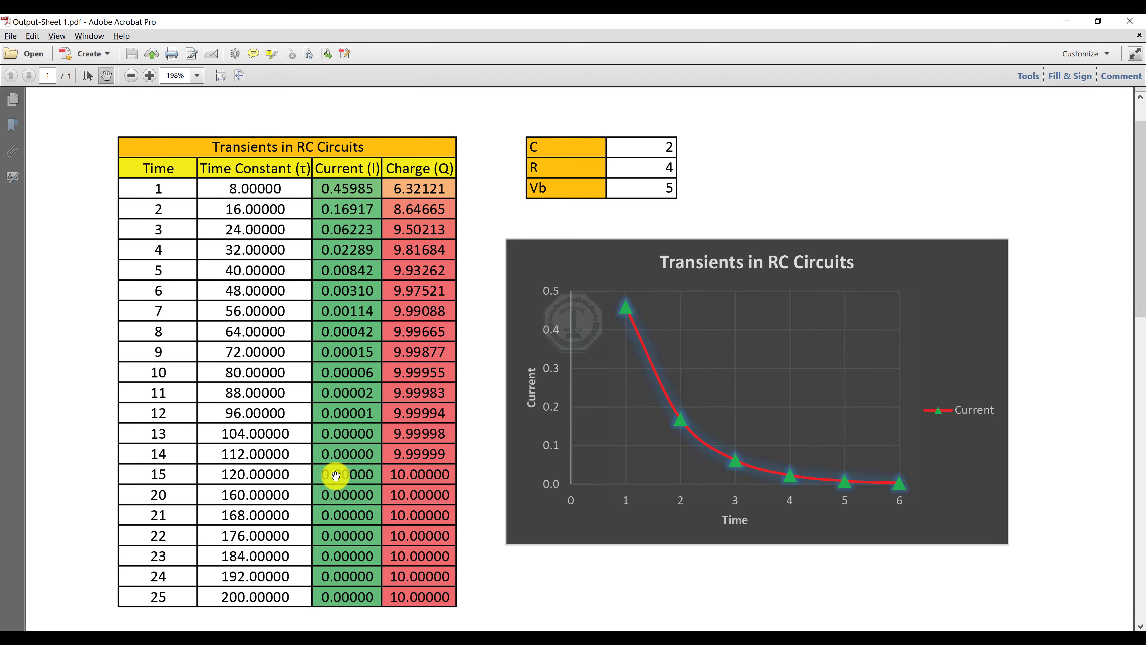
key(alt+Tab)
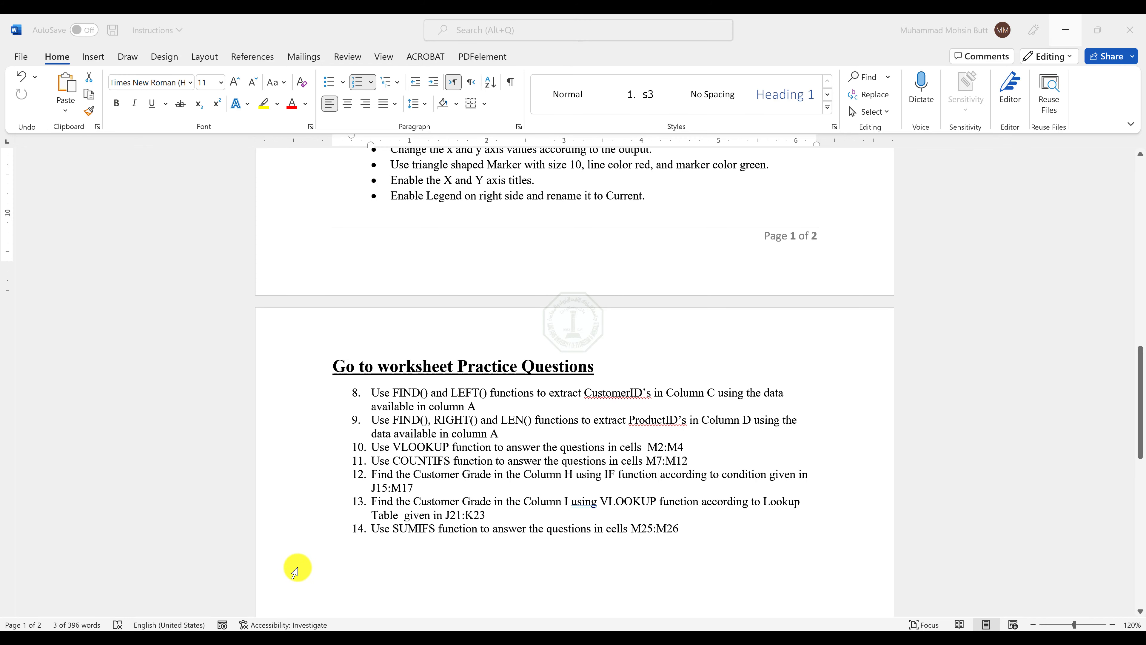
Switch to the Skeleton workbook, open the Practice Questions worksheet and select the second CustomerID-ProductID entry in A3.
key(alt+Tab)
key(Tab)
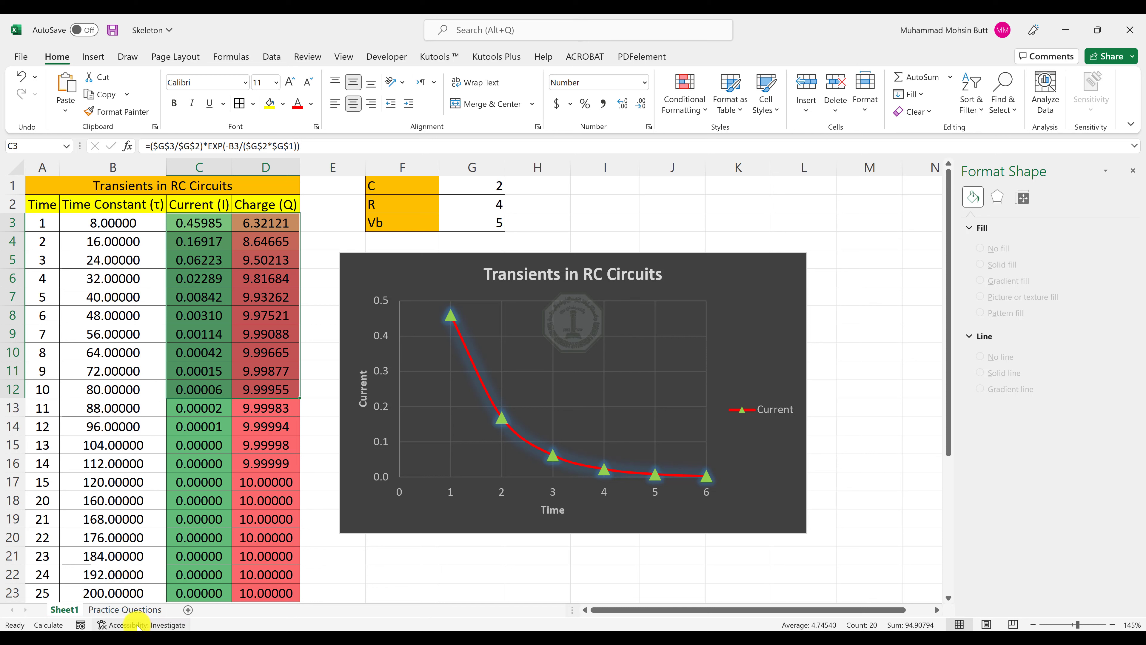
click(125, 610)
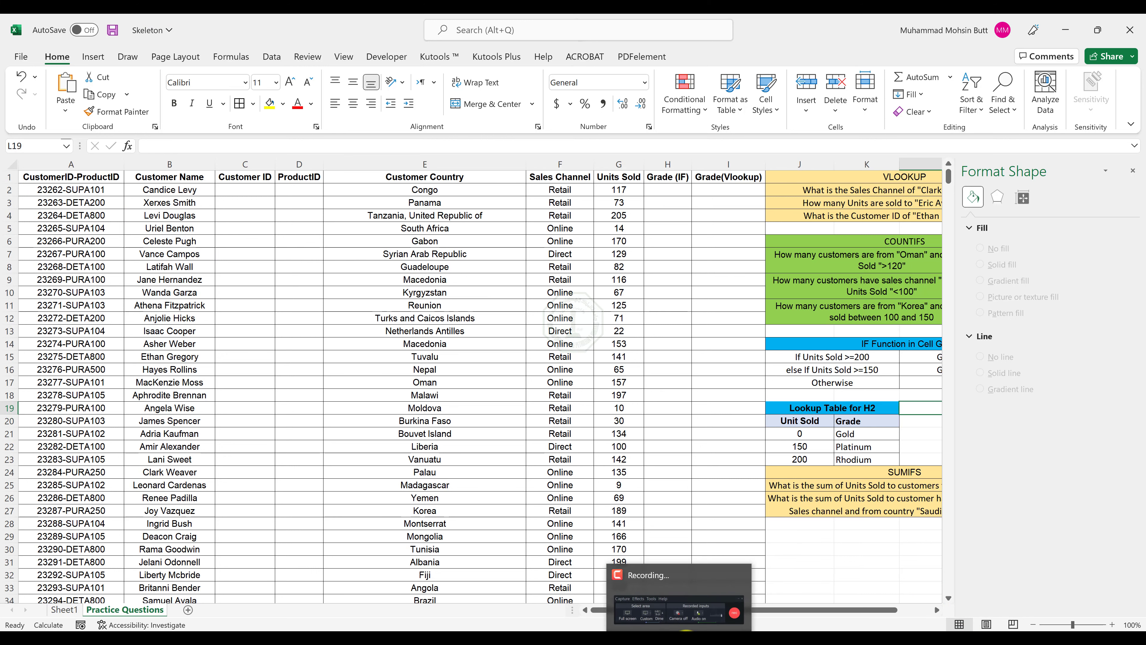
click(82, 201)
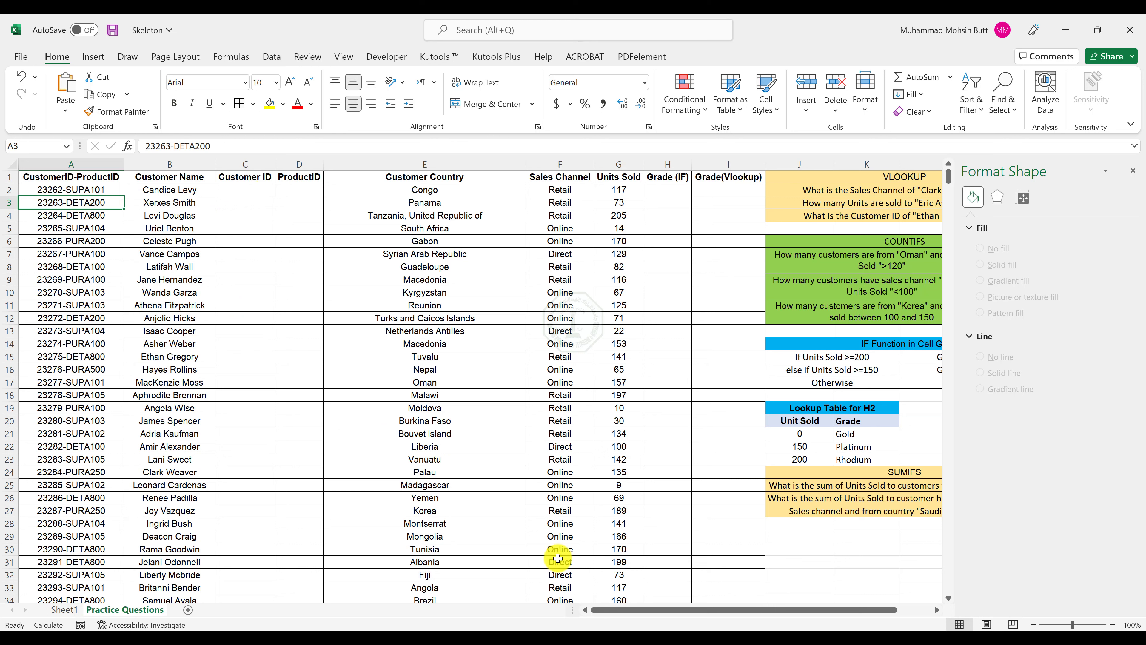
click(654, 636)
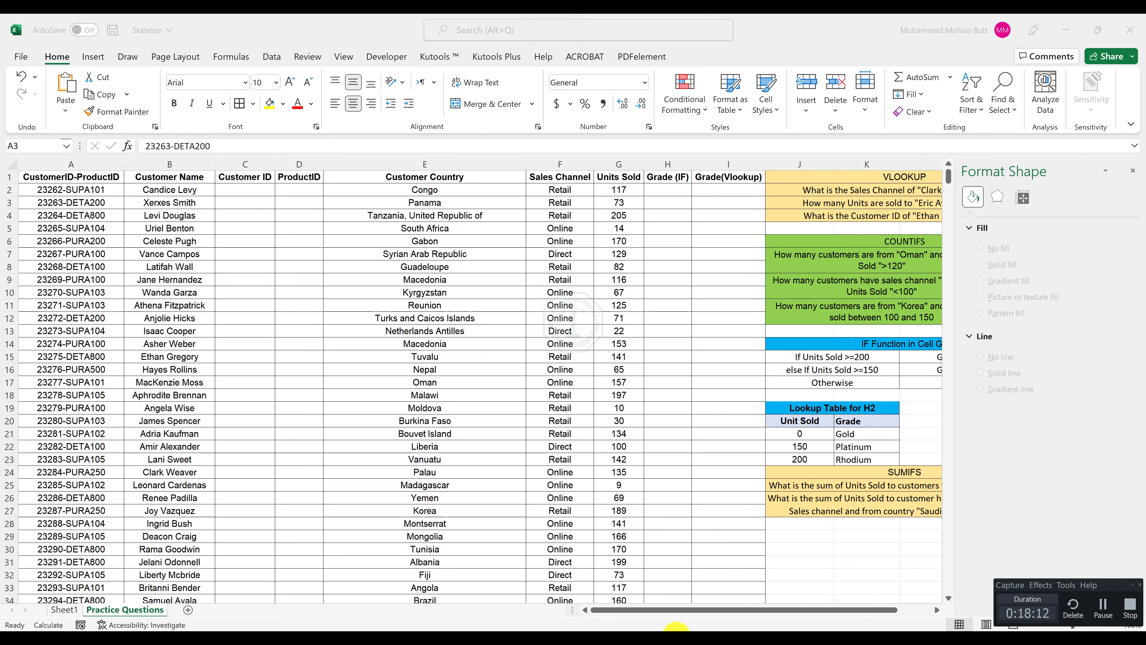
click(1111, 612)
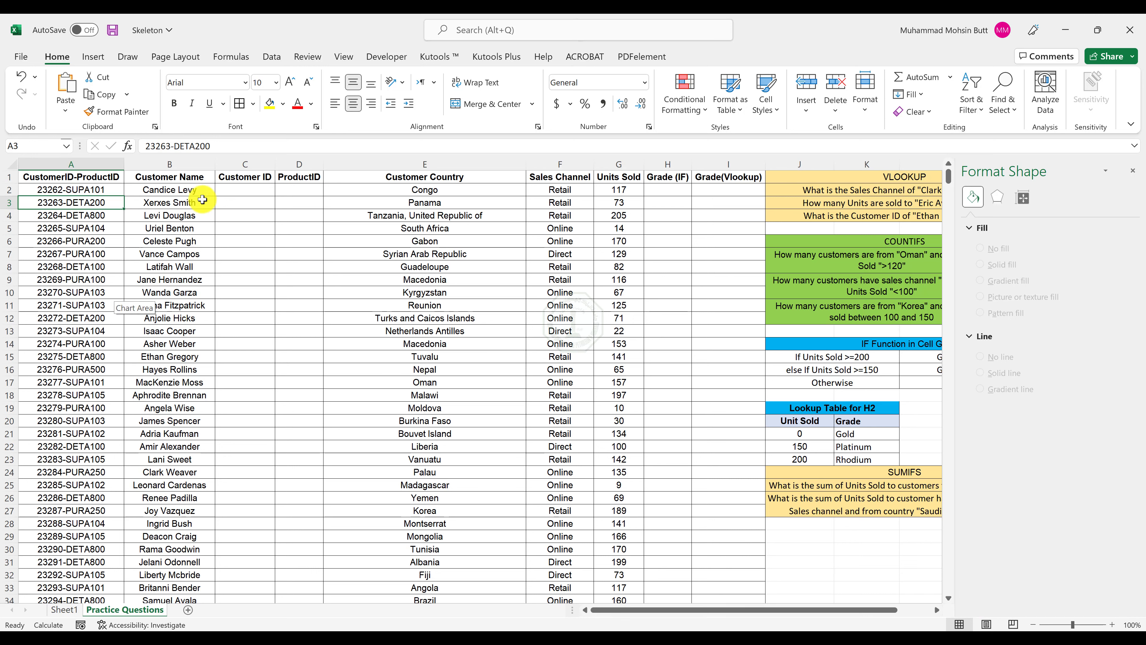
Enter the formula =LEFT(A2,FIND("-",A2)-1) in cell C2 to extract the Customer ID from column A.
click(226, 190)
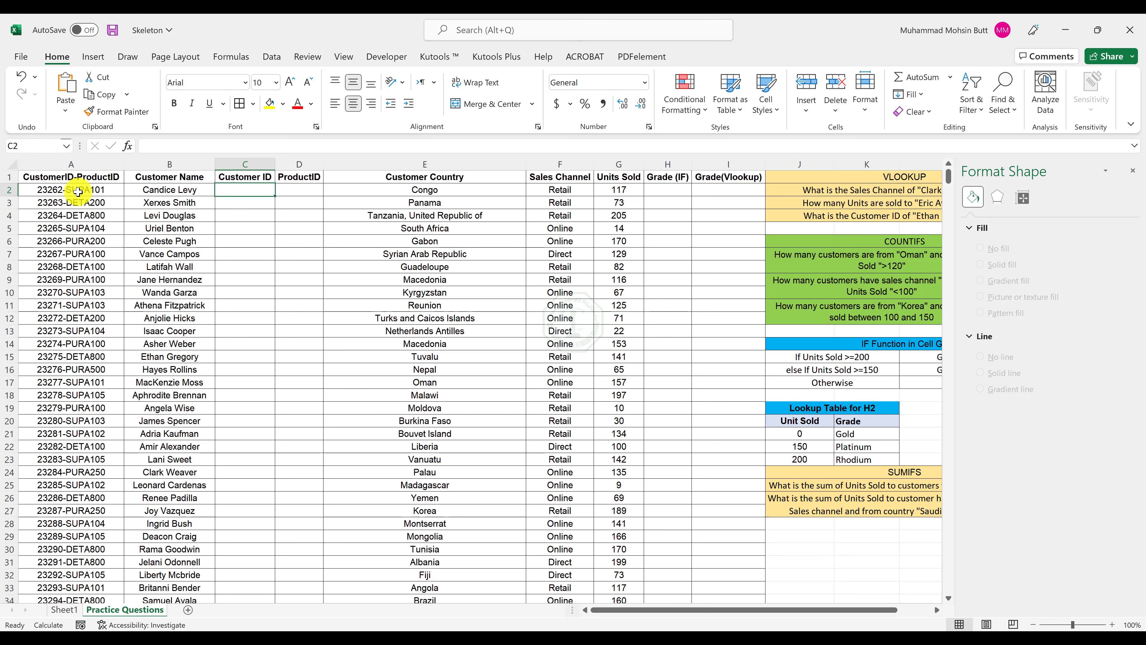
scroll(59, 186, up, 4)
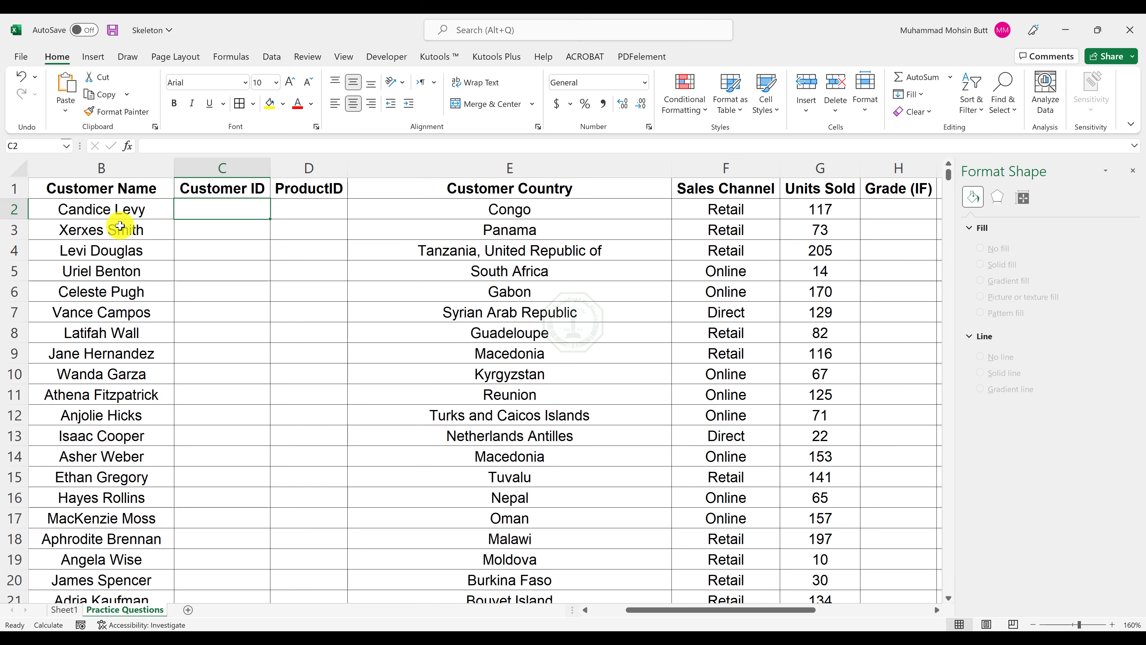
click(603, 610)
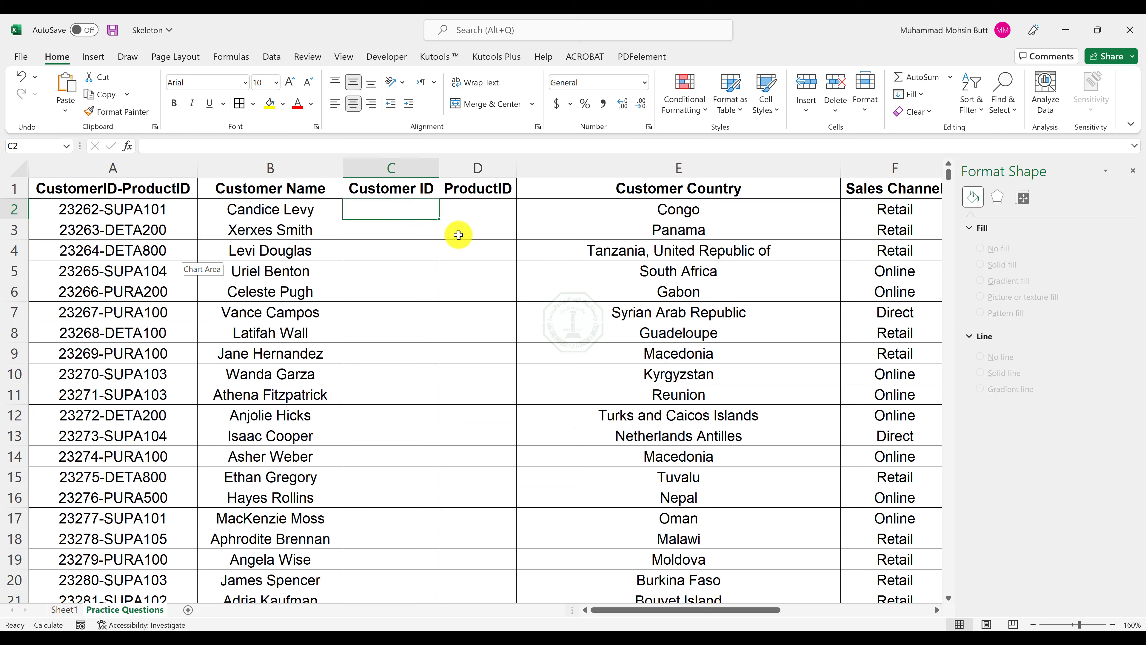
text(=le)
key(Tab)
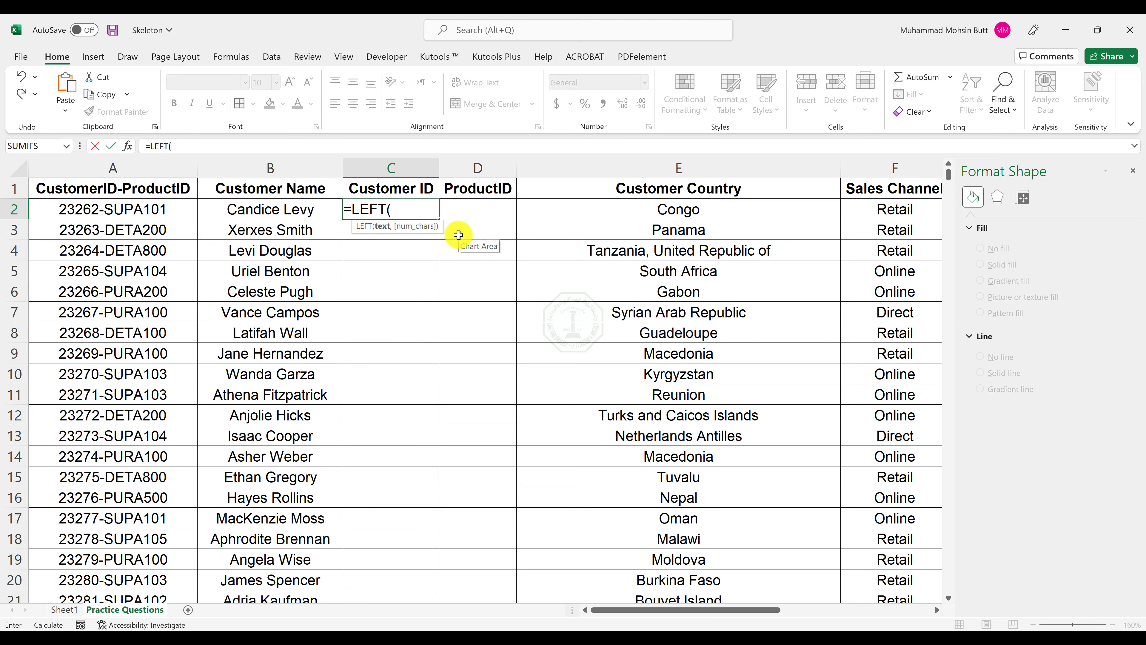
click(147, 212)
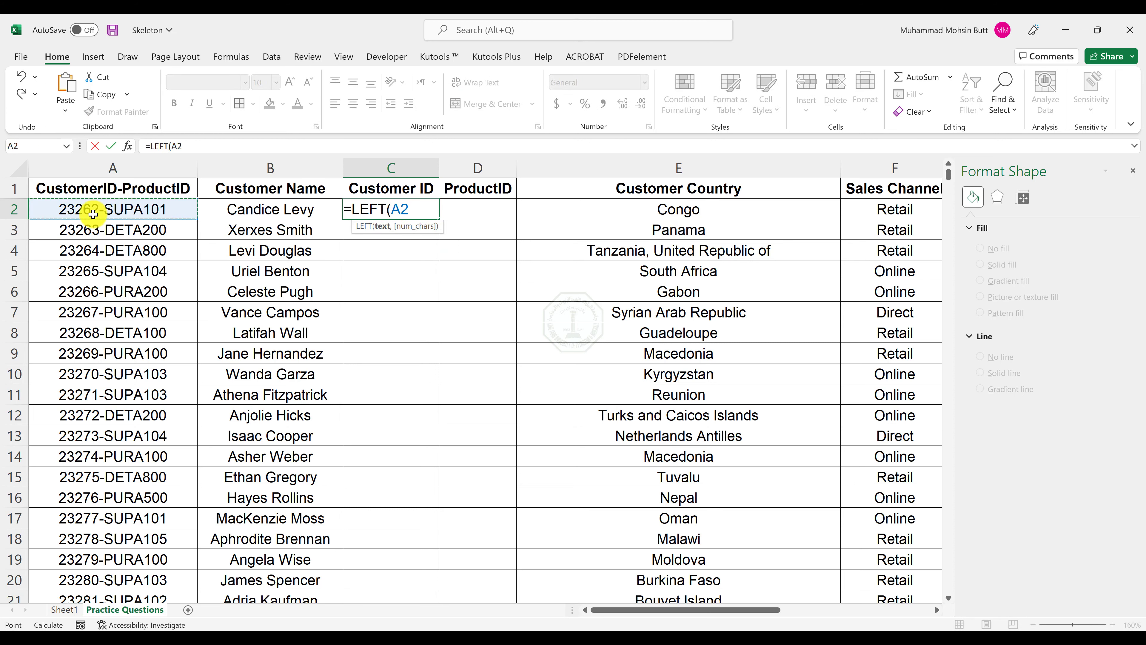
text(,)
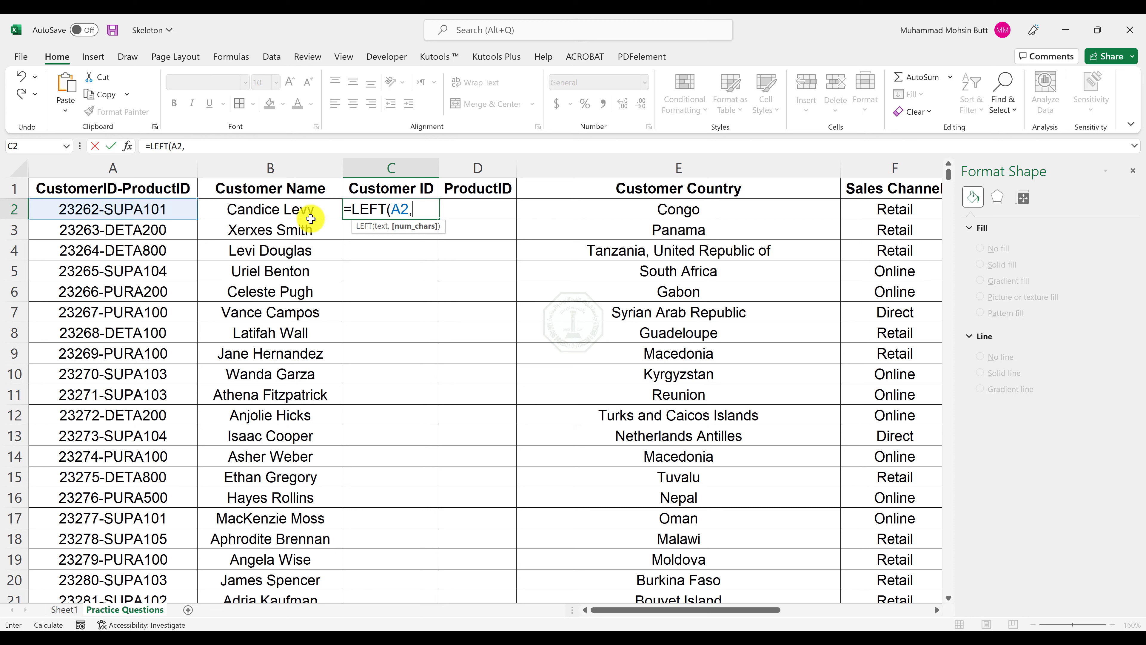
text(find)
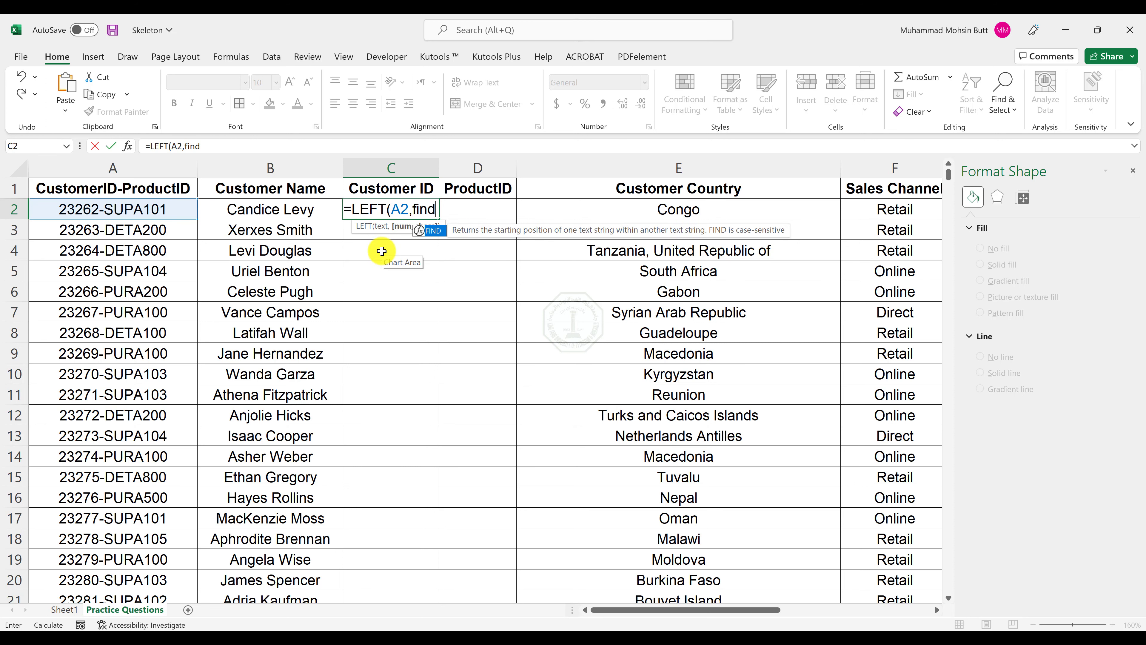
key(Tab)
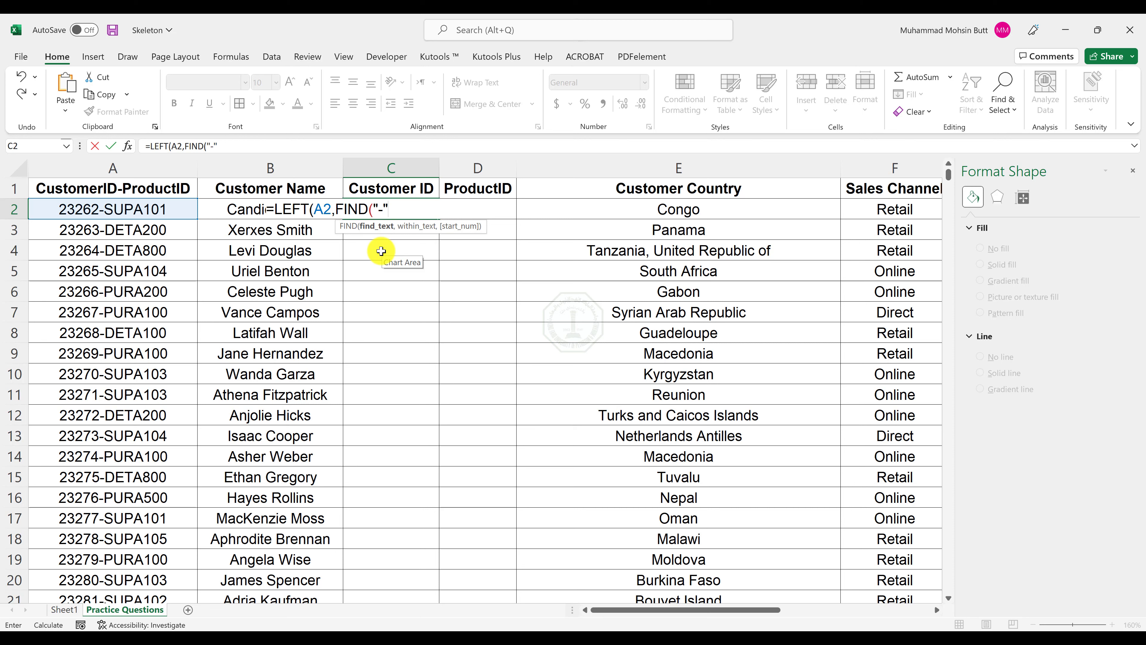
text(,)
click(138, 207)
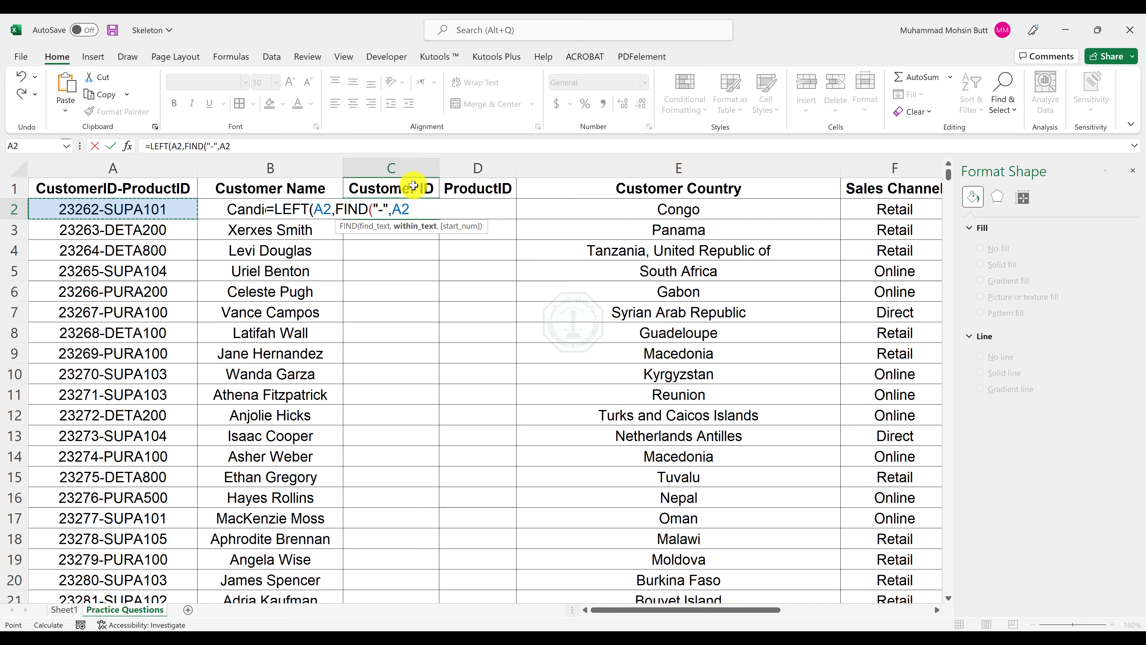
text()-1)
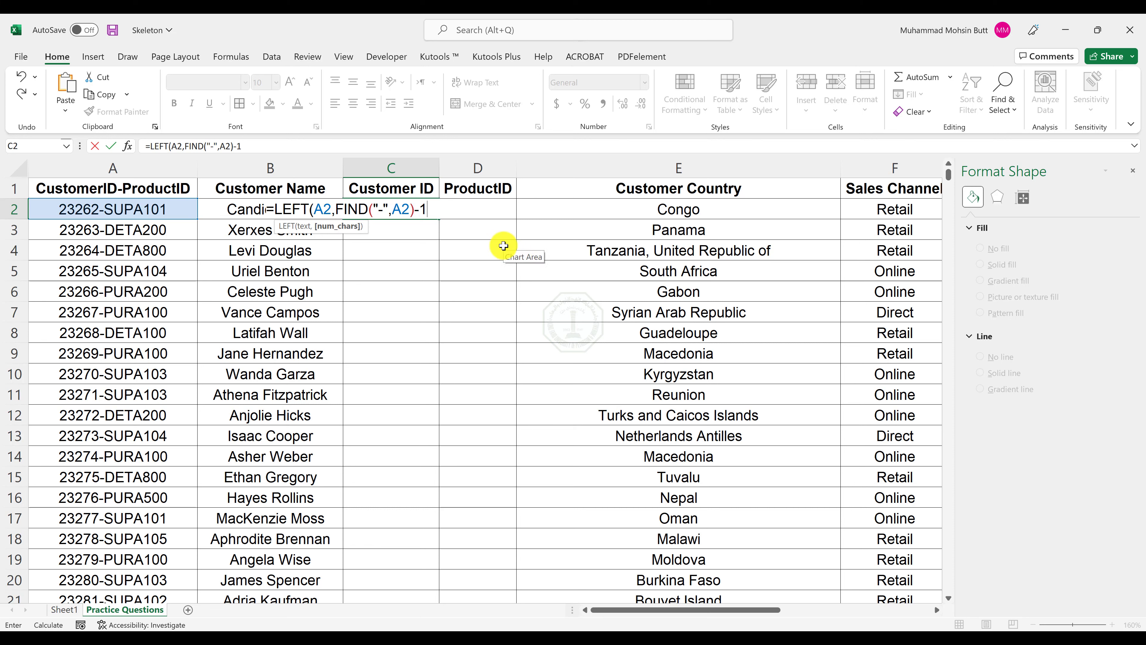
text())
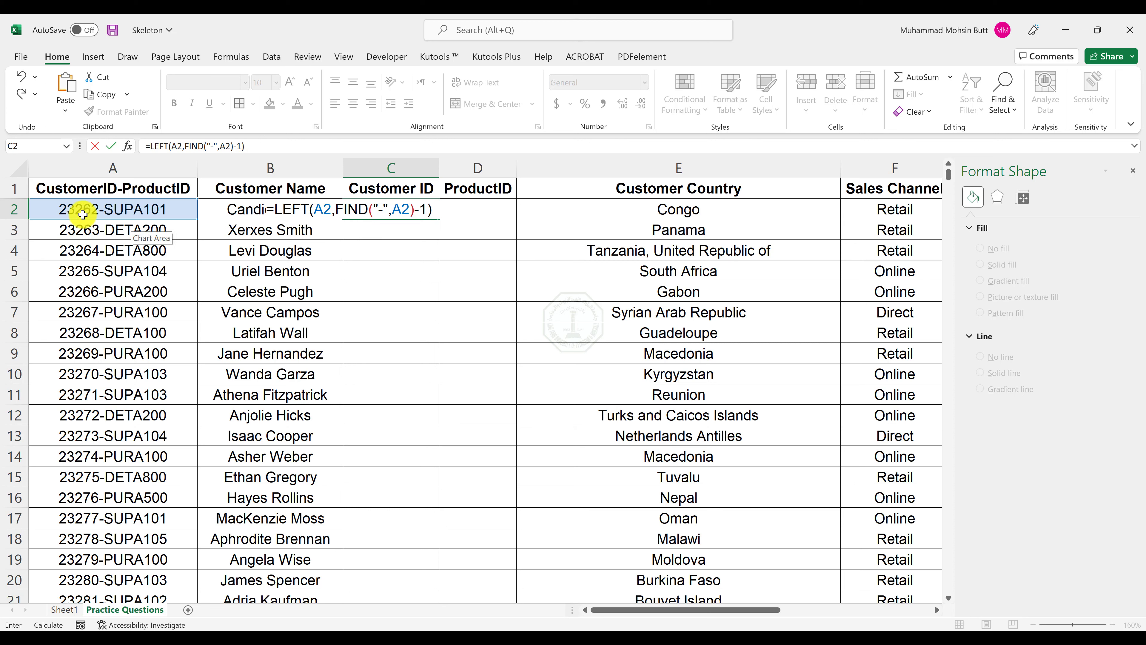
key(ctrl+Return)
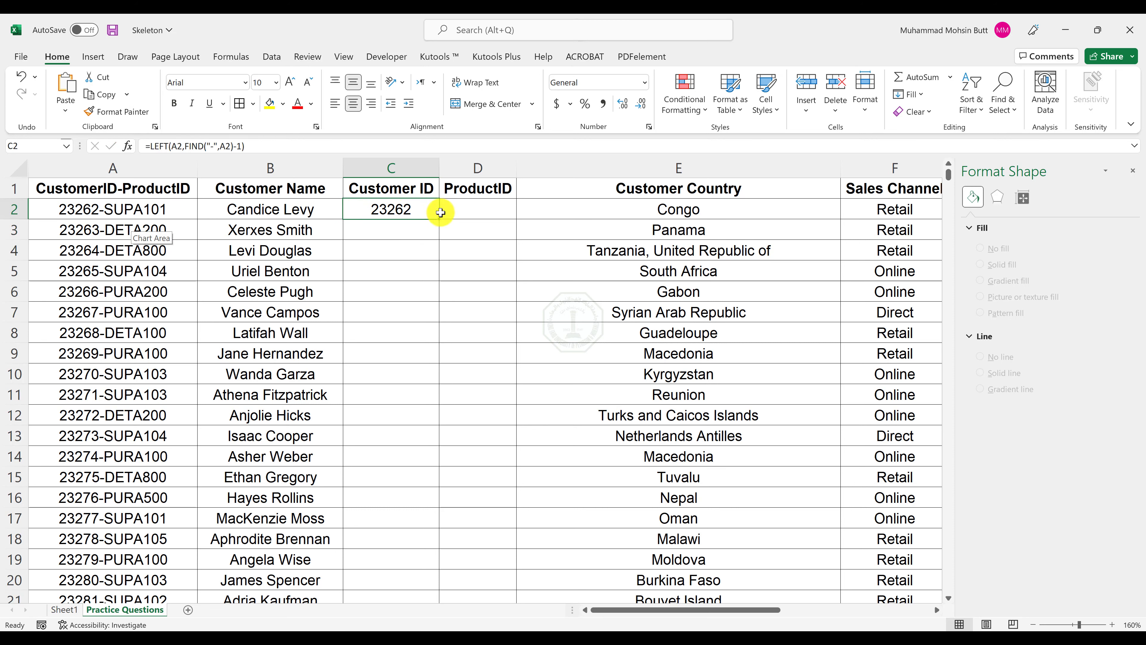
Fill the Customer ID formula from C2 down the column and select D2, the first ProductID cell.
click(441, 222)
click(435, 217)
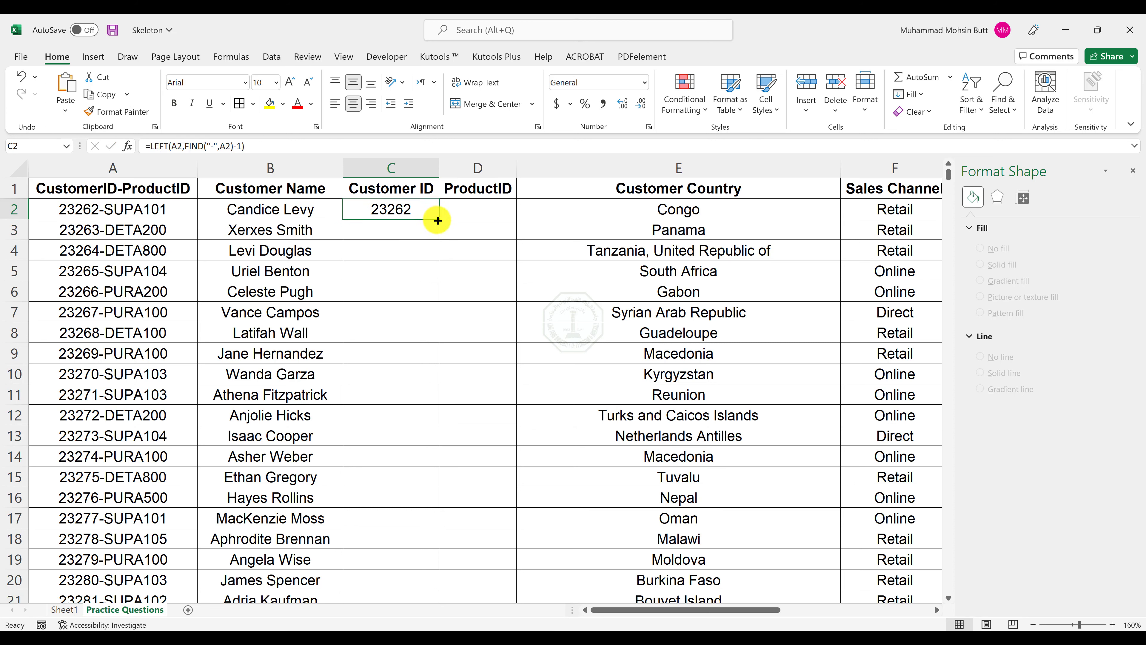
double_click(440, 219)
click(454, 208)
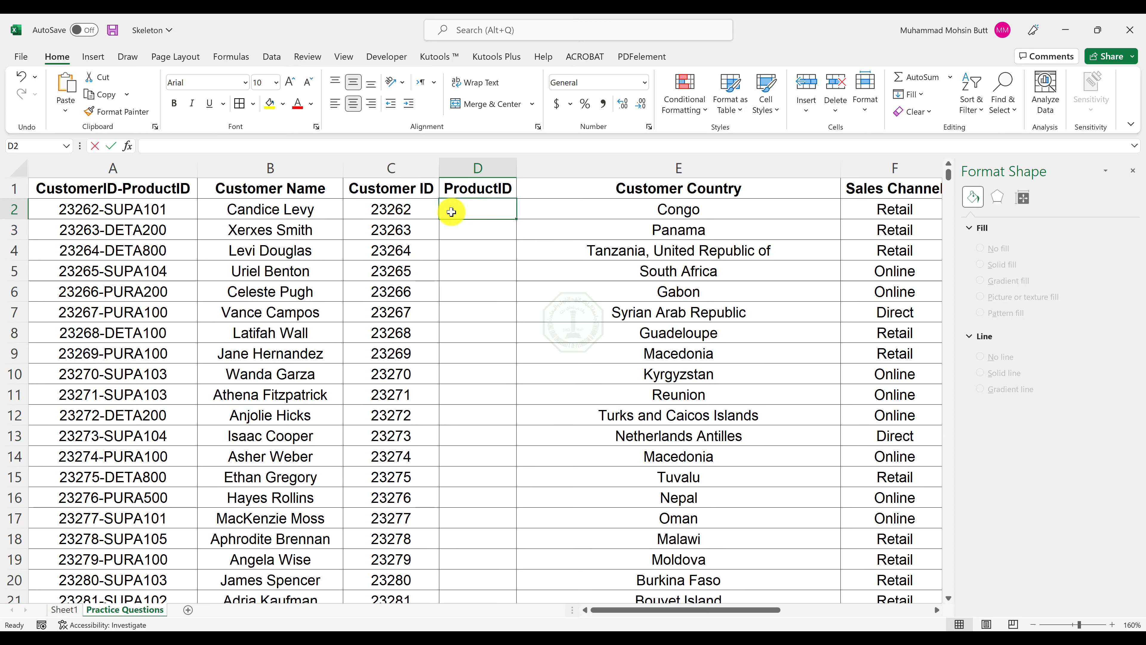
Build the formula =RIGHT(A2,LEN(A2)-FIND("-",A2) in D2 to extract the Product ID from column A.
text(=right)
key(Tab)
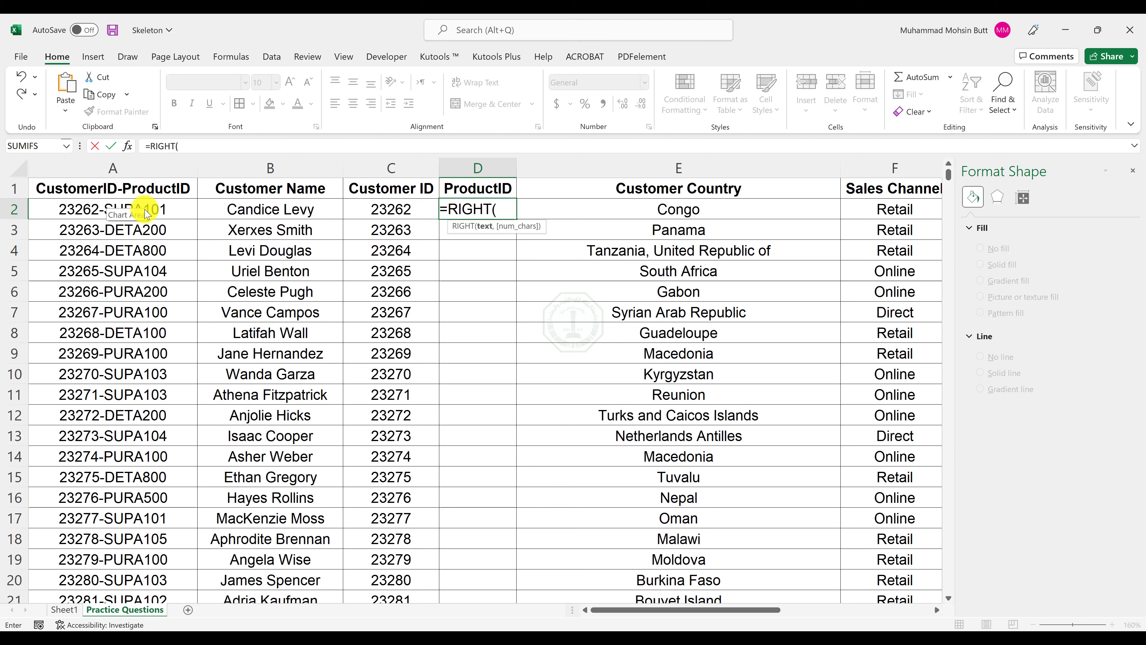
click(153, 207)
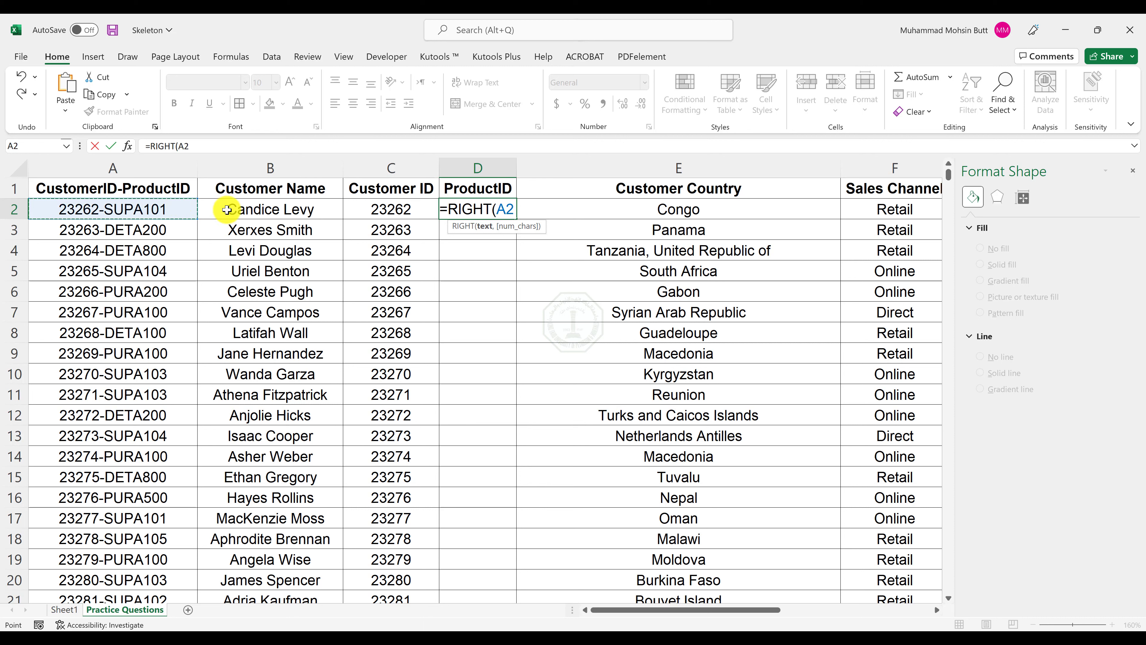
text(,)
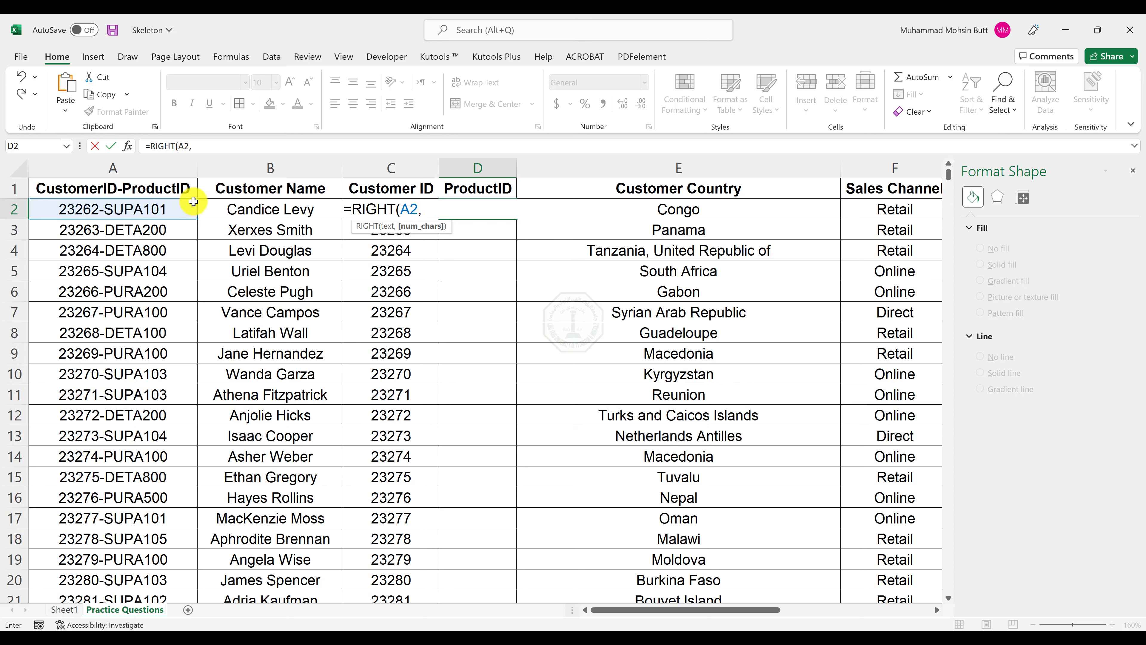
text(len)
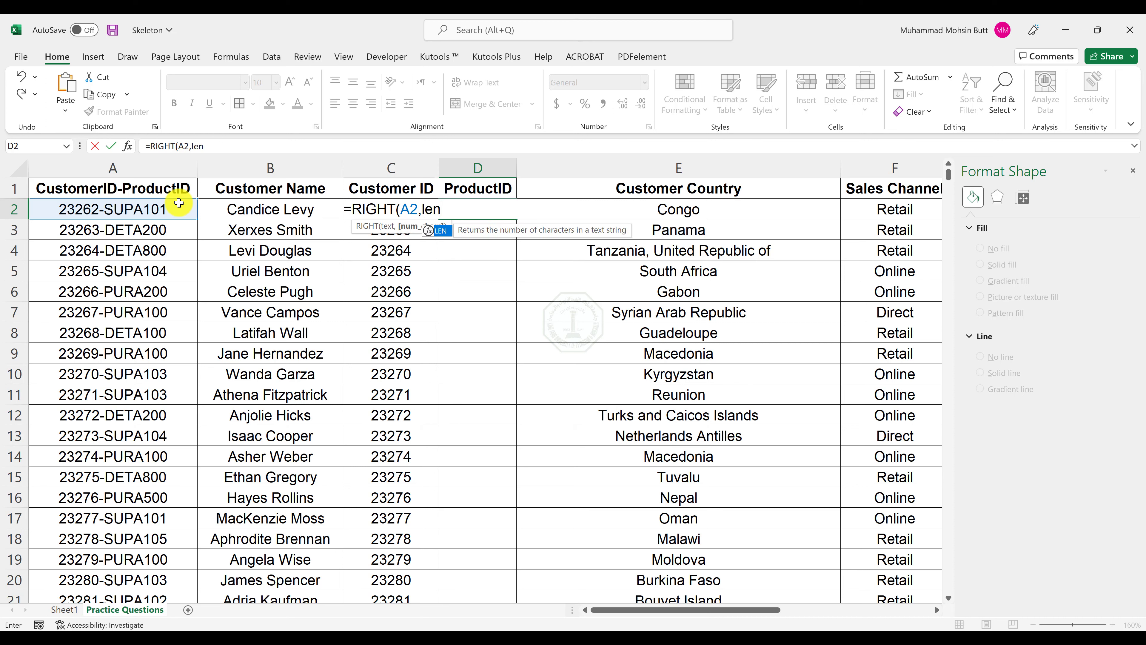
text(()
click(179, 203)
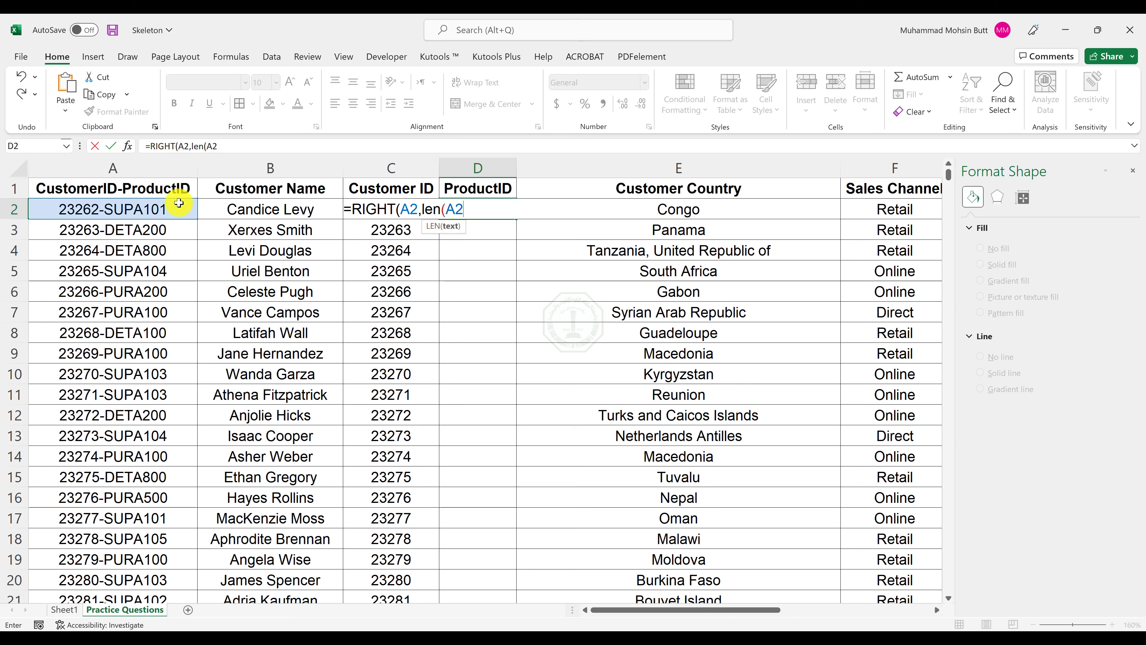
text())
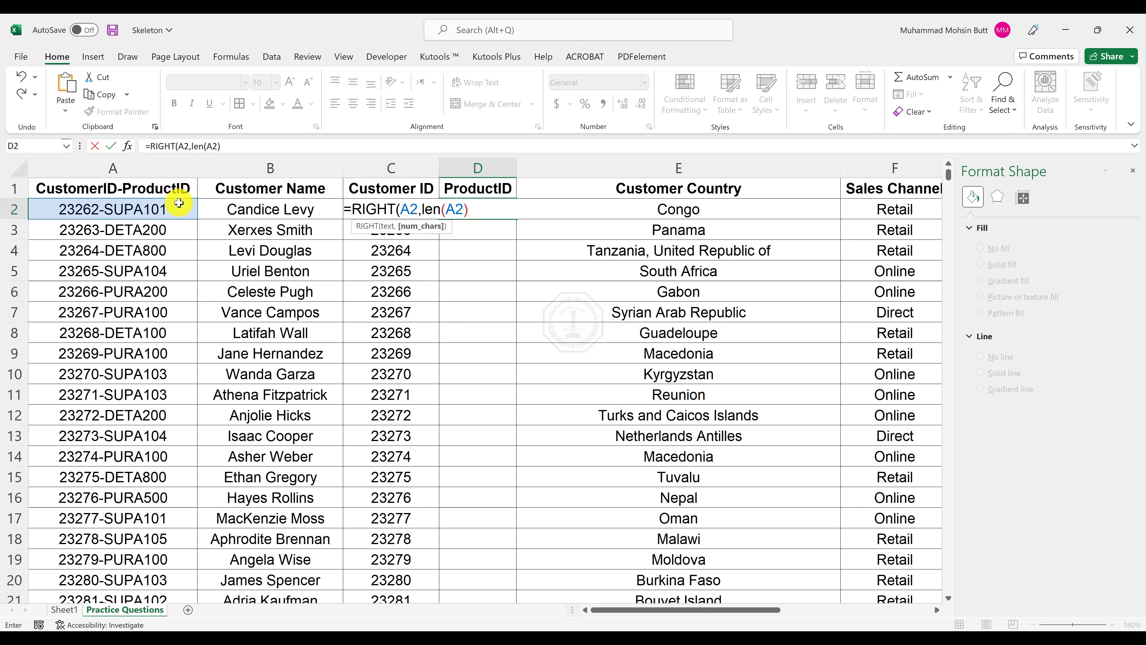
text(-find)
key(Tab)
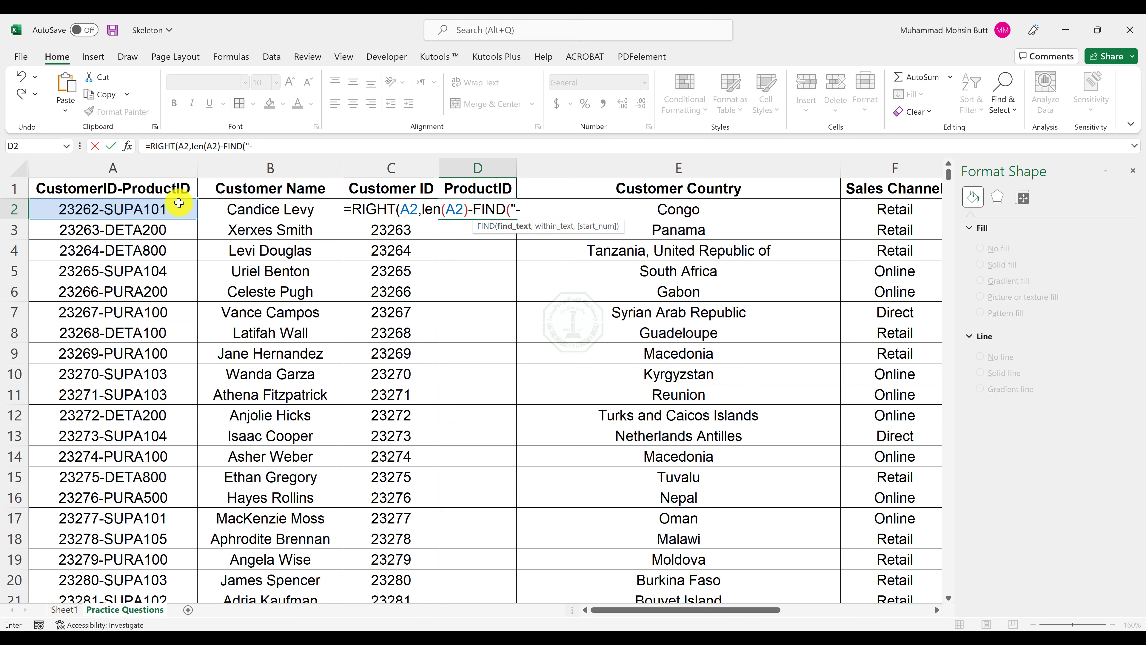
text("-",)
text(A2)
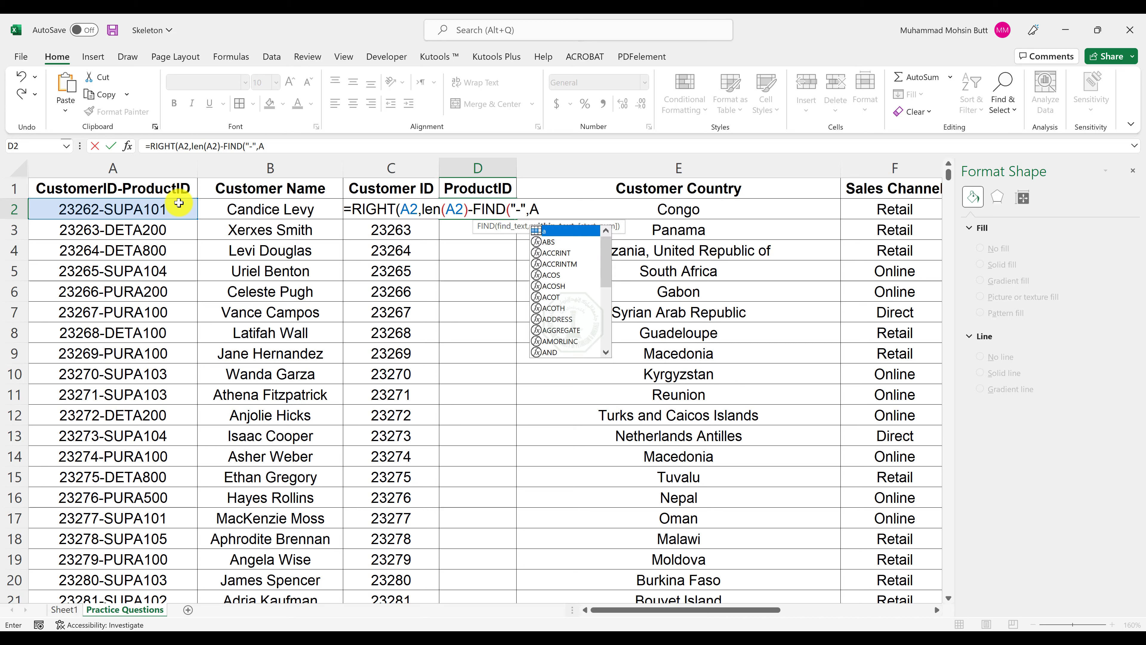
text())
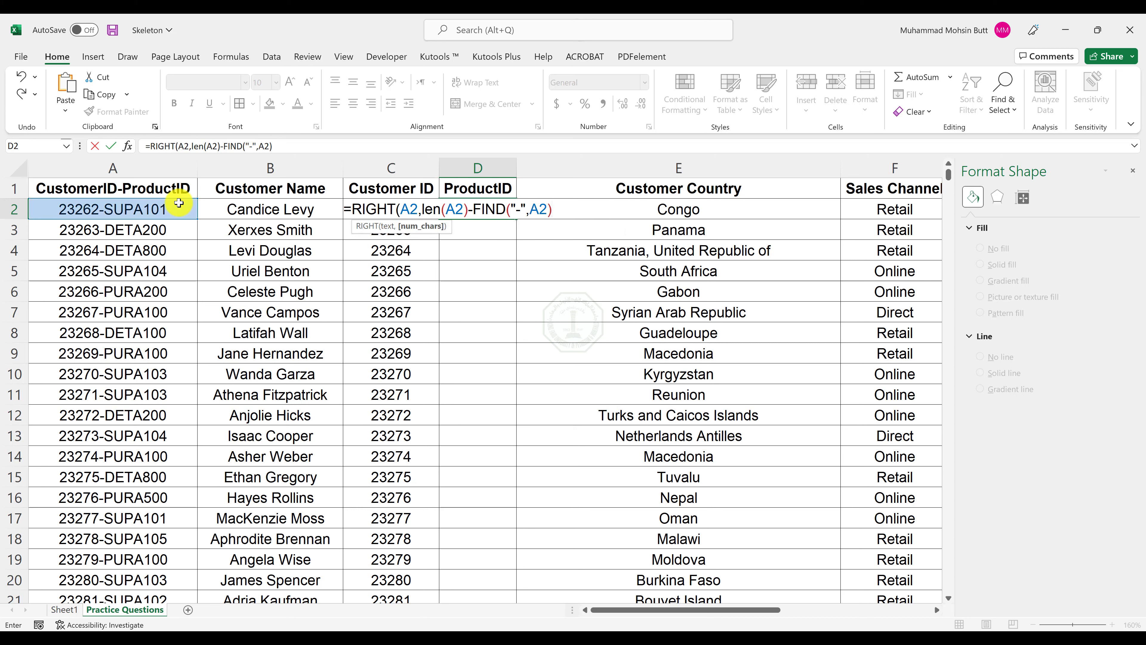
Review the LEN and FIND parts, close the ProductID formula in D2 and fill it down the column.
drag(434, 209, 462, 211)
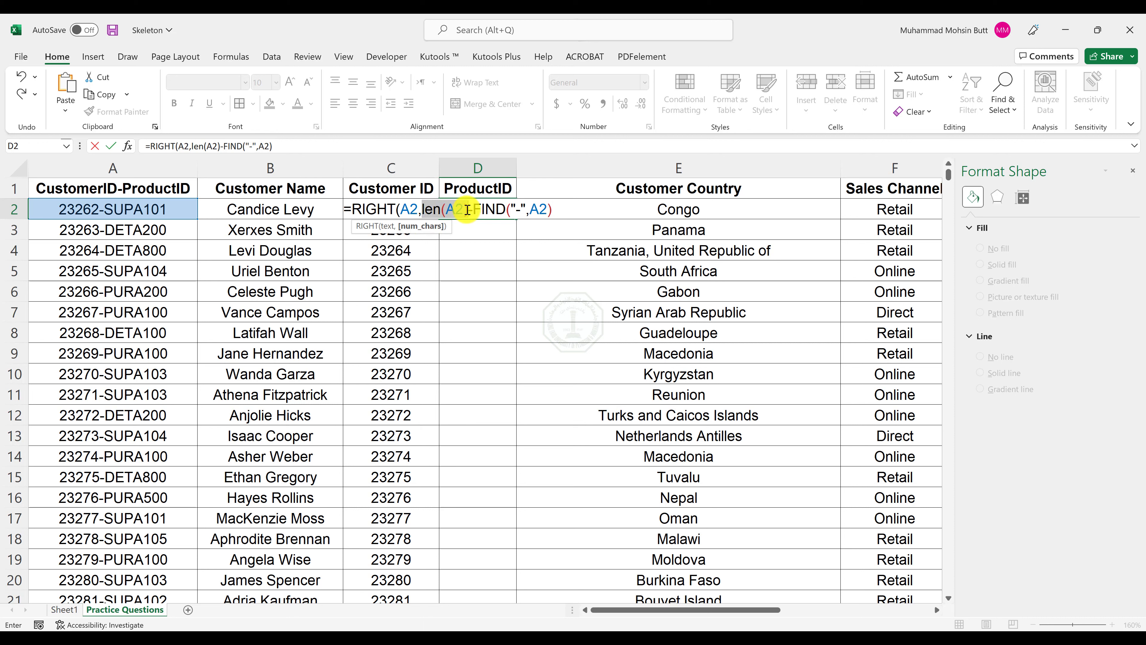
drag(472, 209, 550, 208)
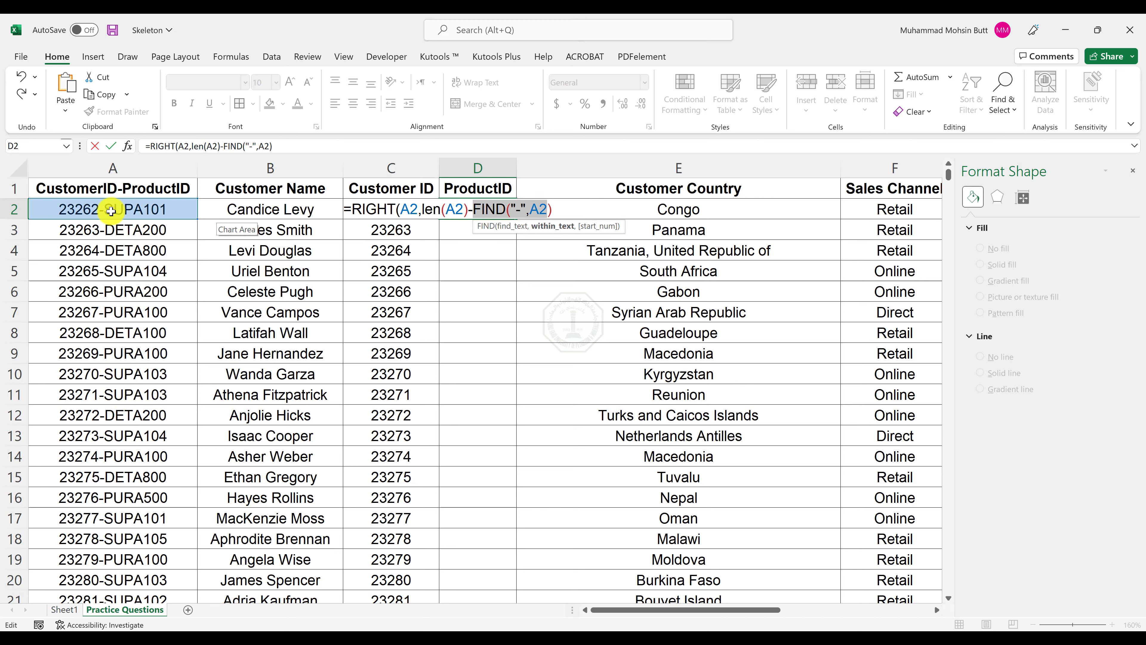
click(559, 213)
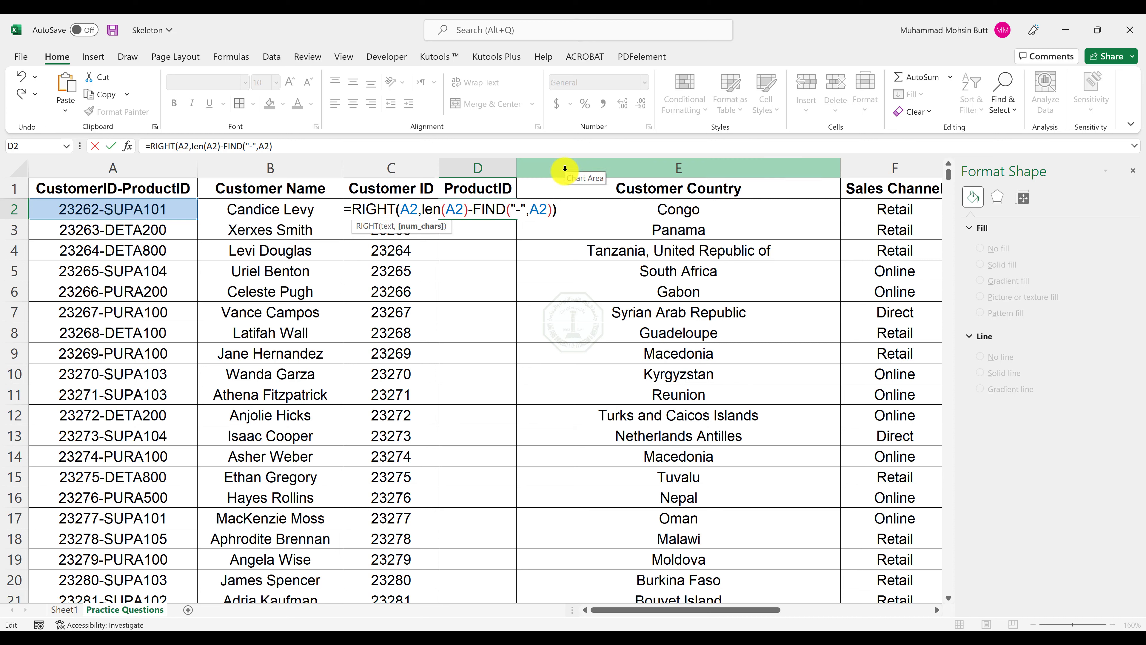
text())
key(Return)
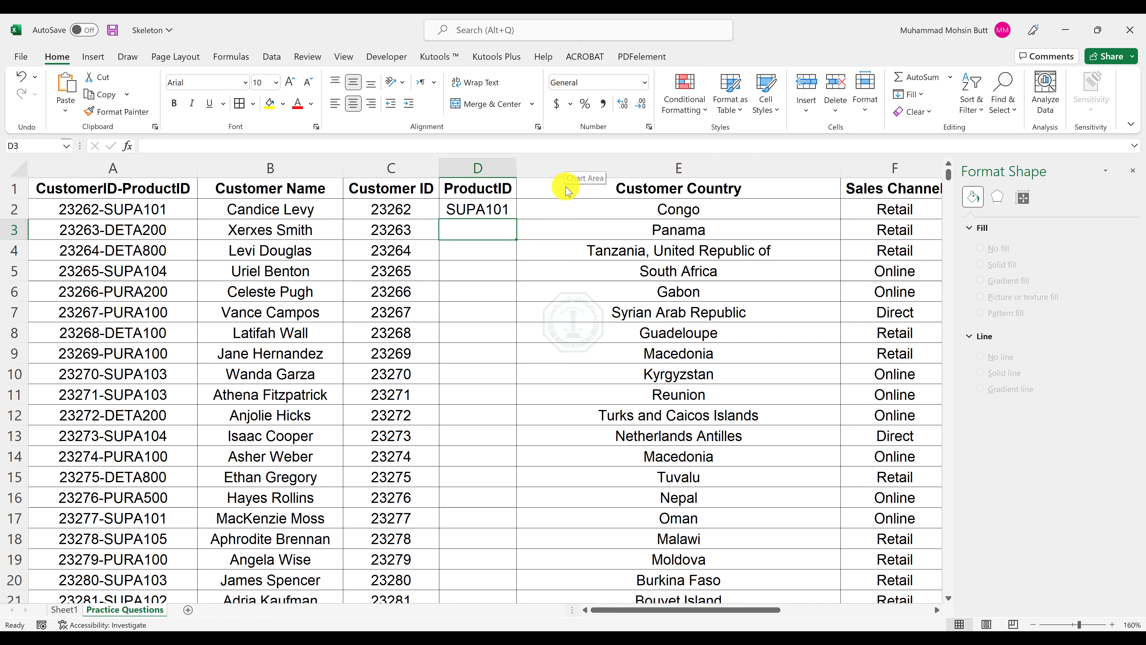
click(504, 210)
double_click(513, 217)
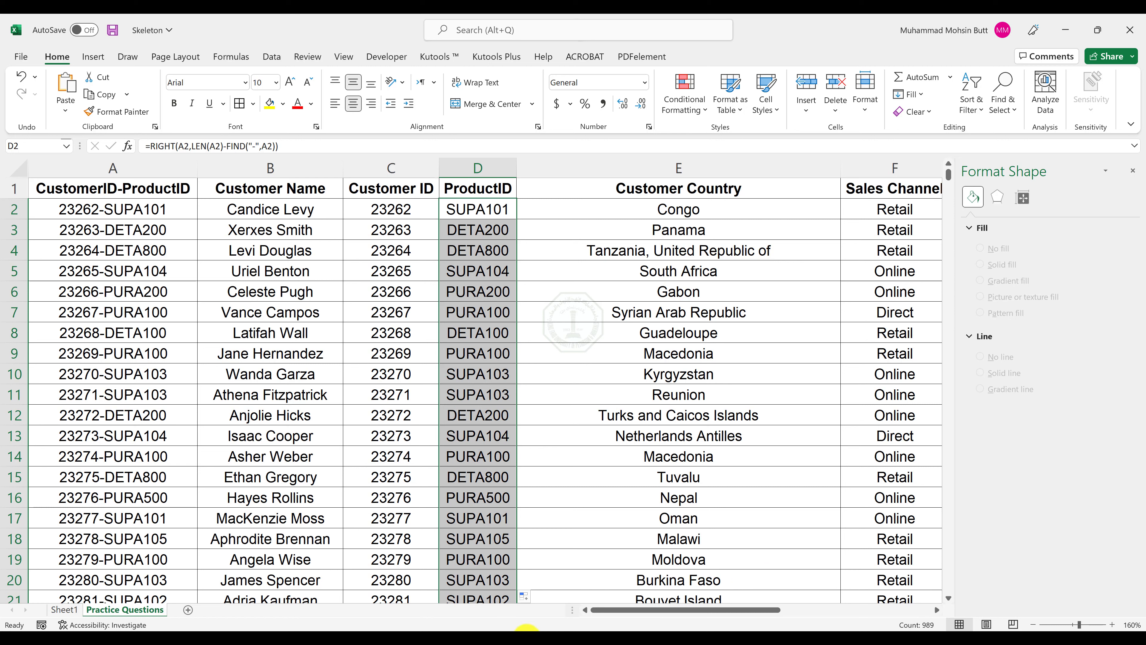
Switch to the Word Instructions document and read task 10 about using VLOOKUP for the questions in M2:M4.
click(409, 642)
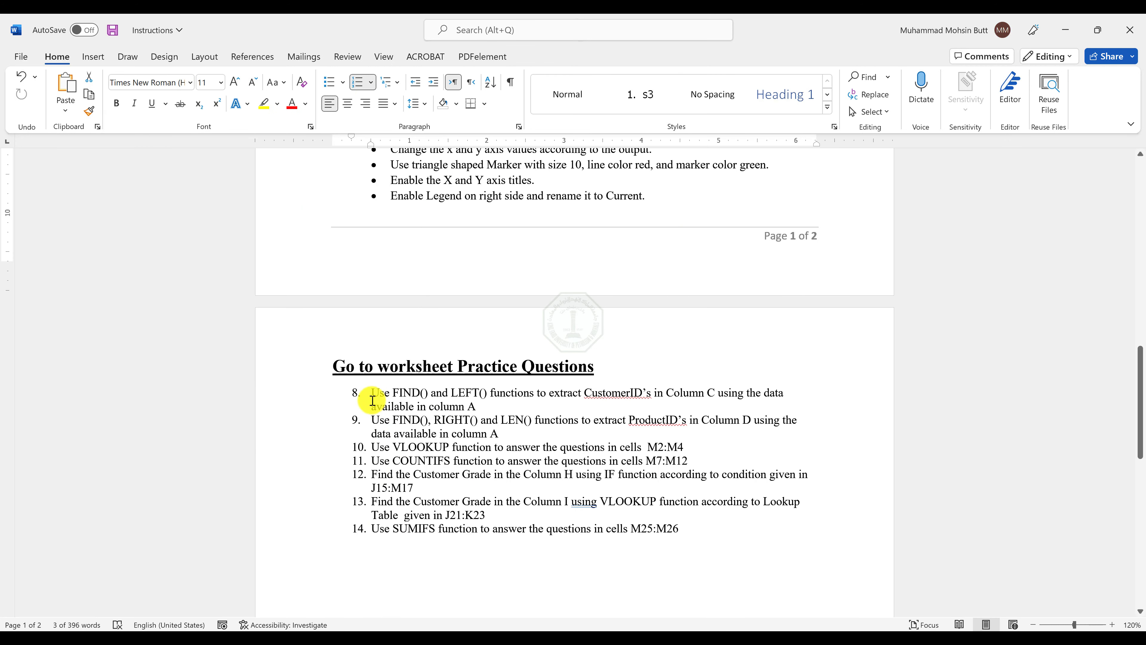
drag(374, 392, 505, 433)
click(438, 452)
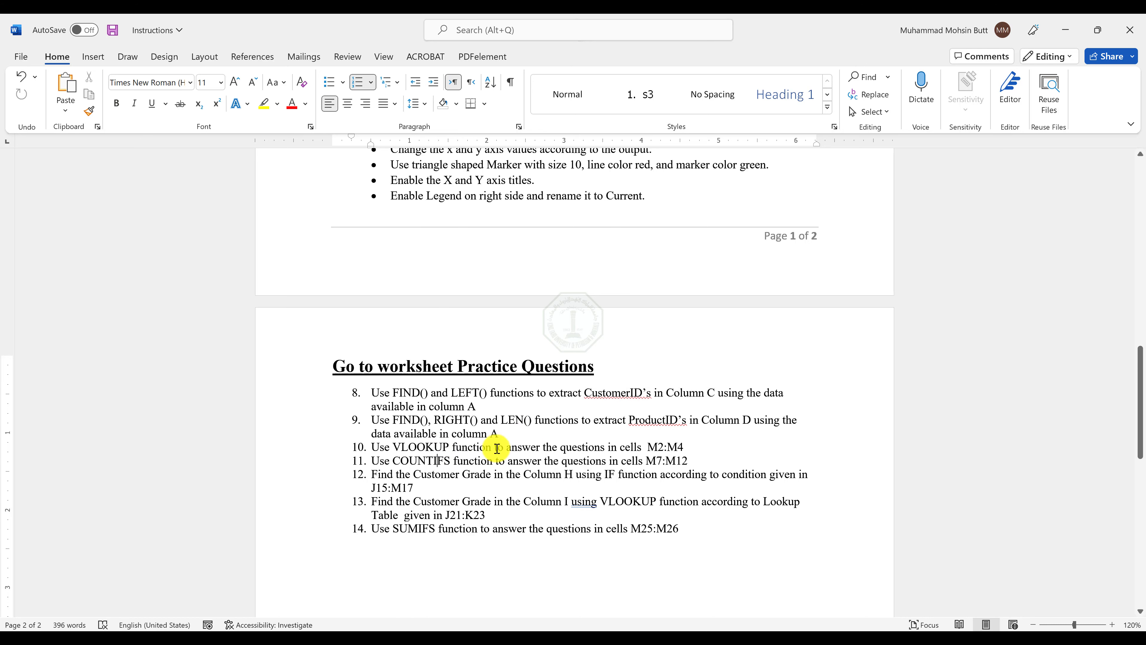
drag(650, 447, 686, 447)
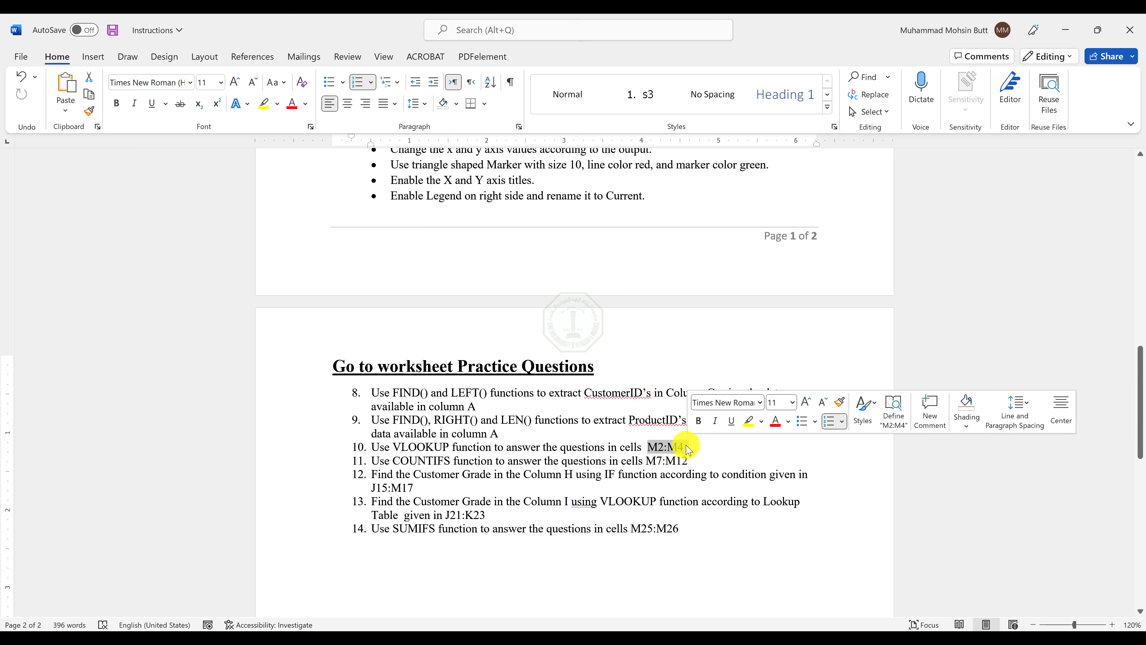
Return to the Skeleton workbook, close the Format Shape pane and bring the VLOOKUP questions into view.
key(alt+Tab)
key(alt+Tab)
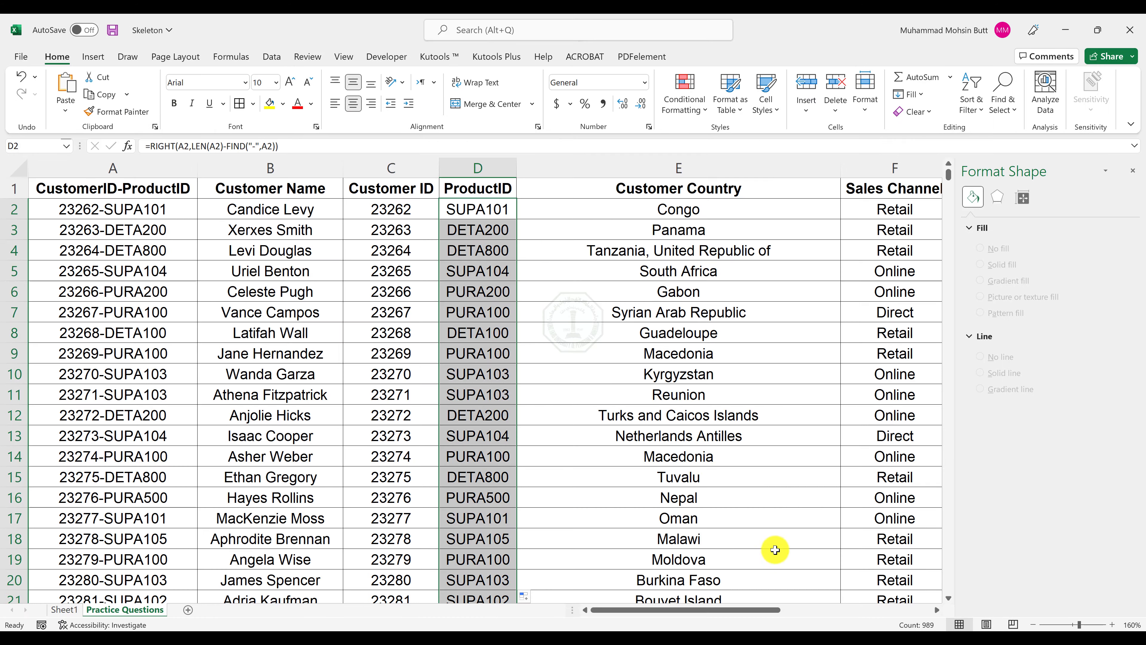
scroll(757, 456, down, 1)
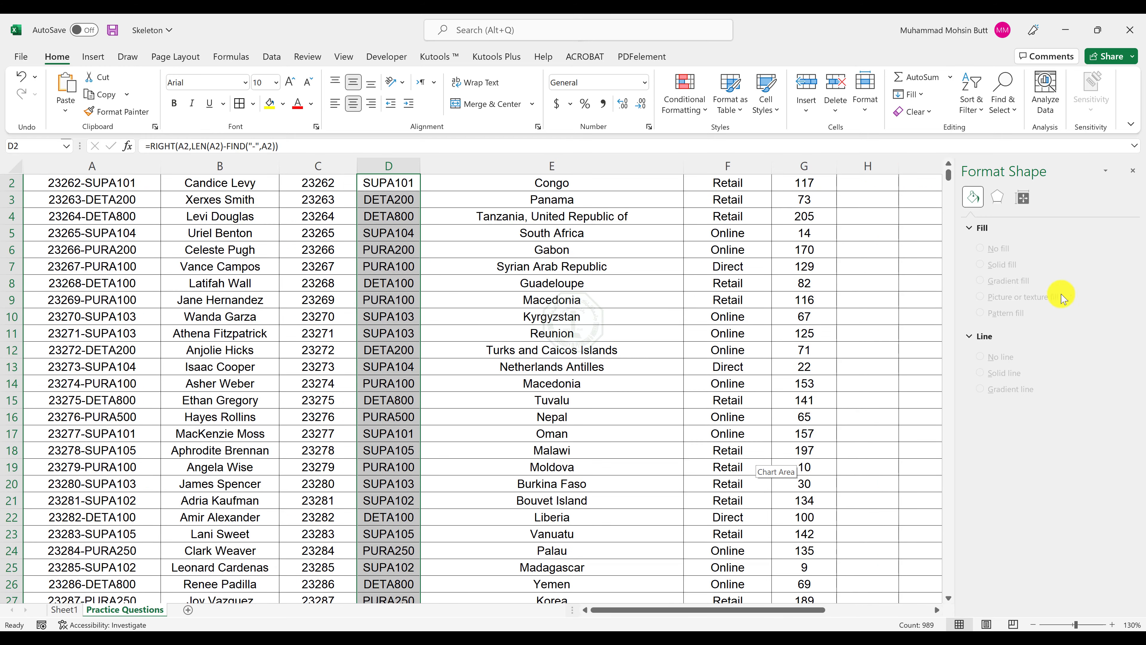
click(1133, 164)
scroll(1001, 402, up, 1)
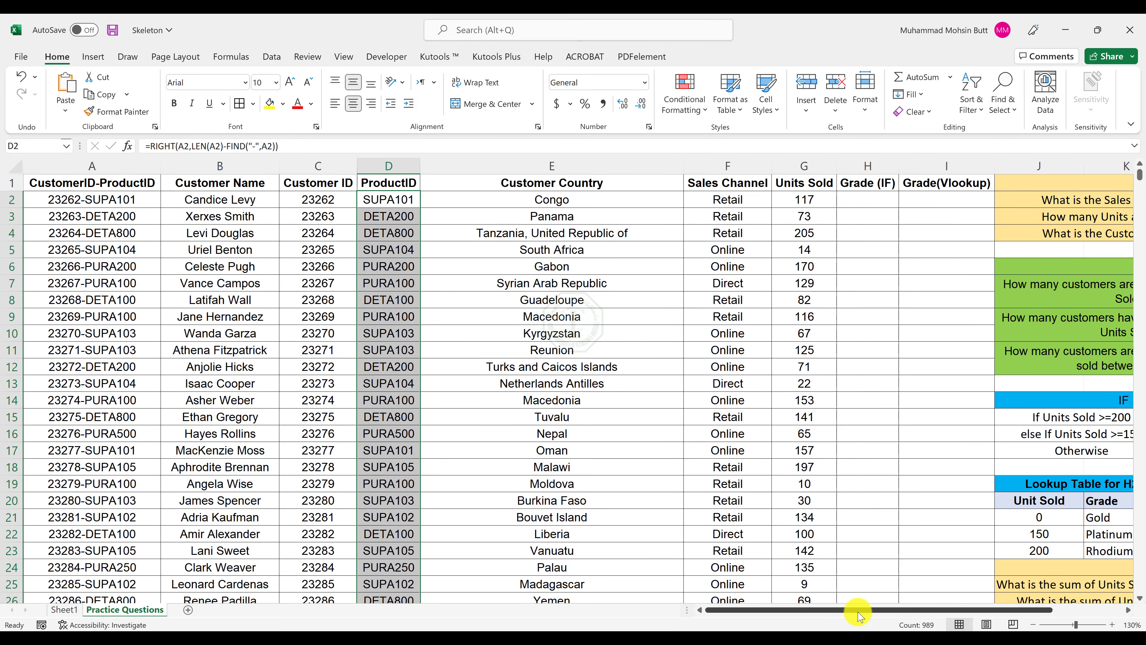
drag(857, 609, 927, 610)
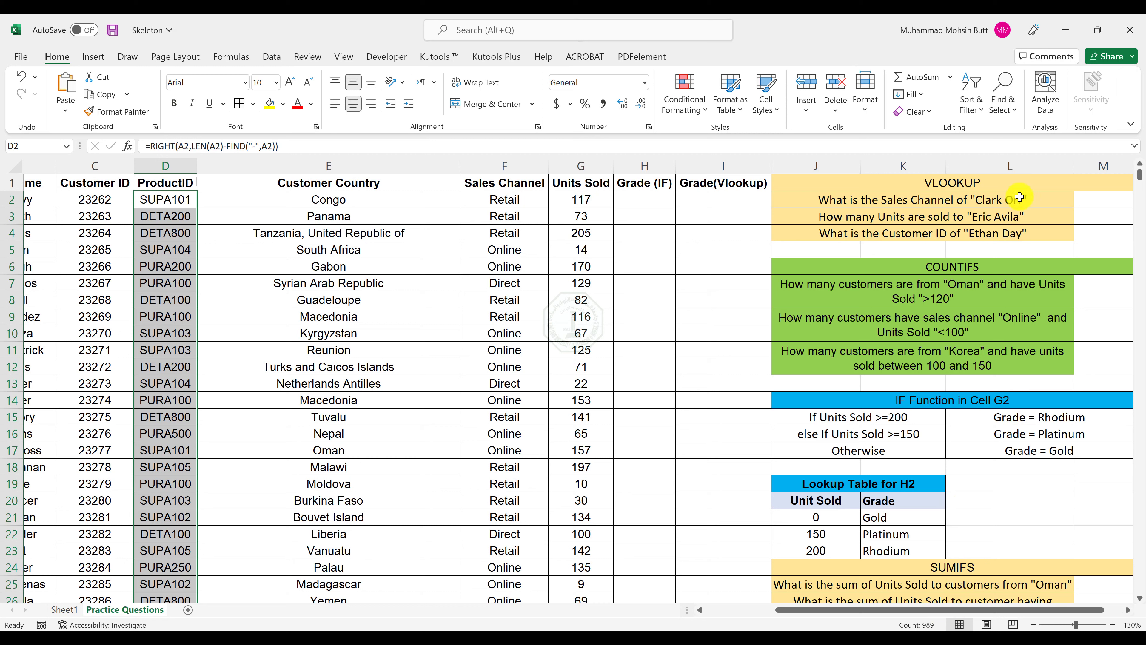
Insert a VLOOKUP function in M2 with the customer's name from the Sales Channel question as the lookup value.
click(1095, 201)
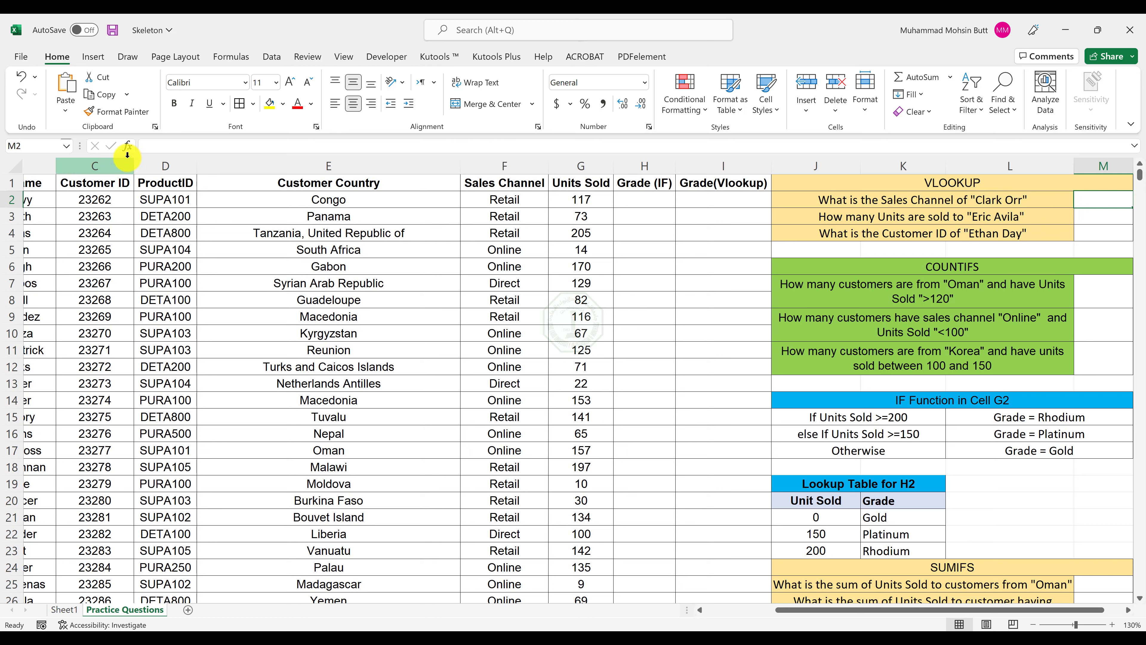
click(129, 147)
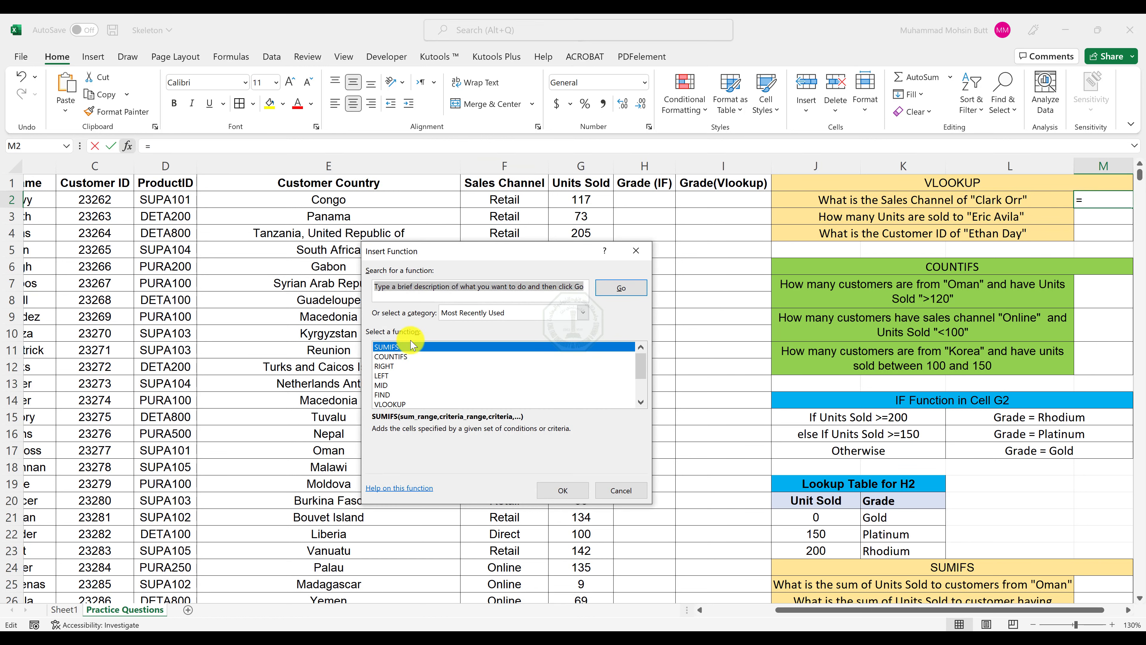
click(396, 403)
double_click(397, 386)
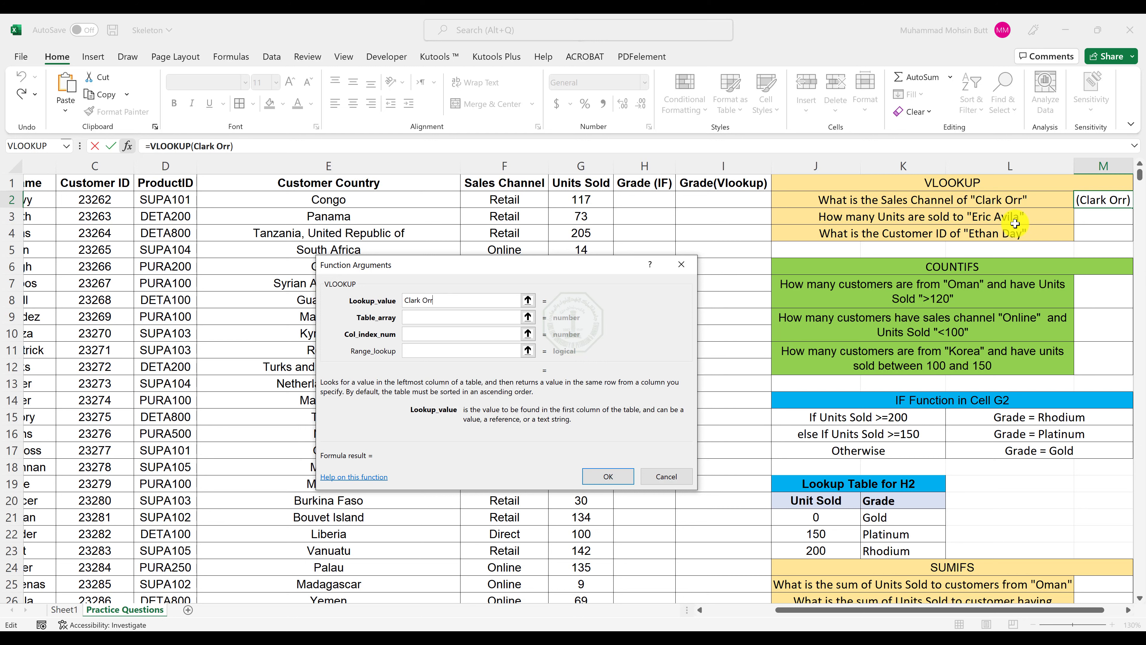
Set the VLOOKUP table array to B2:G990, from the Customer Name column through Units Sold.
click(422, 320)
click(734, 610)
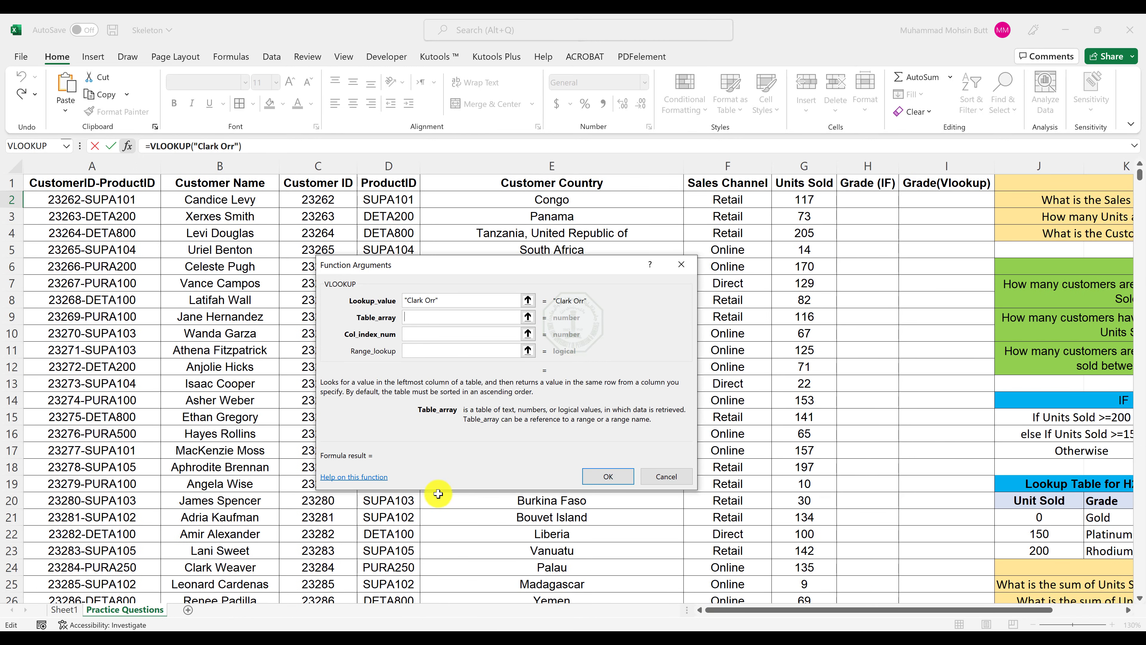
click(222, 199)
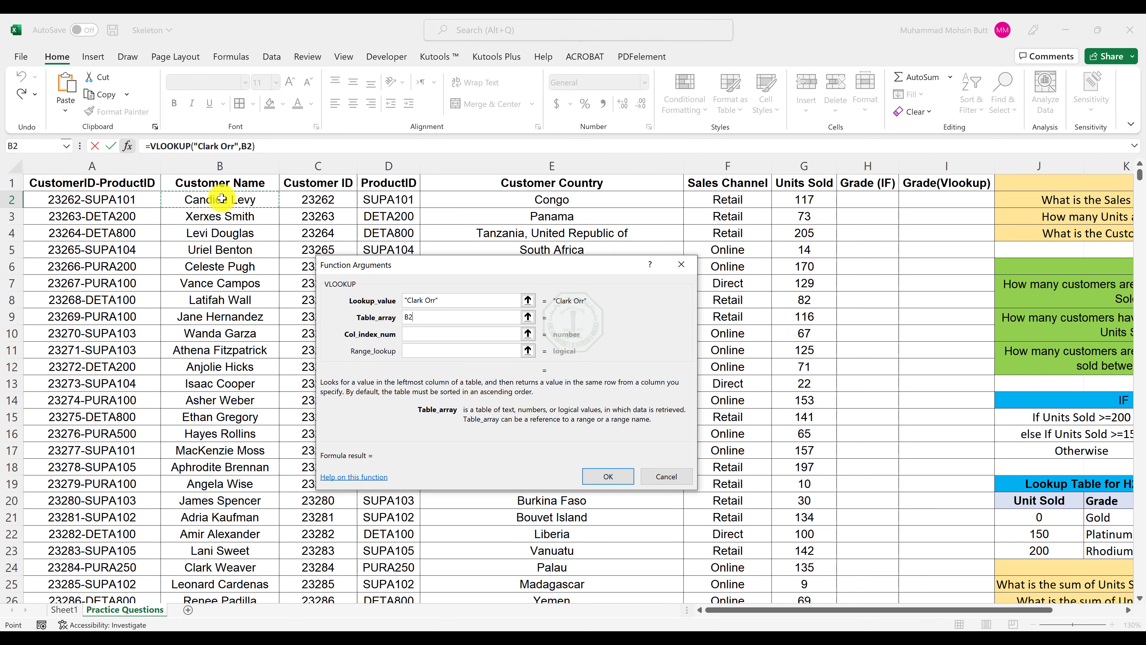
drag(221, 199, 827, 572)
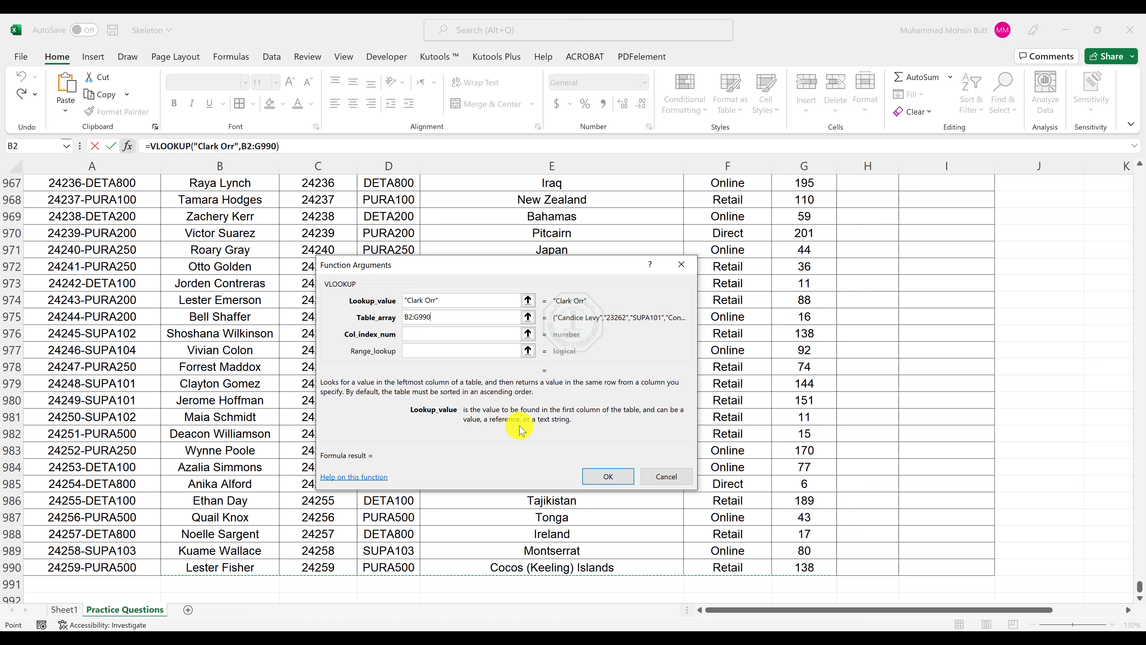
Set the VLOOKUP column index to 5 and range lookup to 0, and complete the Sales Channel formula.
click(442, 333)
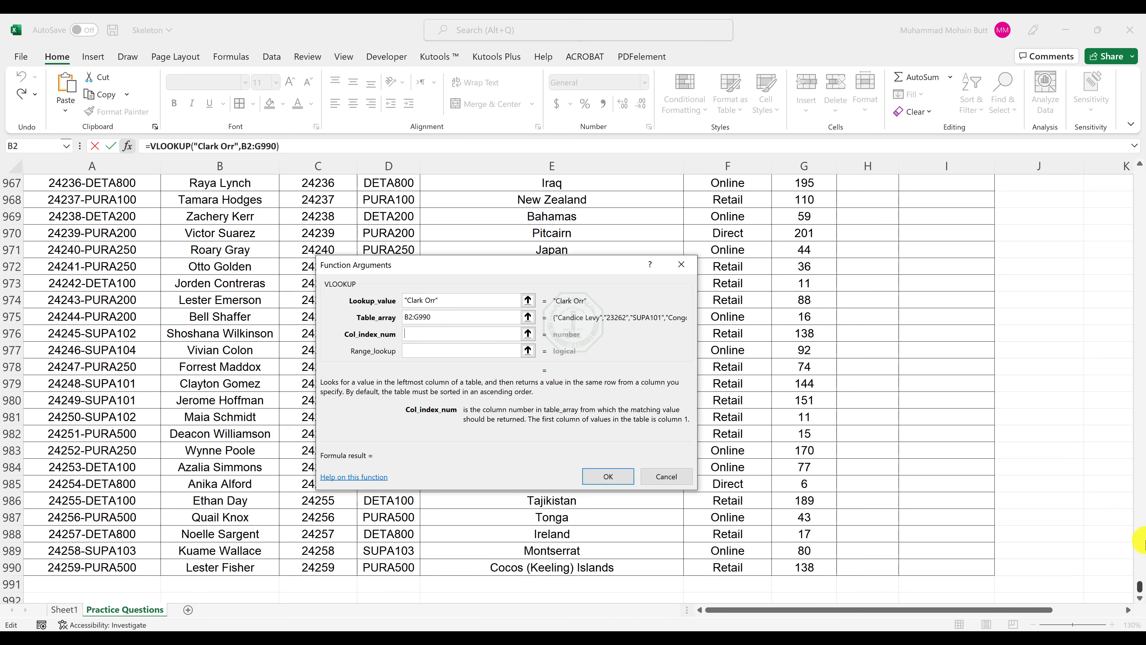
drag(1134, 586, 1133, 177)
drag(1003, 610, 1025, 613)
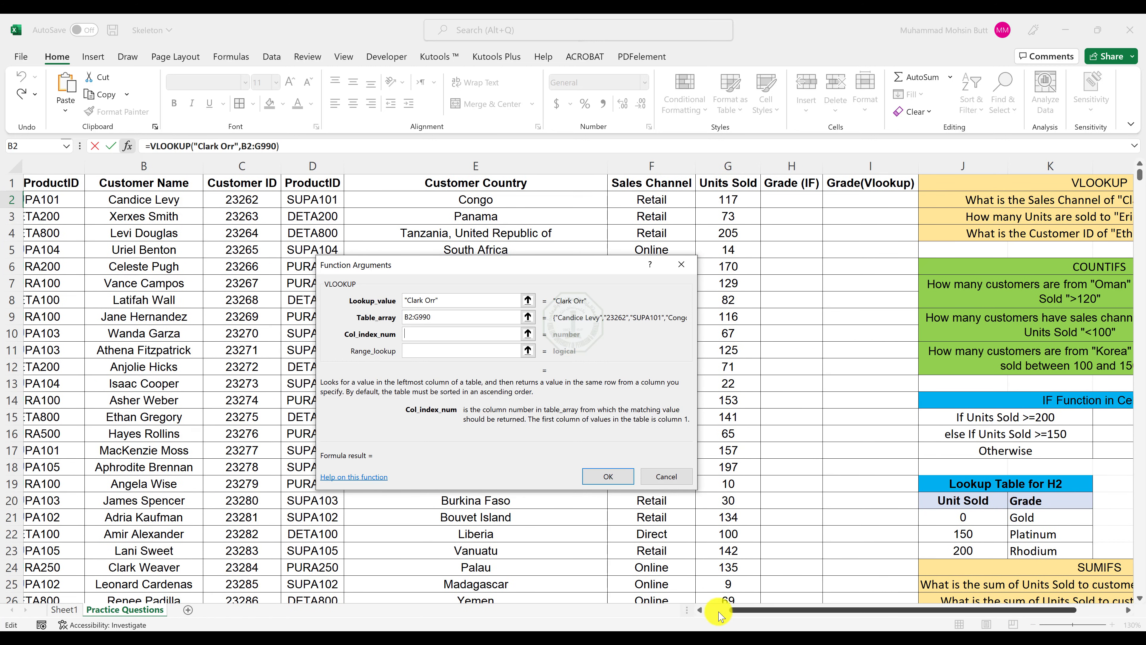
drag(724, 611, 706, 612)
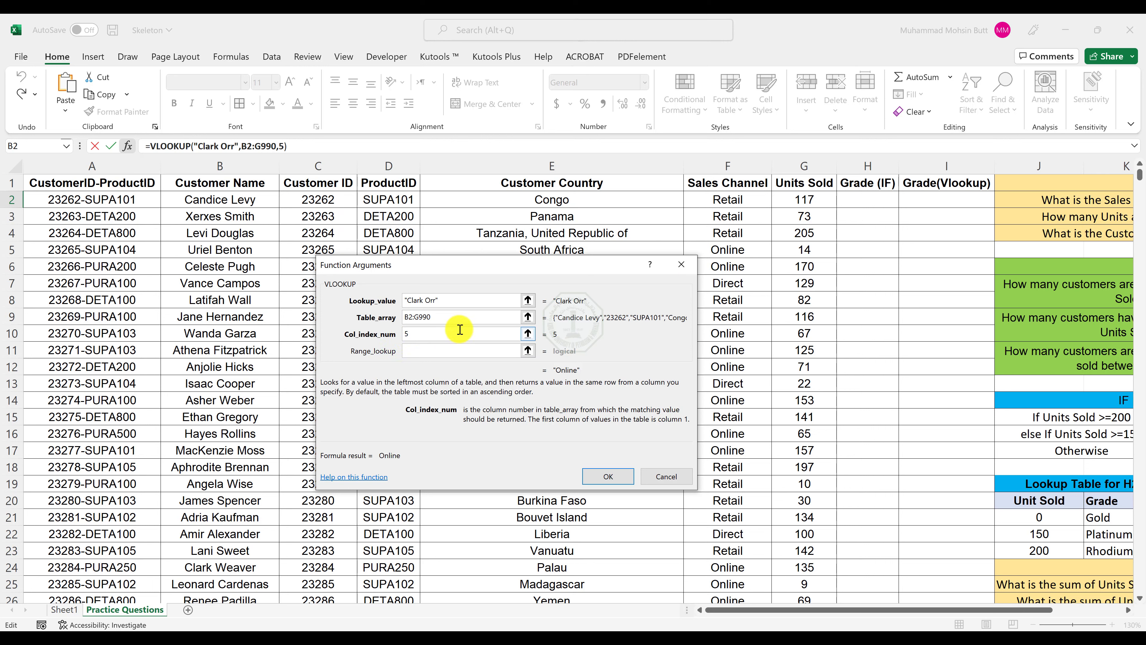
key(Tab)
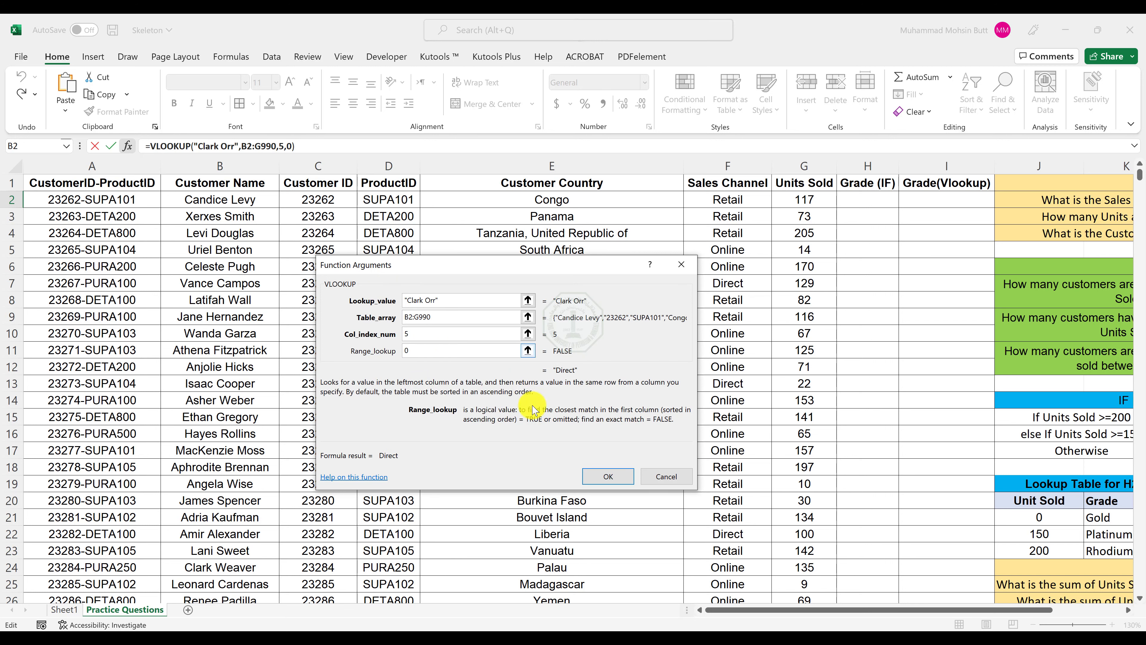
click(609, 478)
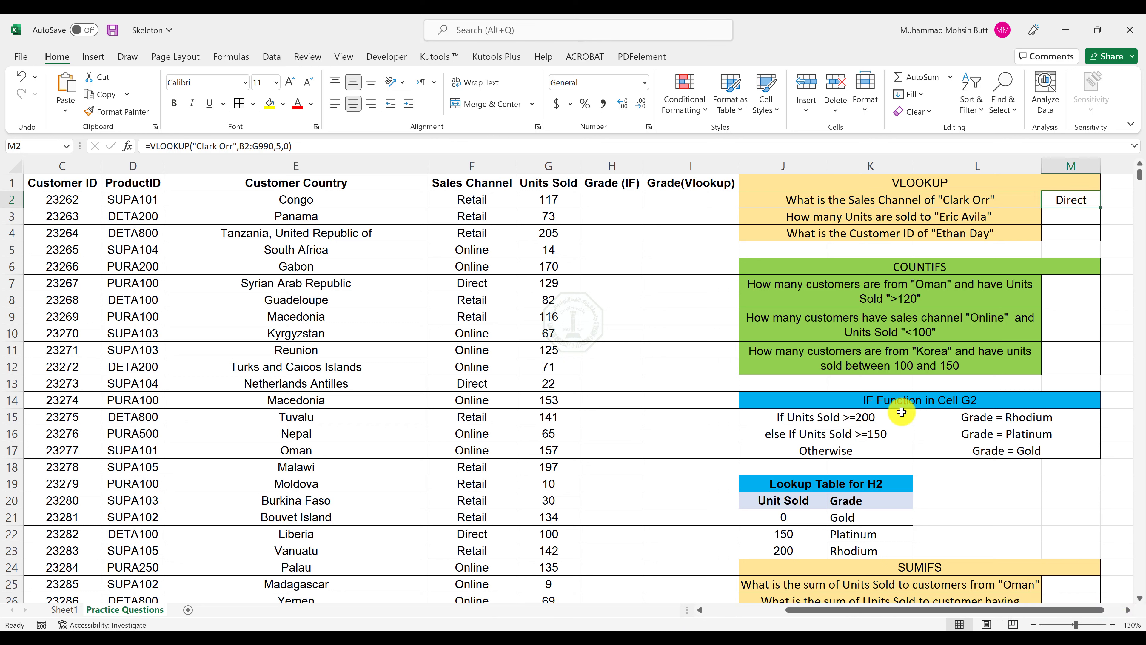
click(667, 638)
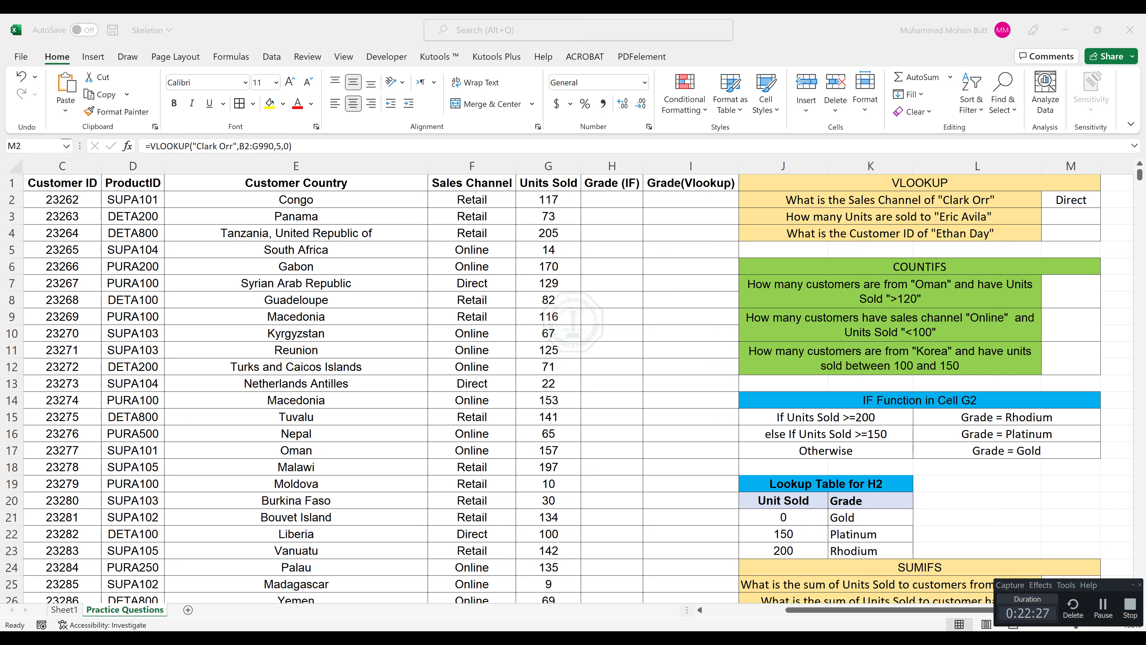
click(1133, 585)
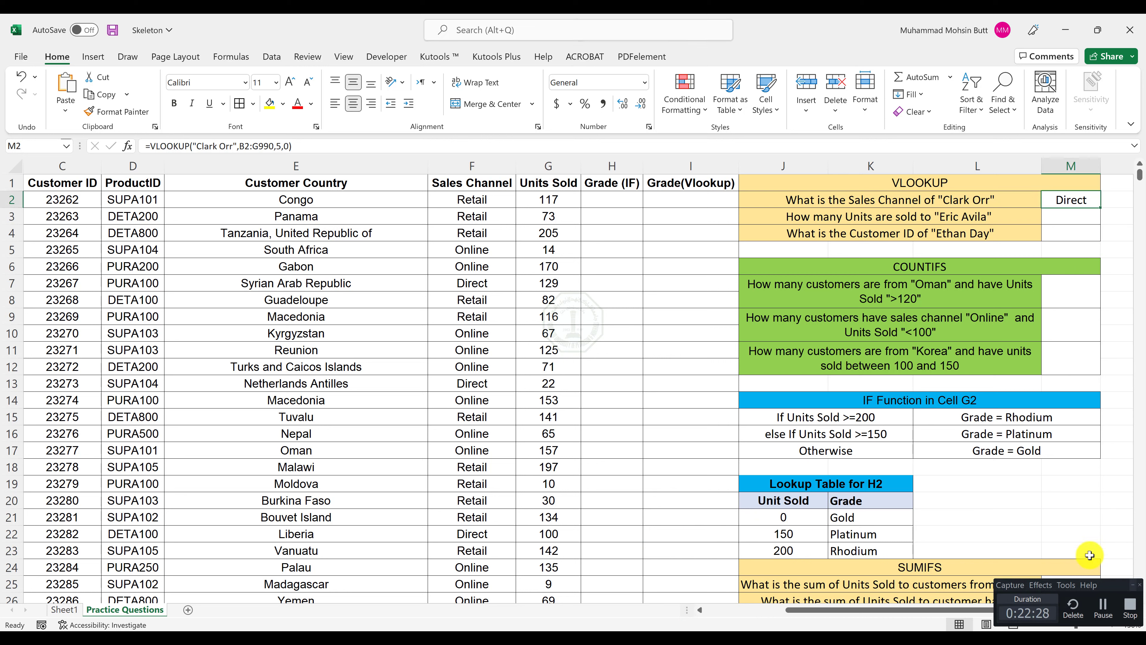
Insert a VLOOKUP function in M3 with the Units Sold question's customer name as lookup value and B2:G990 as table array.
click(1058, 215)
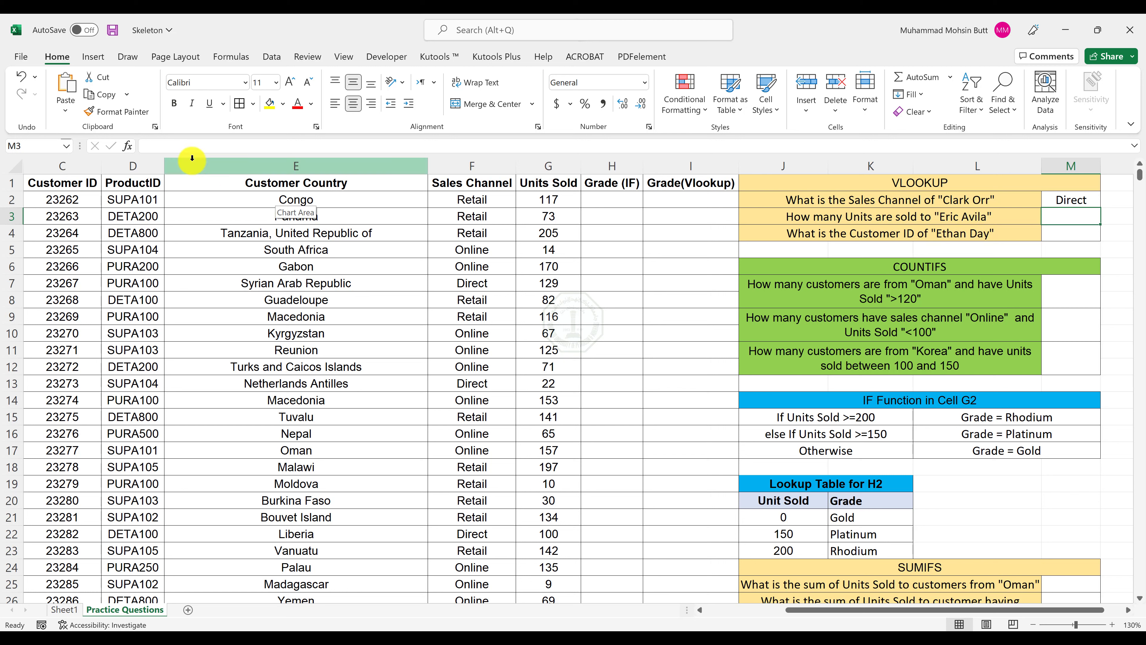
text(=)
key(shift+F3)
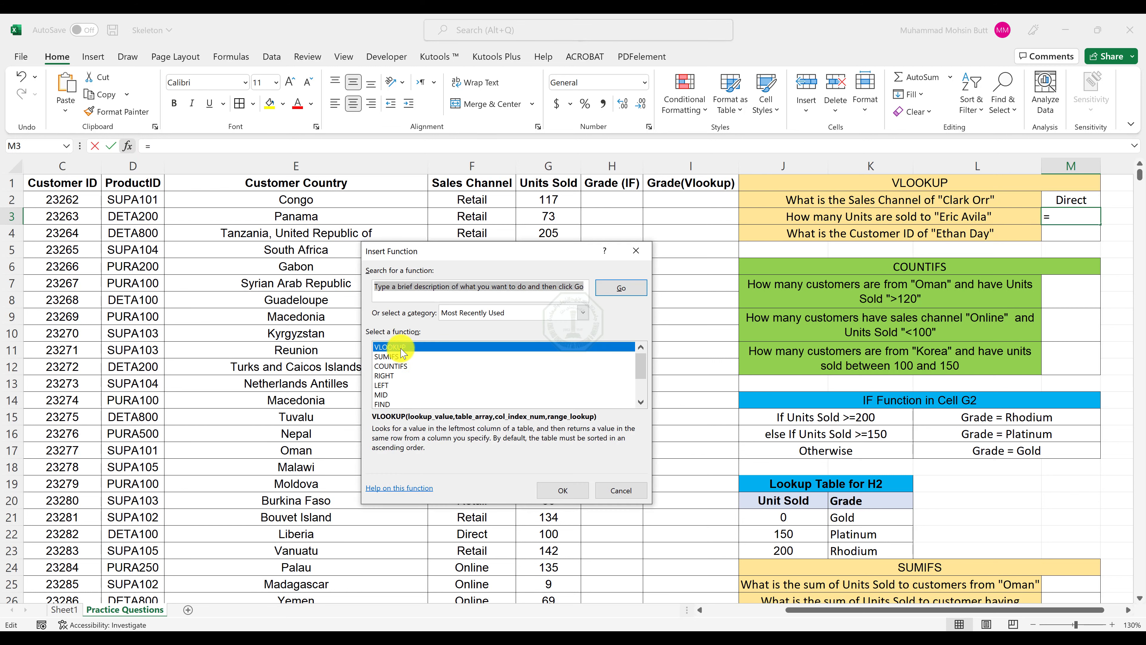
key(Return)
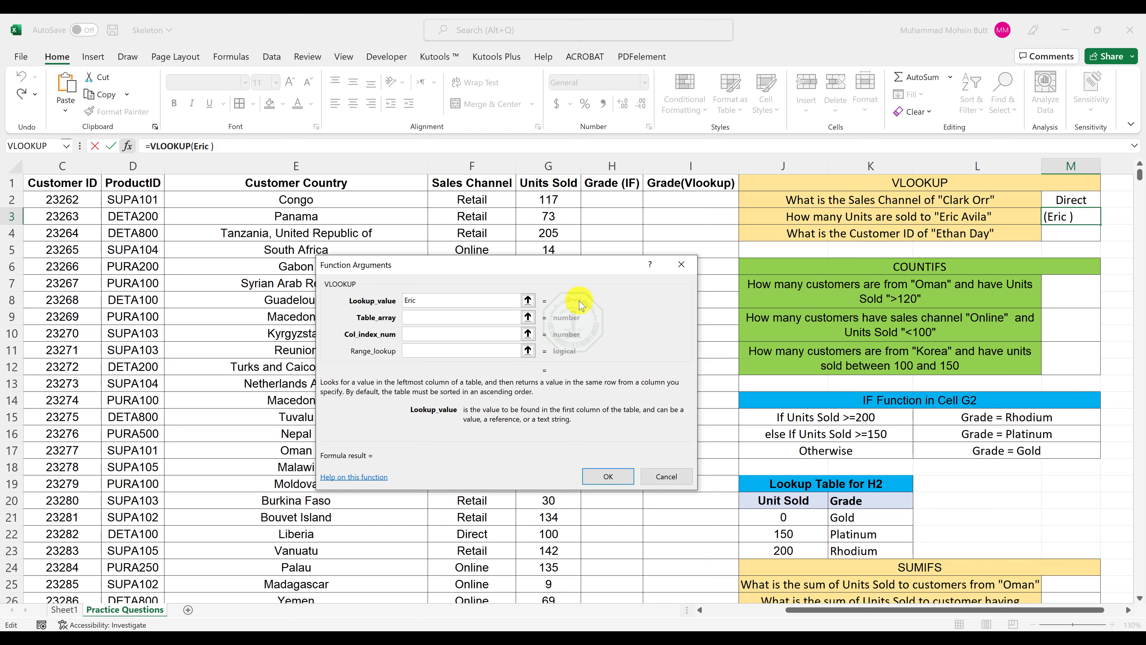
key(Tab)
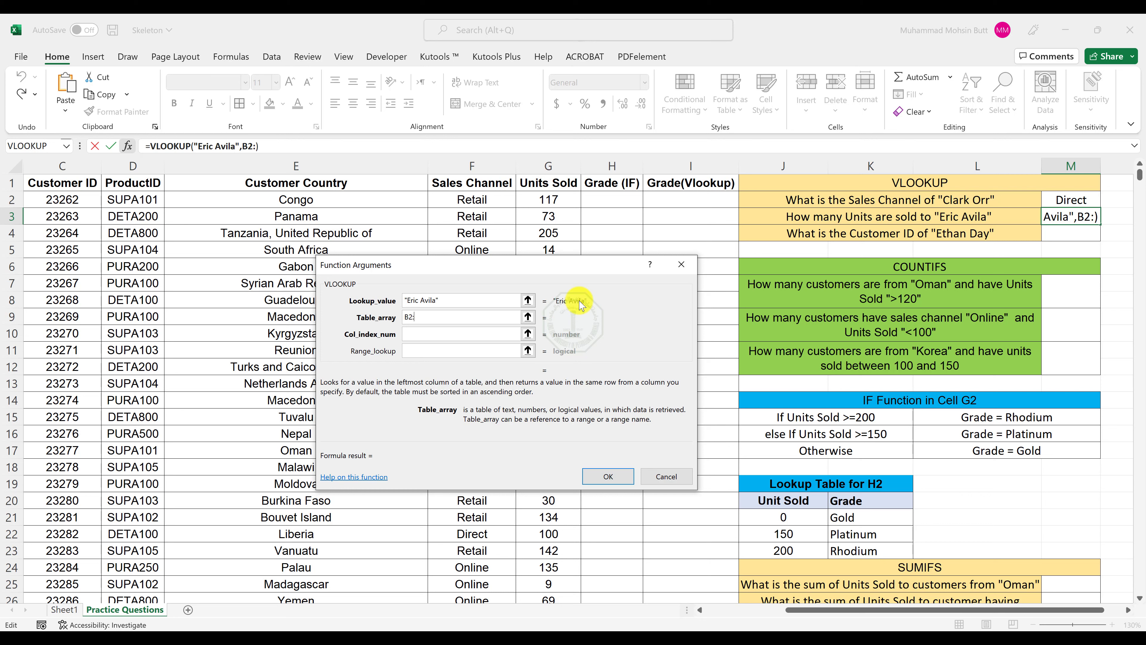
text(B2:G990)
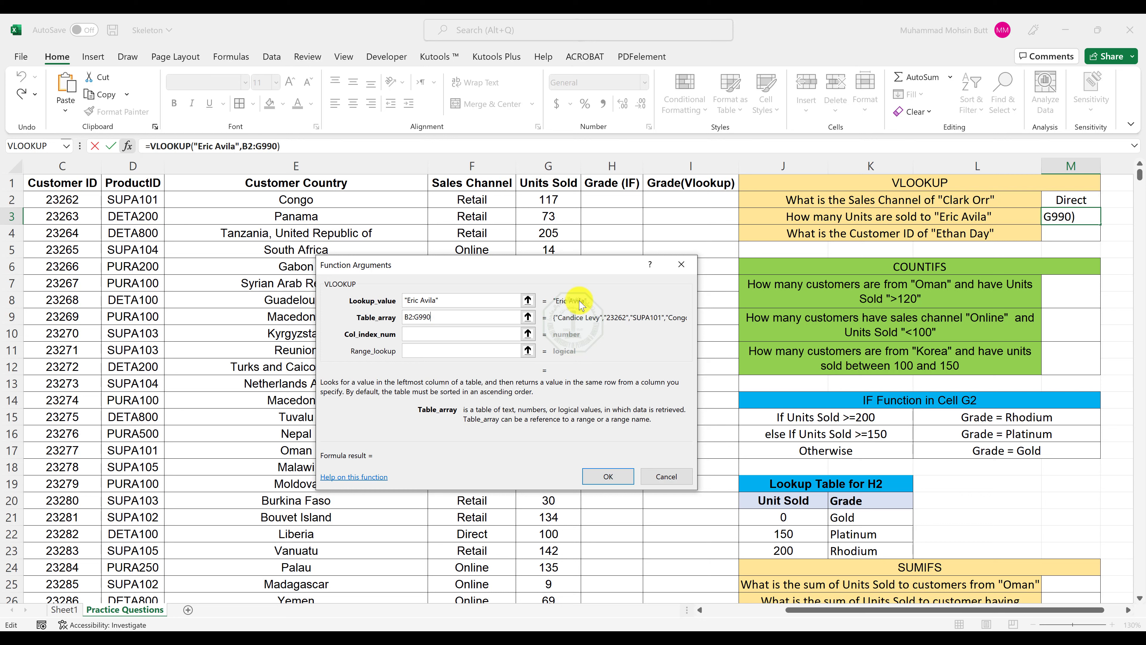
key(Tab)
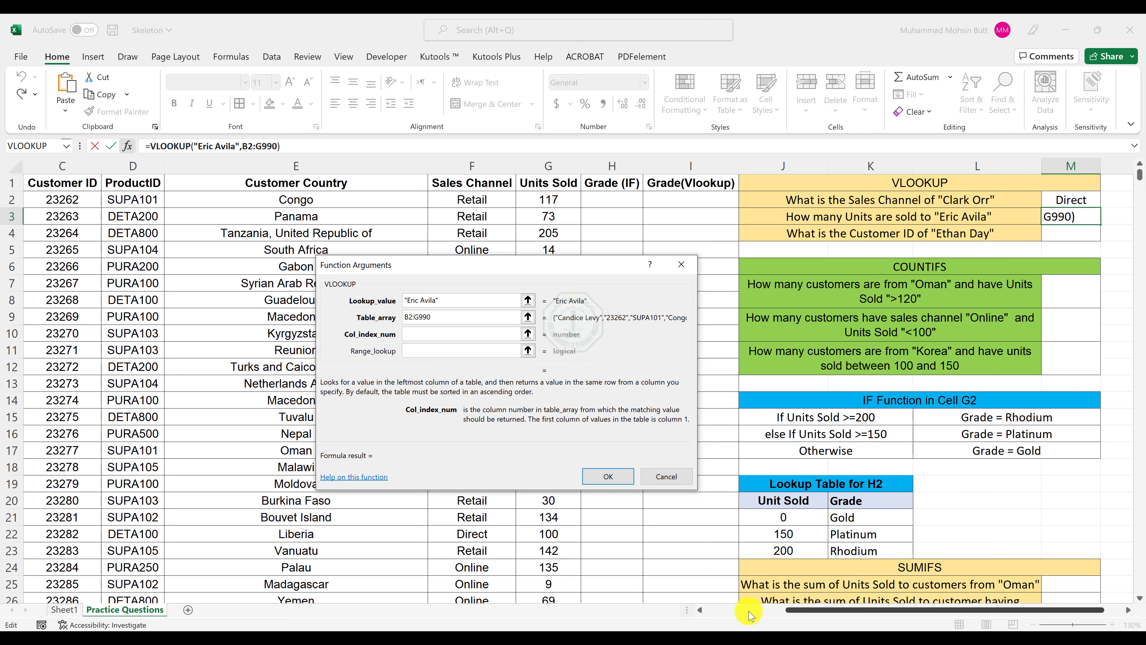
Set the VLOOKUP column index to 6 and range lookup to 0, and complete the Units Sold formula.
click(700, 611)
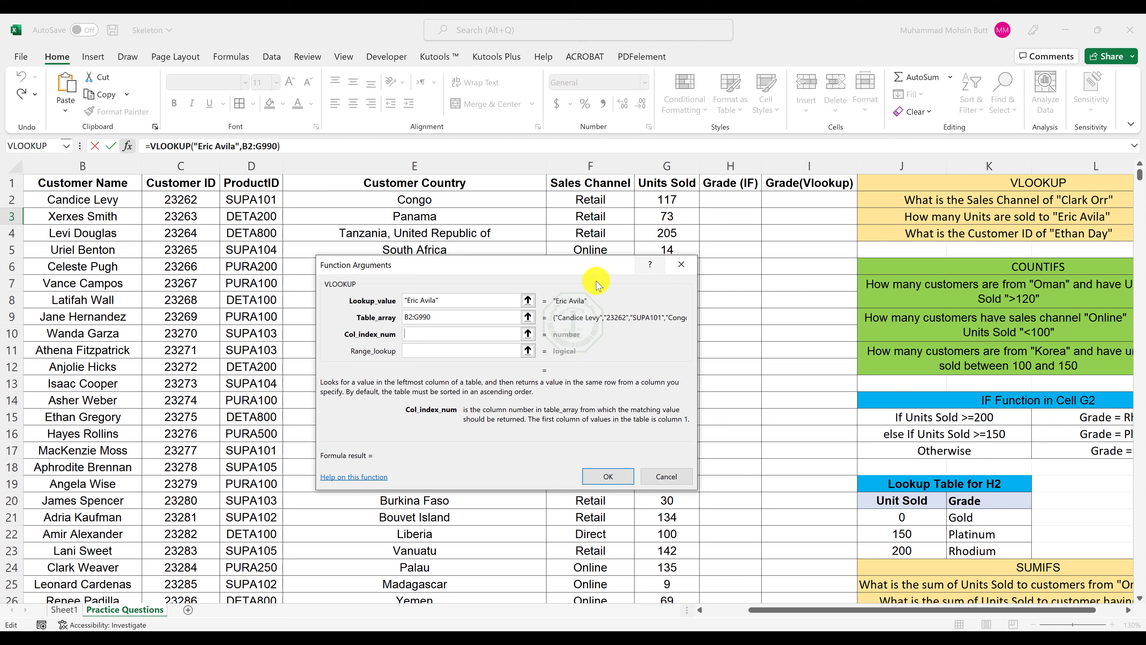
text(6)
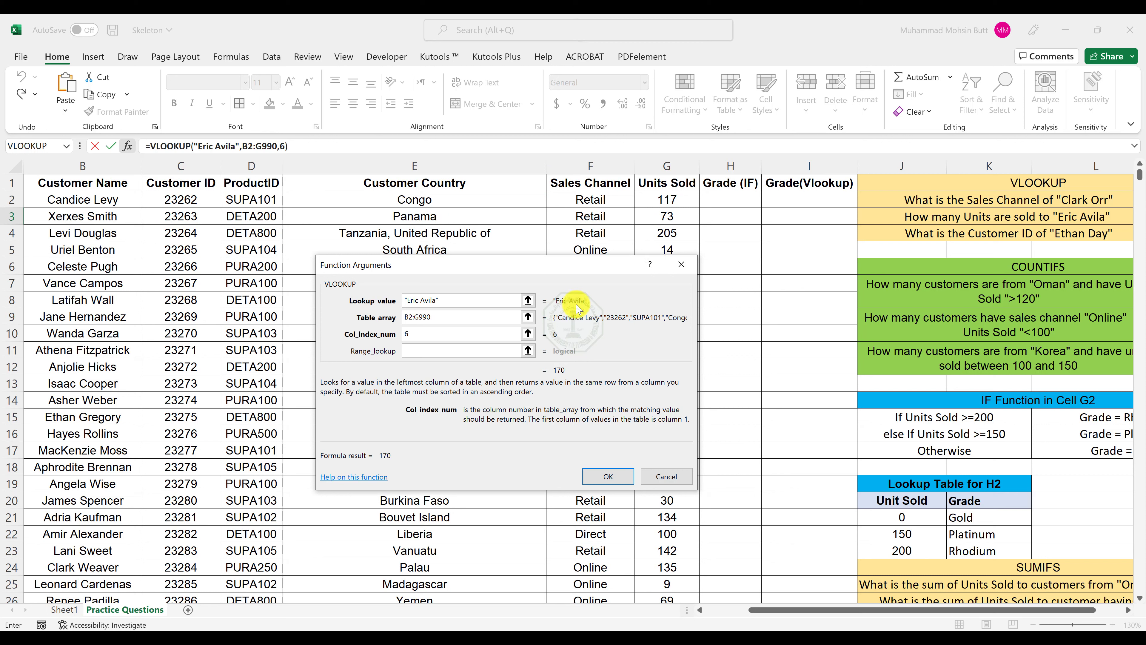
key(Tab)
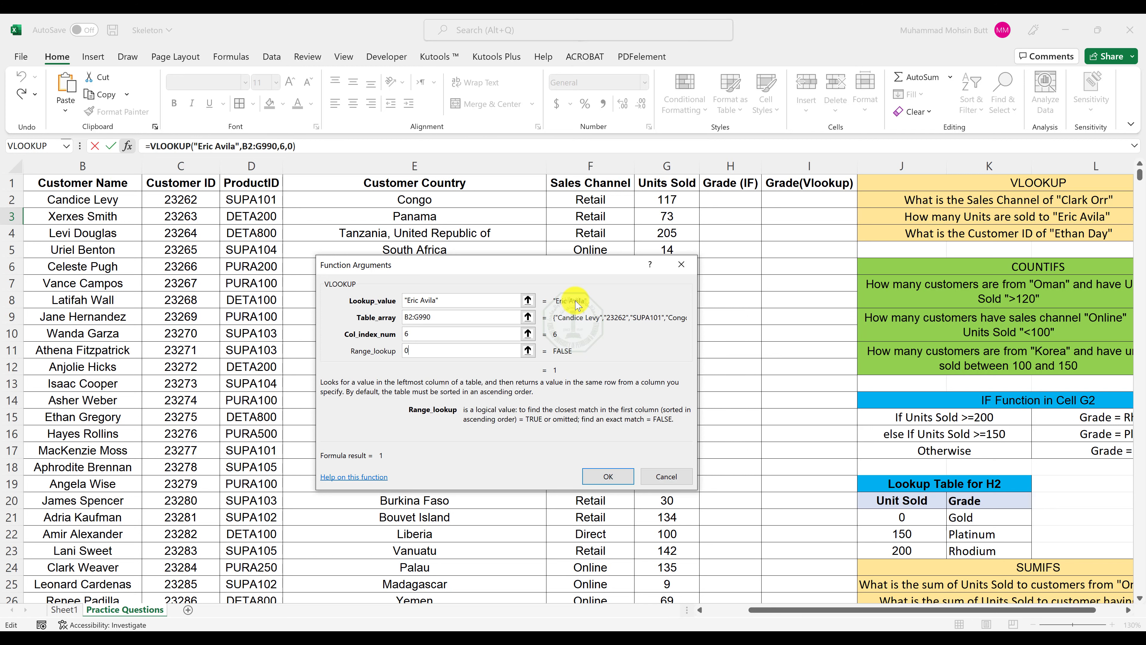
key(Return)
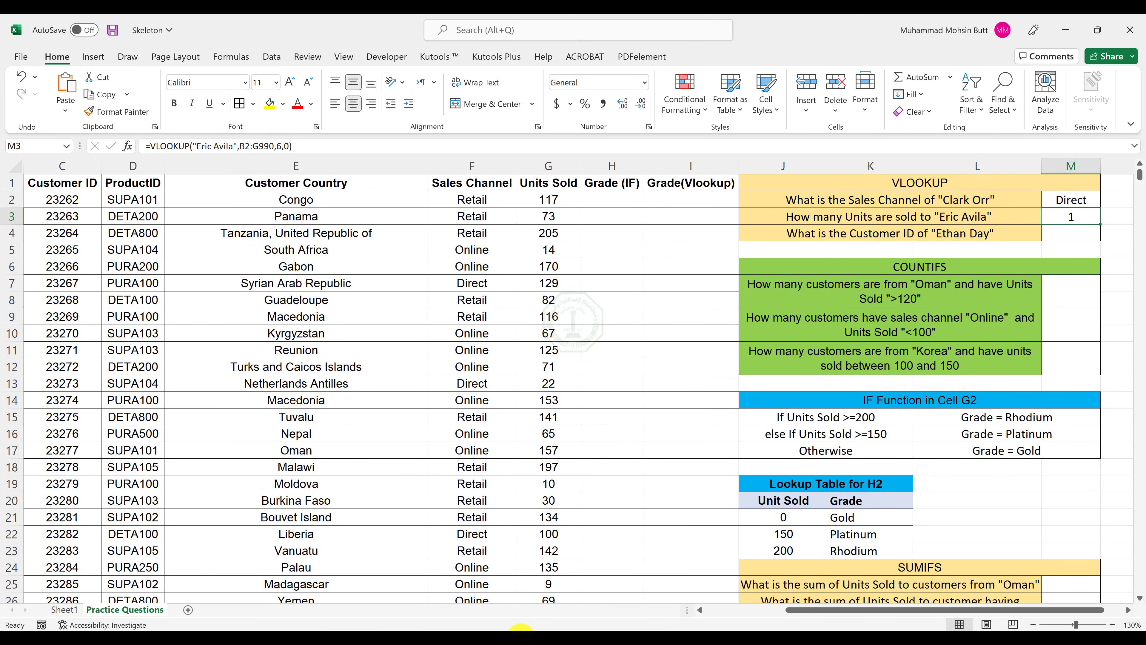
click(449, 637)
mouse_move(498, 598)
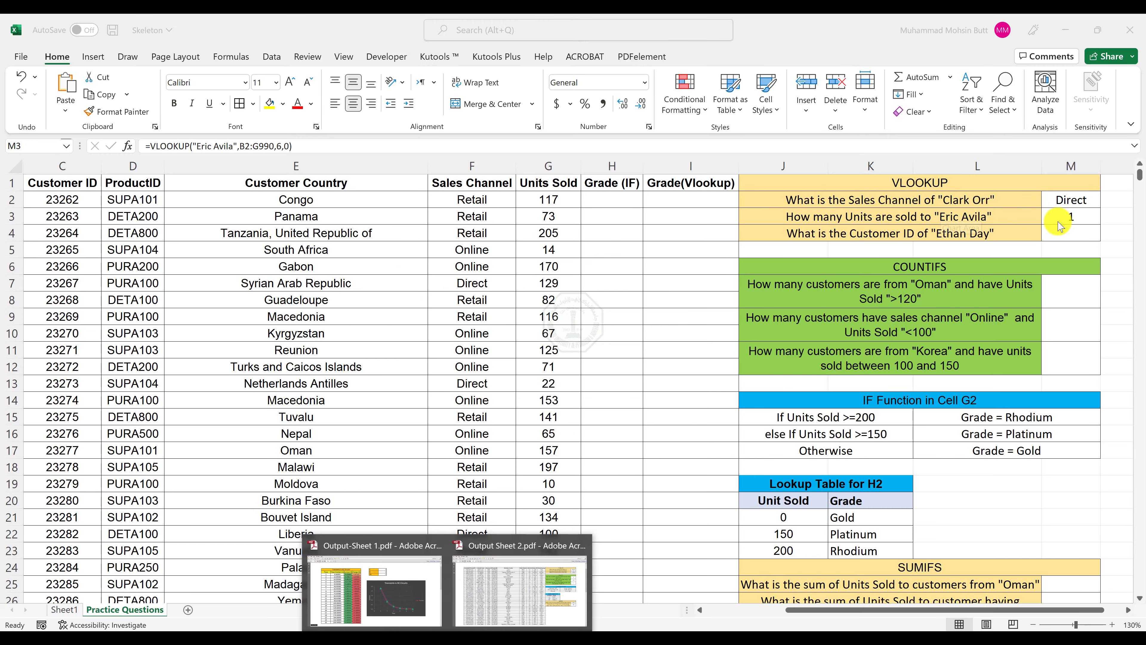
Insert a VLOOKUP function in M4 with the Customer ID question's customer name as lookup value and B2:G990 as table array.
click(1073, 222)
click(1072, 231)
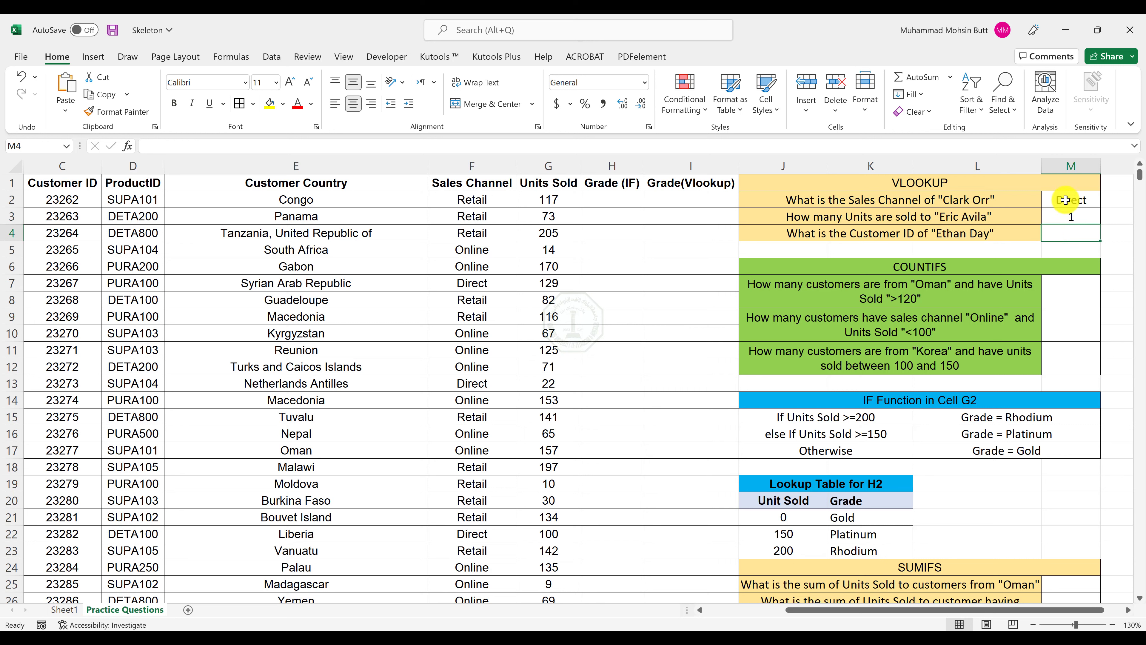
click(127, 146)
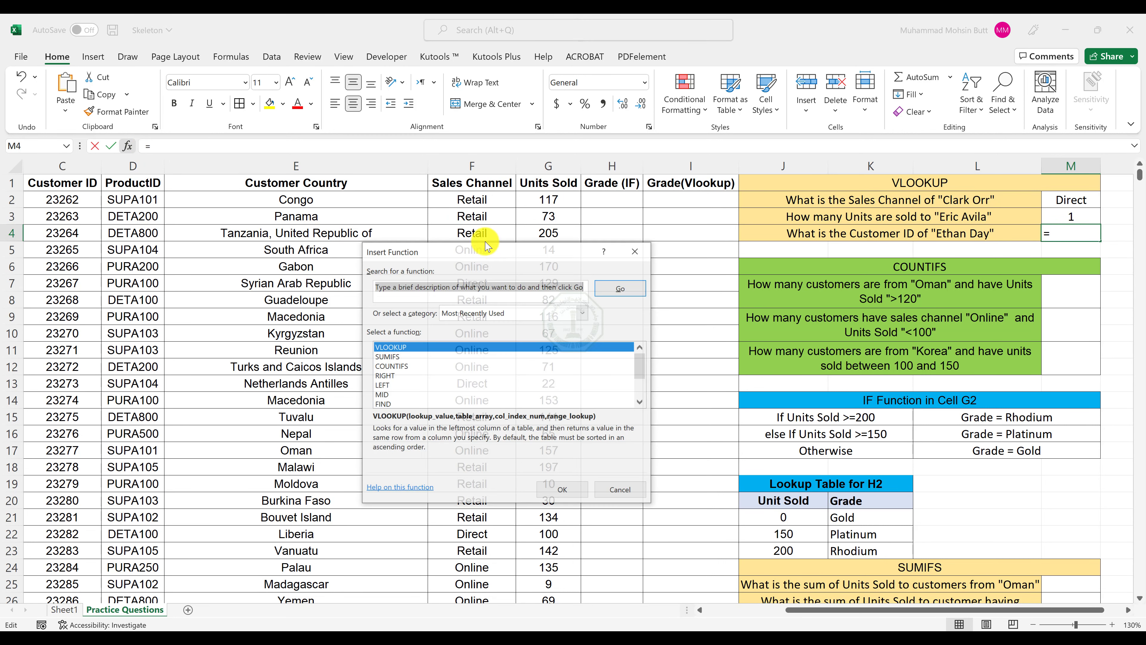
click(565, 490)
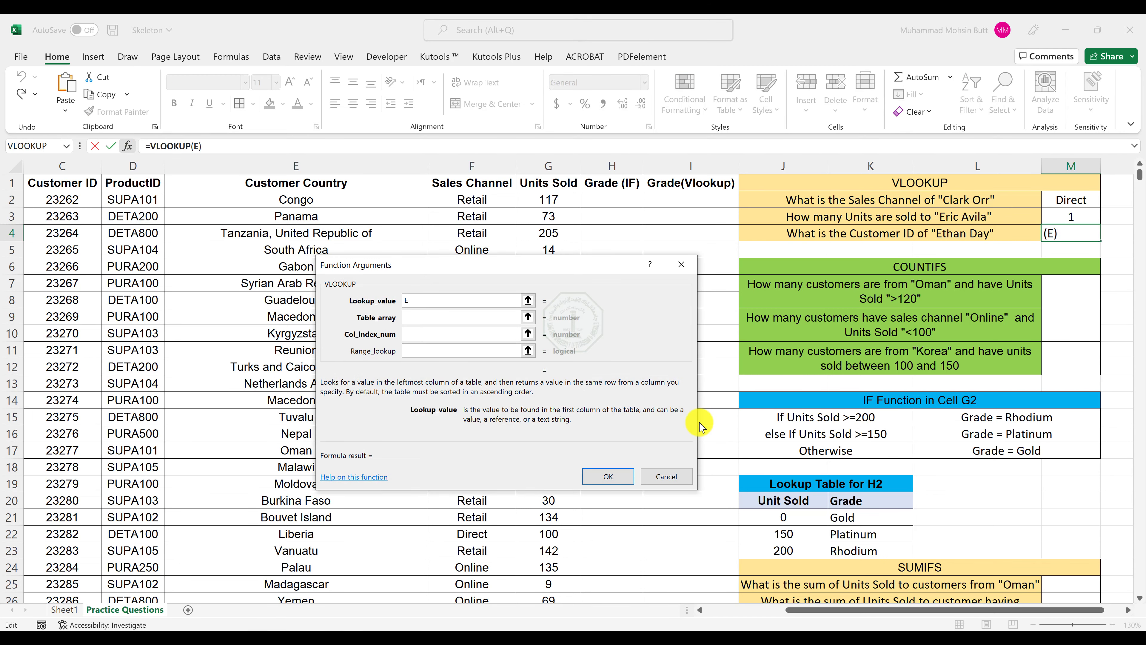
text(Ethan Day)
key(Tab)
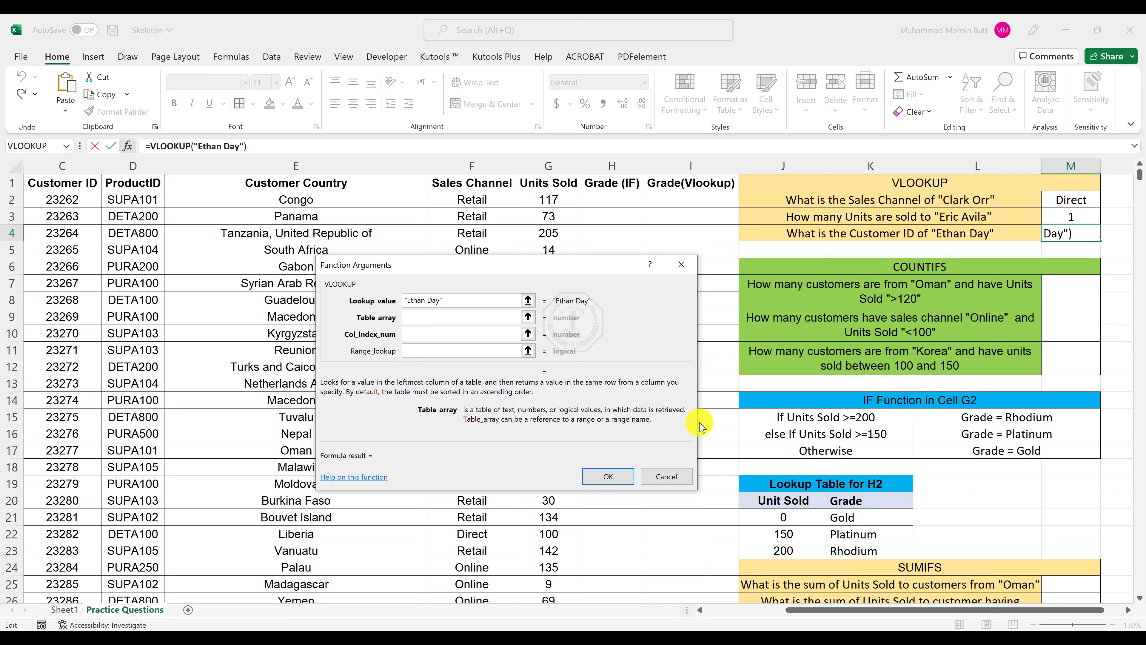
text(B2:G990)
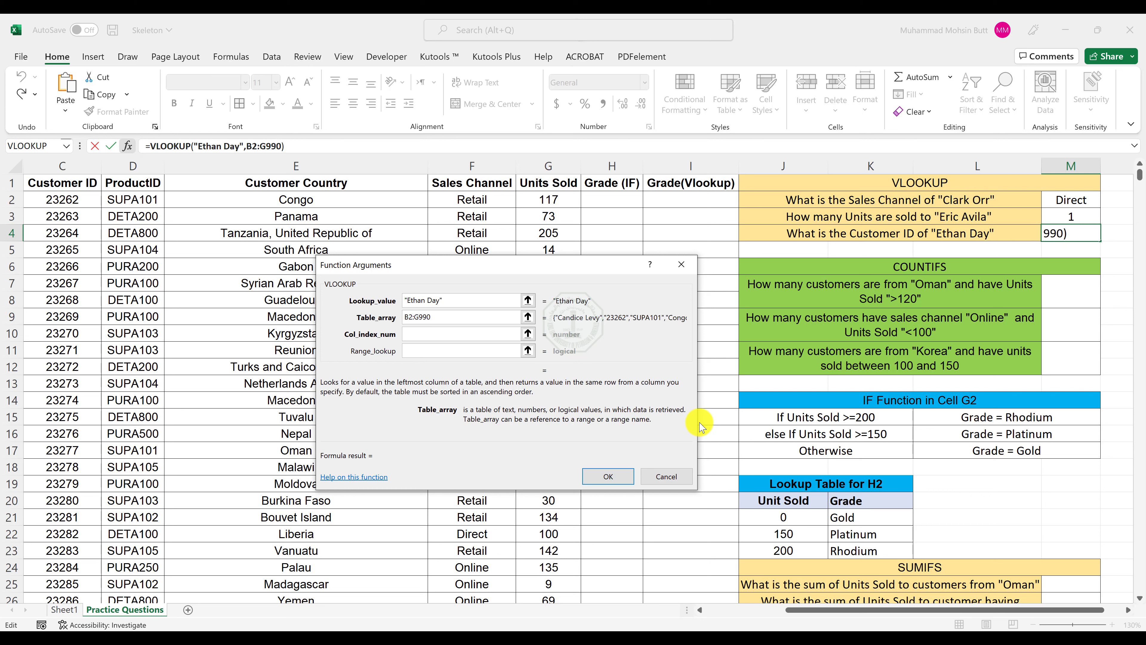
key(Tab)
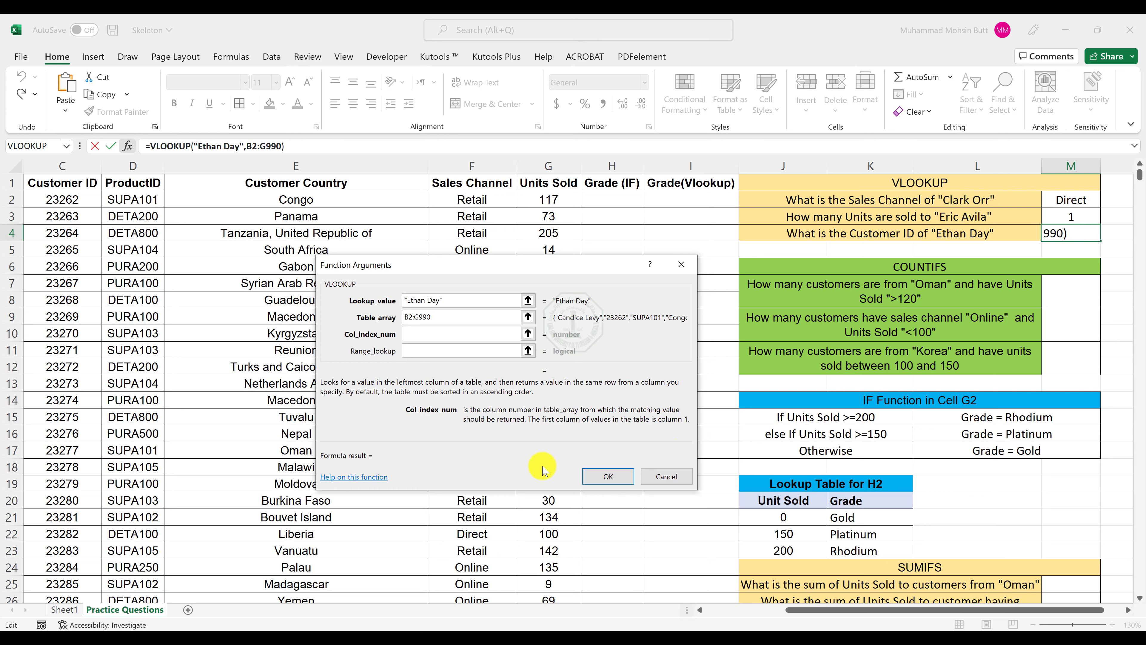
Set the VLOOKUP column index to 2 and range lookup to 0, and complete the Customer ID formula.
click(701, 610)
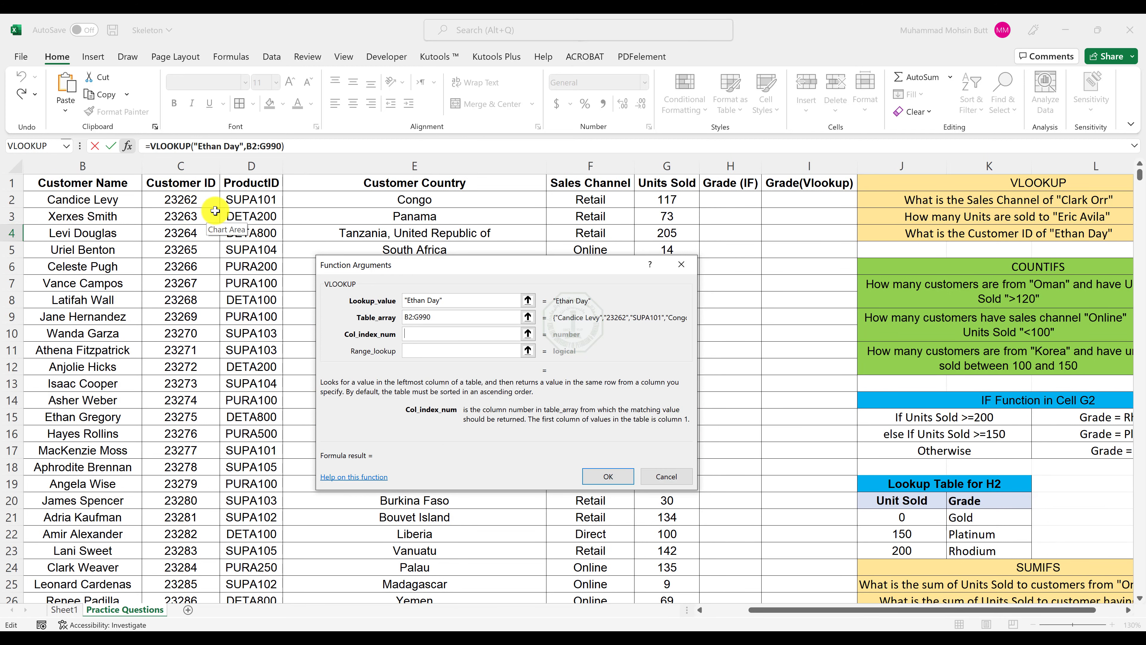
text(2)
key(Tab)
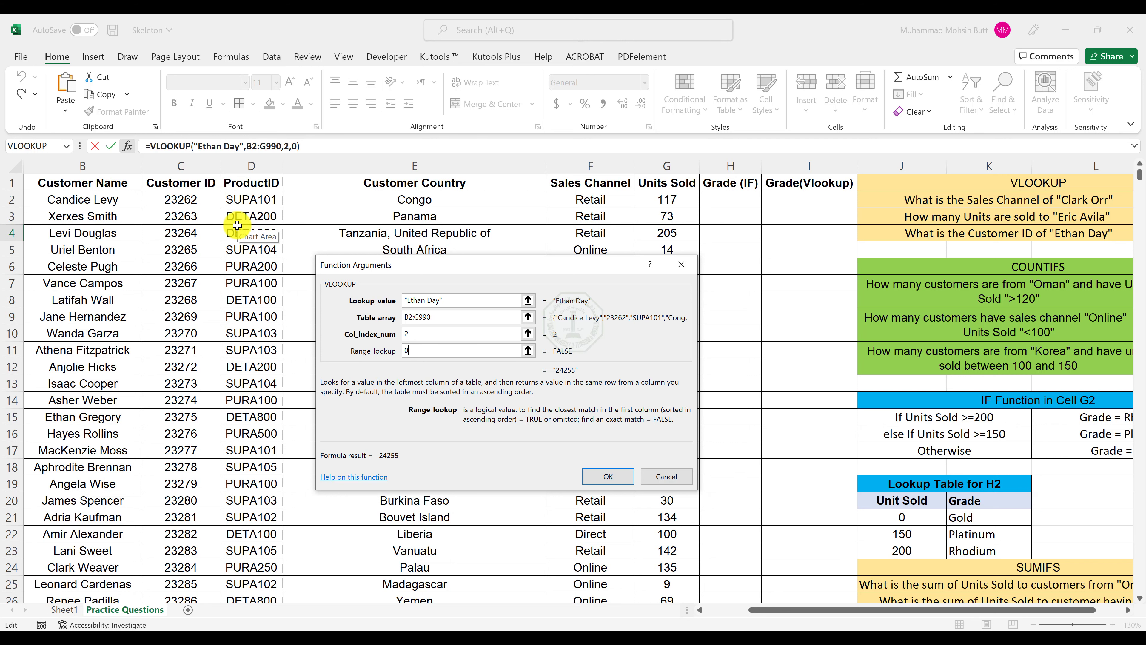
key(Return)
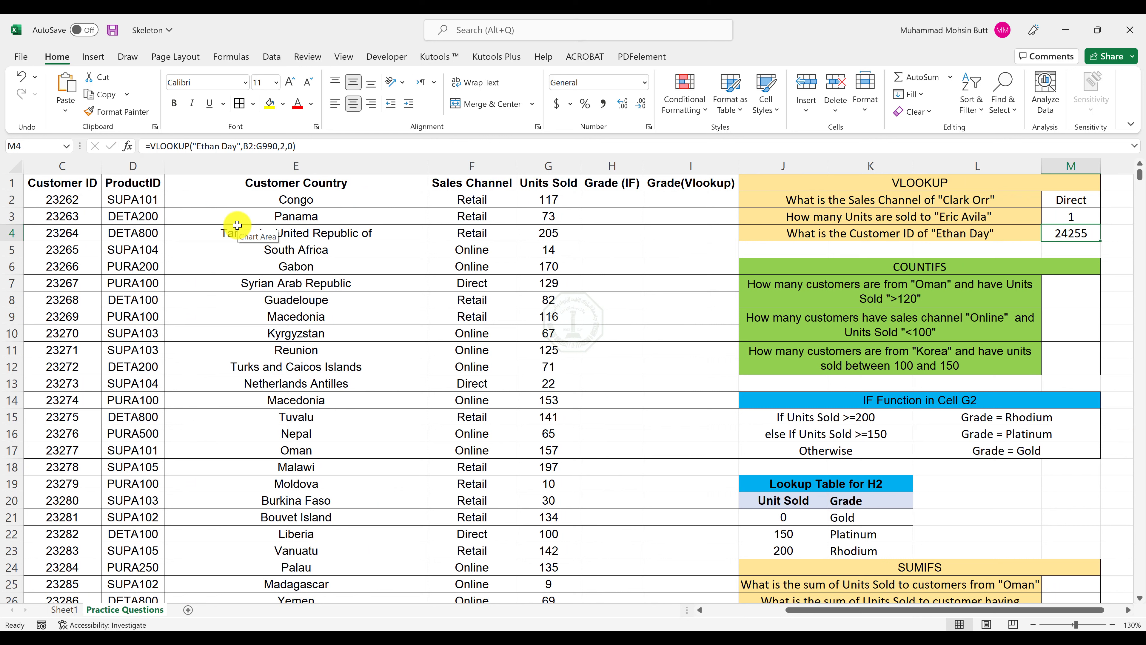
Insert a COUNTIFS function in M7 for the question about customers from Oman.
key(Down)
key(Down)
key(Down)
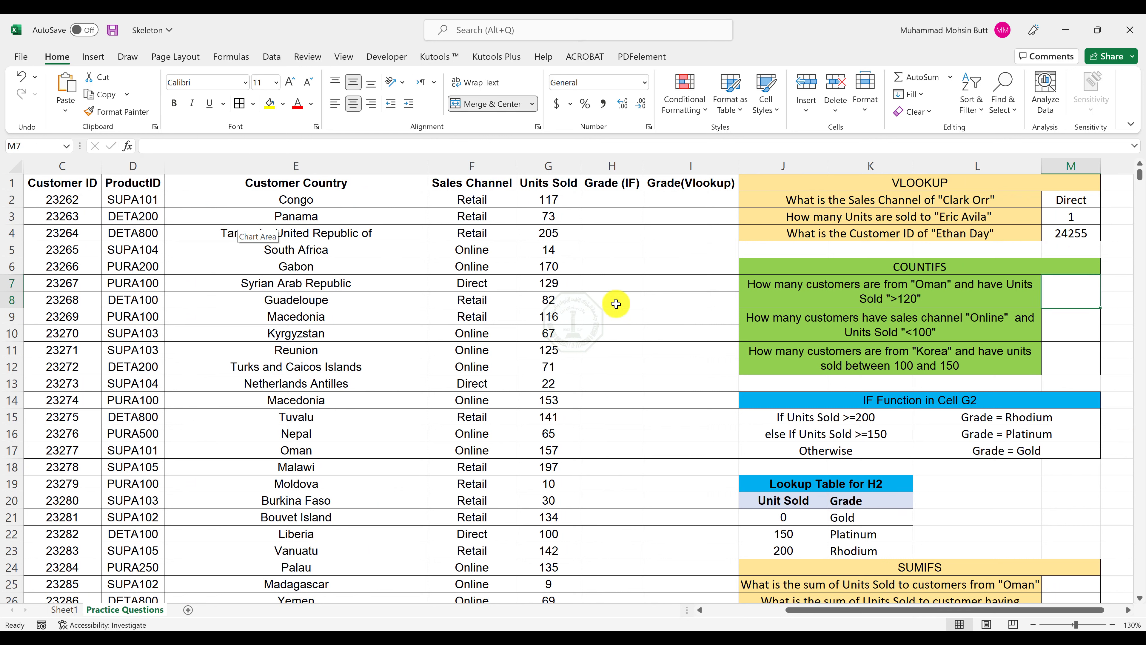
click(128, 146)
double_click(407, 368)
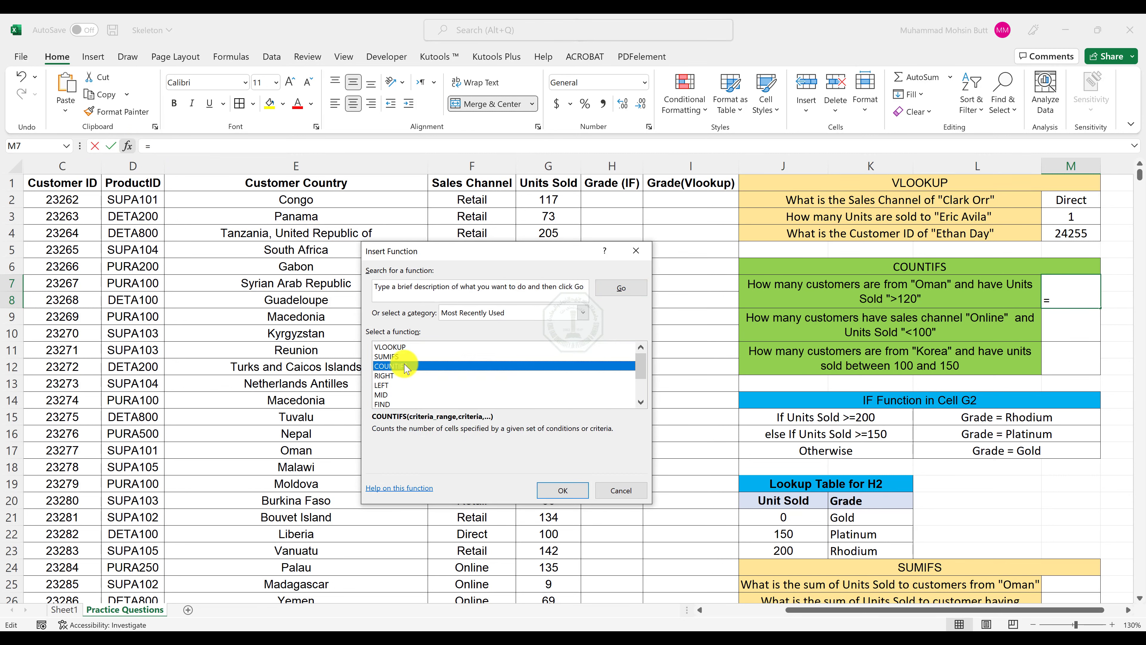
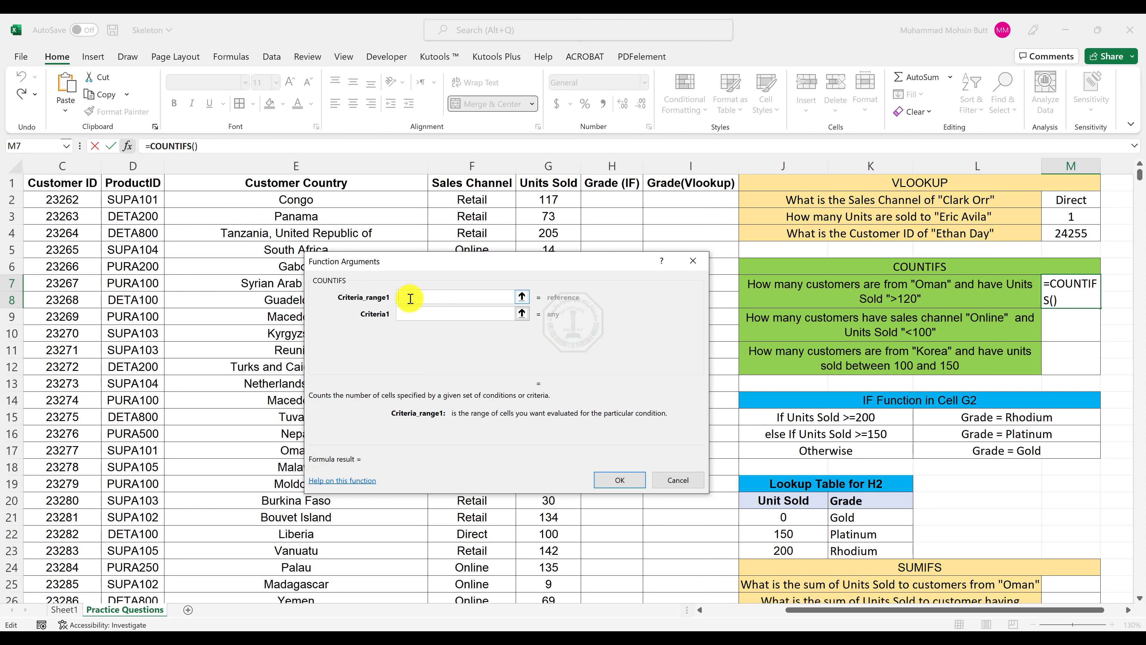
Set the first COUNTIFS criteria range to E2:E990 with "Oman" as its criterion.
text(EW)
text(:E99)
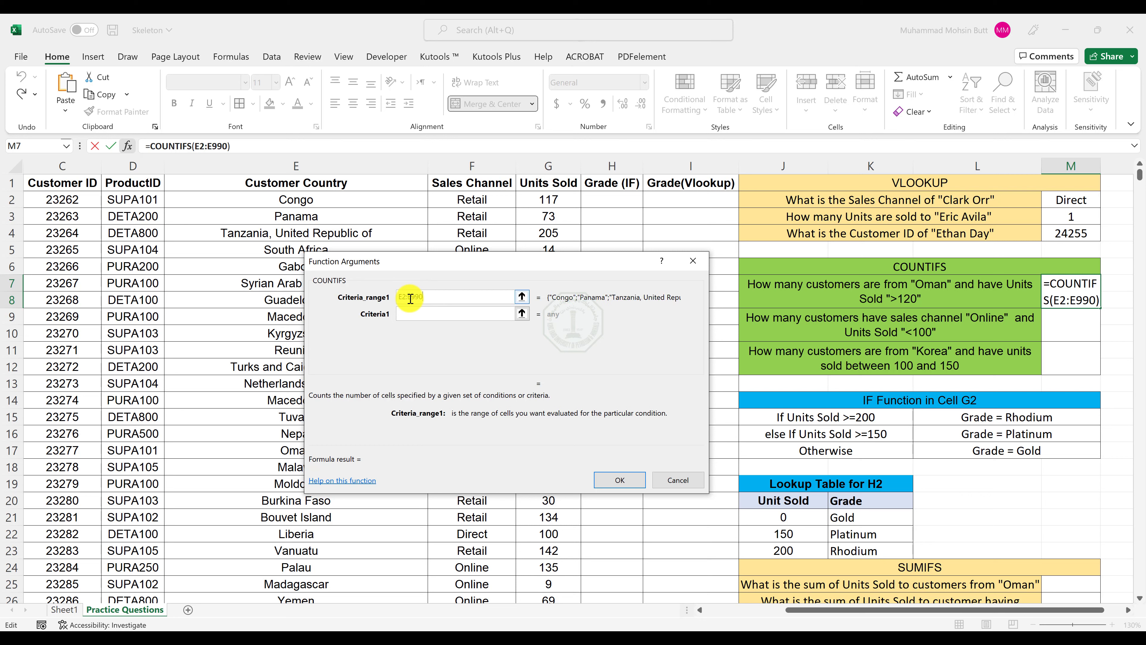
text(0)
key(Tab)
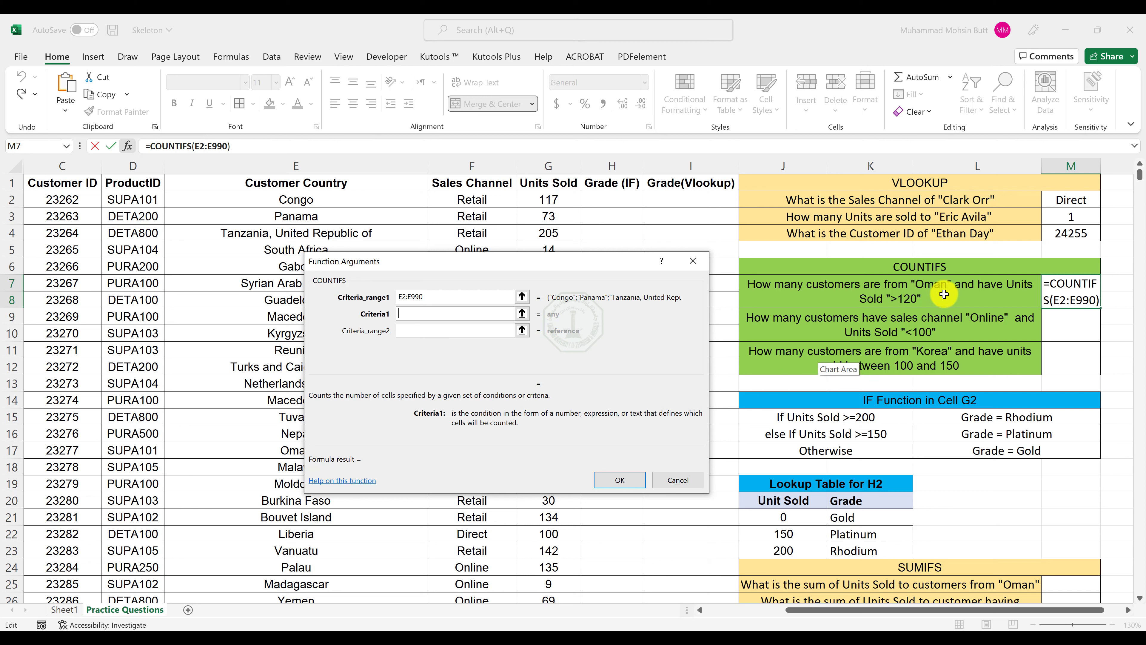
text(Oman)
key(Tab)
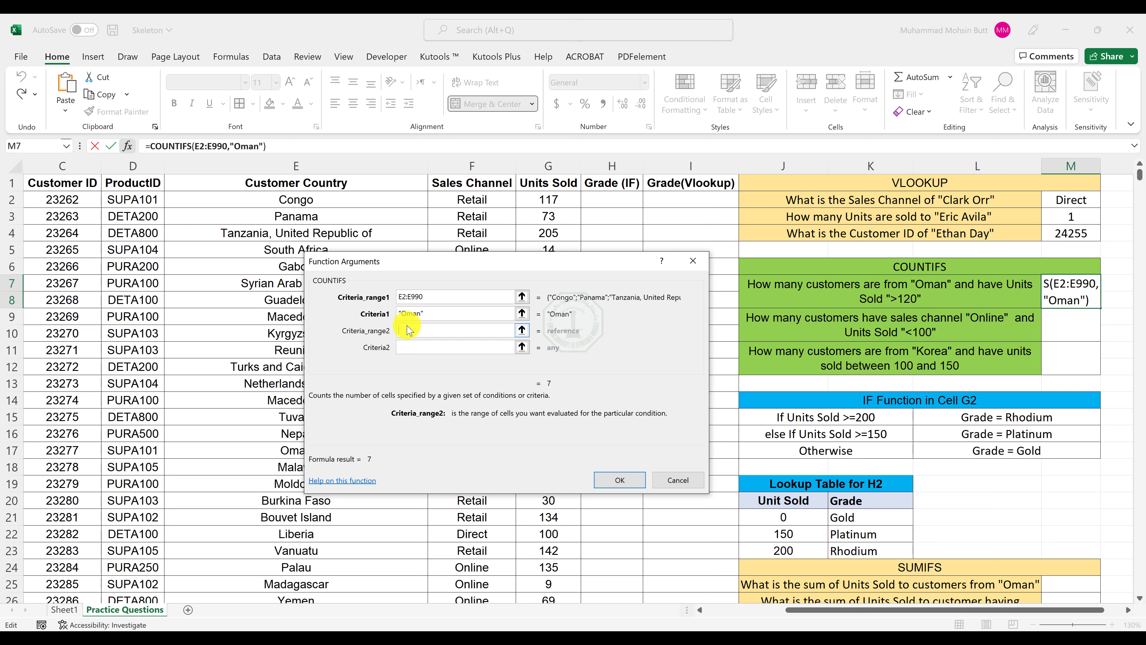
Add G2:G990 as the second criteria range with criterion >120, and complete the Oman formula.
text(G2:)
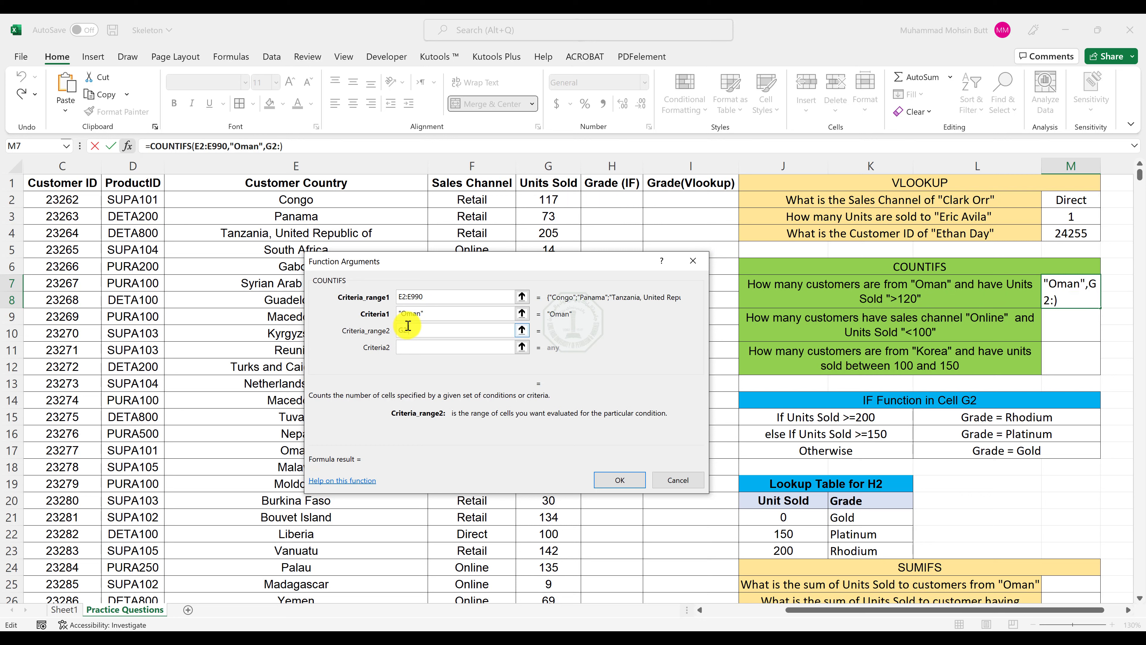
text(G990)
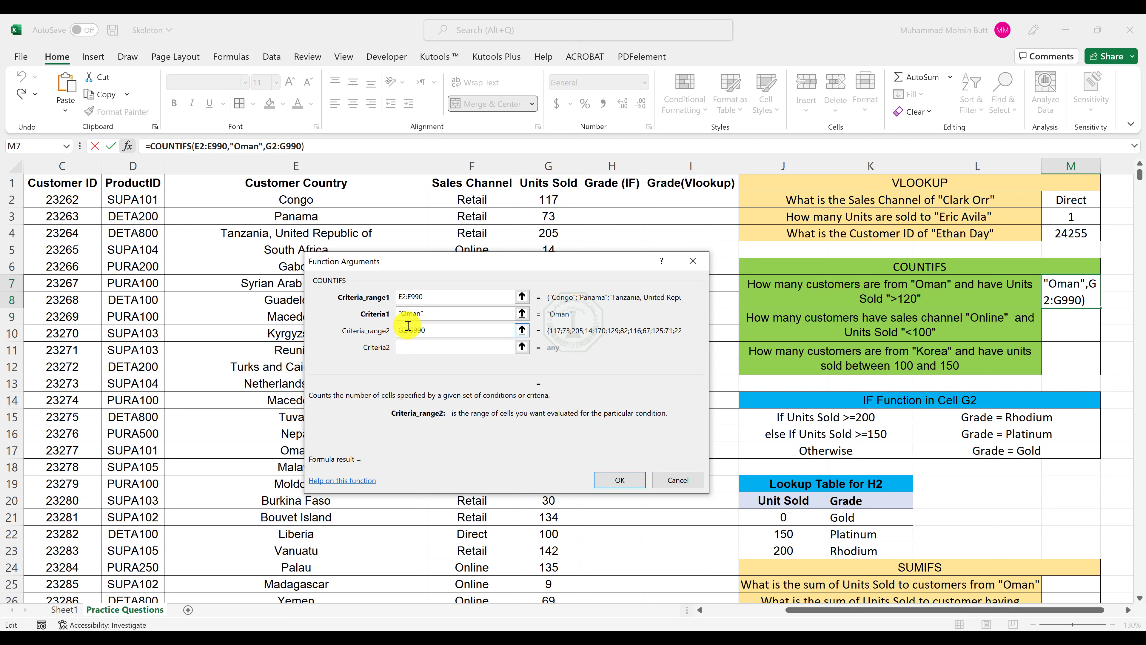
key(Tab)
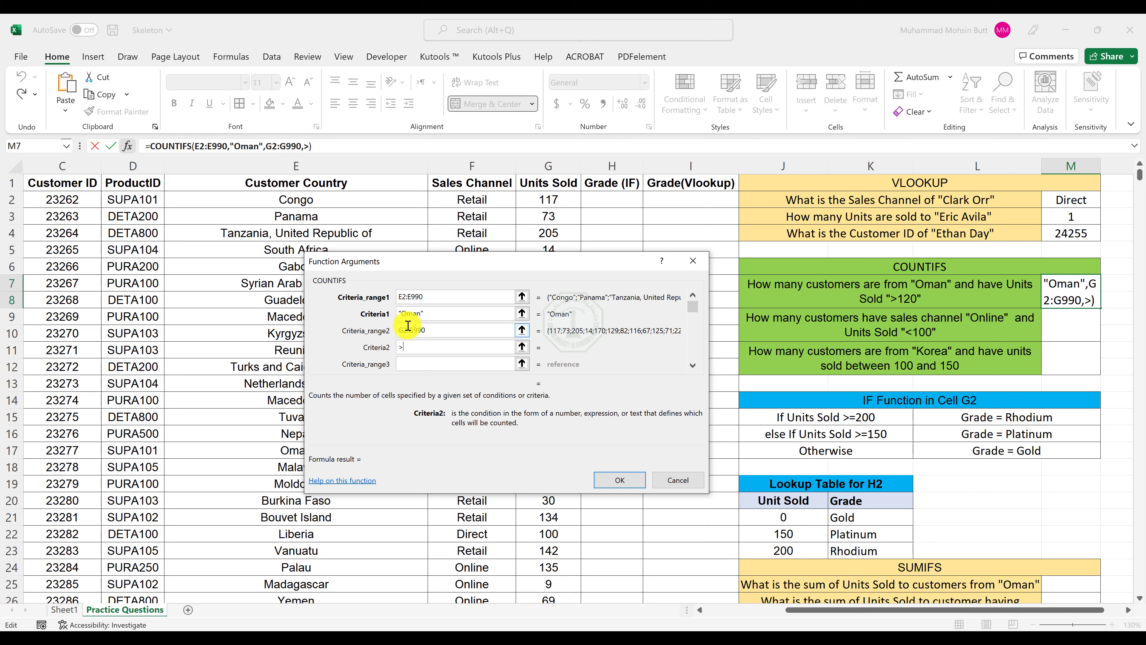
text(>120)
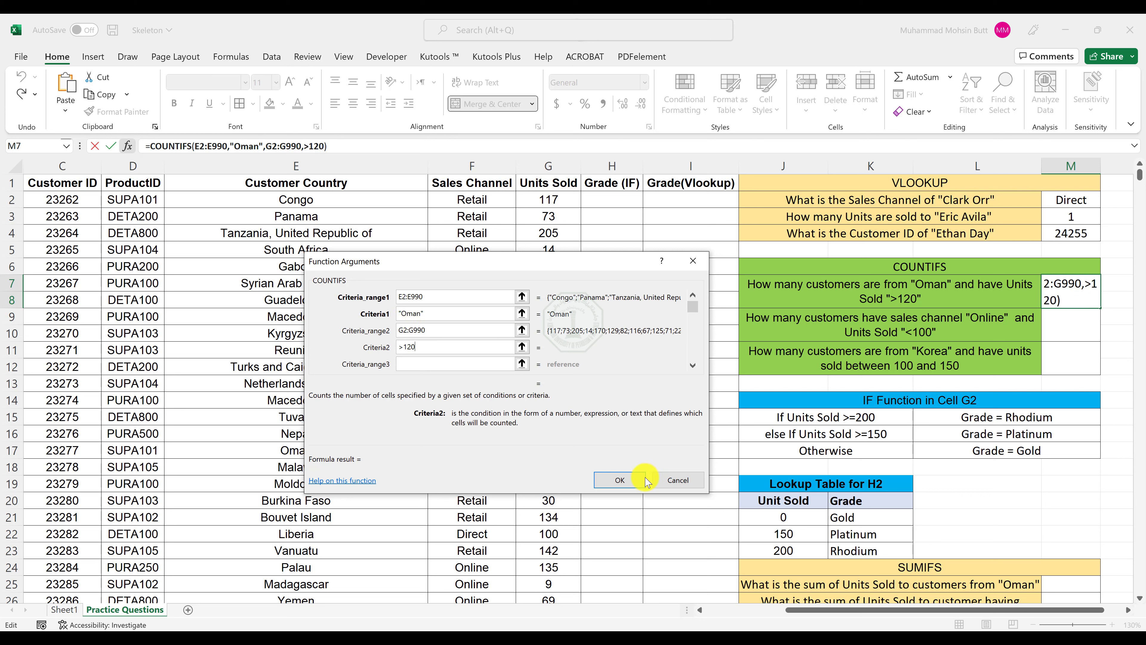
click(626, 479)
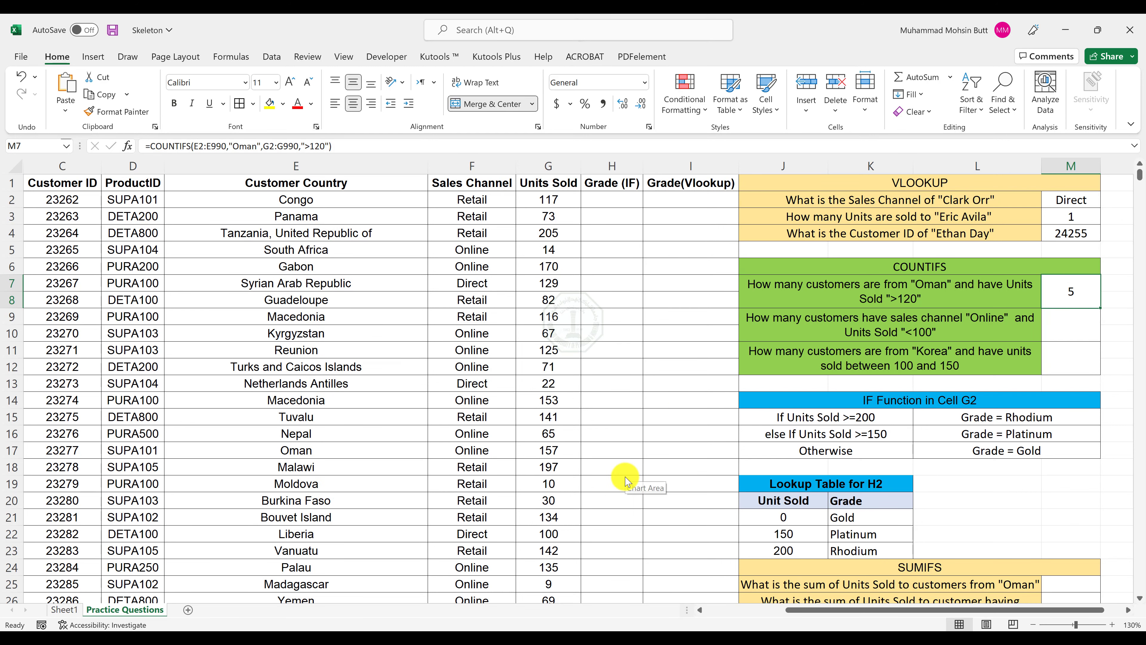
key(F9)
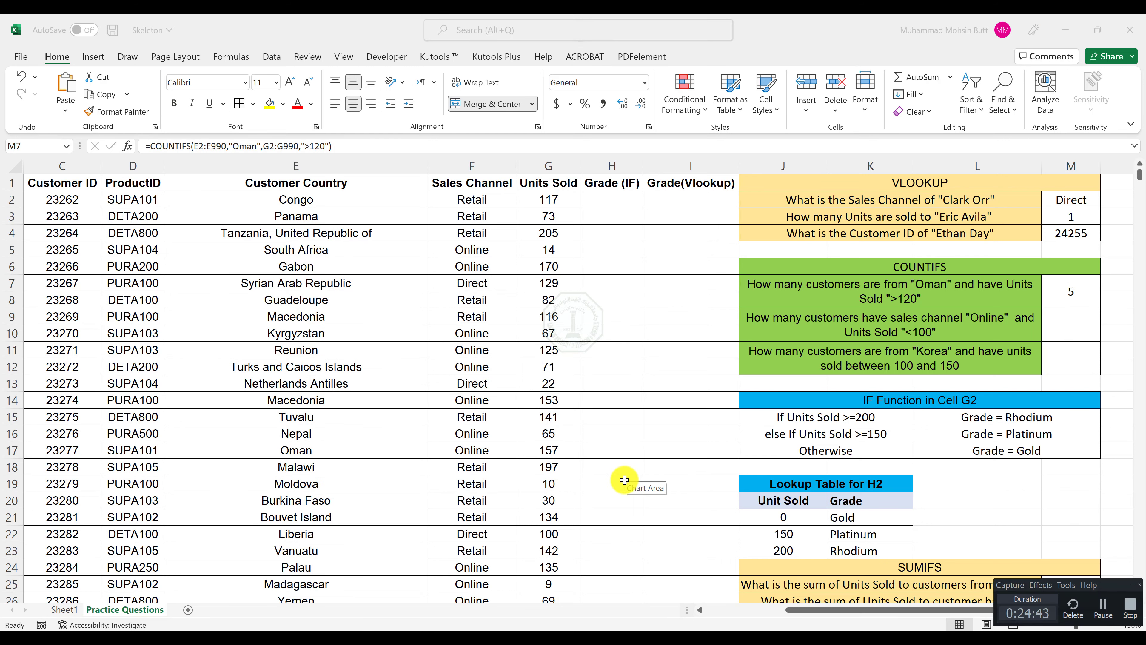
Insert a COUNTIFS function in M9 with F2:F990 as the first criteria range and "Online" as its criterion.
click(1081, 335)
click(128, 147)
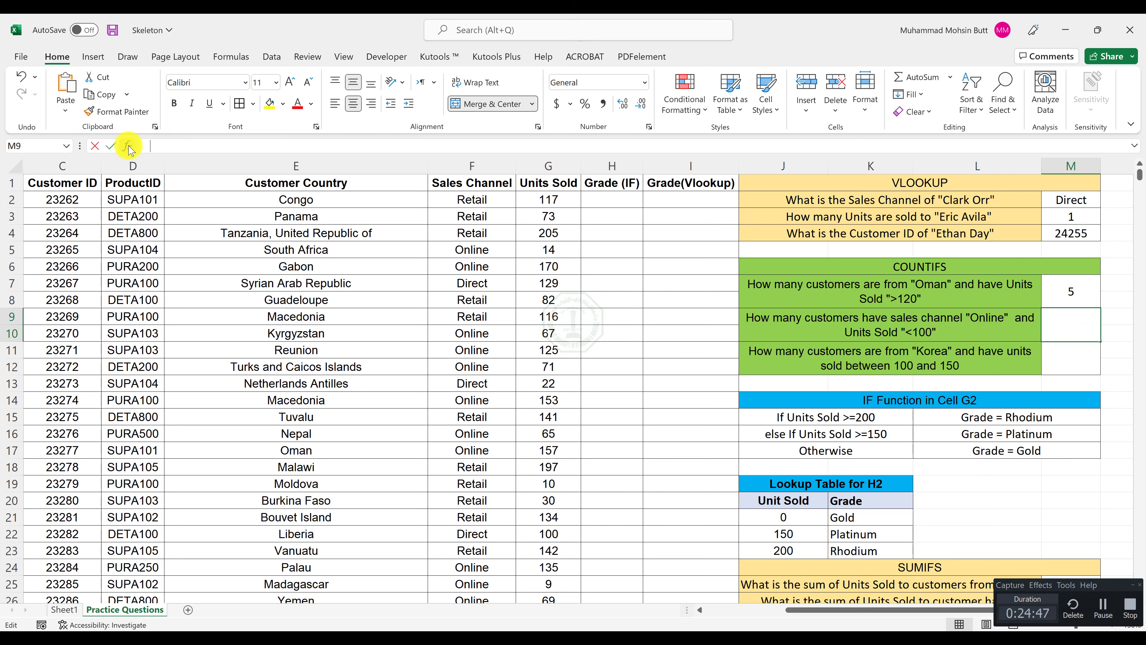
click(415, 347)
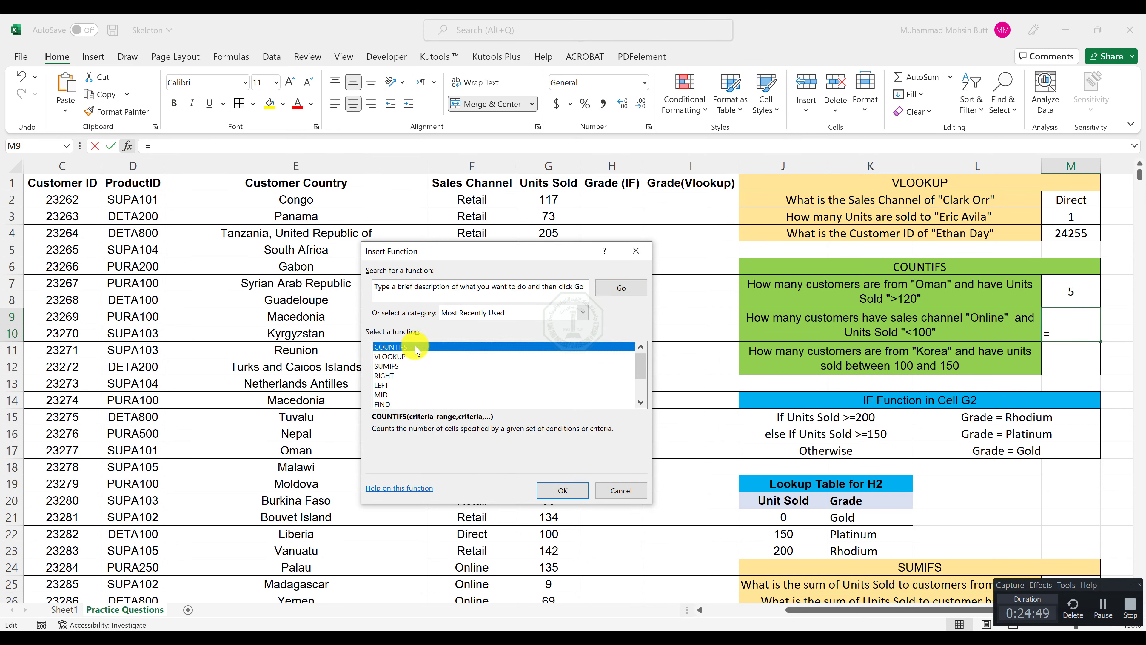
double_click(416, 348)
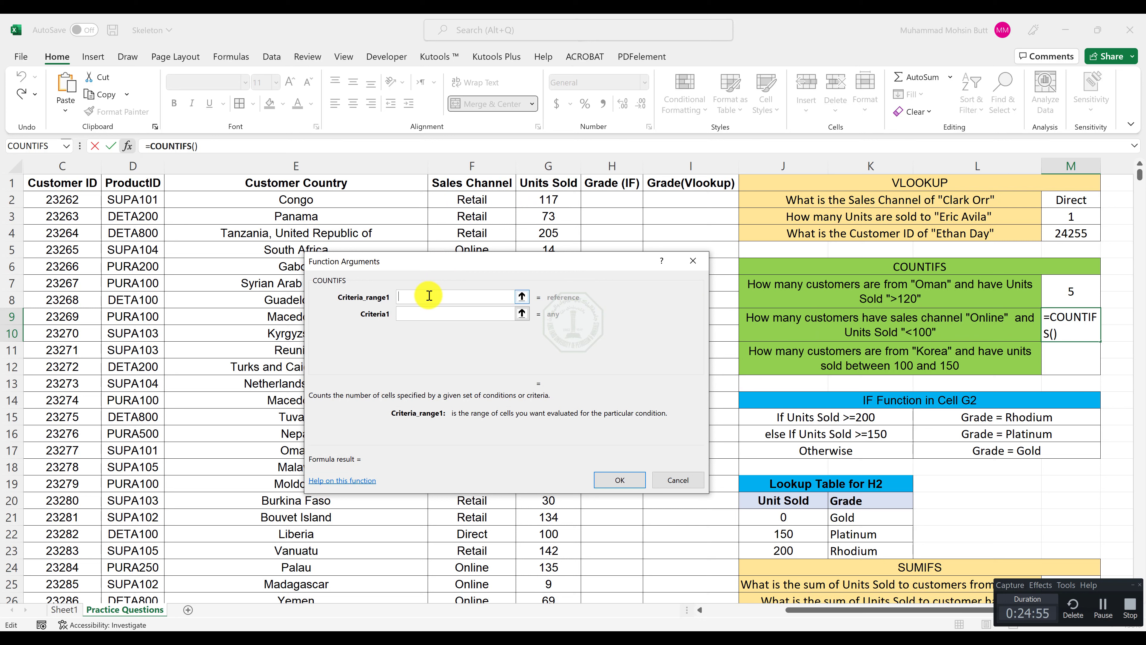
text(F2:F990)
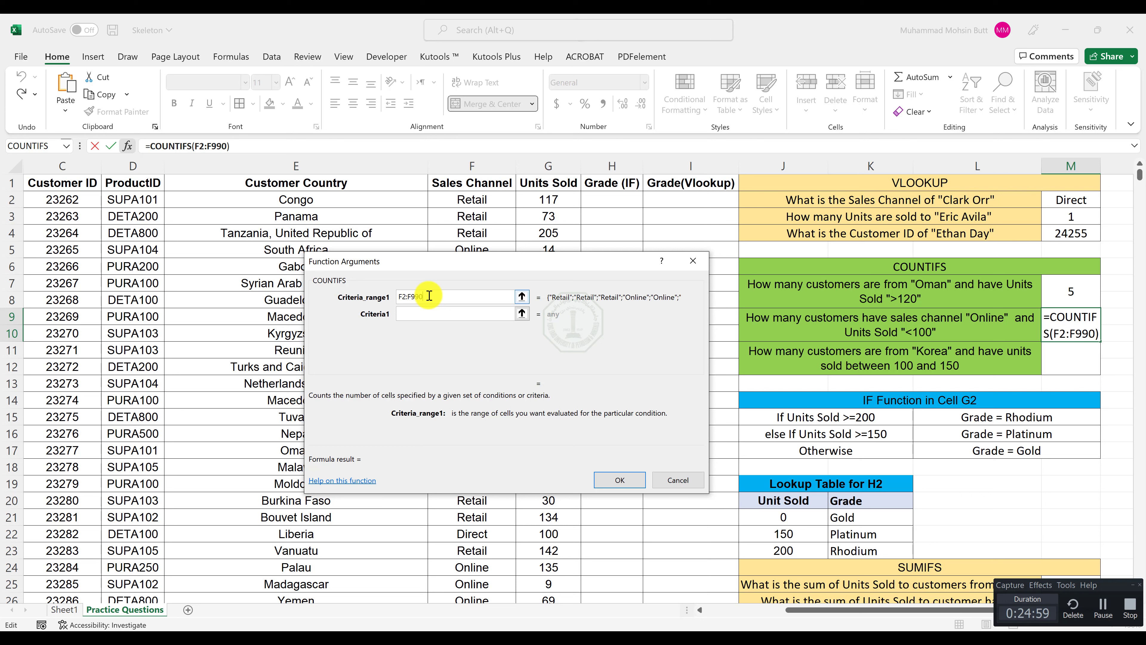
key(Tab)
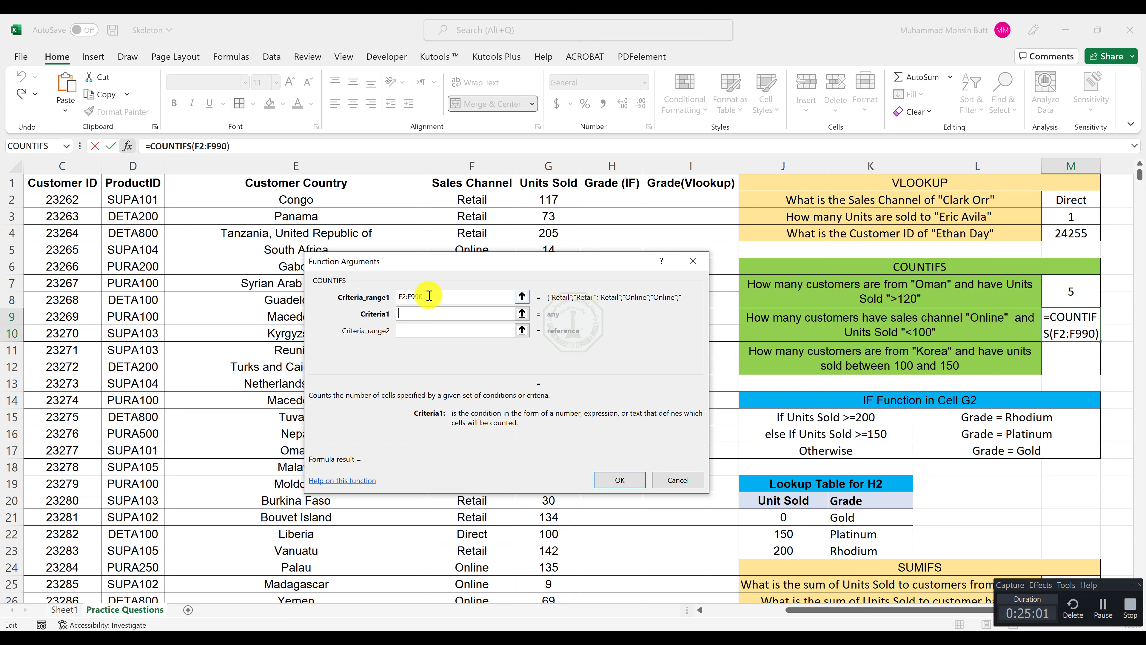
text("Online")
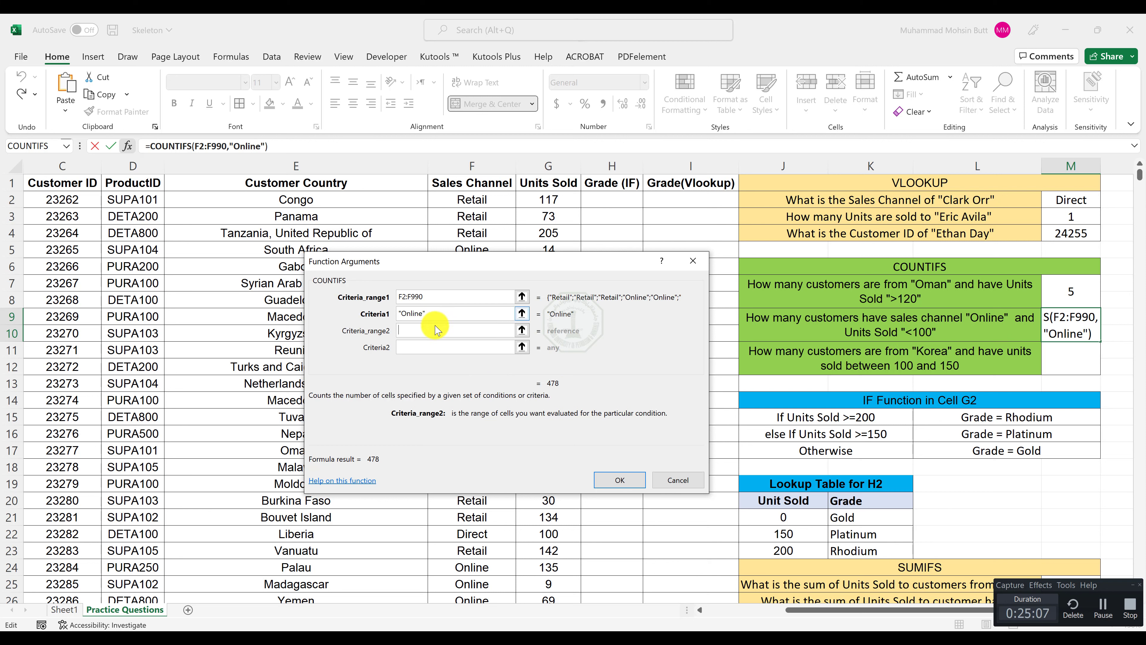
Add G2:G990 as the second criteria range with criterion <100, and complete the Online sales channel formula.
text(G2:)
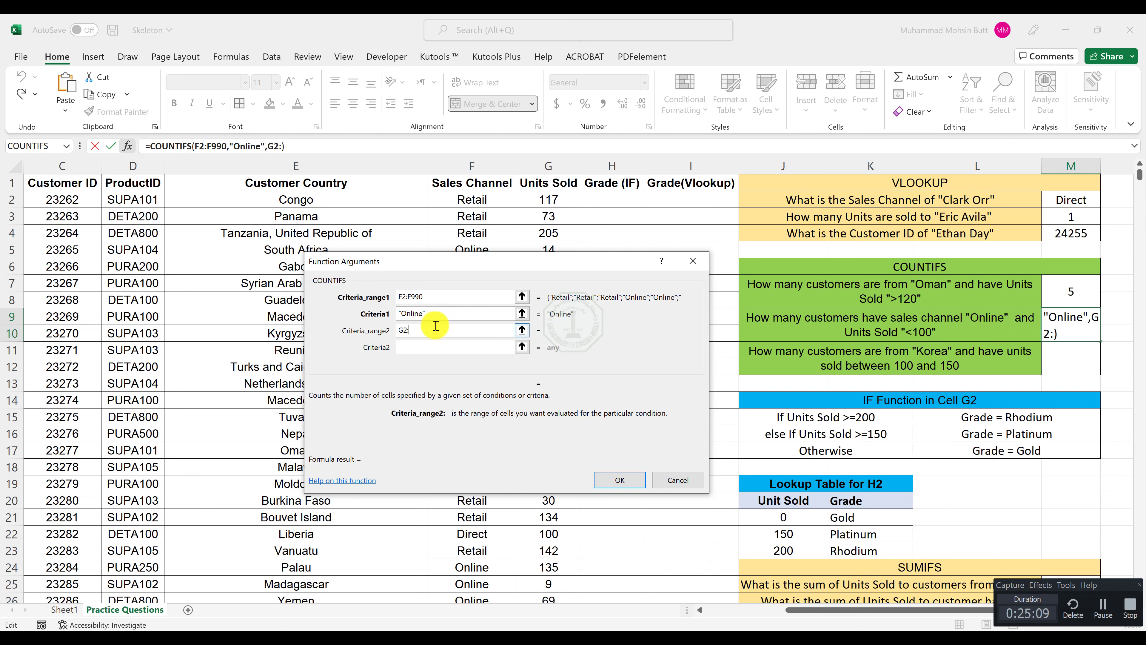
text(G990)
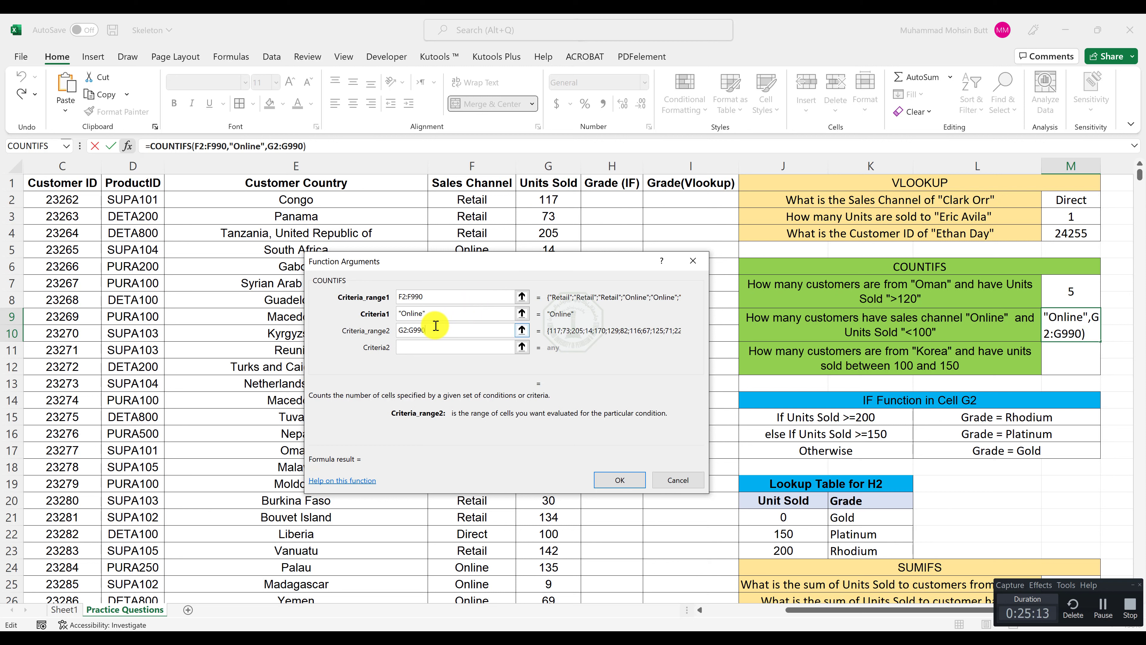
key(Tab)
text(<10)
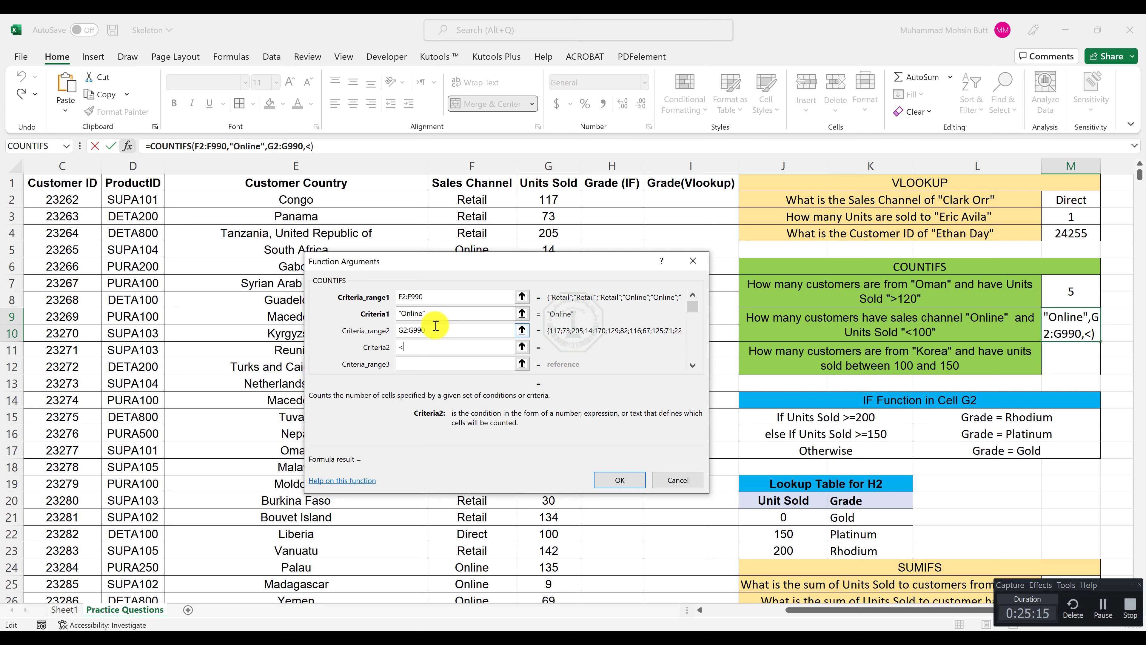
text(0)
key(Return)
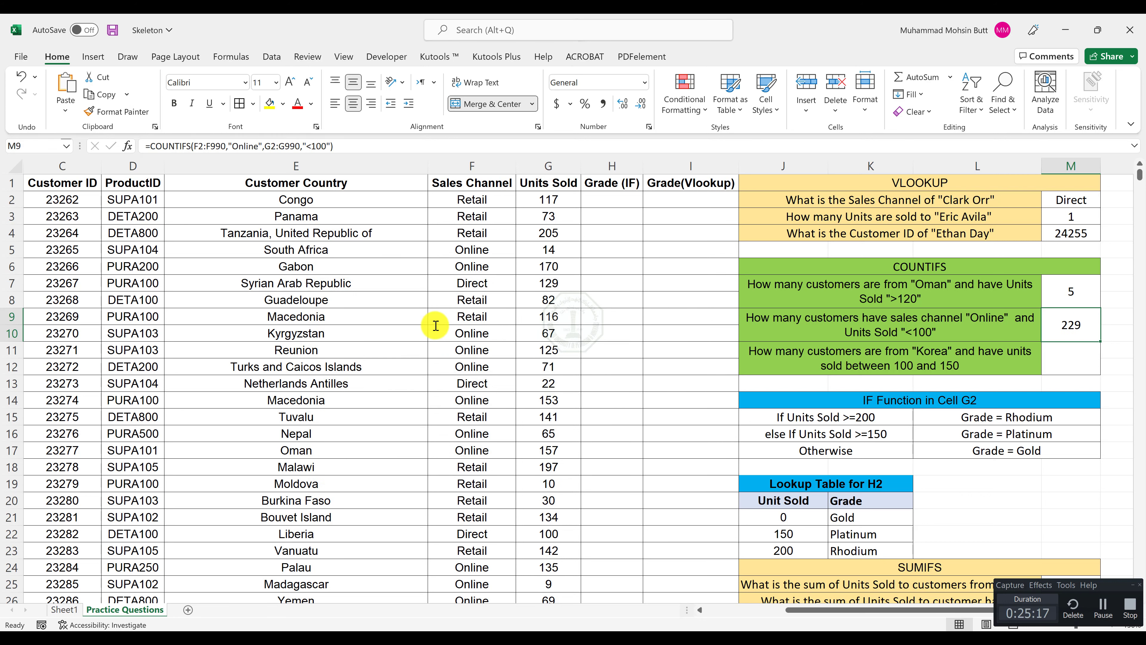
Insert a COUNTIFS function in M11 with E2:E990 as the first criteria range and "Korea" as its criterion.
key(Down)
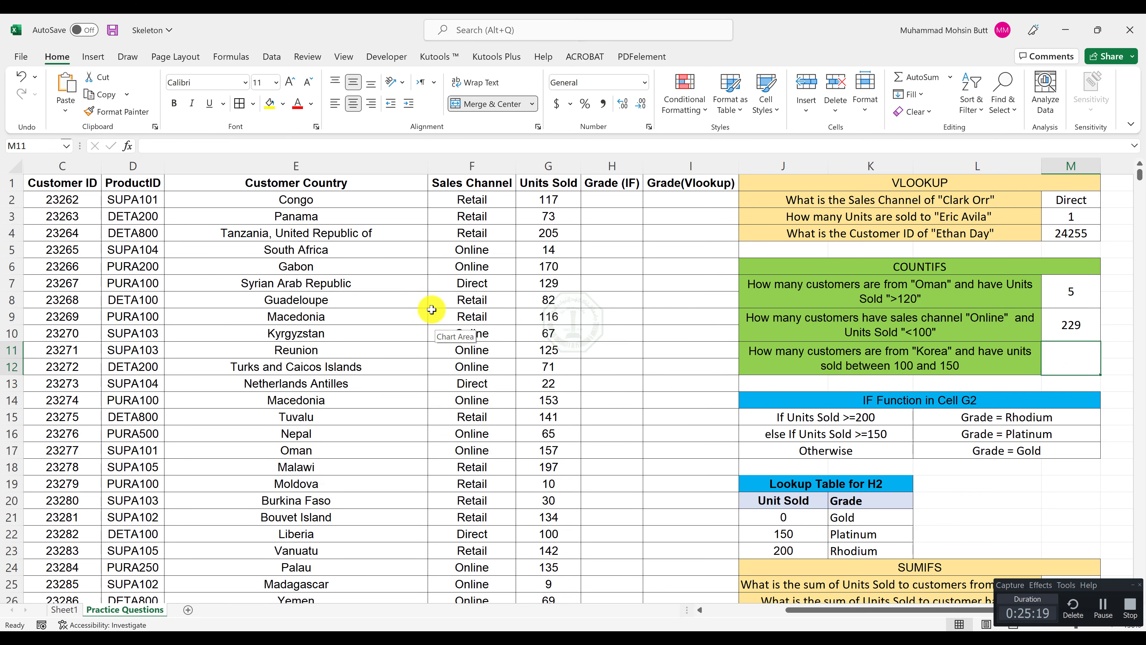
click(129, 147)
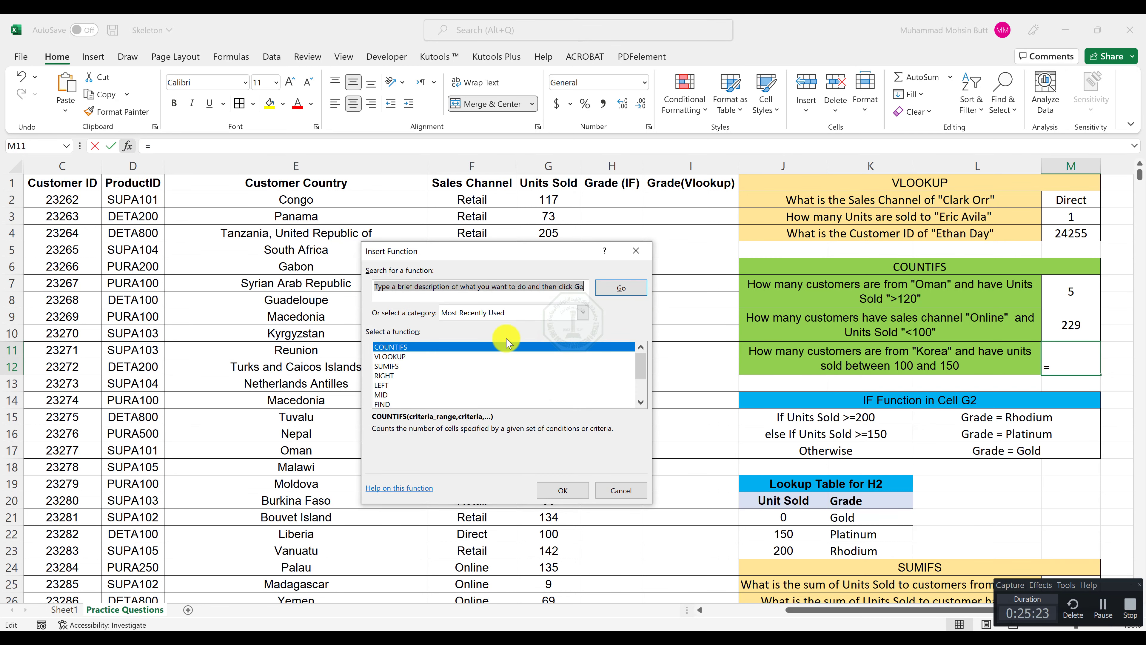
double_click(456, 350)
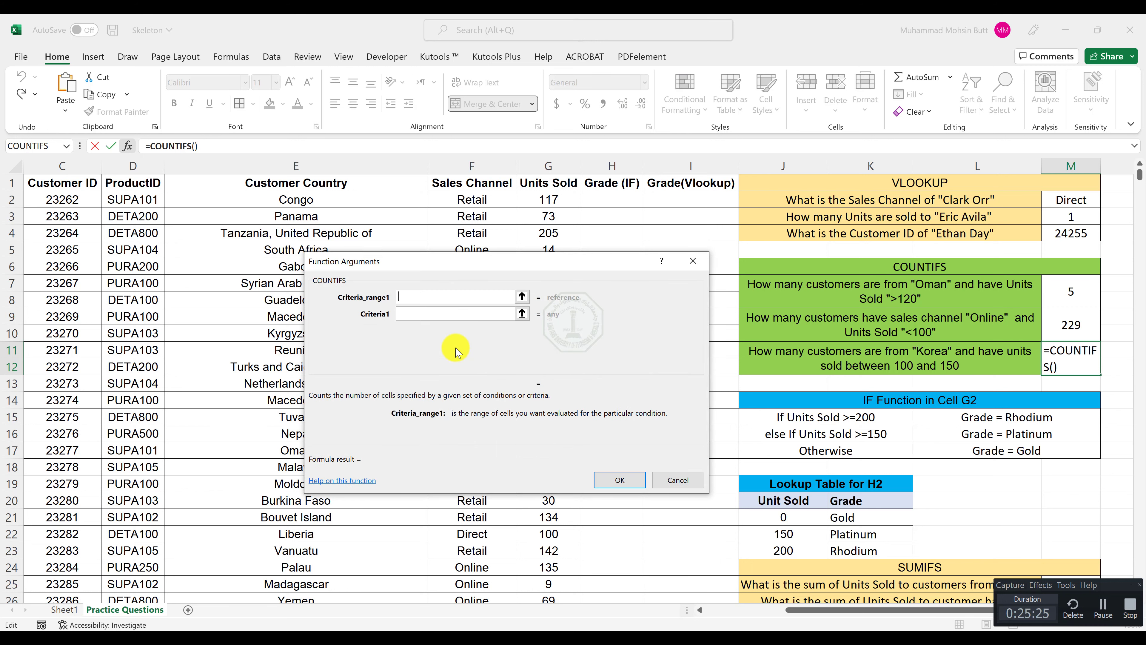
text(E2)
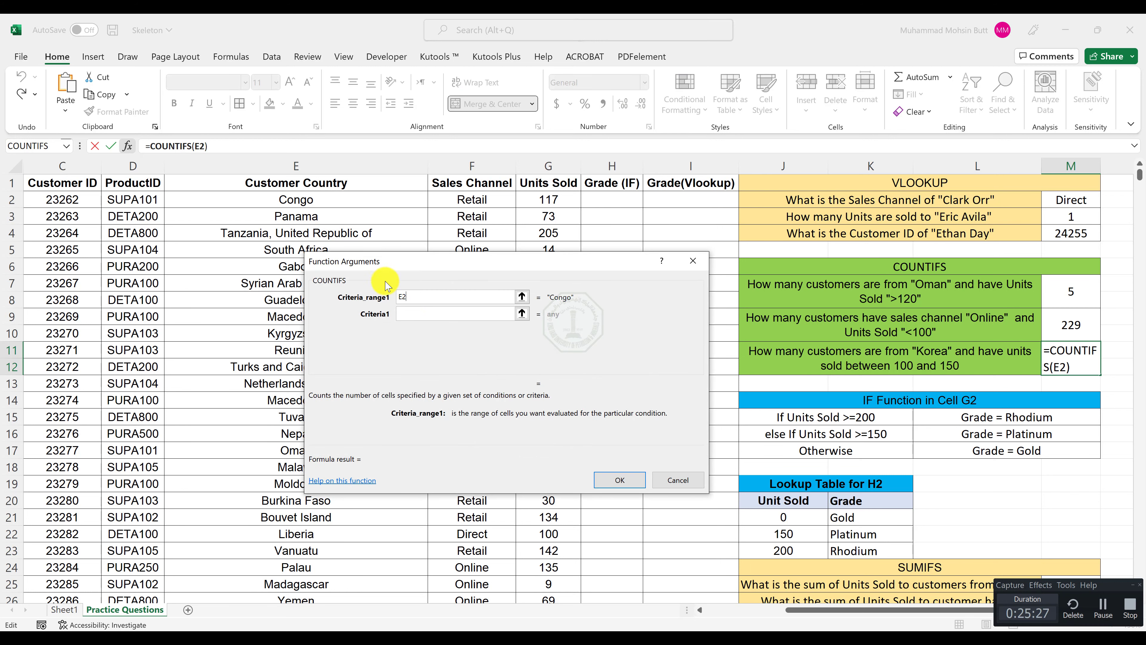
text(:E990)
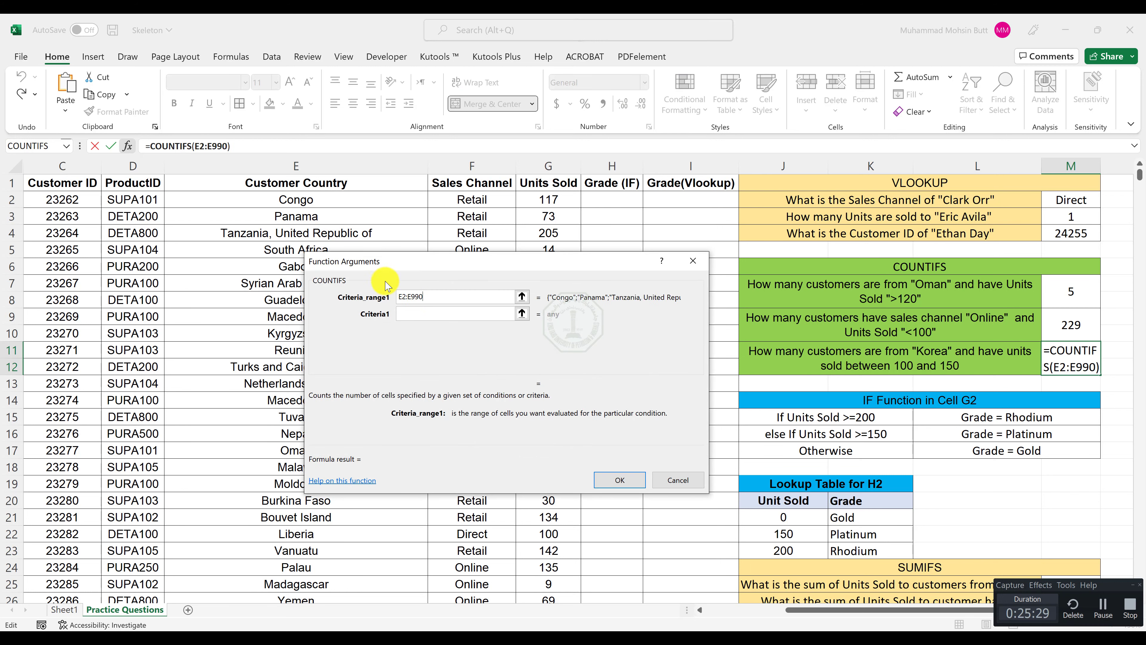
key(Tab)
text(K)
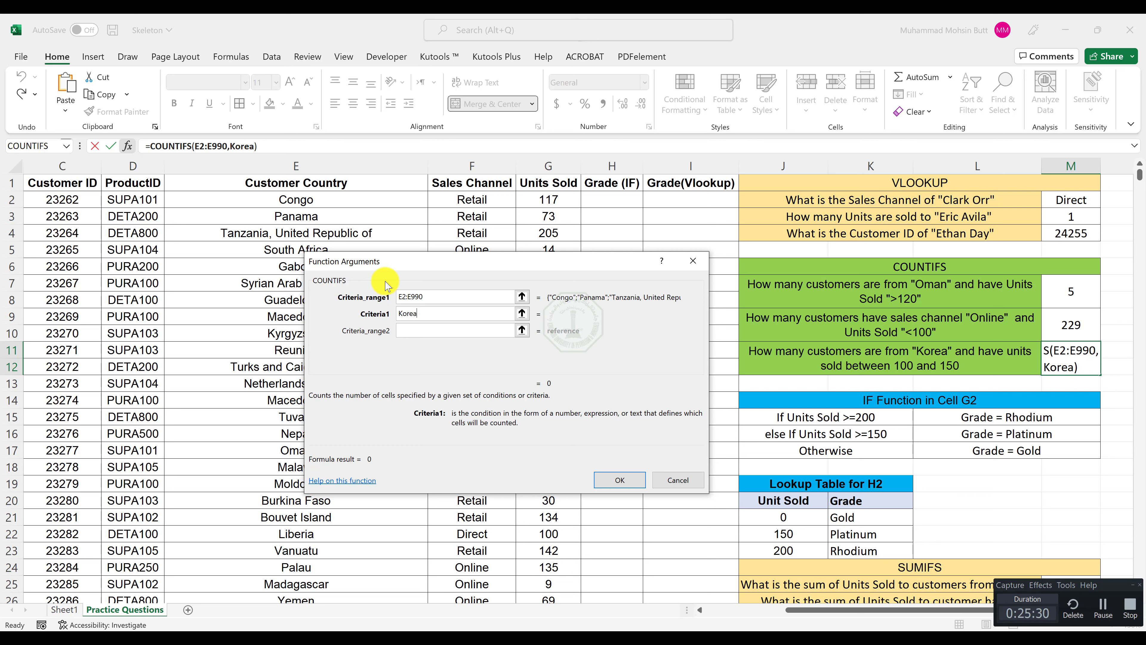
key(Tab)
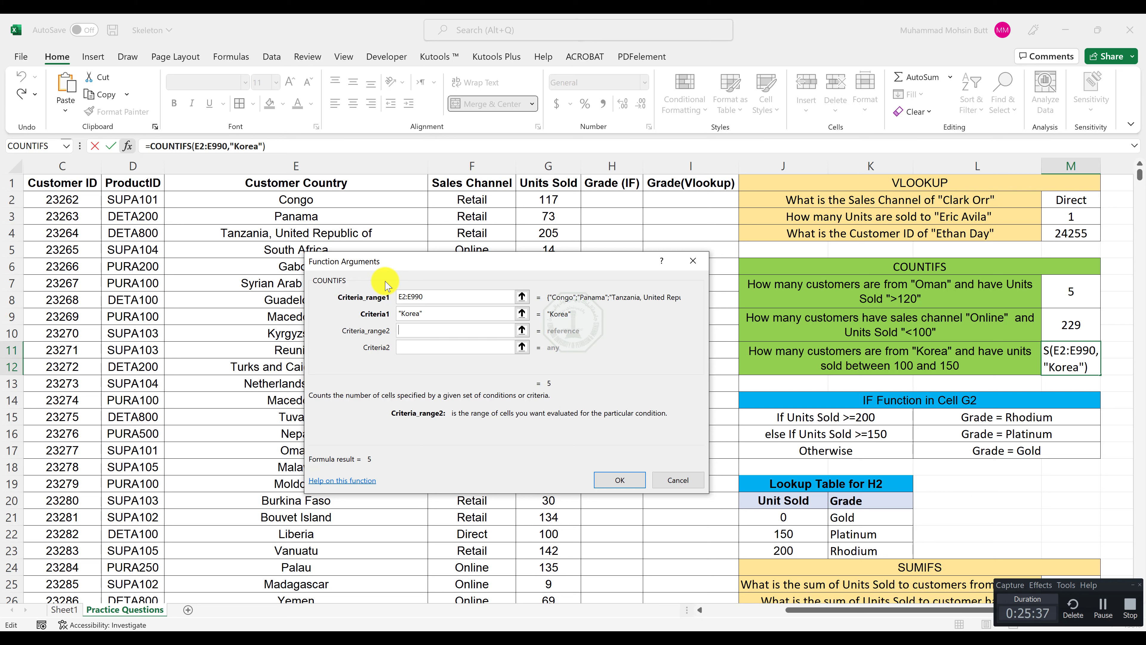
Add G2:G990 as the second criteria range of the Korea formula, with criterion >100.
text(G2:G990)
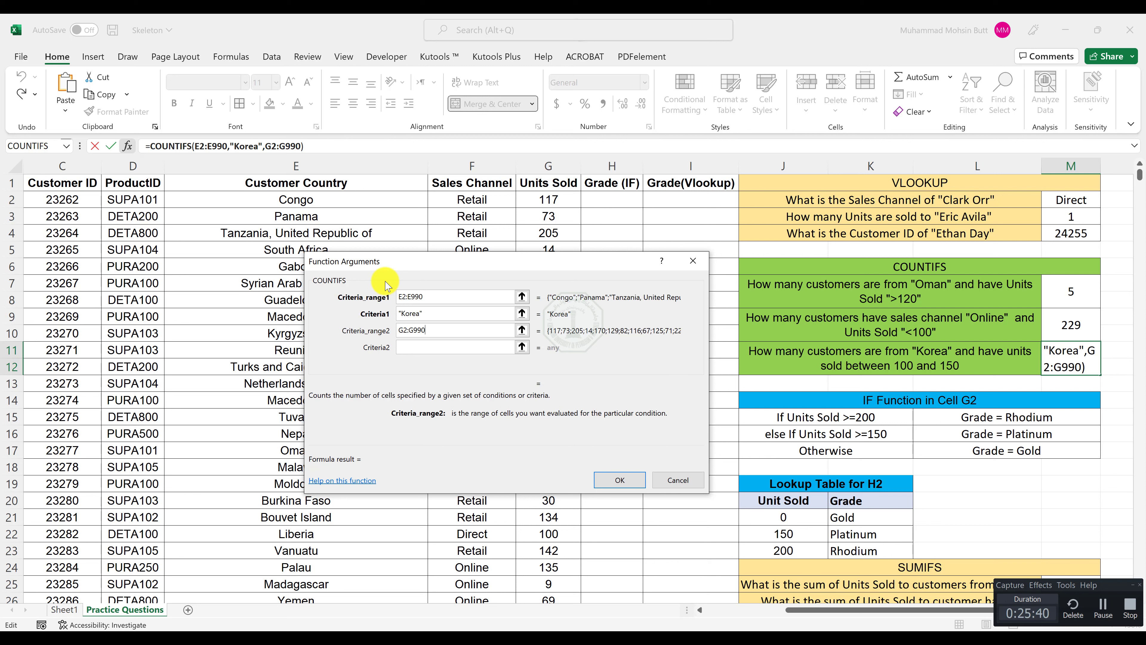
key(Tab)
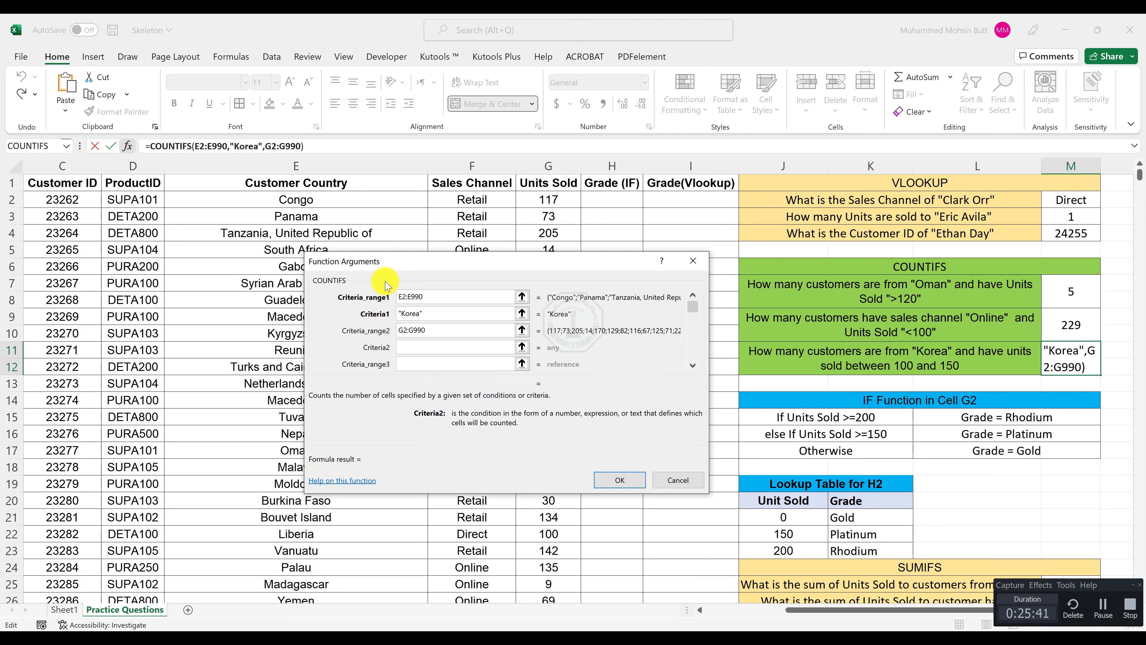
text(>100)
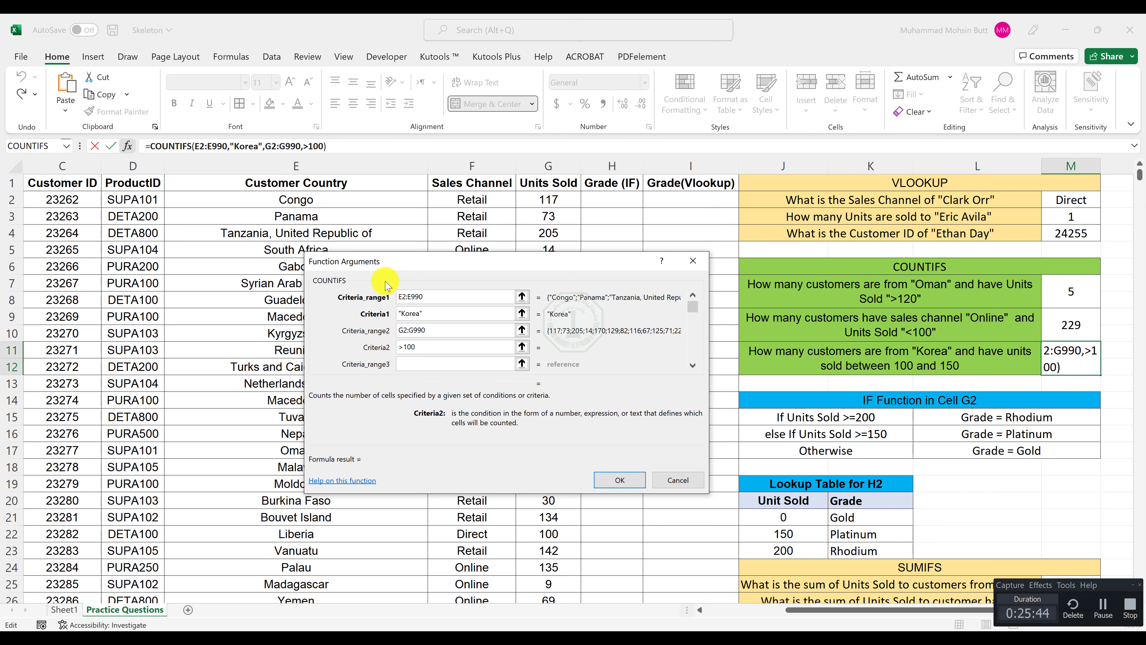
key(Tab)
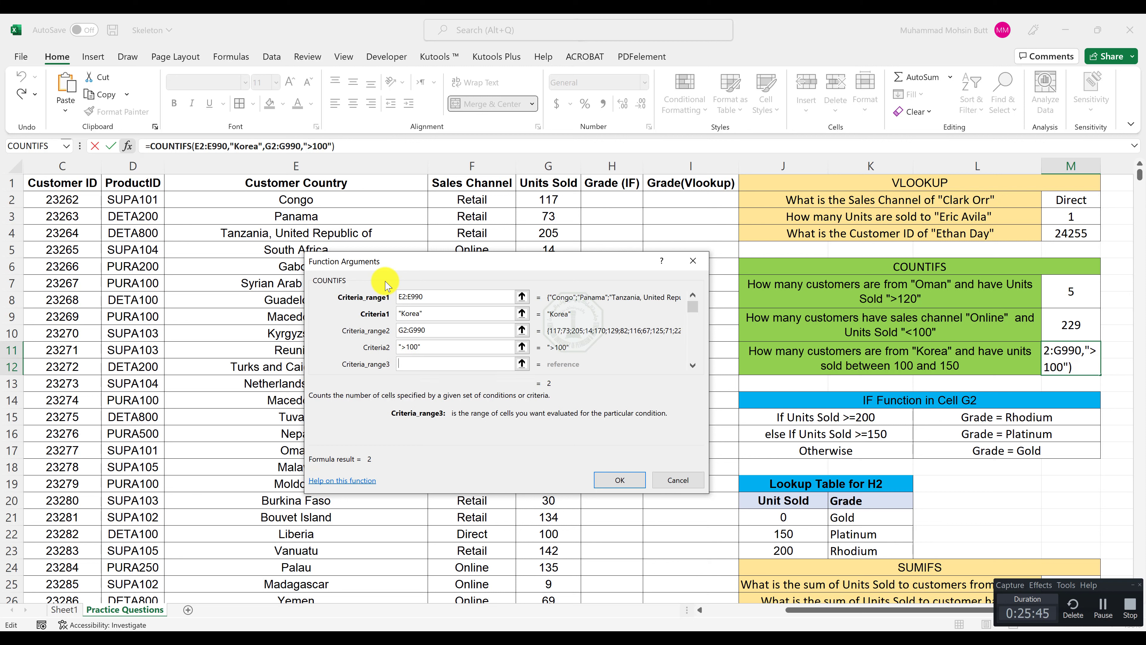
Add G2:G990 as the third criteria range with criterion <150, and complete the Korea formula.
text(G2:G990)
key(Tab)
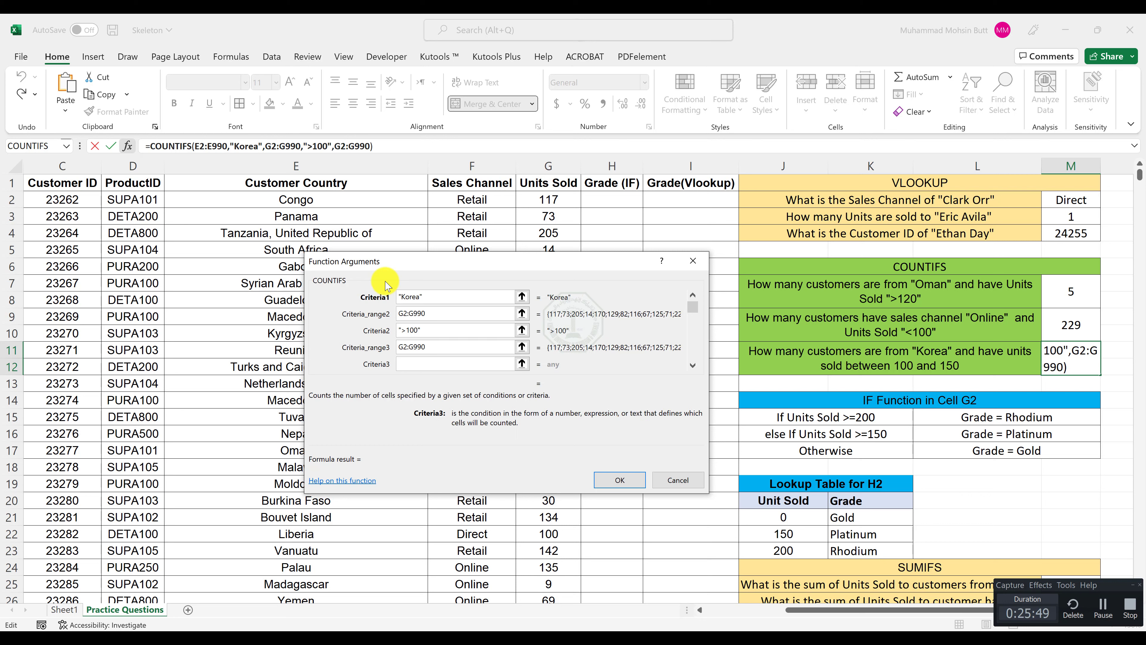
text(<150)
key(Return)
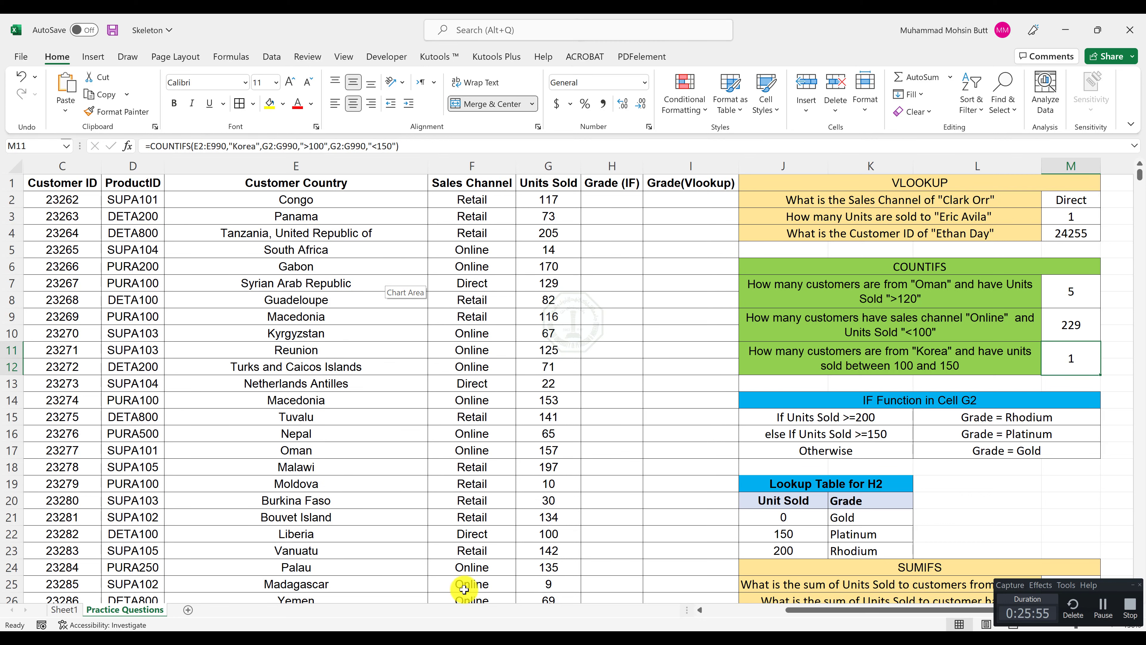
Check the COUNTIFS answers against Output Sheet 2.pdf in Adobe Acrobat Pro, and return to the Skeleton workbook.
click(450, 638)
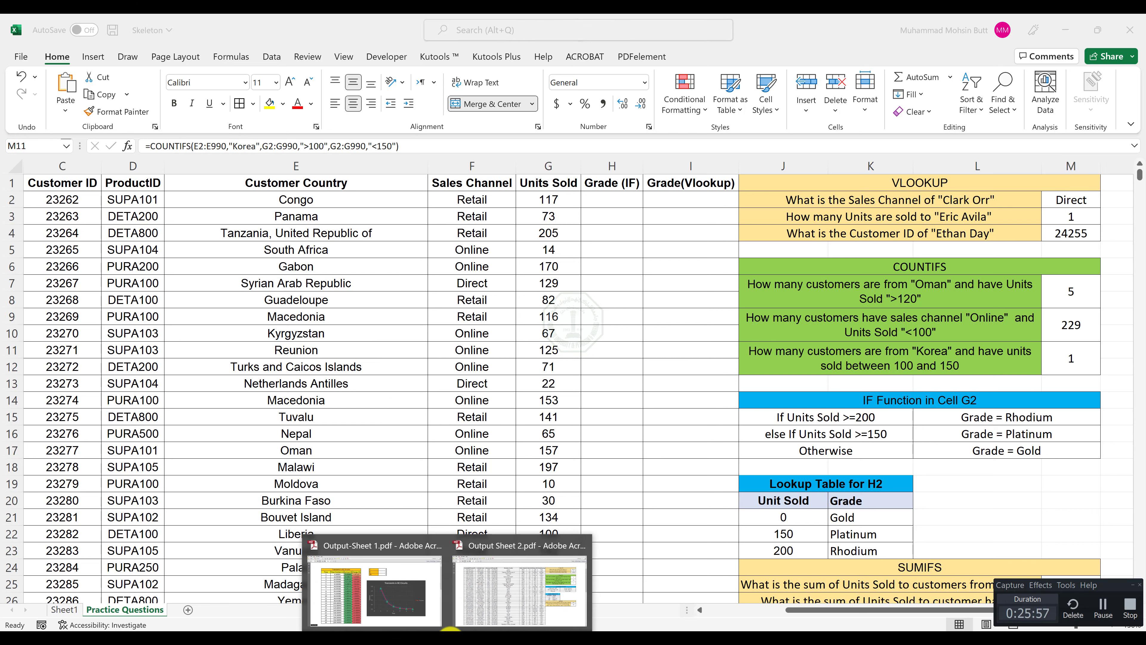
click(501, 593)
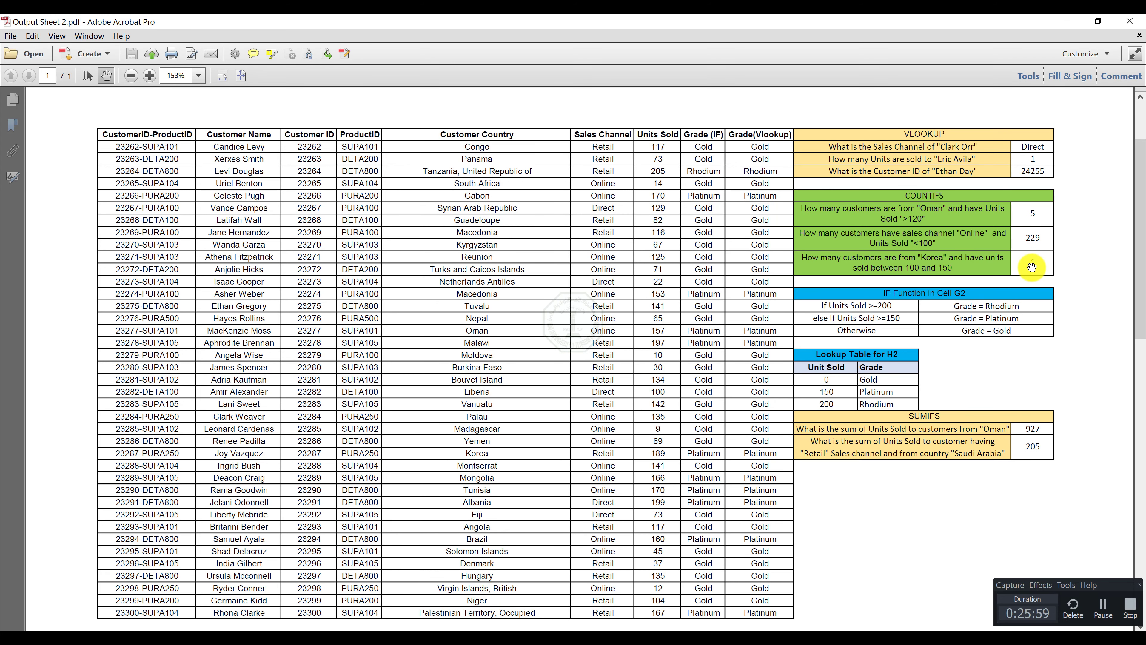
click(1067, 21)
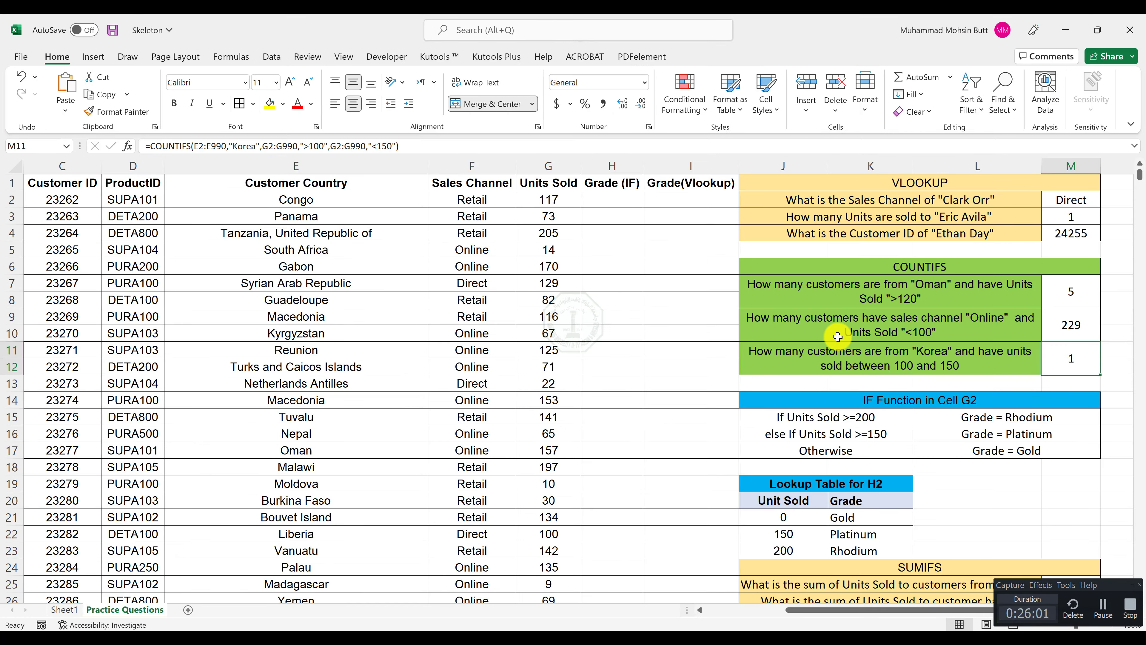
Insert a SUMIFS function in M25, the answer cell for the sum of Units Sold to customers from "Oman".
scroll(883, 325, down, 3)
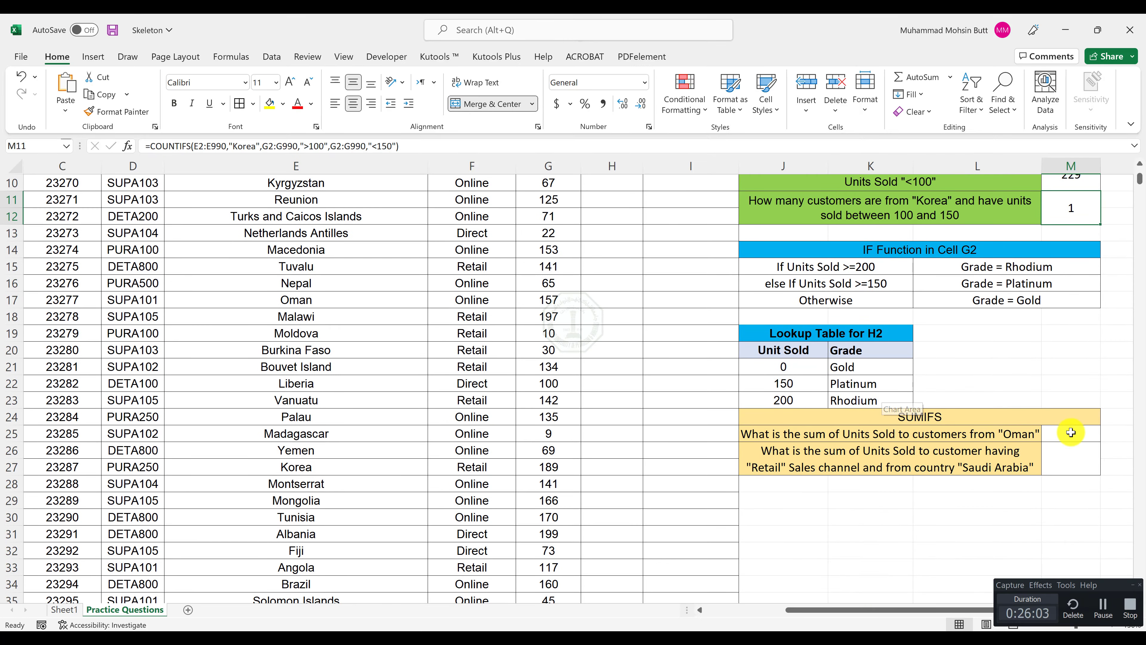
click(1071, 432)
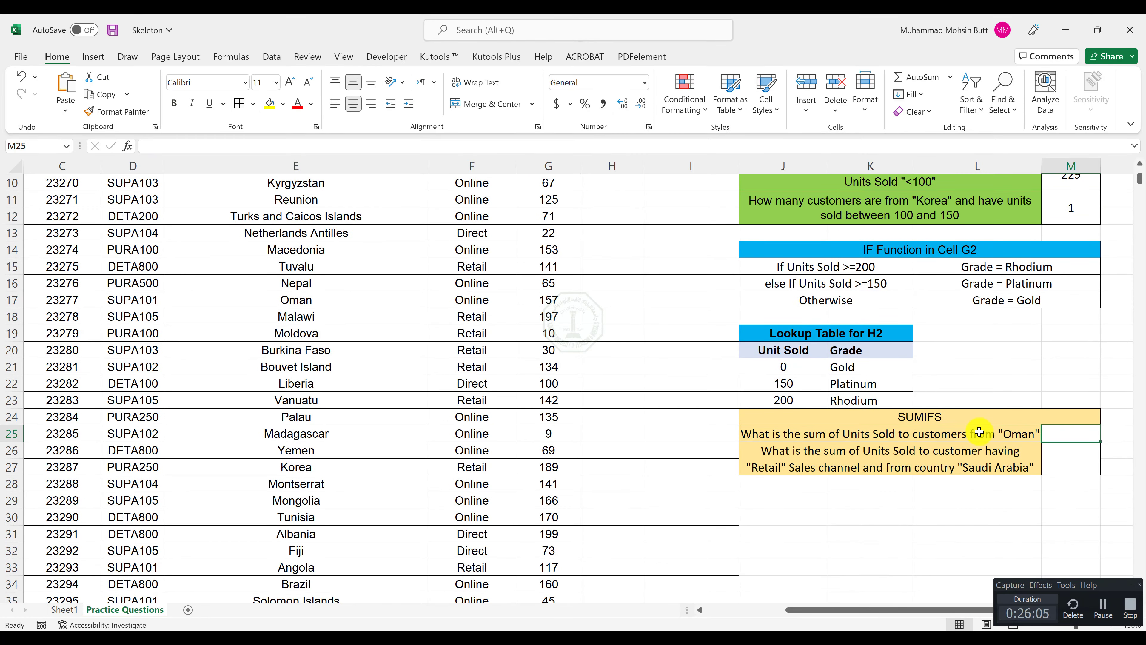
scroll(921, 330, up, 2)
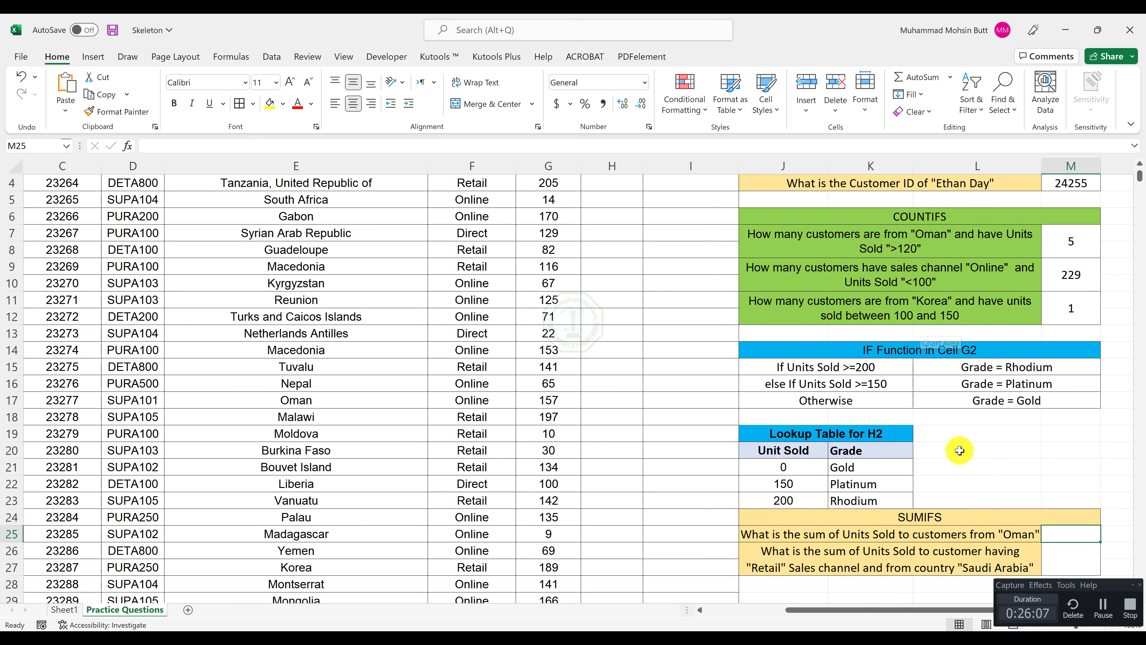
scroll(960, 450, down, 2)
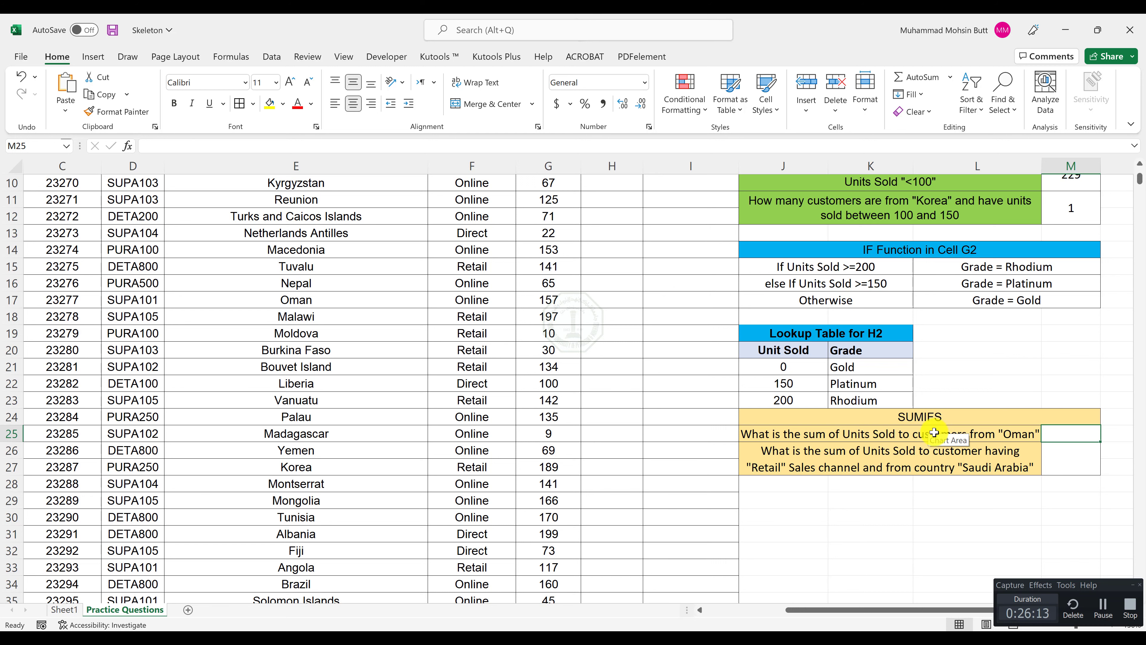
scroll(929, 307, up, 1)
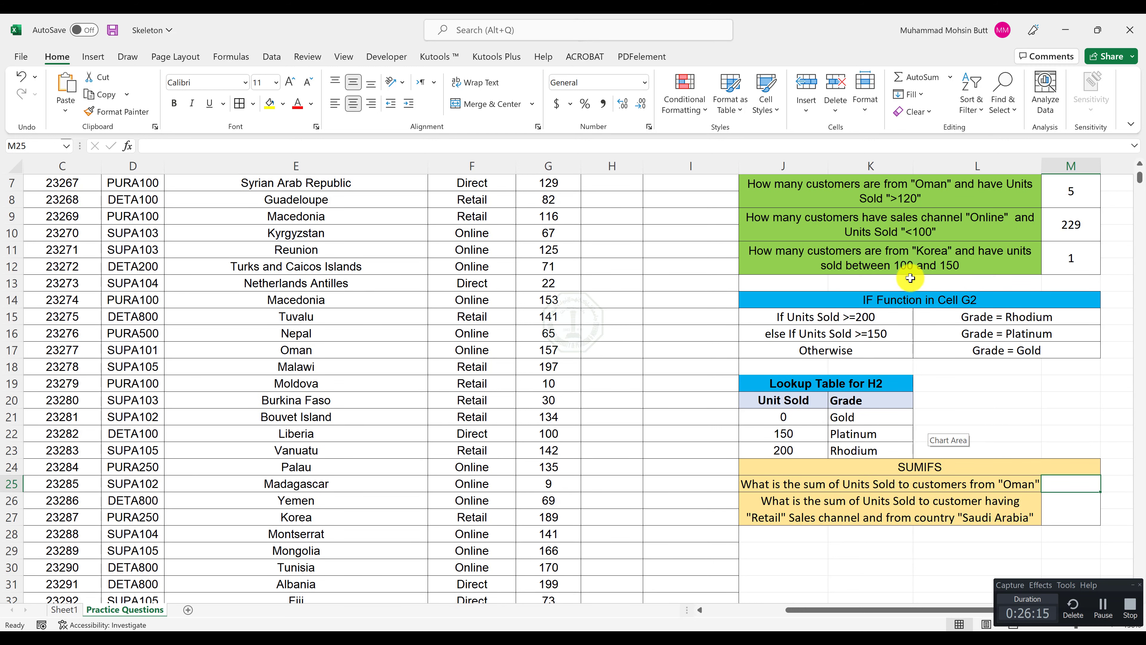
scroll(960, 389, down, 2)
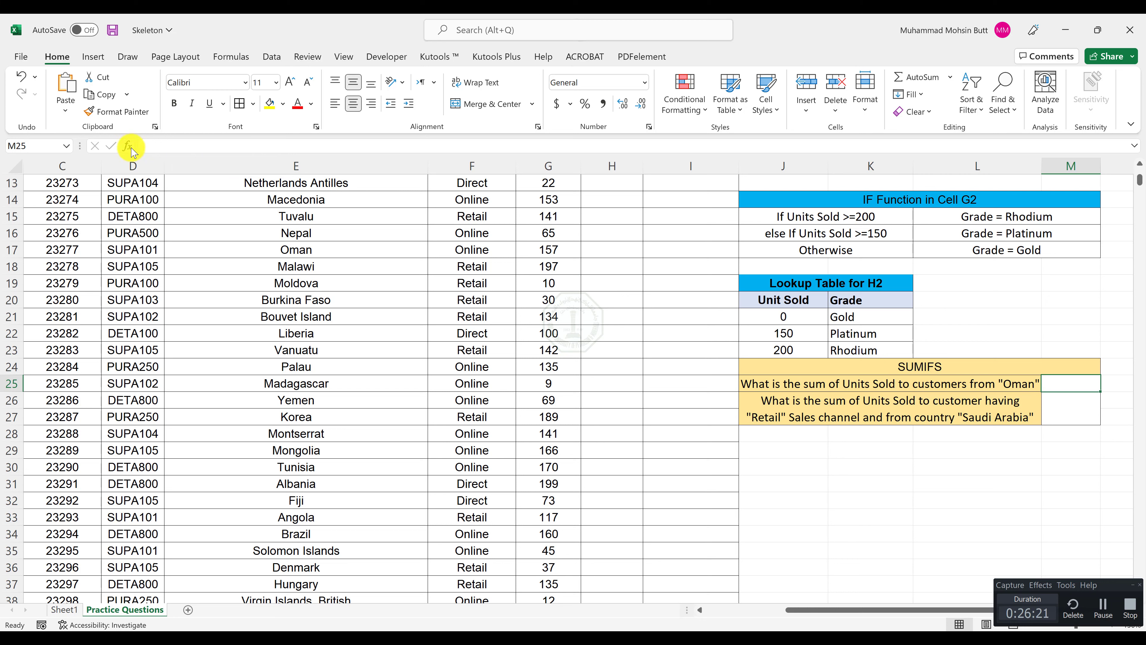
click(145, 147)
key(shift+F3)
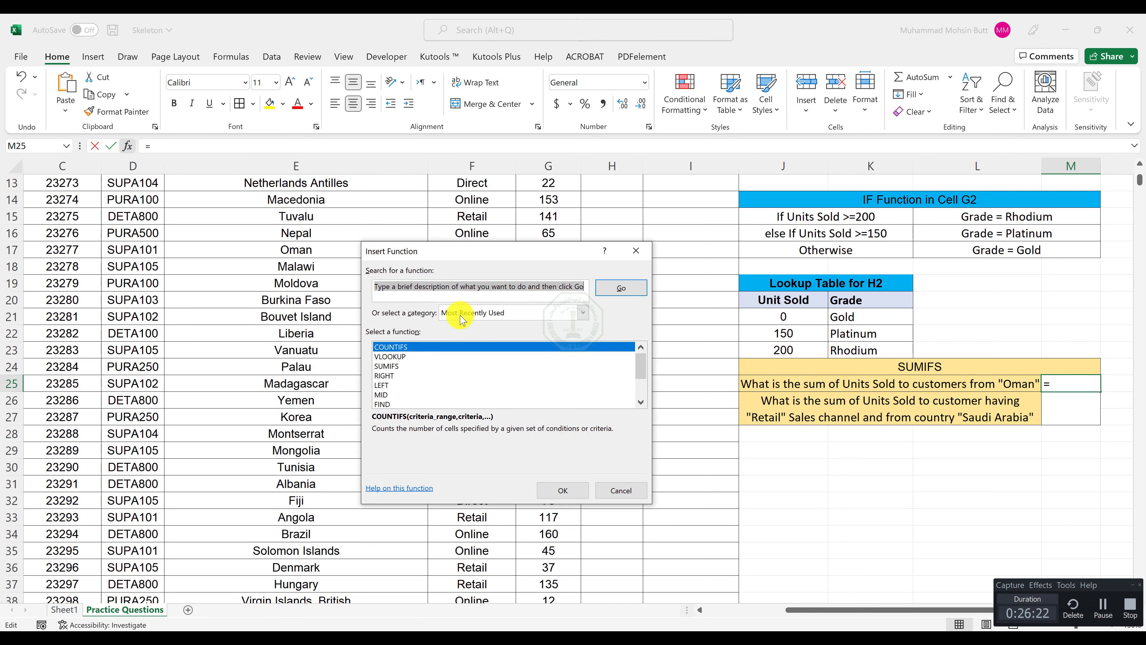
click(405, 366)
double_click(405, 366)
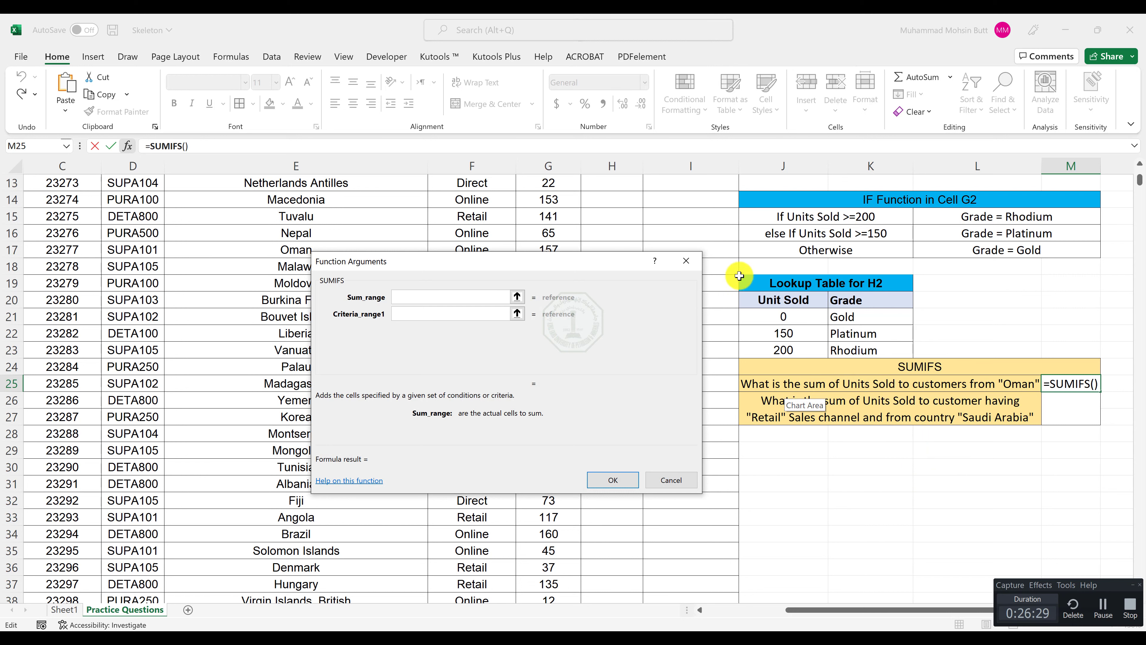
Set the sum range of the Oman SUMIFS formula to the Units Sold cells G2:G990.
scroll(718, 224, up, 4)
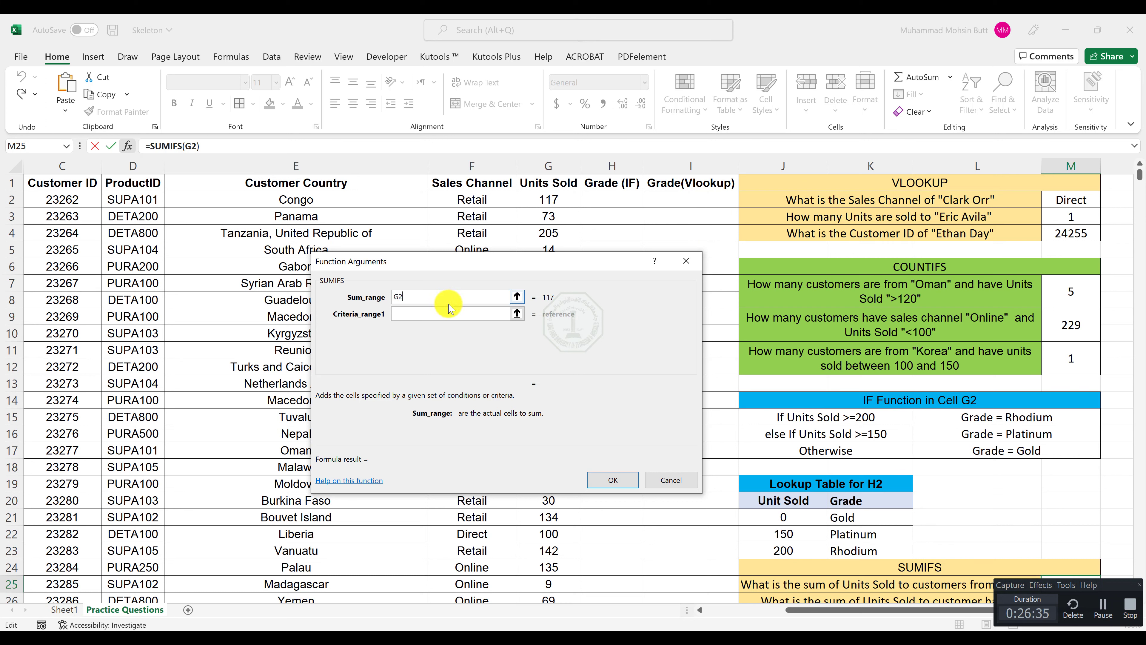
text(99)
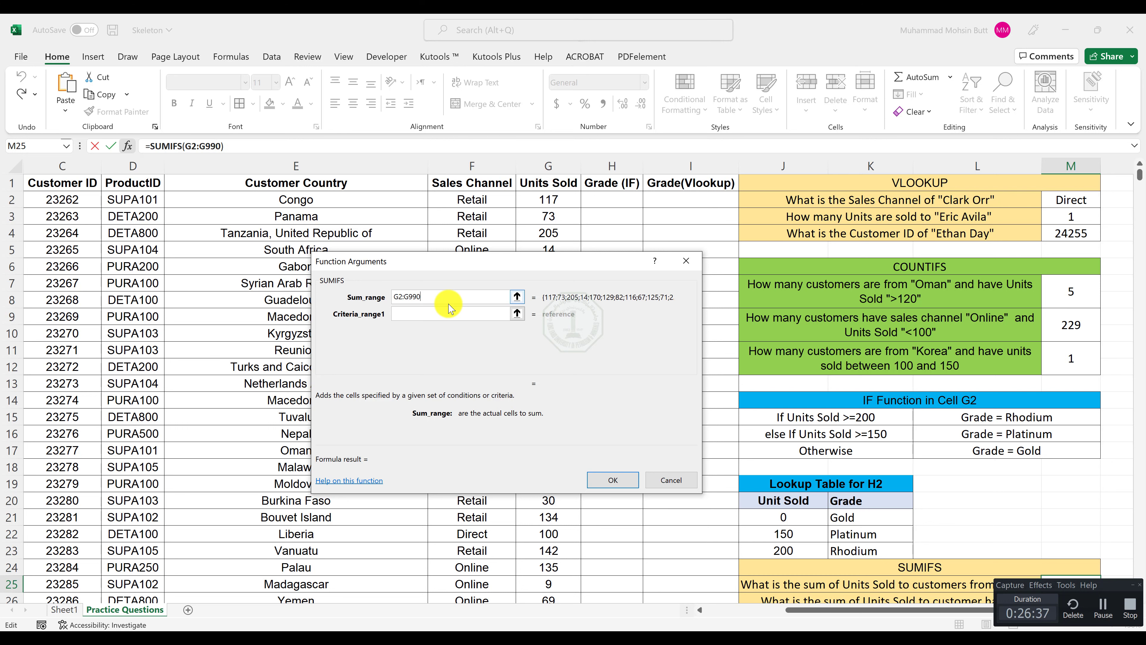
text(0)
key(Tab)
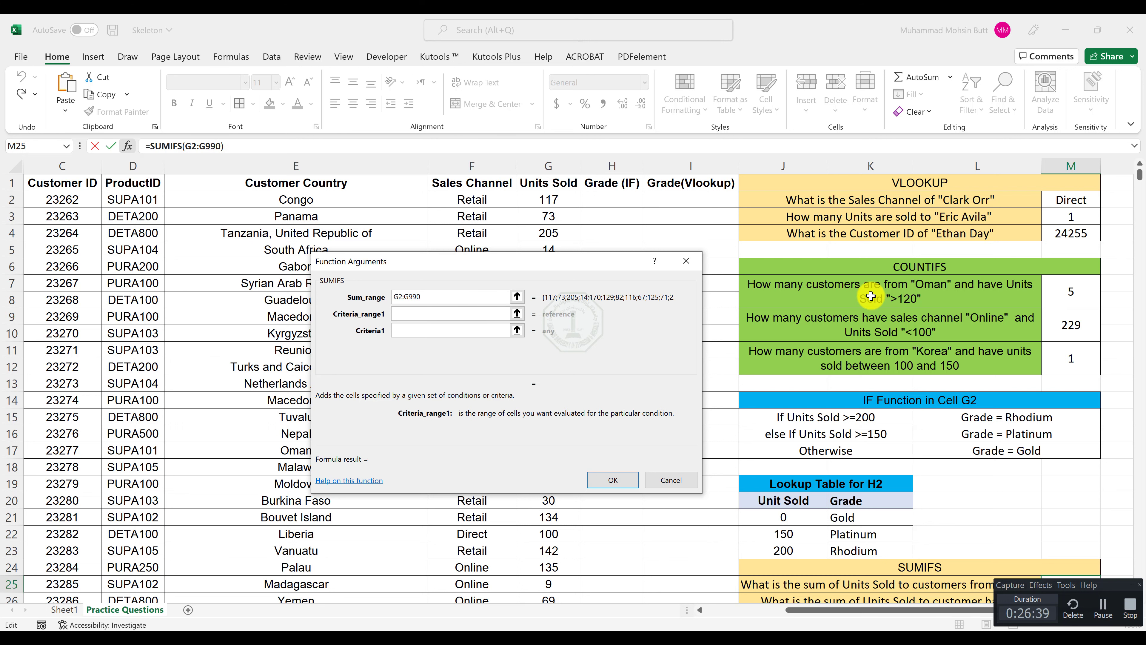
Add E2:E990 as the criteria range with criterion "Oman", and complete the SUMIFS formula in M25.
scroll(1021, 433, down, 1)
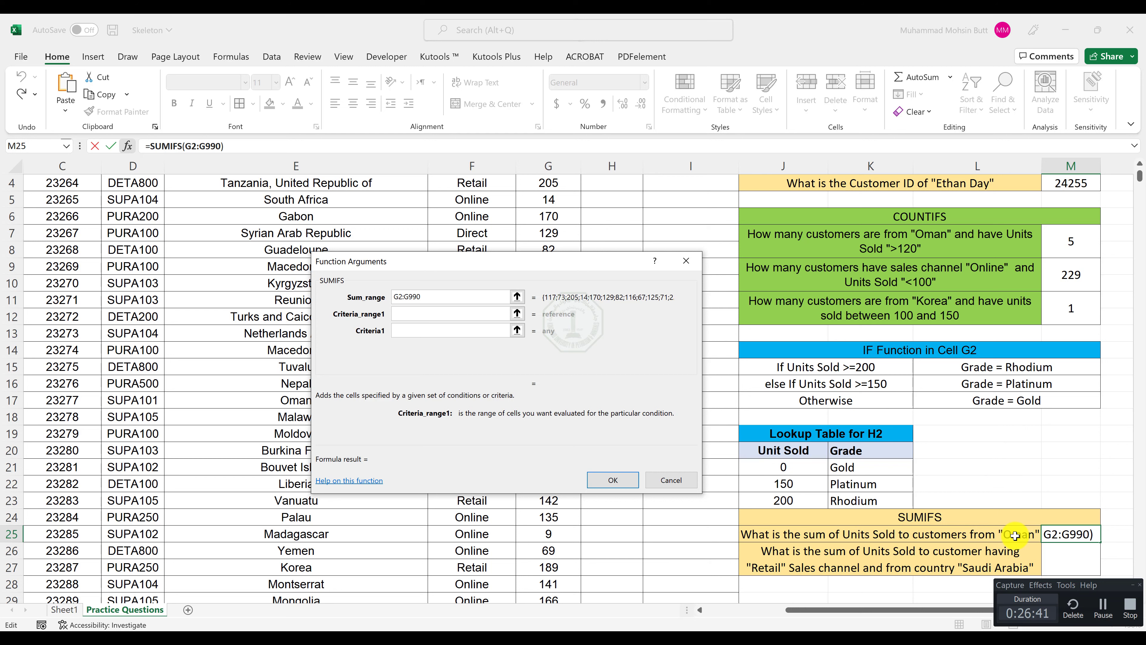
scroll(406, 262, up, 1)
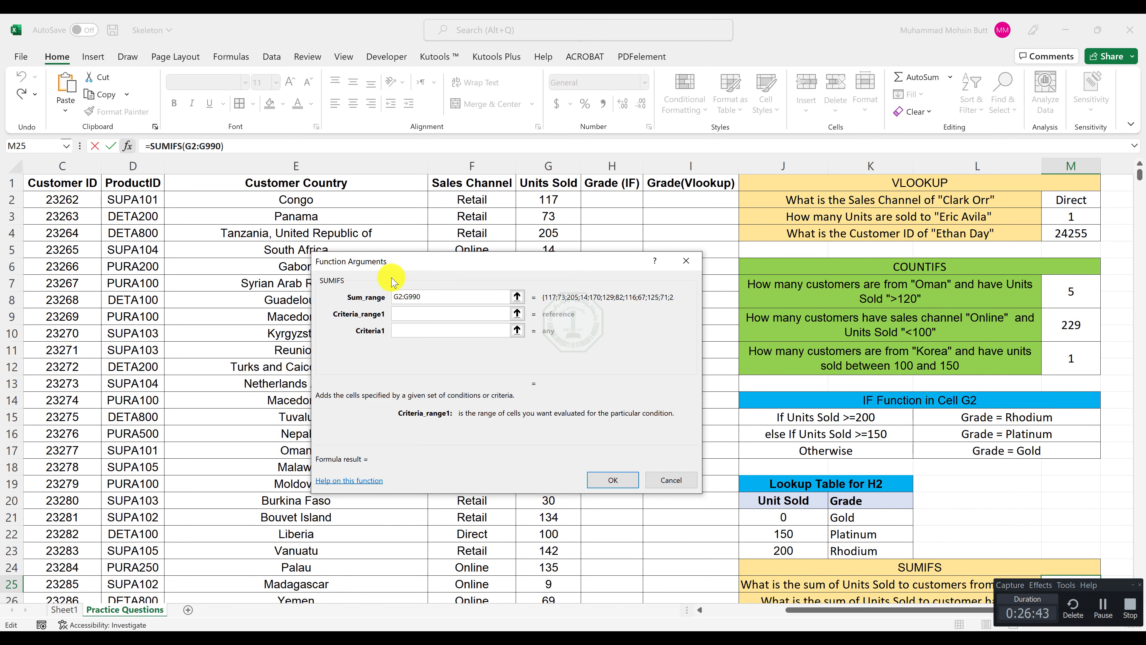
key(Tab)
text(E2:)
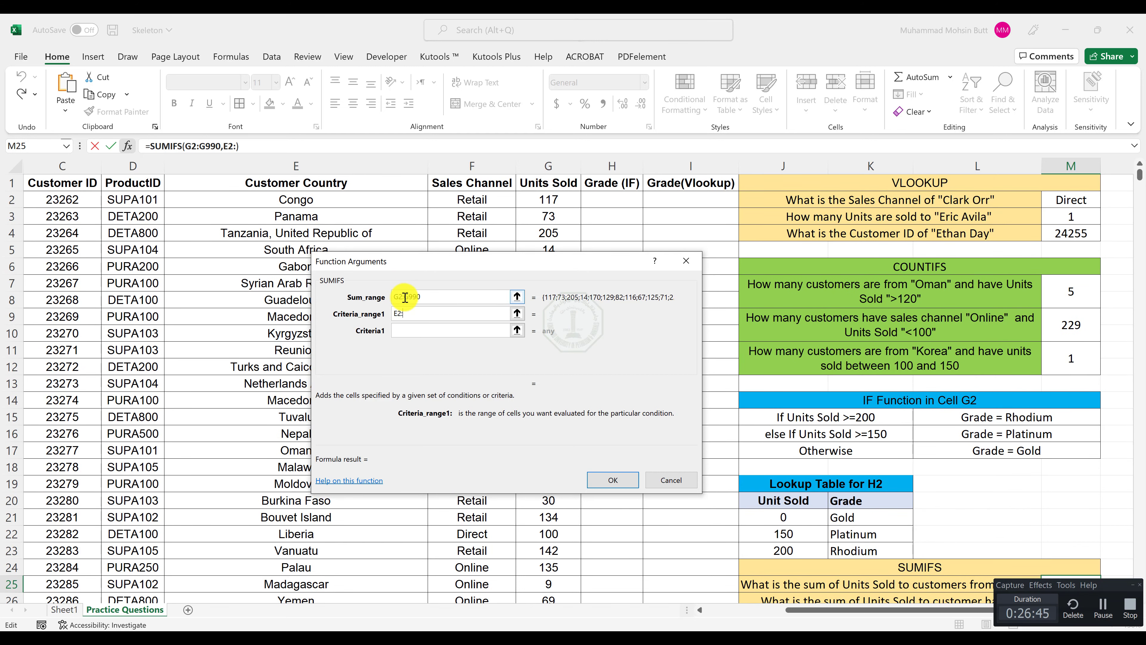
text(E990)
key(Tab)
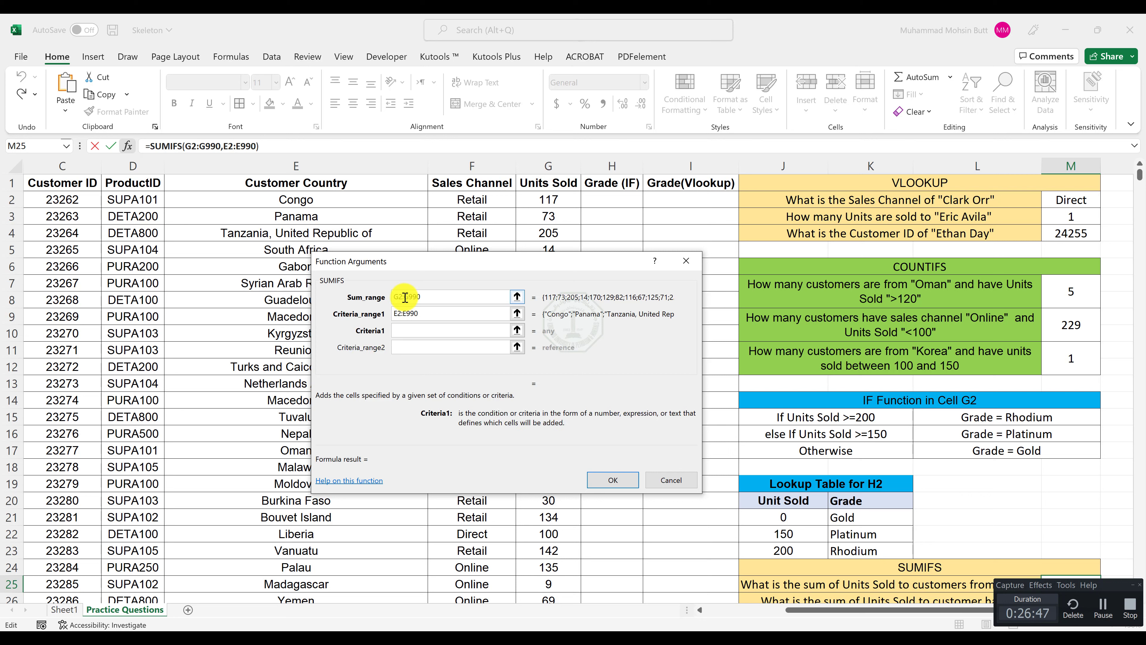
key(BackSpace)
key(BackSpace)
key(Return)
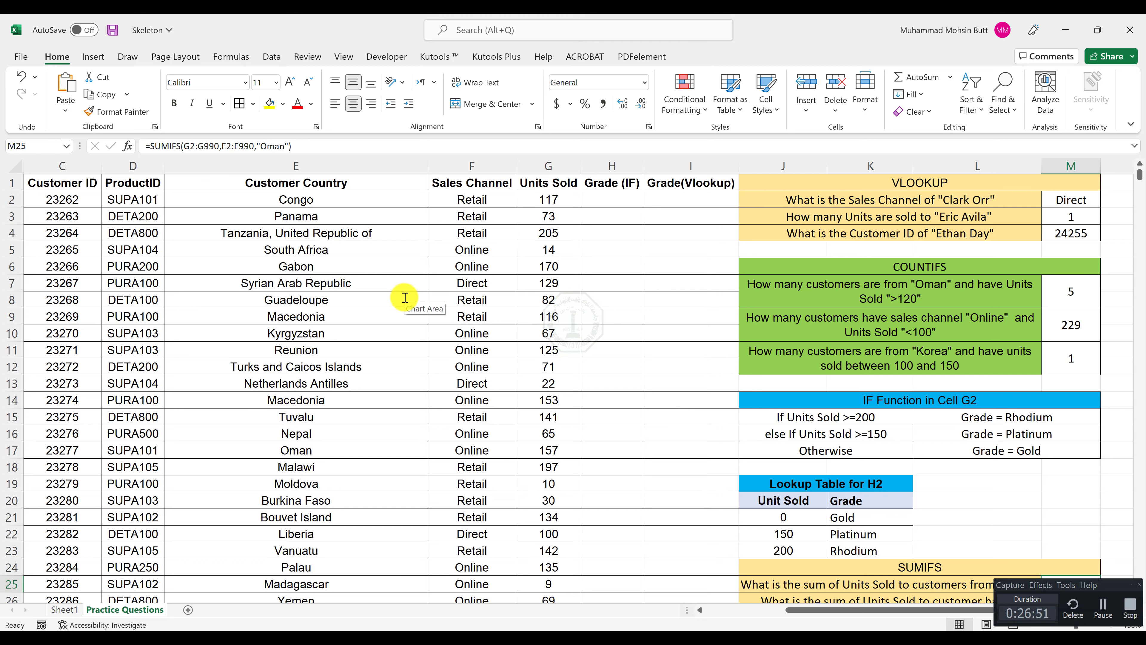
click(1135, 589)
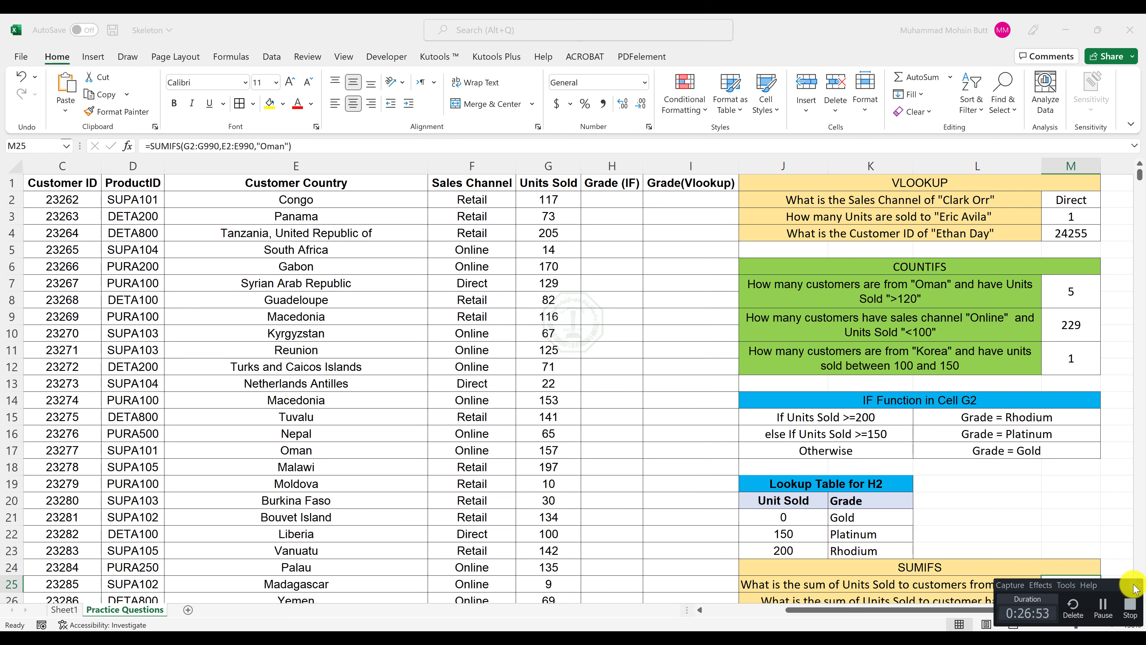
Insert a SUMIFS function in M26 for the Retail and Saudi Arabia question, with sum range G2:G990.
scroll(1059, 566, down, 1)
click(1059, 565)
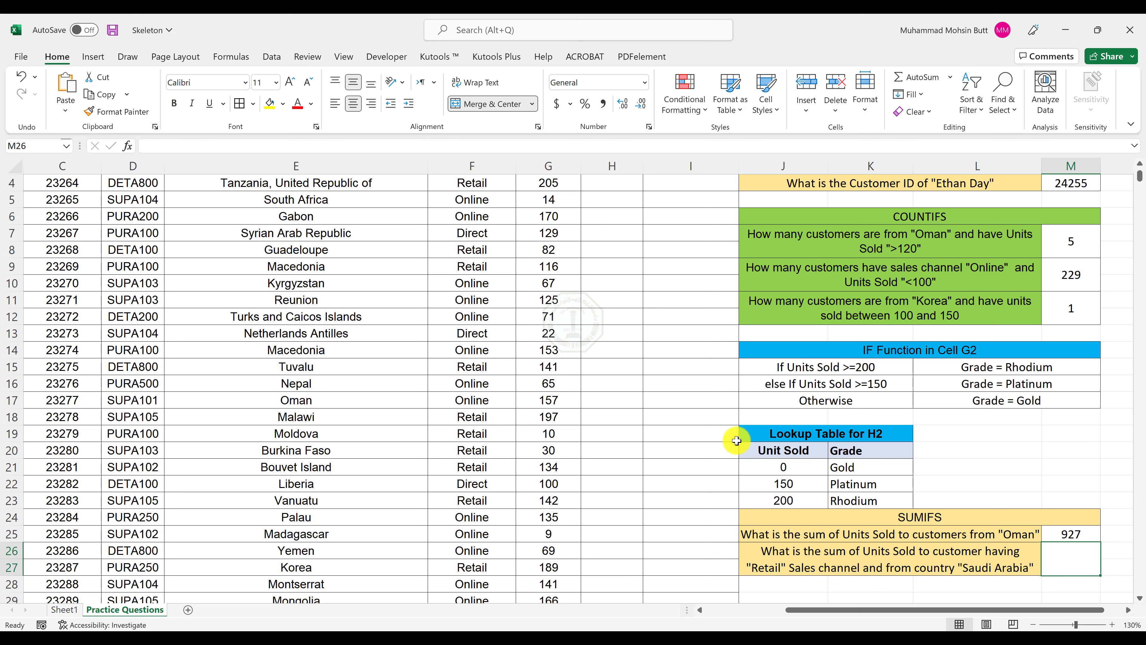
click(127, 146)
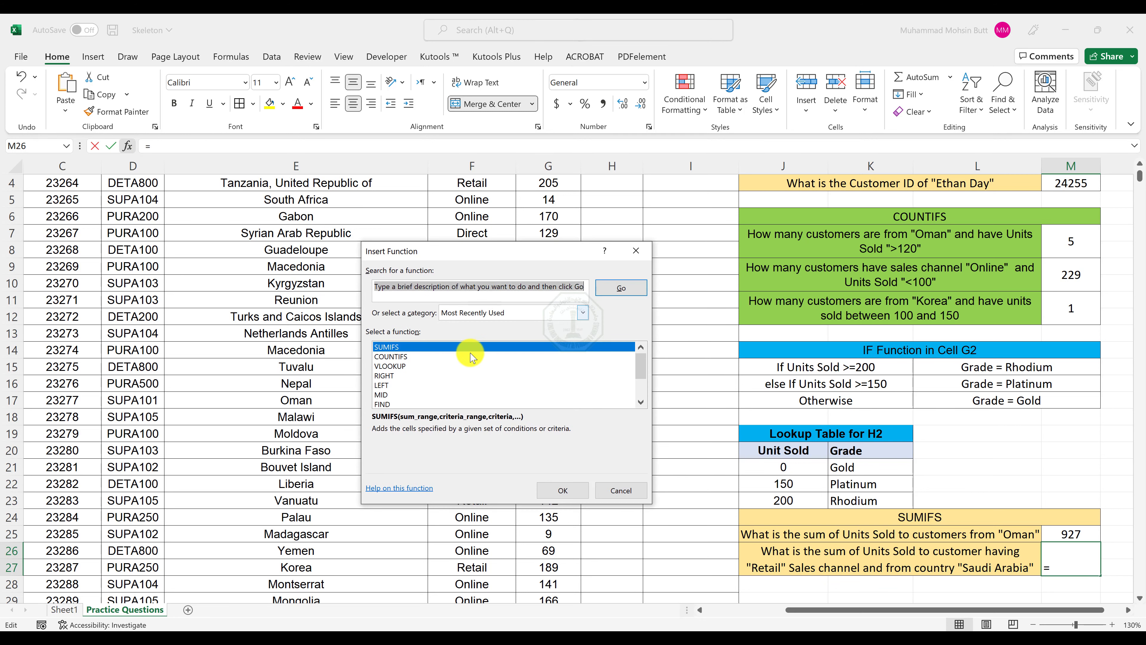
click(435, 353)
double_click(435, 352)
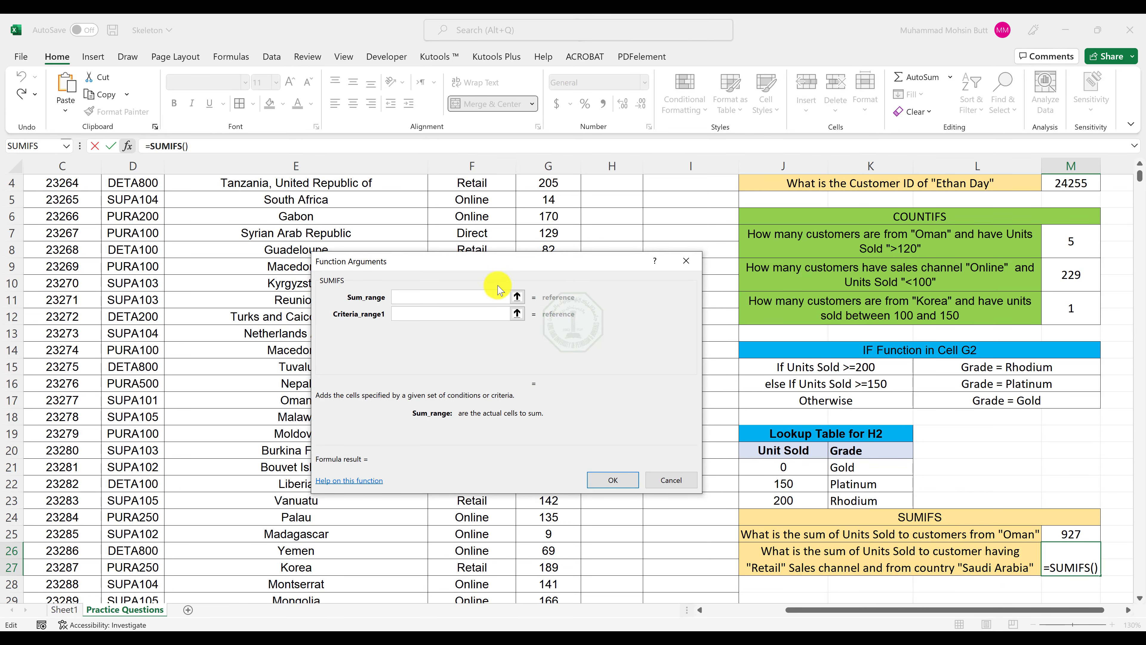
text(G2)
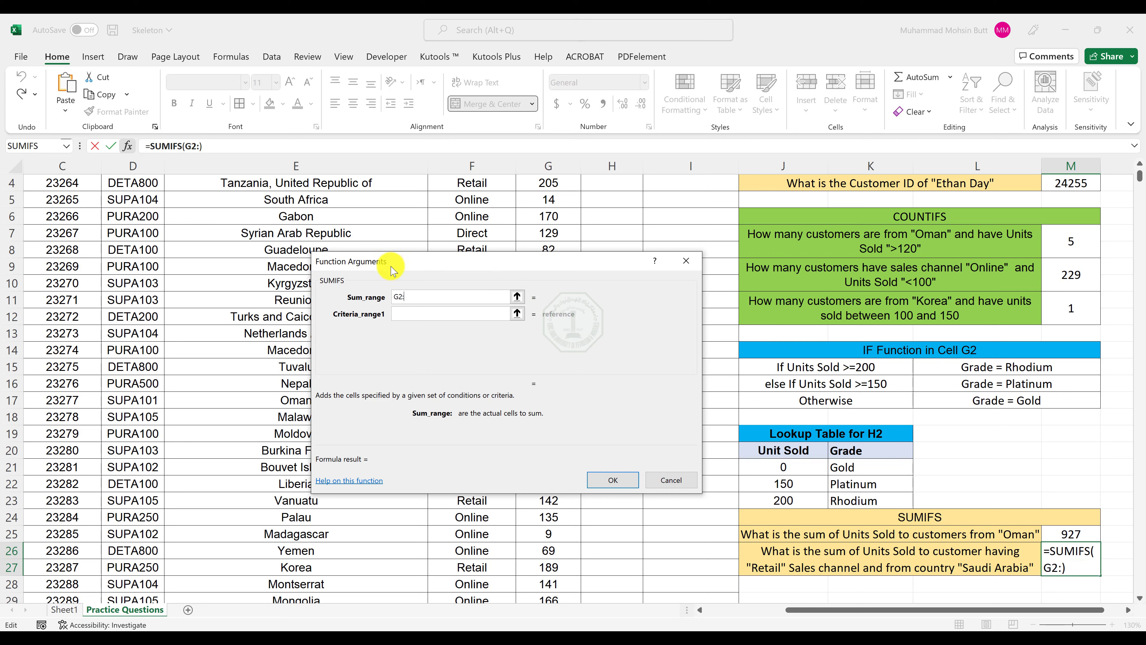
text(:G990)
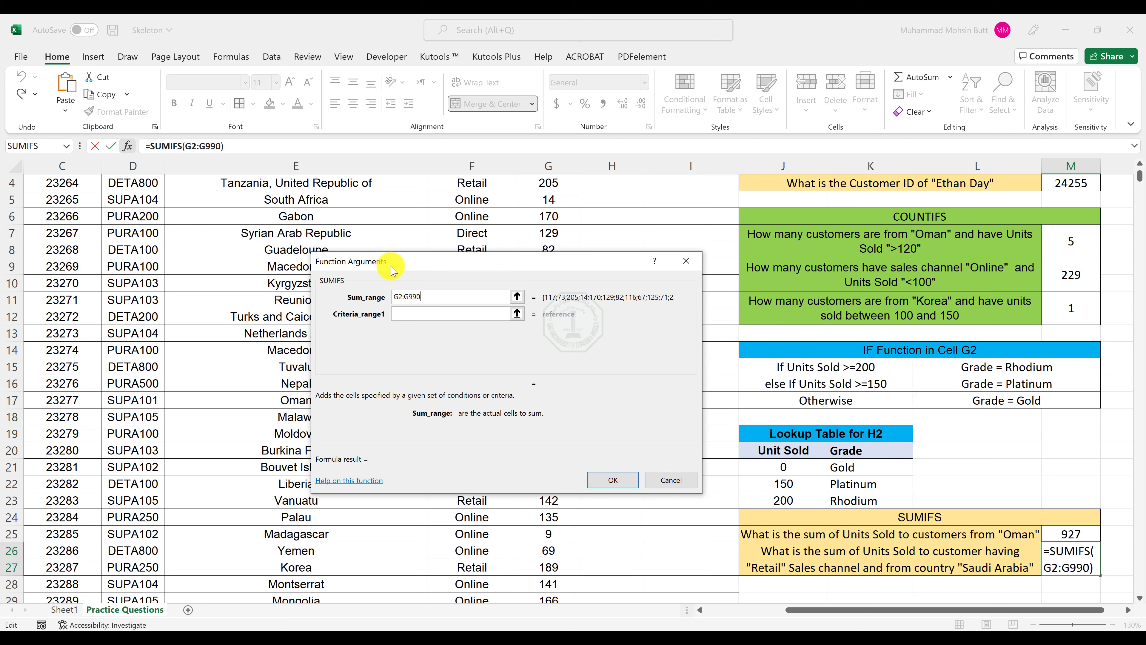
key(Tab)
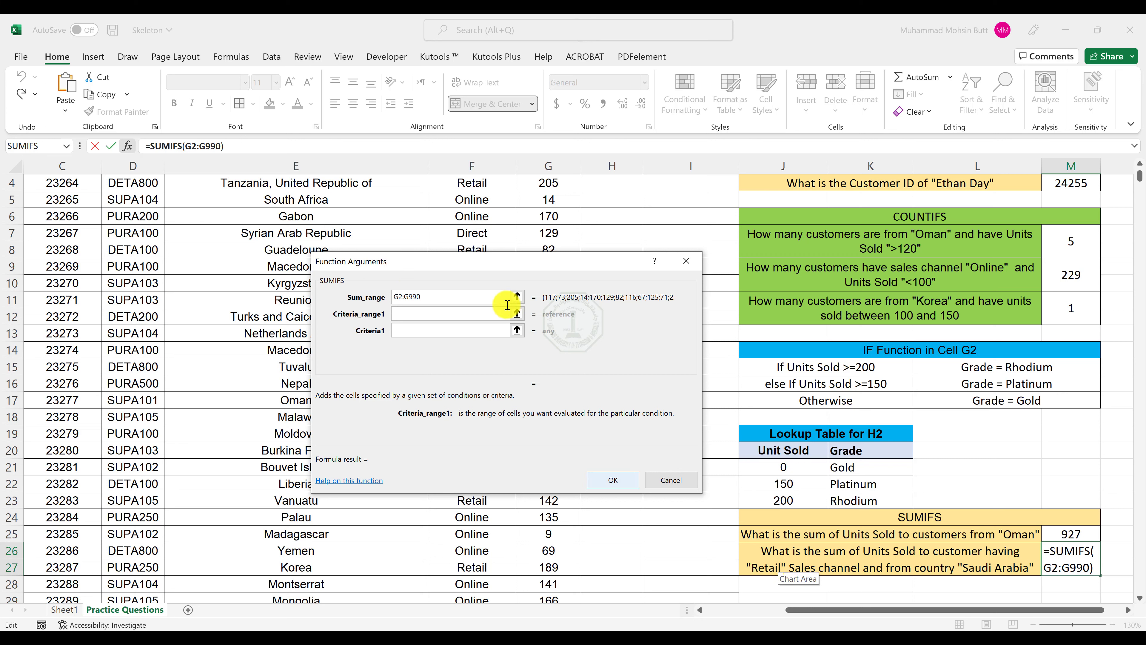
Add F2:F990 as the first criteria range of the M26 formula, with criterion "Retail".
scroll(512, 221, up, 1)
click(412, 314)
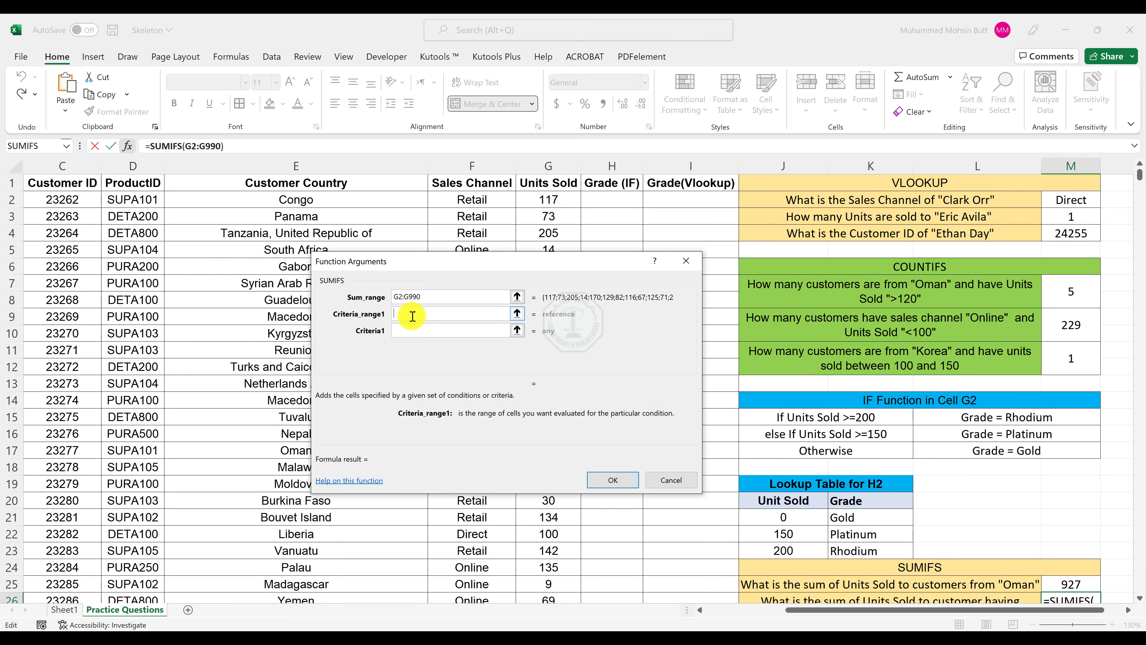
text(F2:F99)
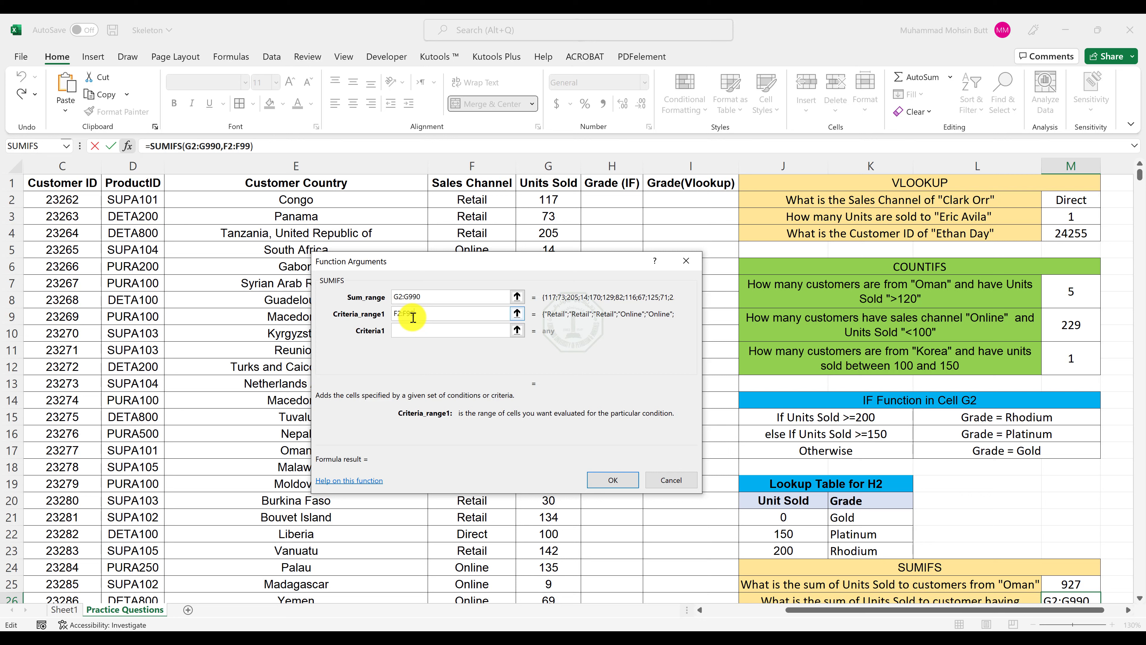
text(00)
key(BackSpace)
key(Tab)
text(Retai)
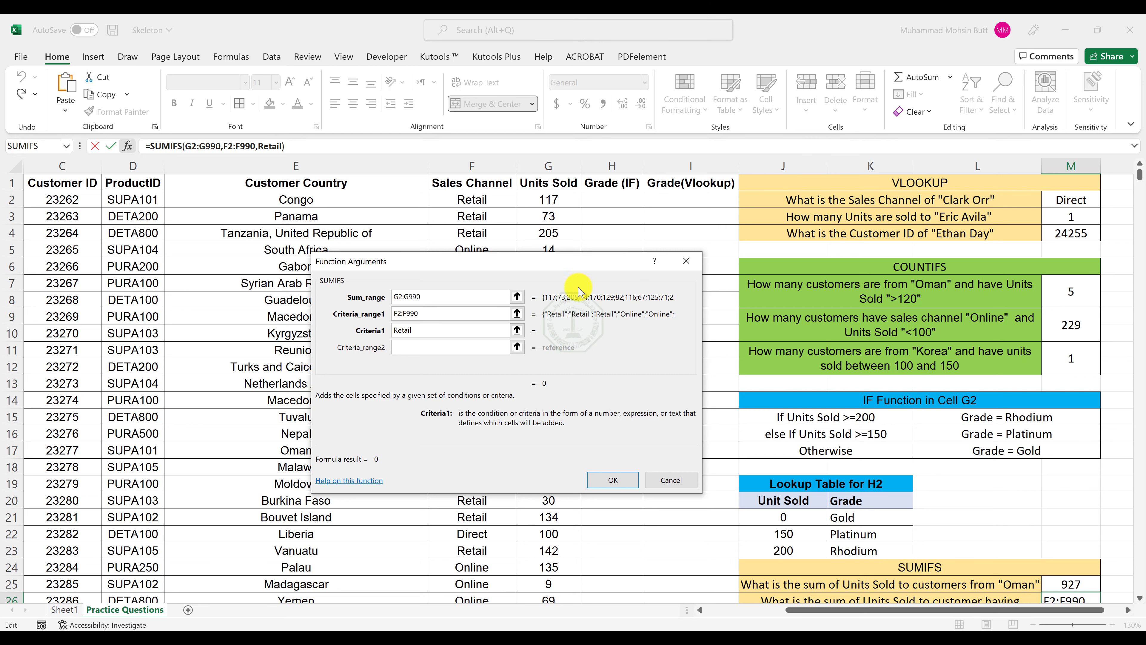
key(Tab)
Add E2:E990 as the second criteria range with criterion "Saudi Arabia", and complete the M26 formula.
scroll(980, 520, down, 1)
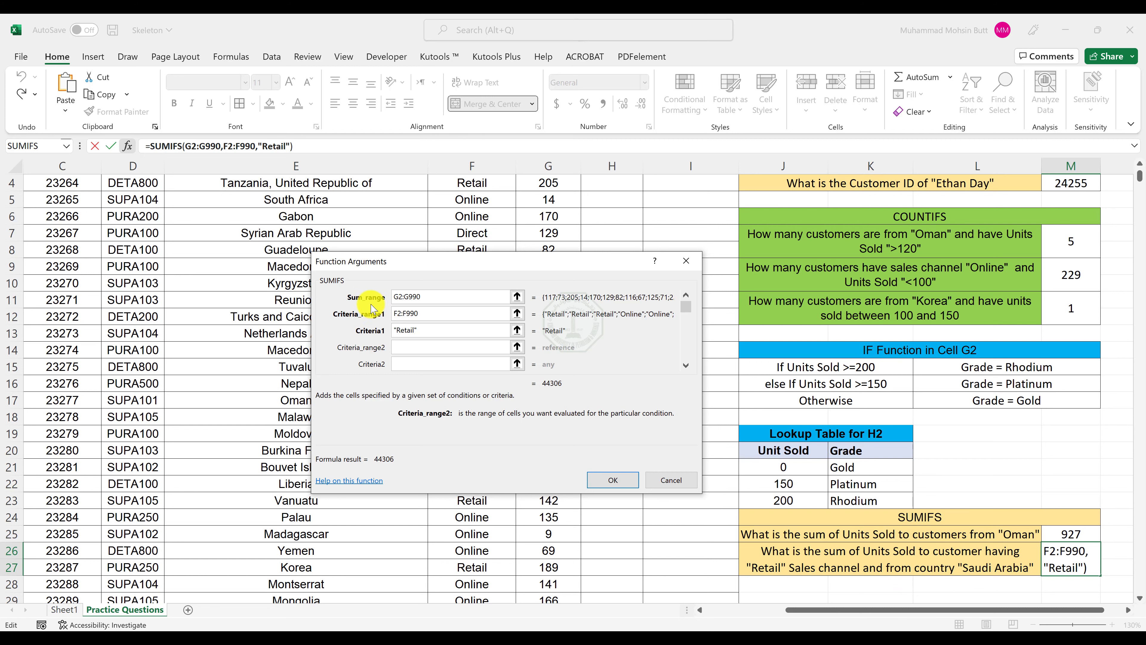
scroll(262, 207, up, 1)
scroll(262, 207, up, 1)
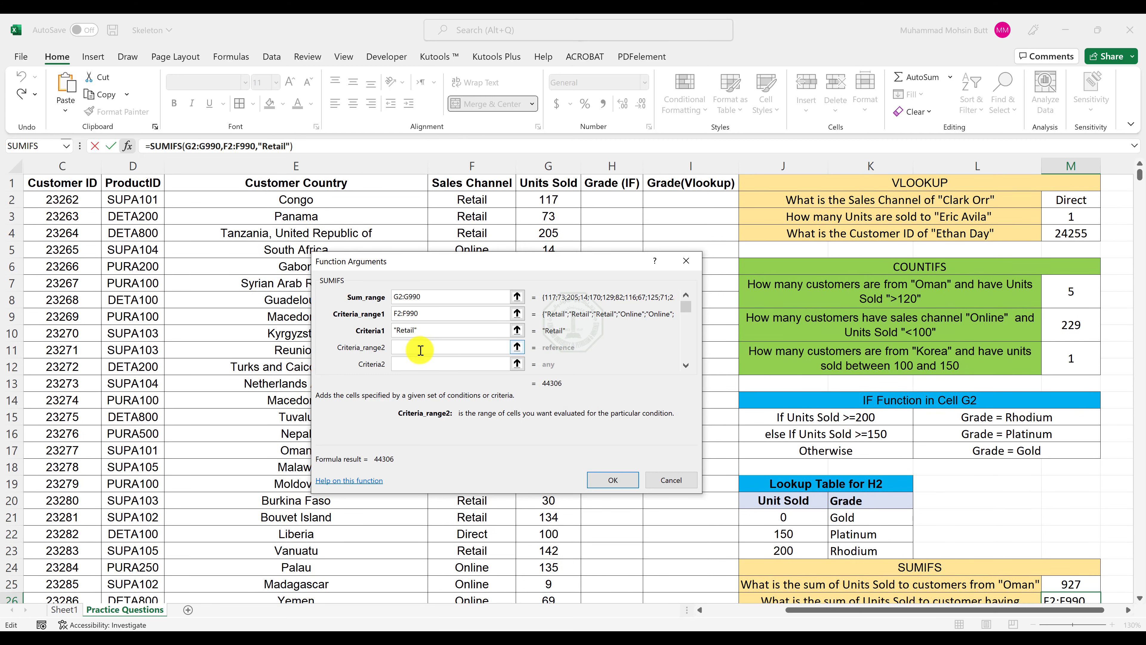
text(E2:E99)
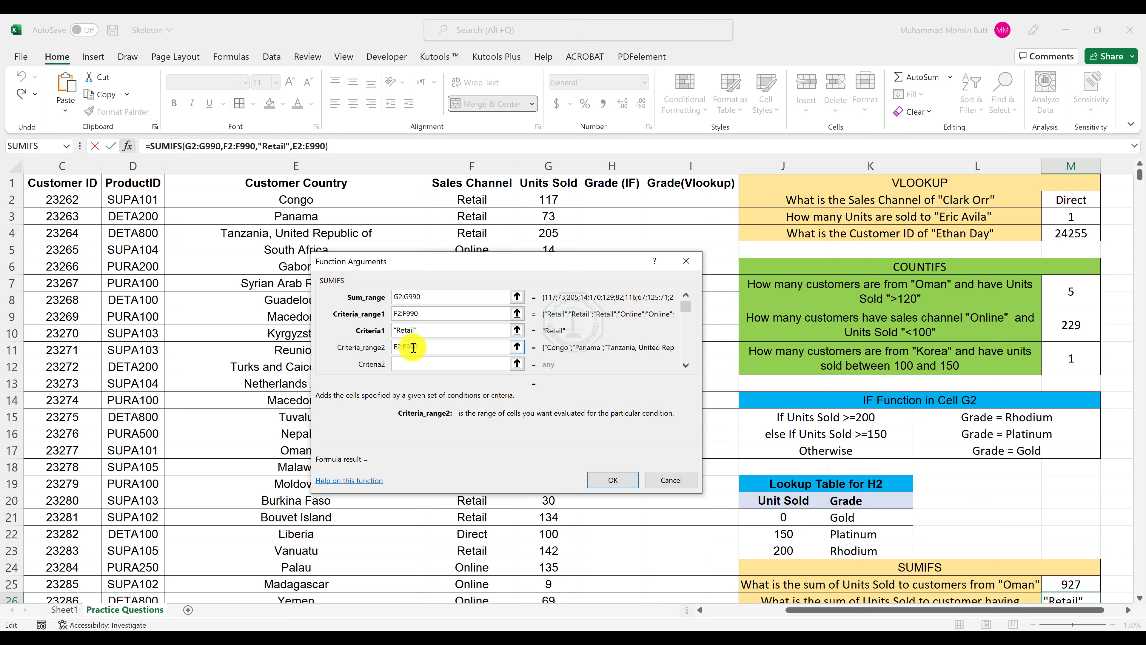
text(0)
key(Tab)
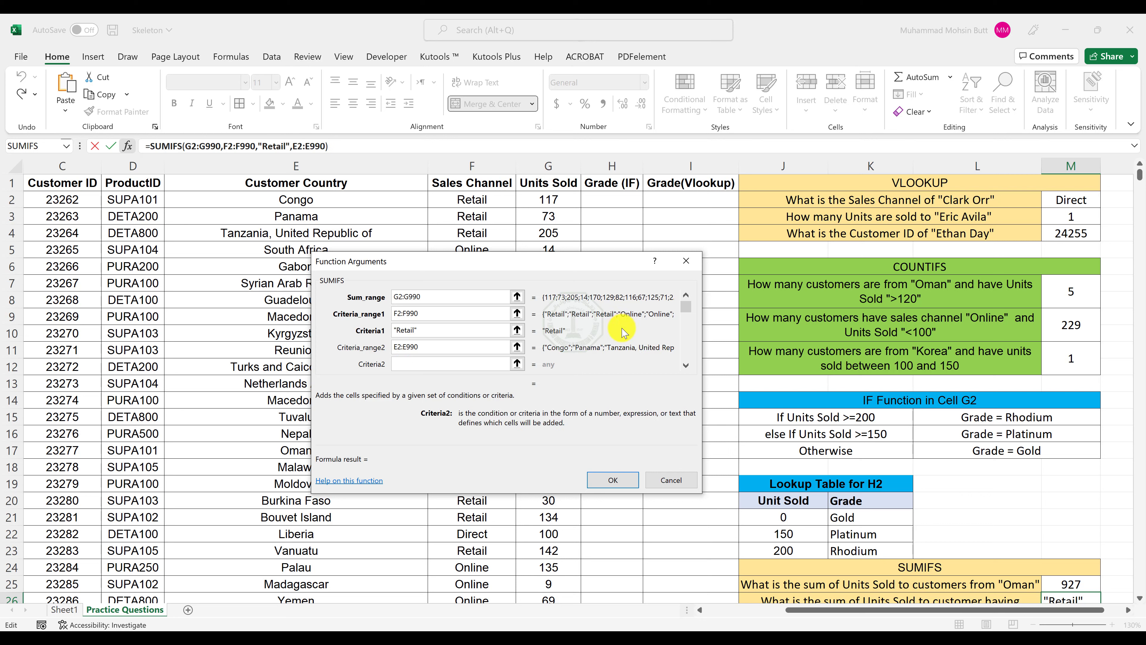
text(Saudi Ara)
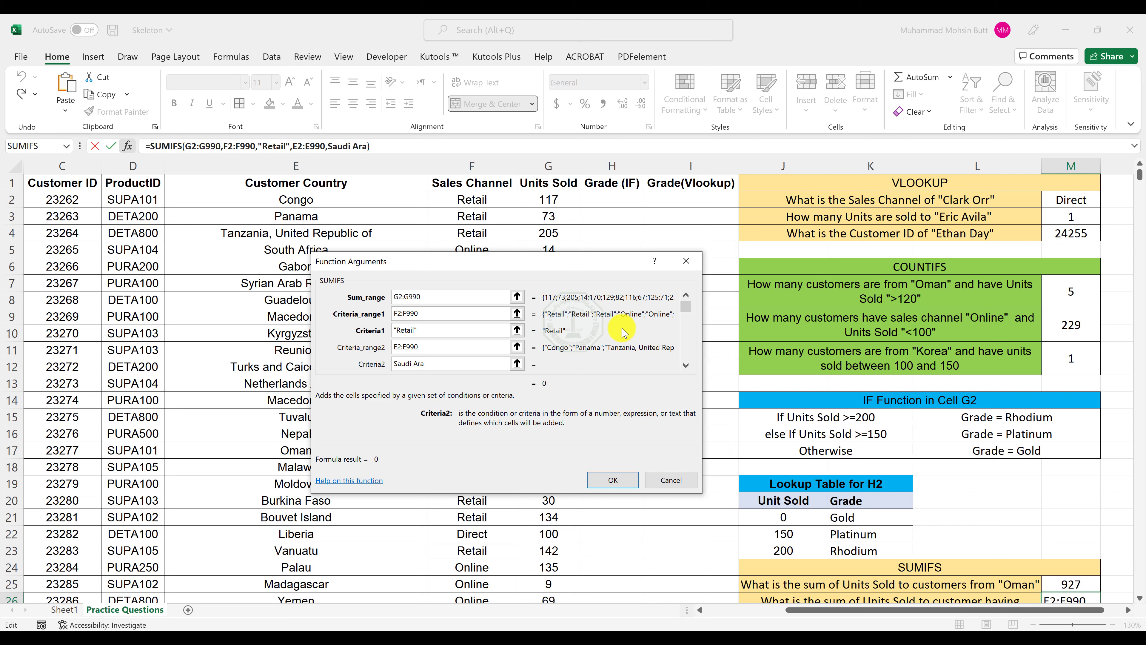
text(bia)
key(Return)
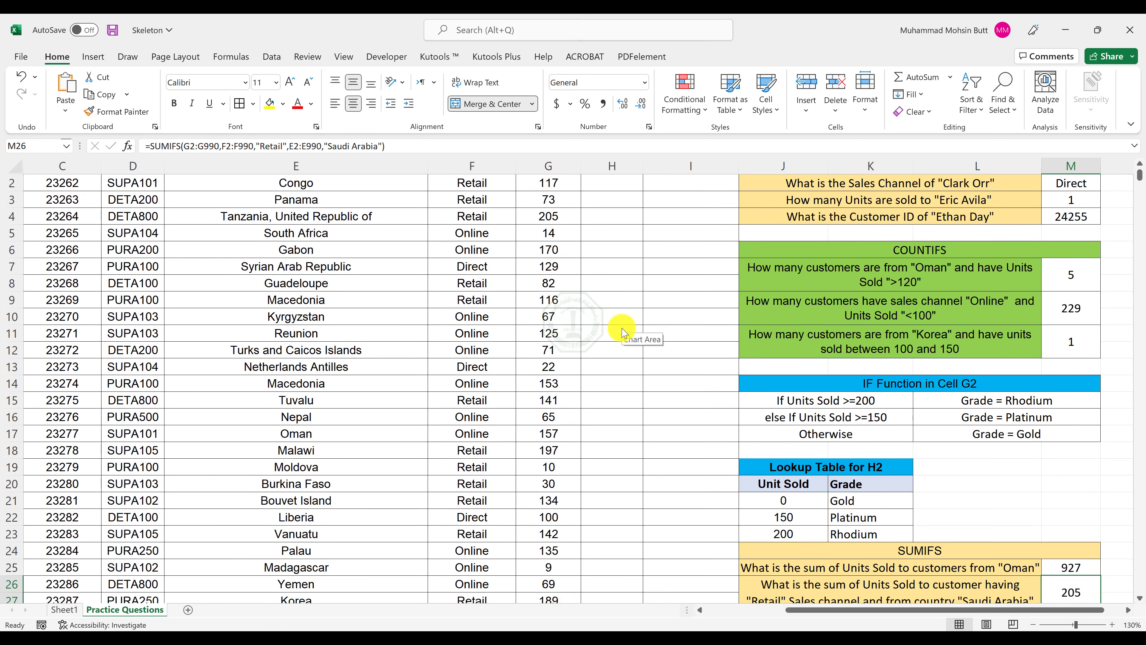
Check the SUMIFS answers against Output Sheet 2.pdf in Adobe Acrobat Pro, and return to the Skeleton workbook.
key(alt+Tab)
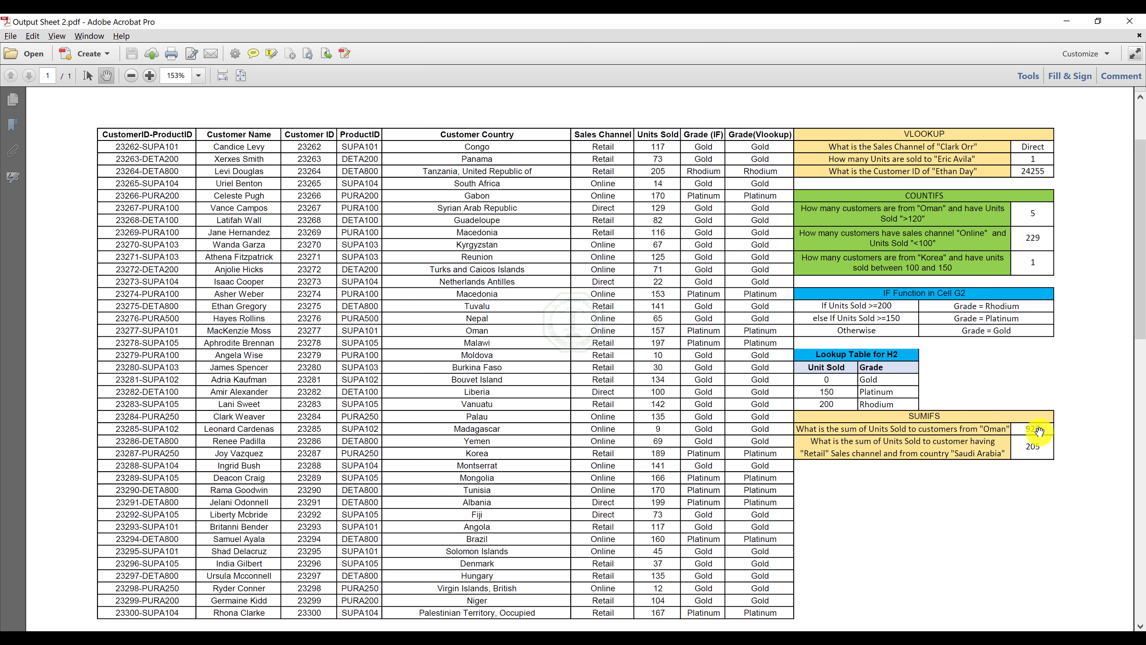
click(1067, 21)
scroll(746, 310, up, 1)
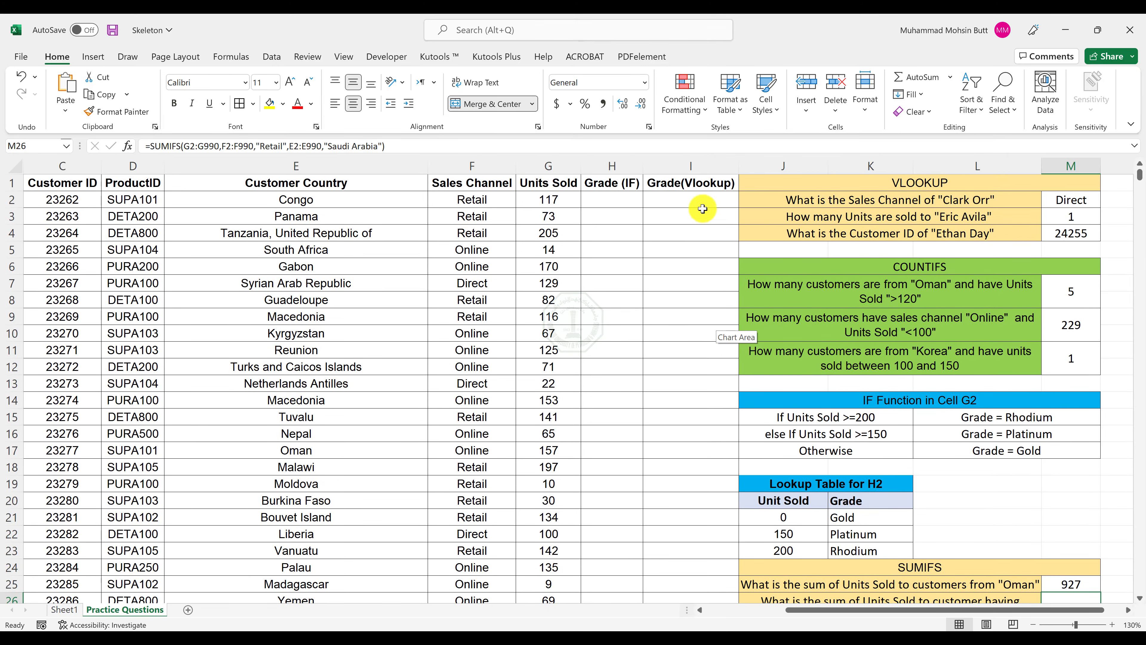
Insert a VLOOKUP function in I2 for the Grade(Vlookup) column, with G2 as the lookup value.
click(701, 198)
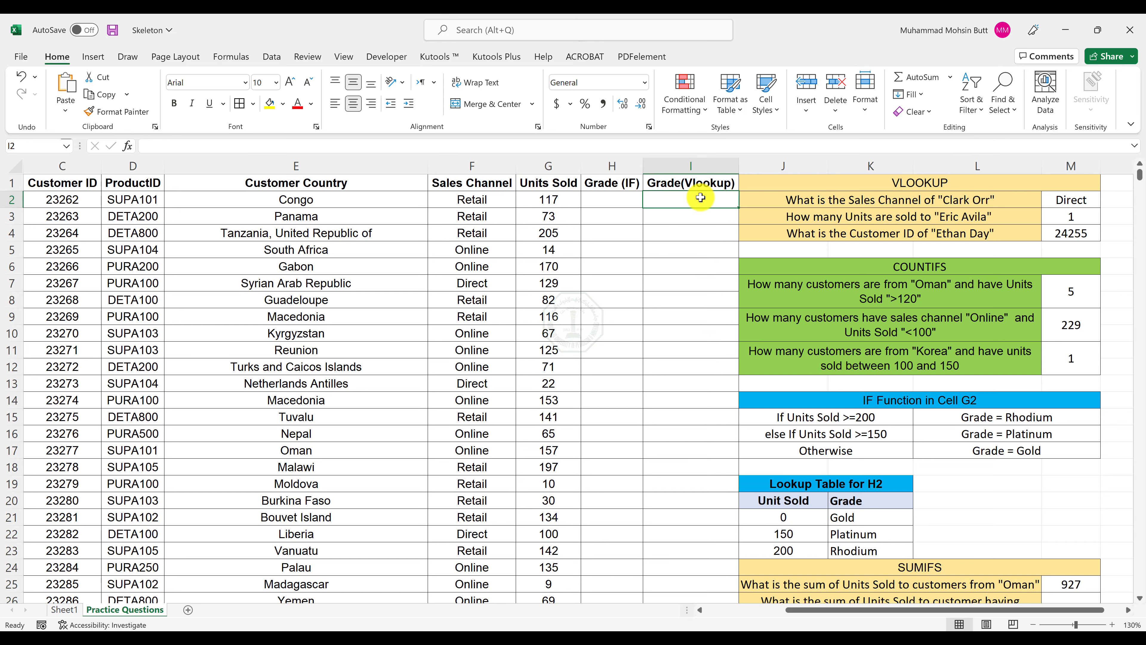
scroll(786, 385, down, 3)
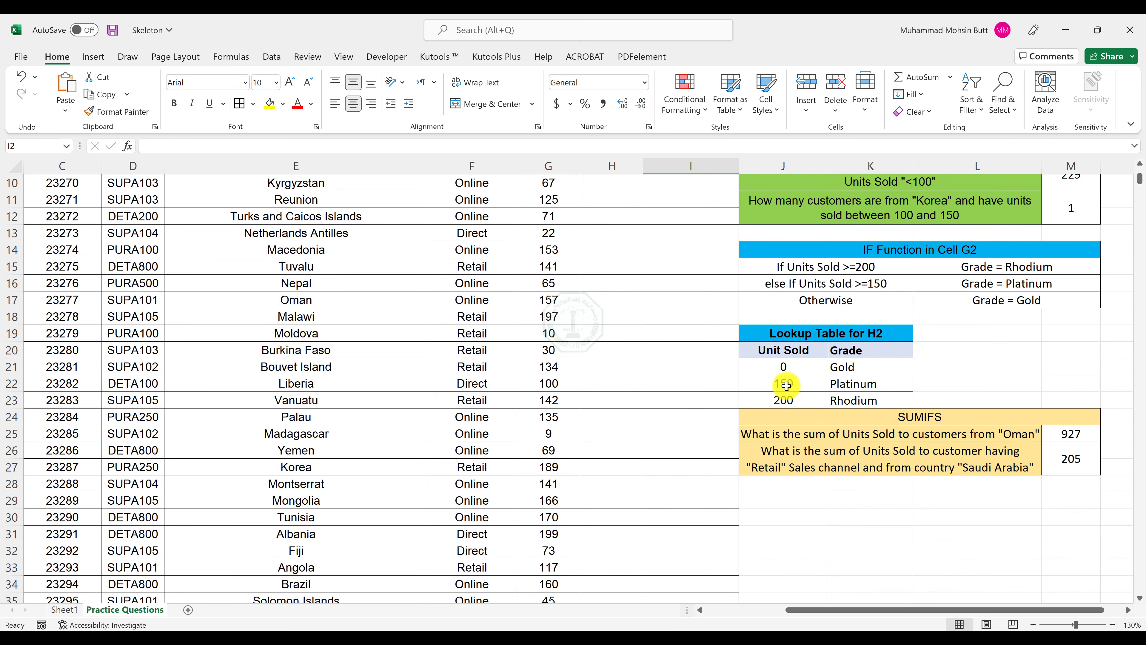
drag(785, 367, 864, 399)
scroll(742, 323, up, 3)
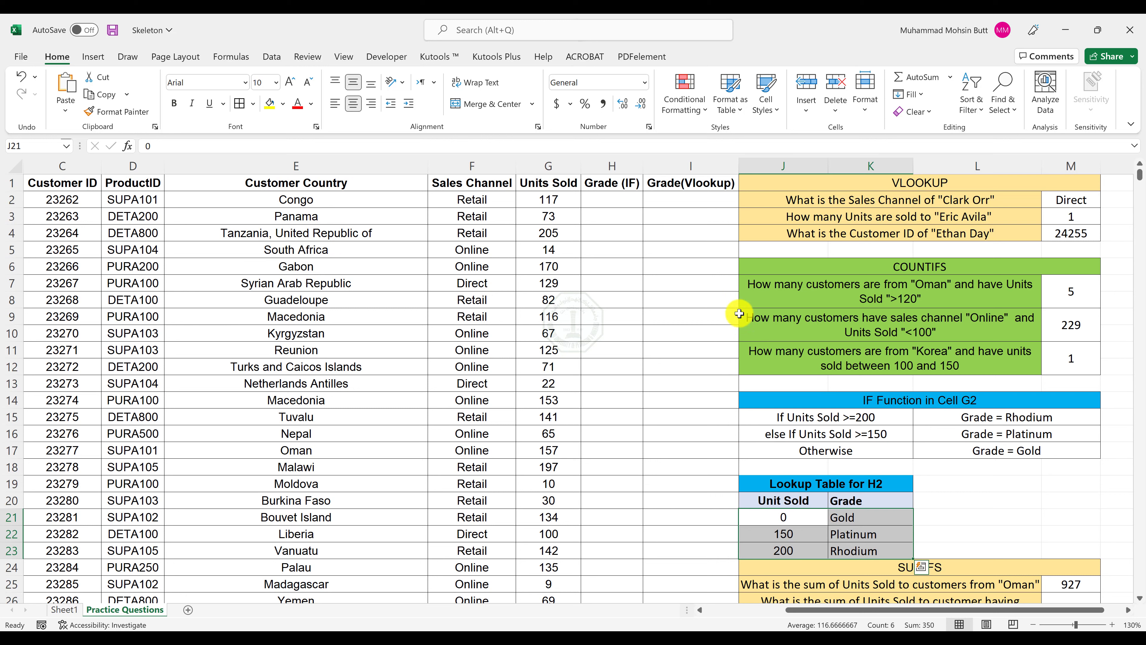
click(709, 201)
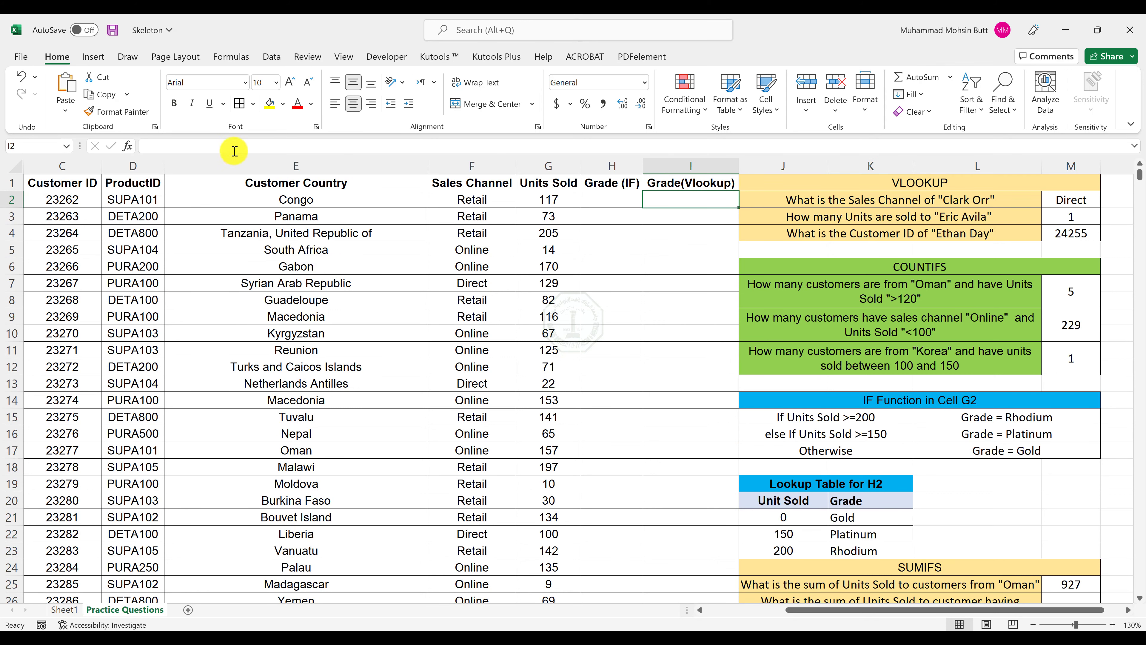
click(128, 146)
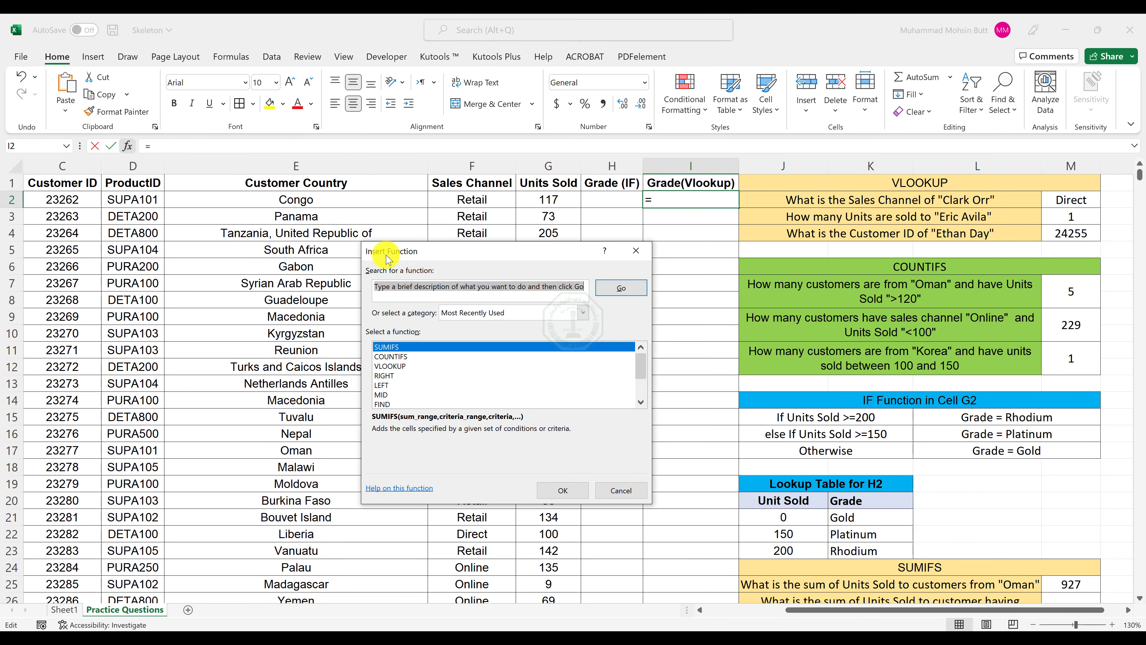
double_click(391, 366)
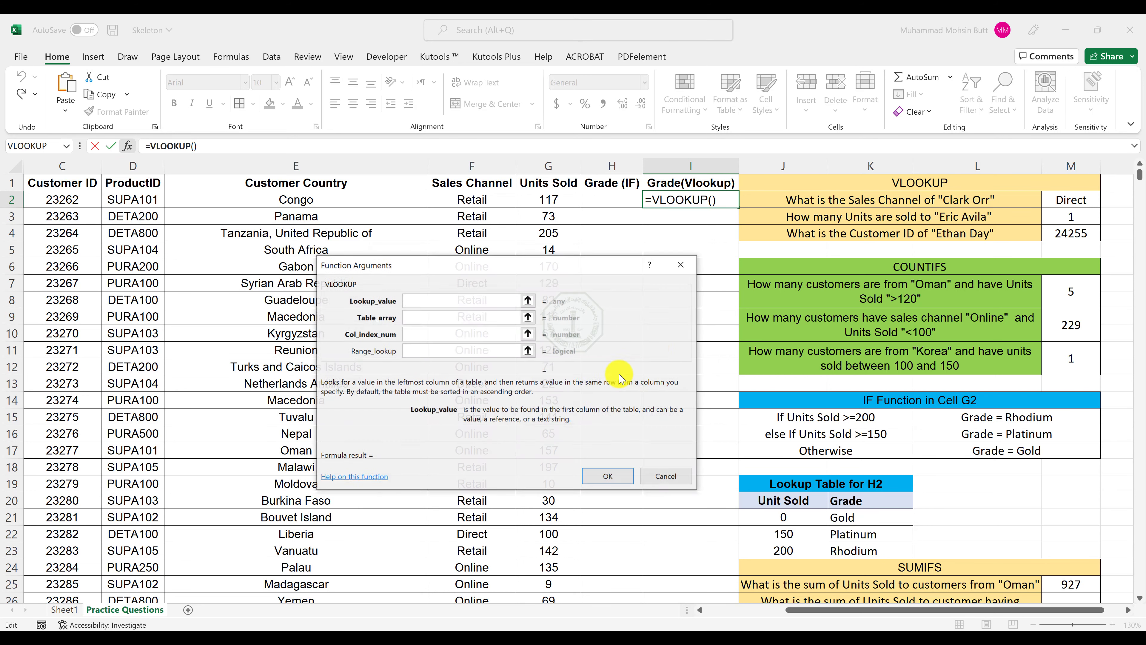
drag(589, 265, 576, 345)
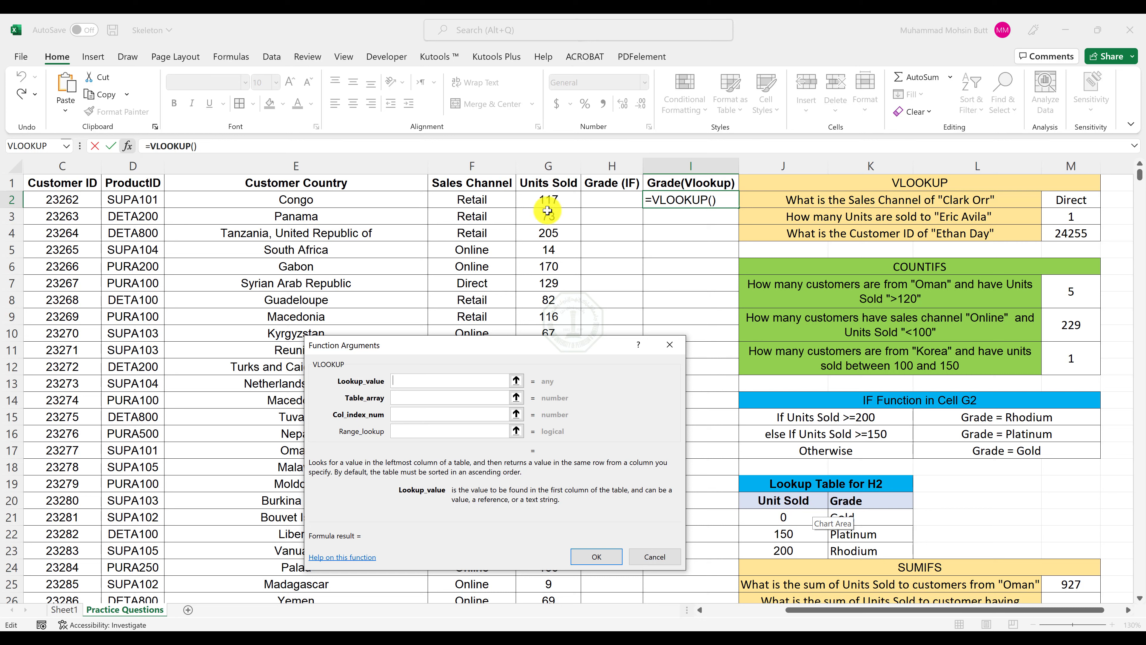
click(554, 202)
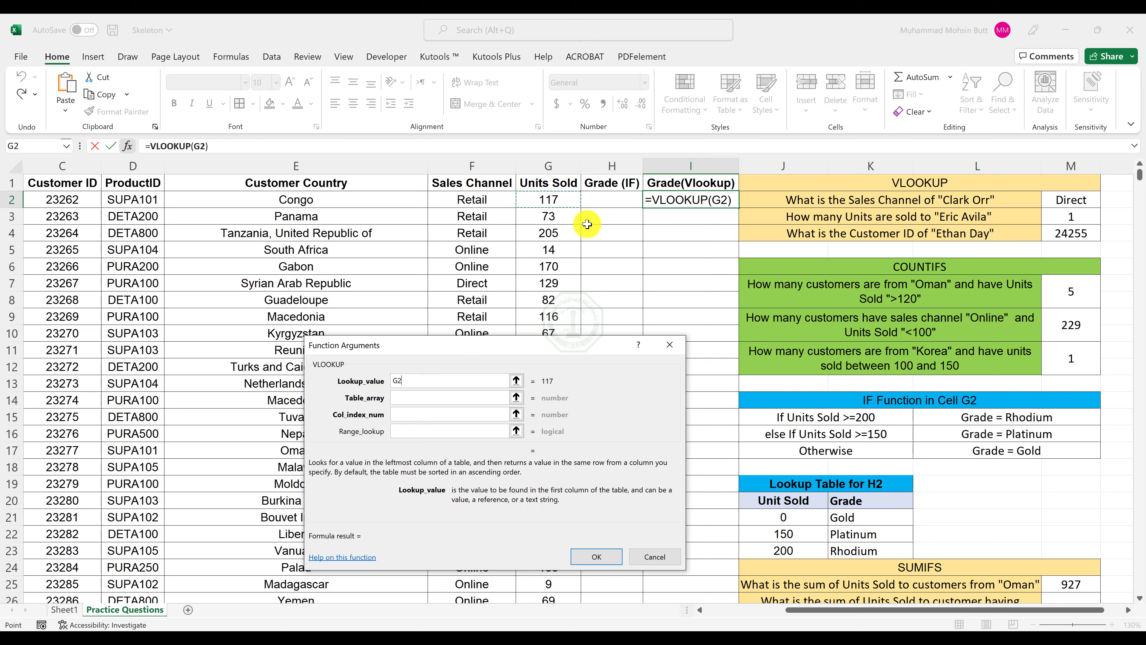
Set the table array of the I2 VLOOKUP to the Unit Sold and Grade lookup values as absolute reference $J$21:$K$23.
click(422, 401)
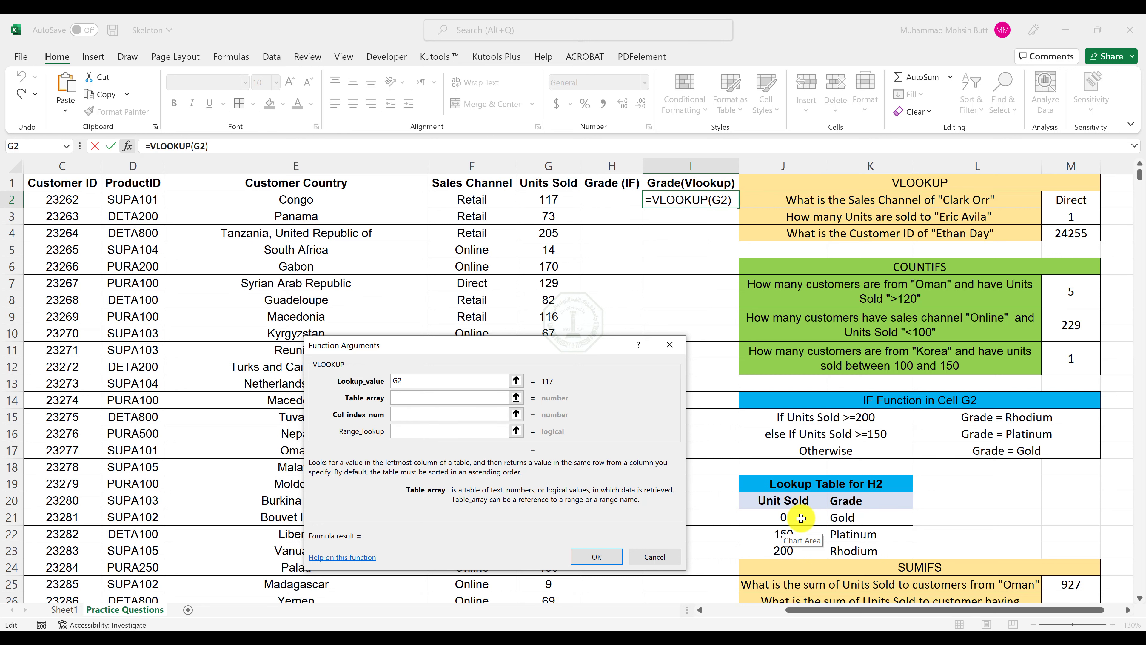
drag(801, 518, 834, 530)
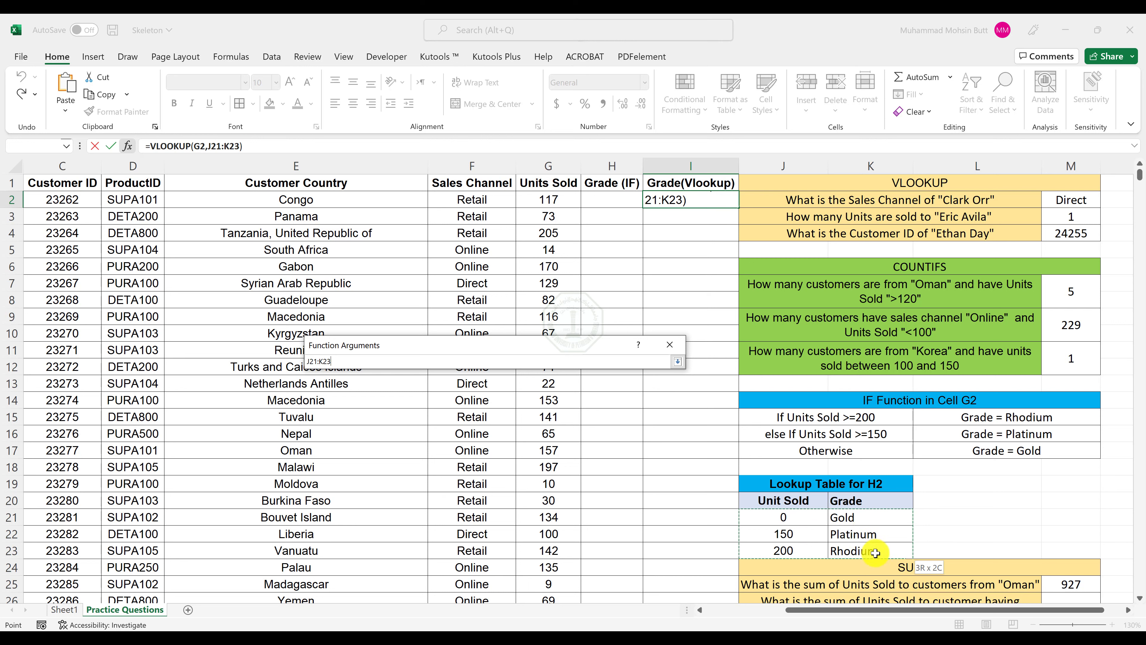
drag(876, 553, 875, 552)
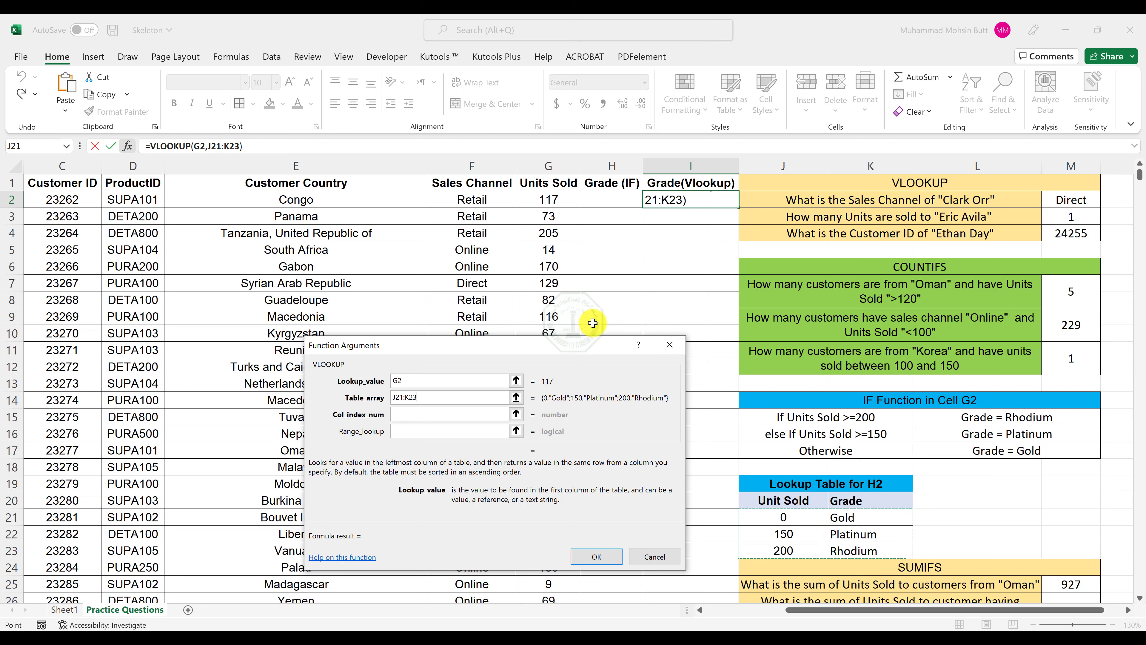
key(F4)
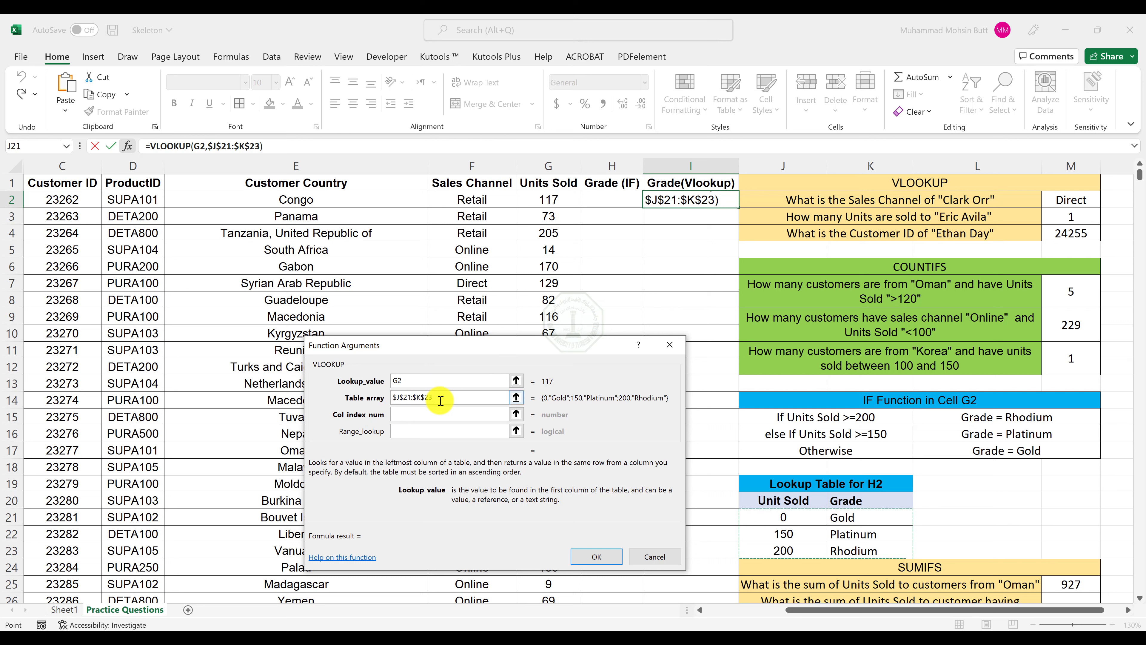
Complete the I2 VLOOKUP with column index 2 and range lookup 1, and fill it down column I.
click(418, 415)
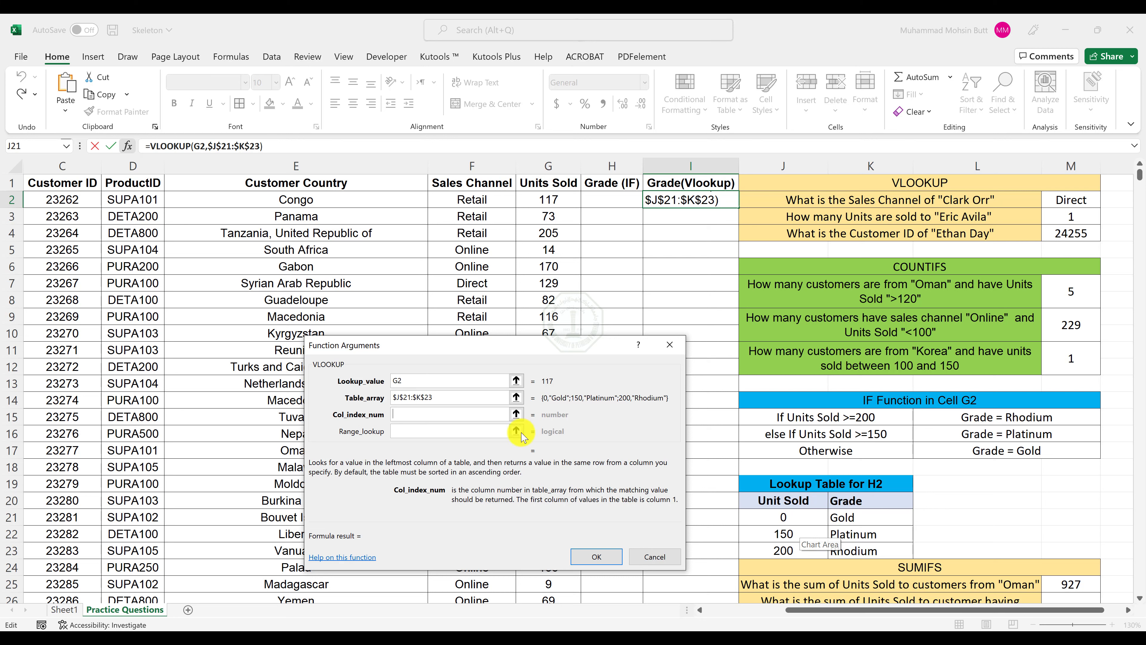
text(2)
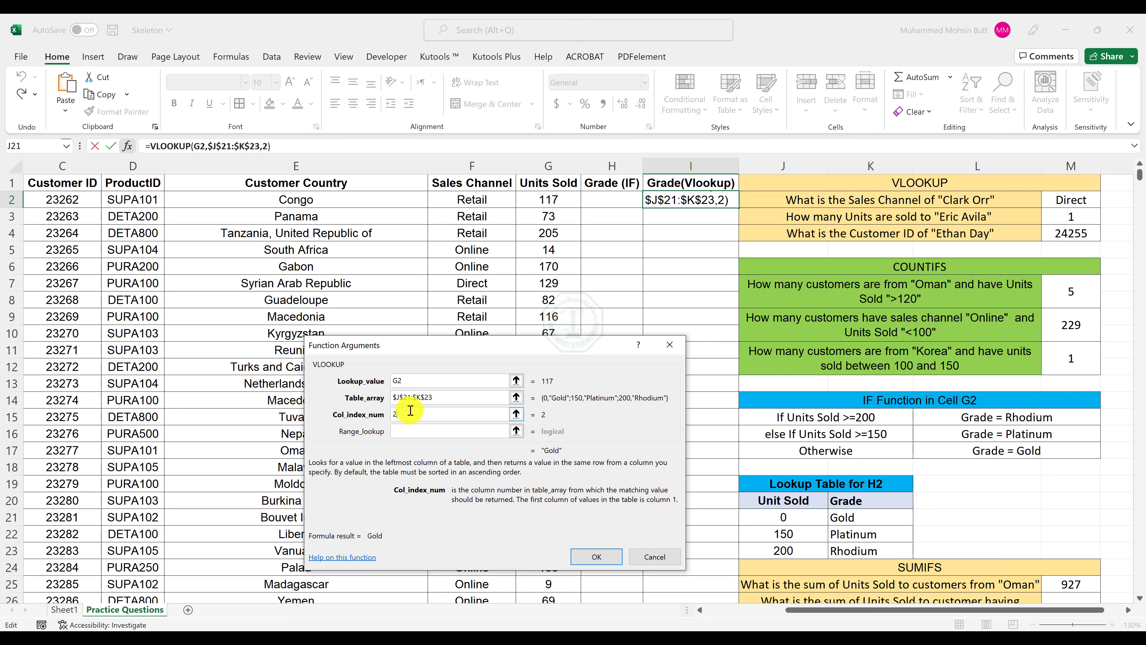
click(431, 431)
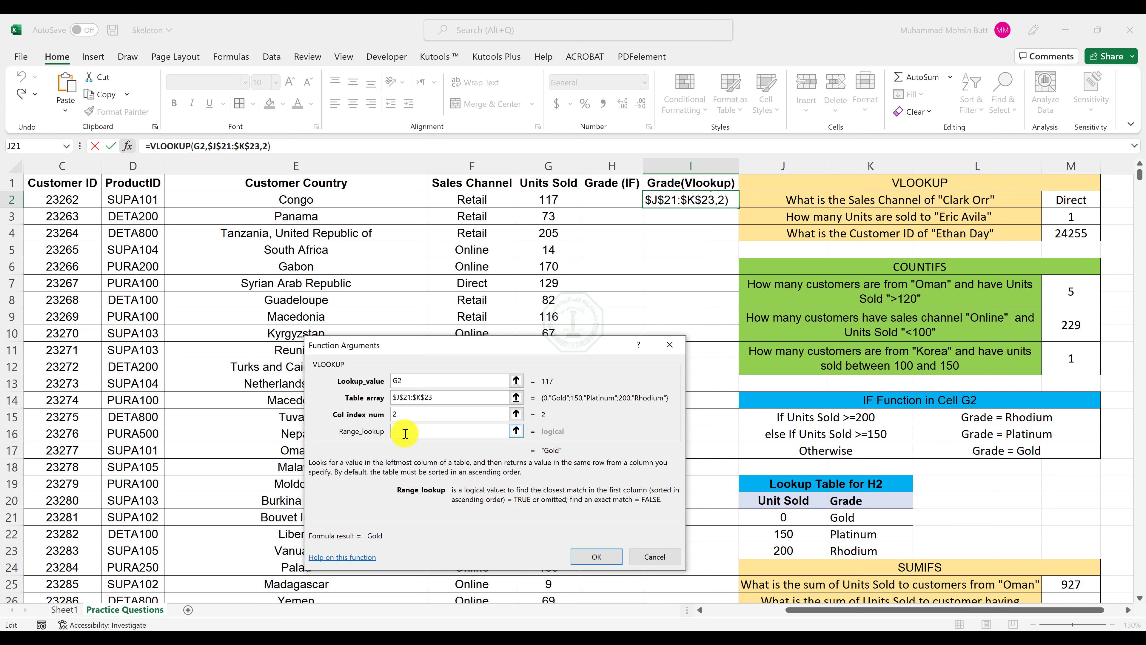
text(1)
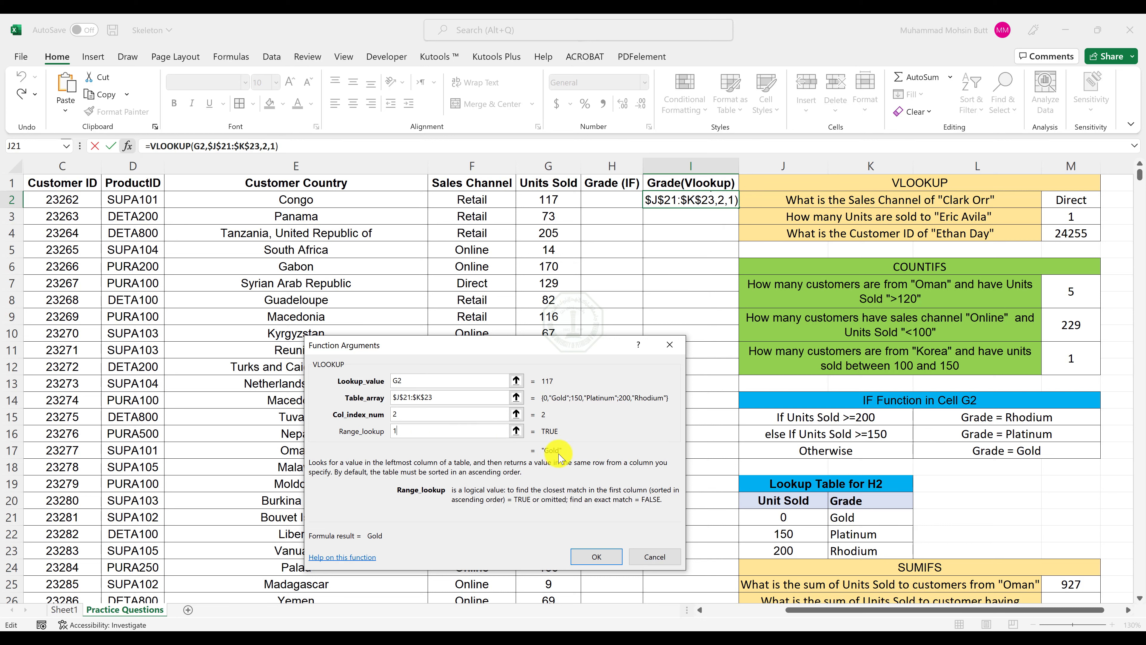
click(601, 560)
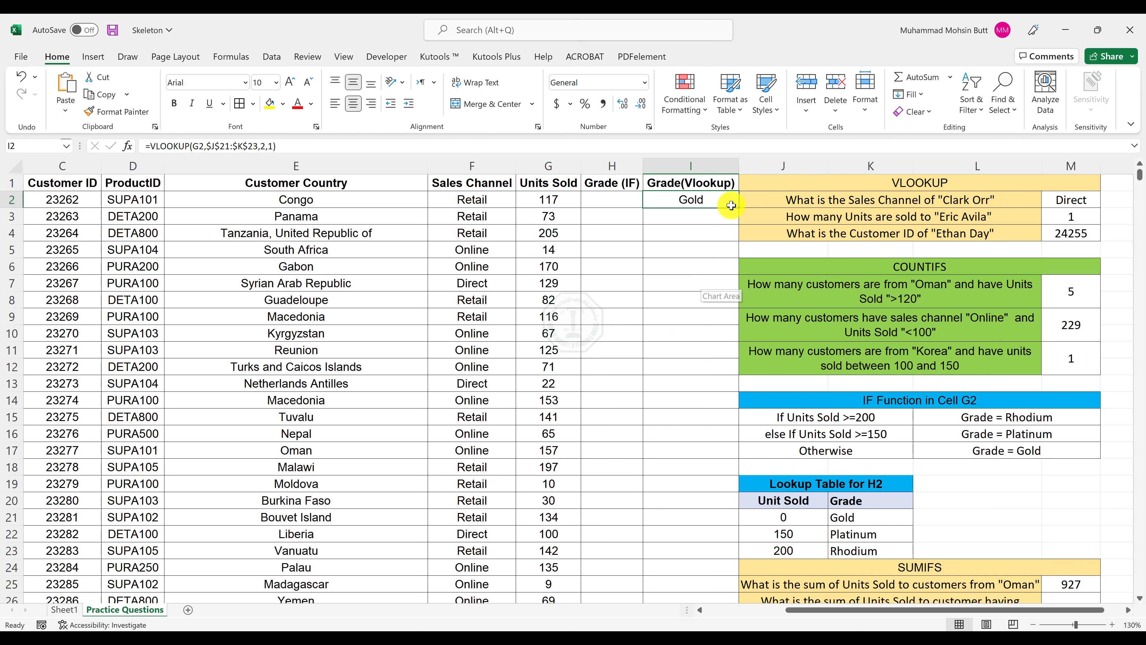
double_click(738, 208)
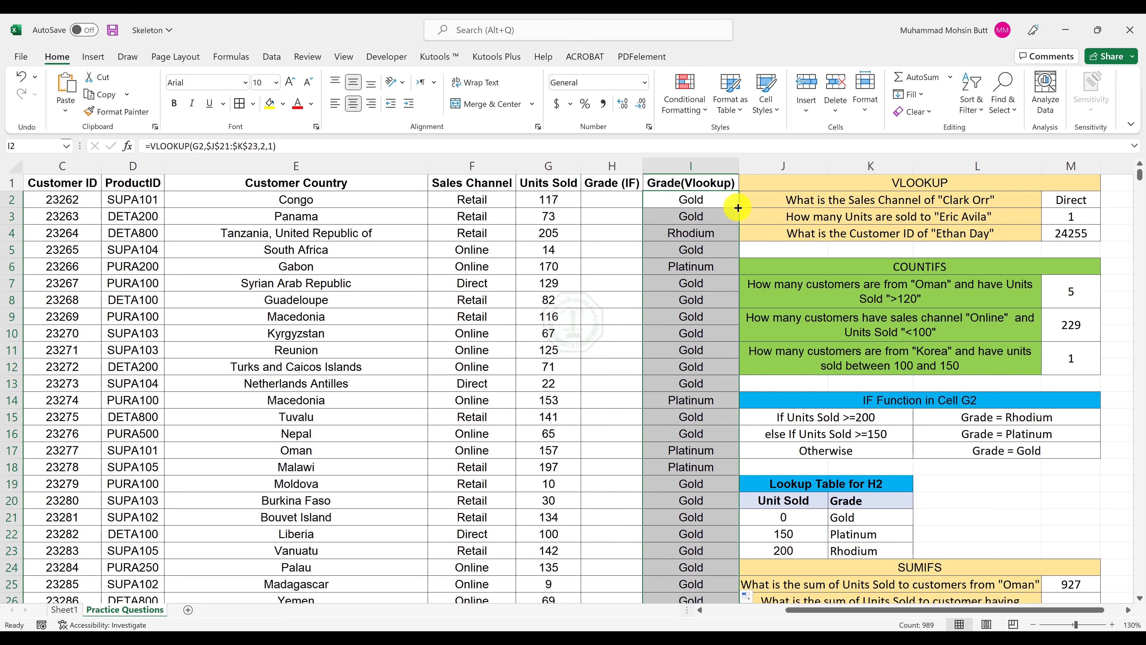
Check the grades in Output Sheet 2.pdf and the Instructions document in Word, then review the IF conditions in the Skeleton workbook.
click(612, 199)
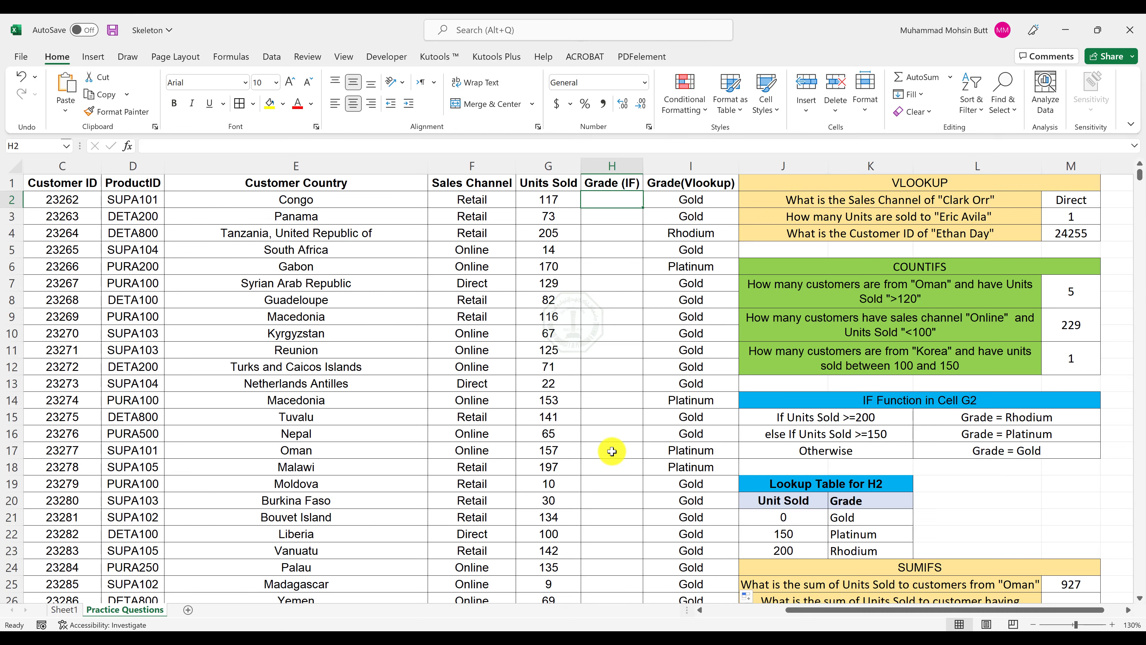
mouse_move(387, 633)
click(402, 606)
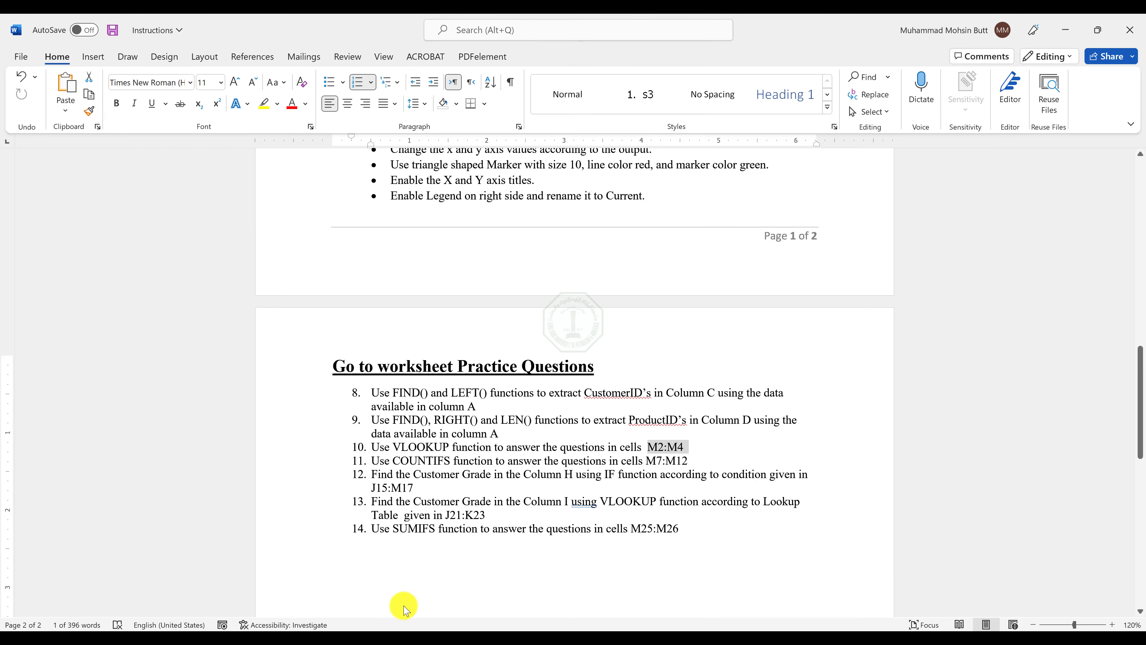
scroll(540, 456, down, 1)
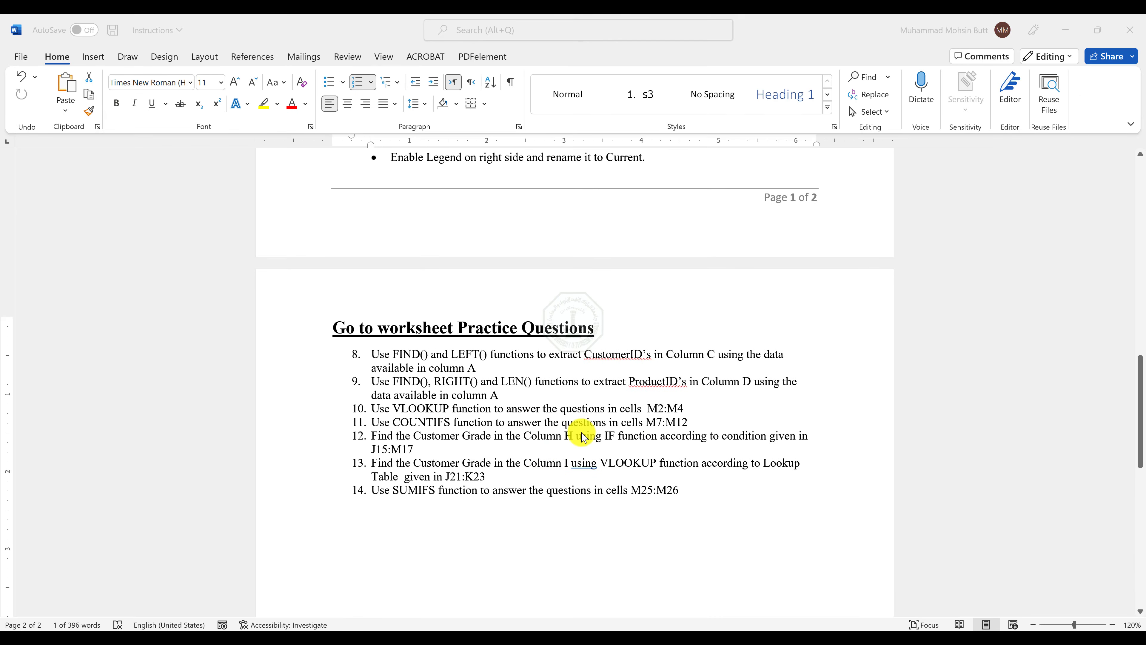
key(alt+Tab)
scroll(969, 341, down, 1)
click(853, 367)
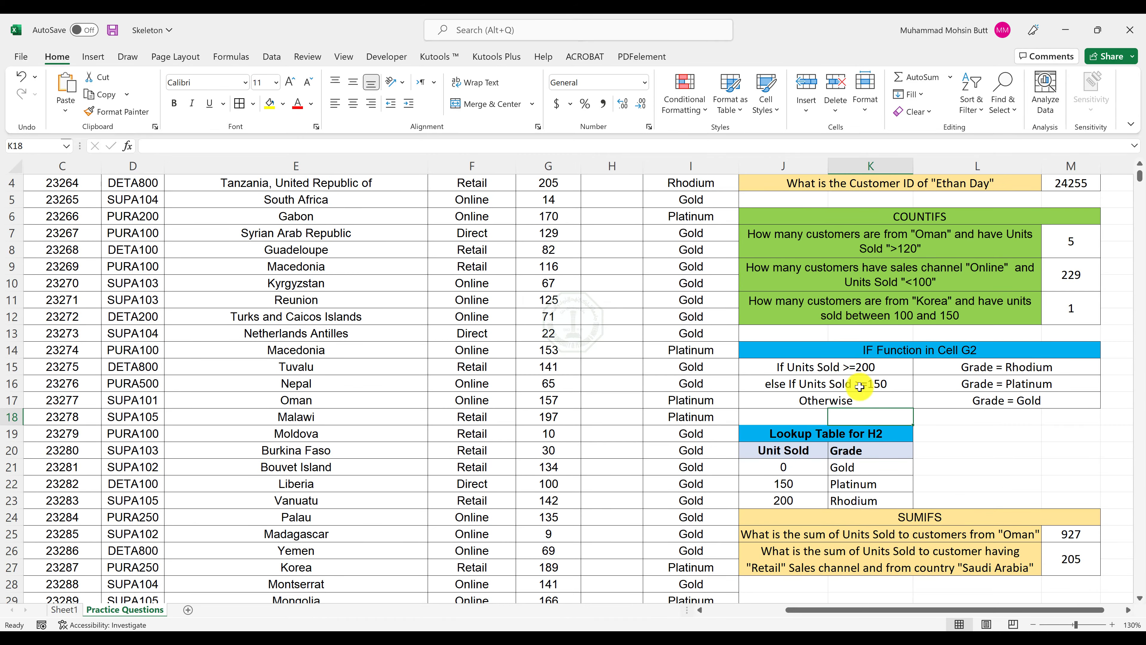
scroll(852, 406, up, 1)
drag(852, 420, 1001, 419)
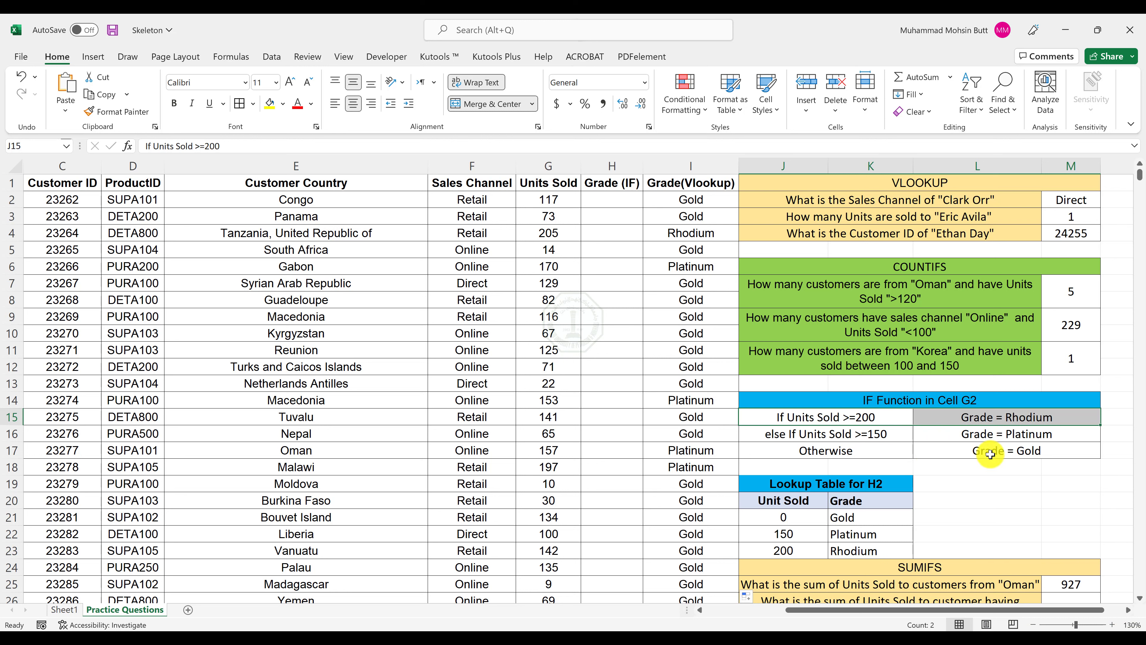
Start an IF formula in H2 that tests G2>=200 and returns "Rhodium" when true.
click(620, 200)
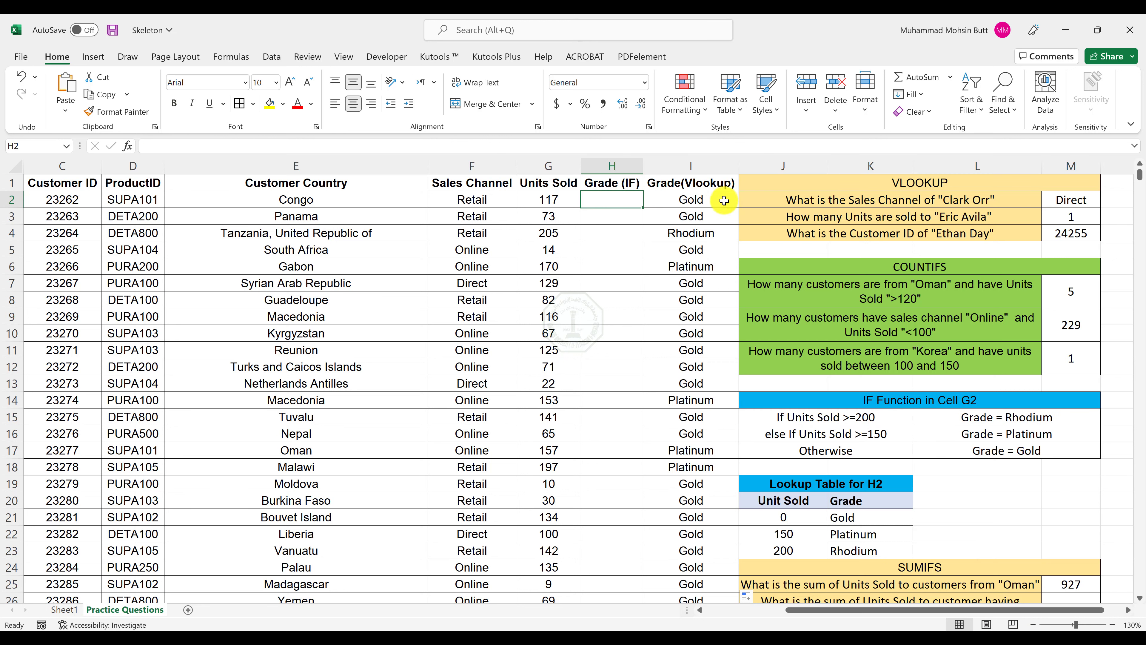
text(=IF()
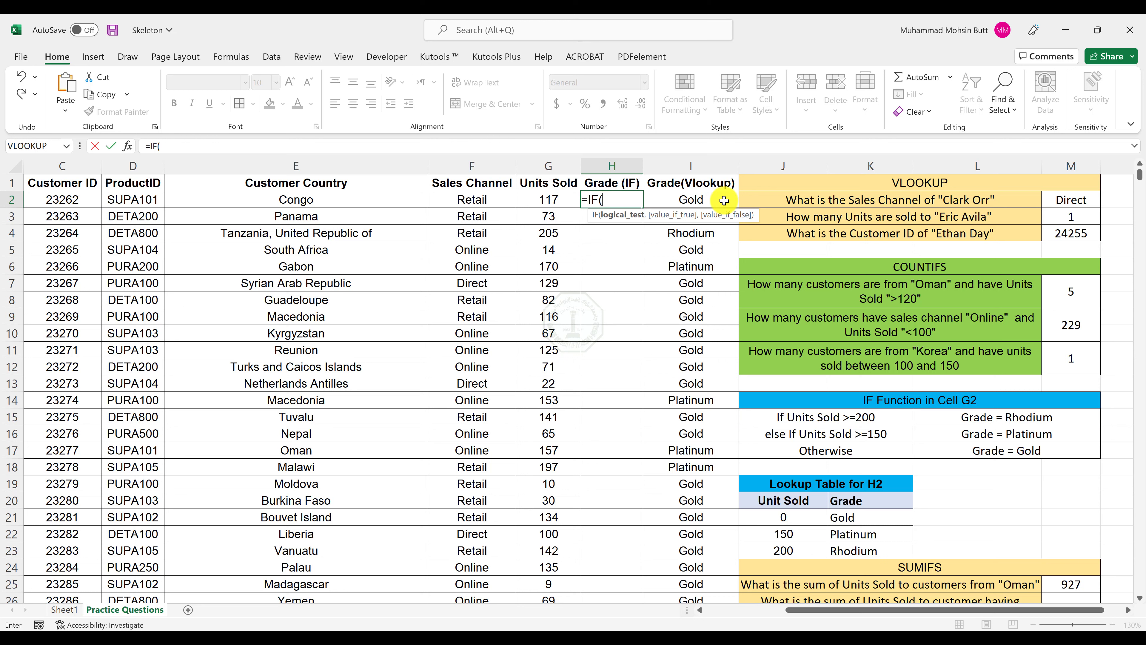
text(G)
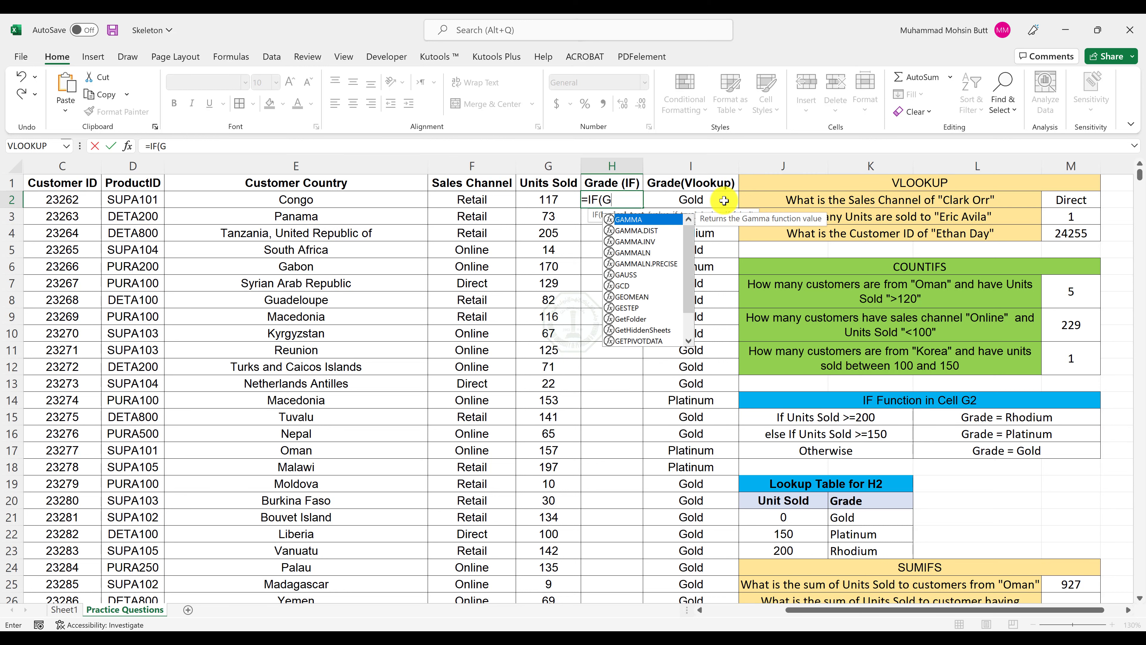
text(2>=)
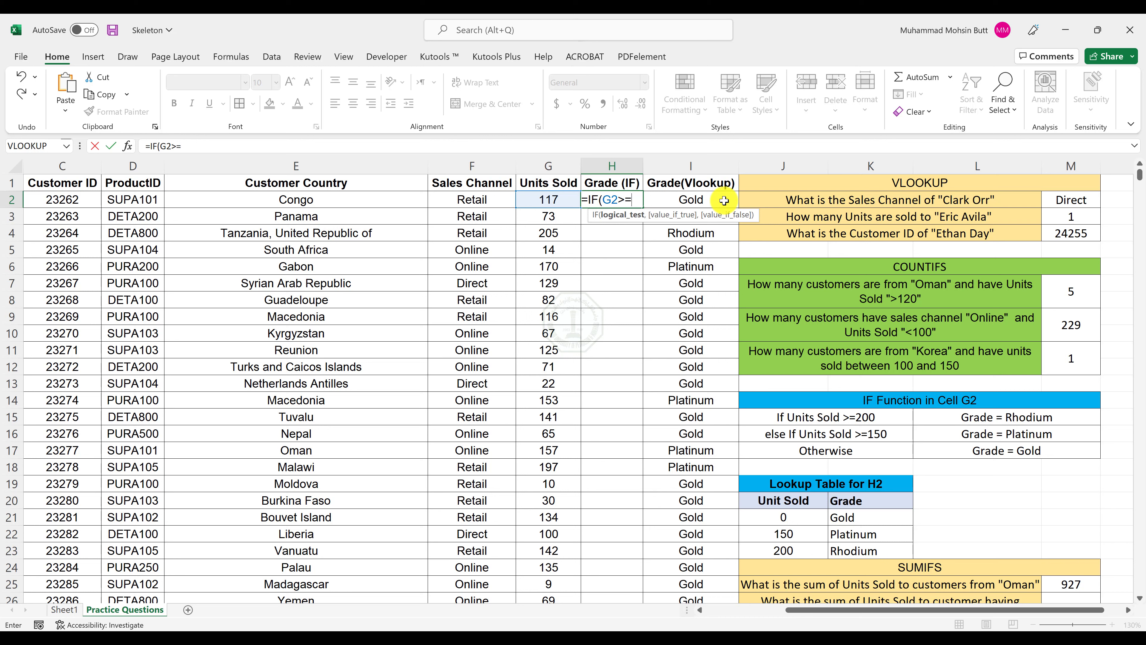
text(2000)
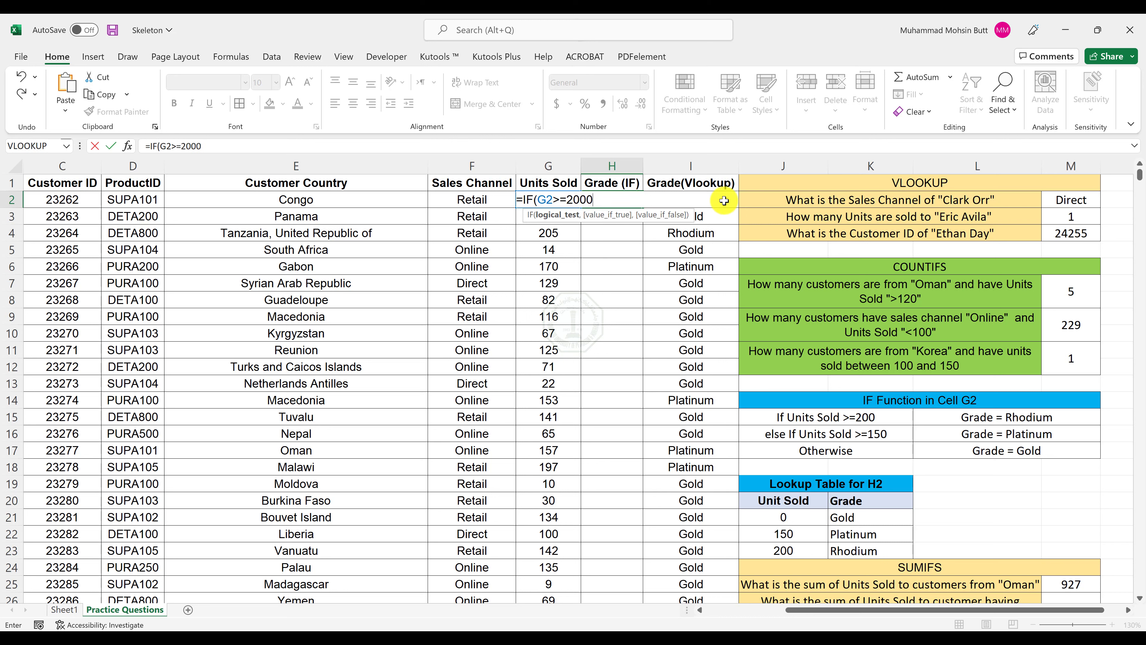
key(BackSpace)
text(,)
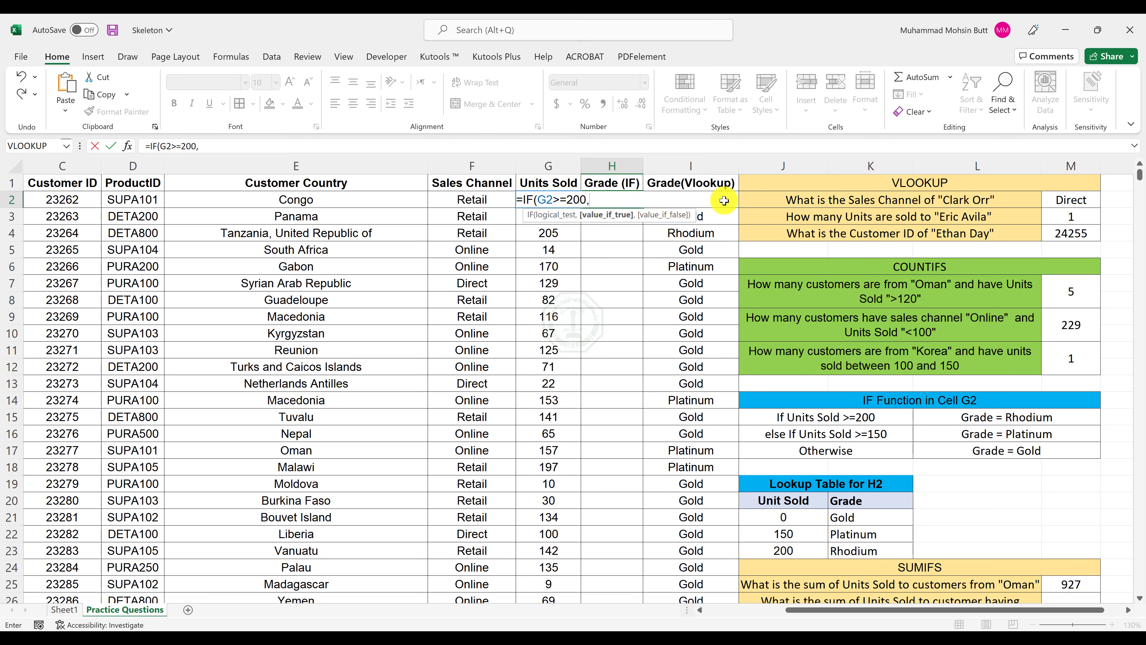
text("Rhodium",)
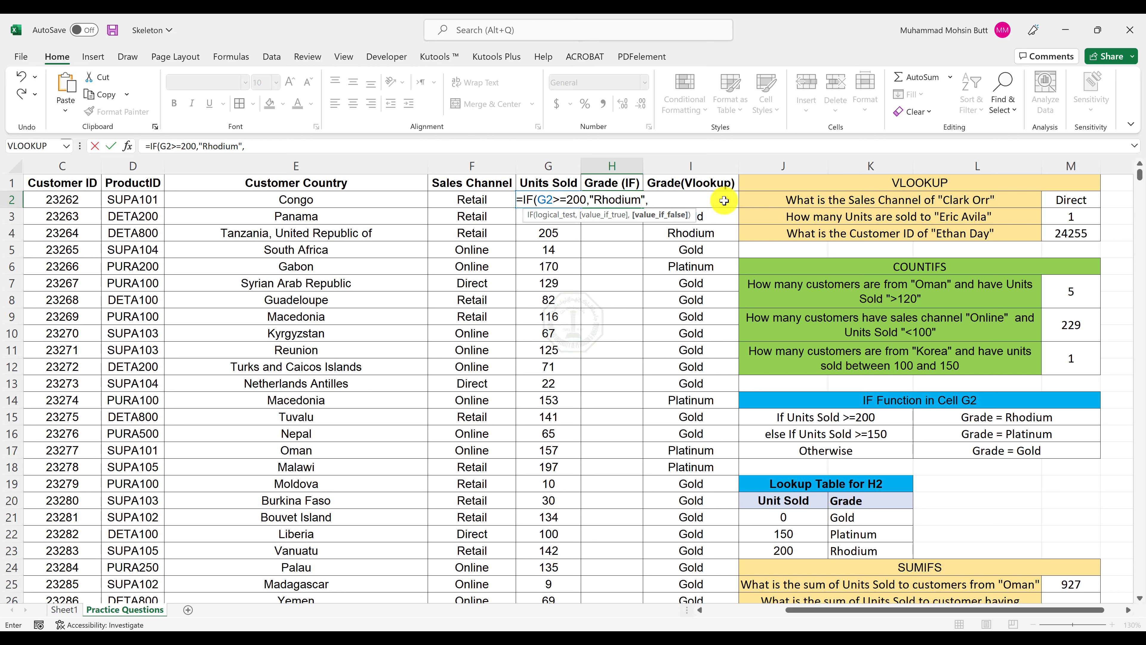
text(IF()
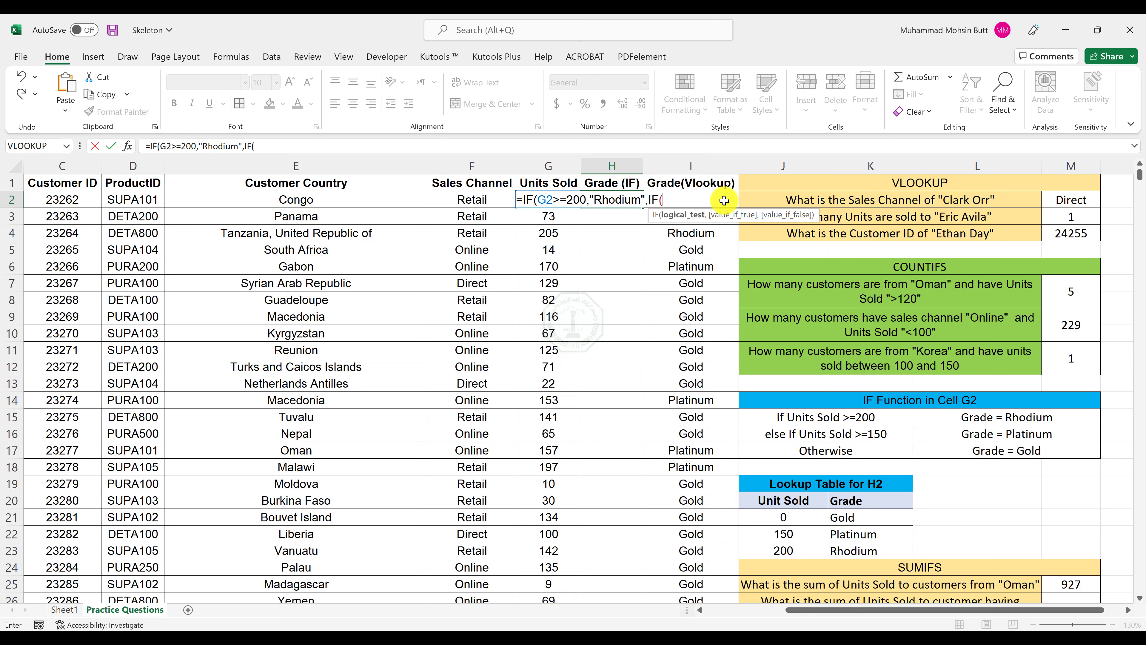
text(G2)
text(?)
Nest a second IF in the H2 formula that tests G2>=150 and returns "Platinum" when true.
key(BackSpace)
key(BackSpace)
text(>=150,)
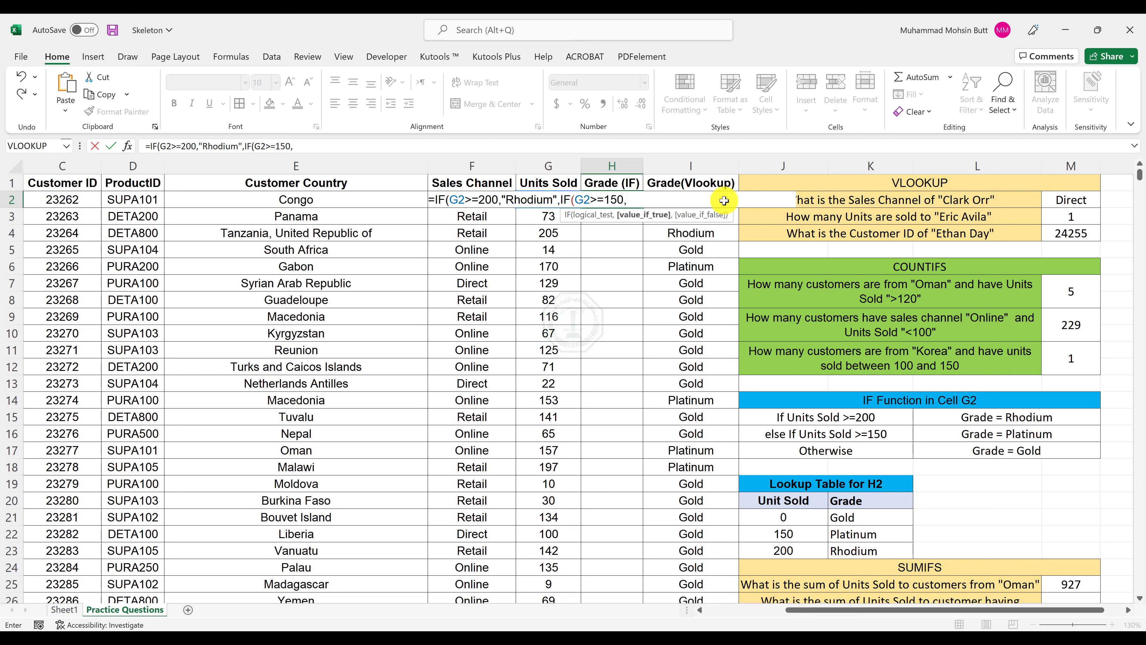
text("Platinum",)
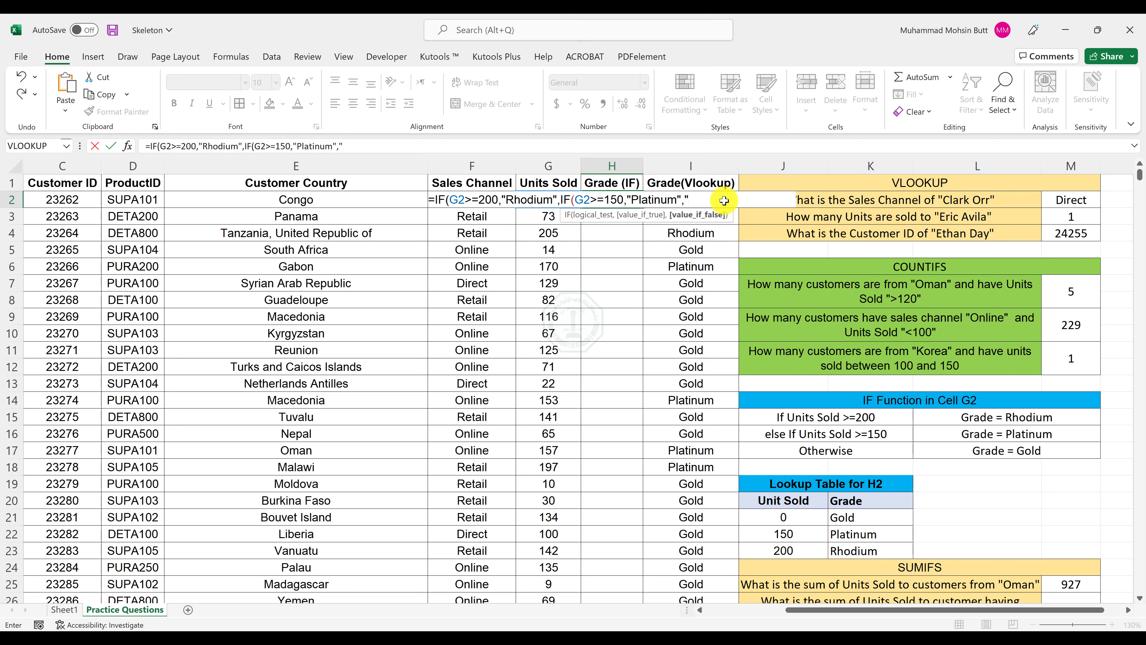
Complete the nested IF in H2 with "Gold" as the otherwise value, and fill the formula down column H.
text(d")))
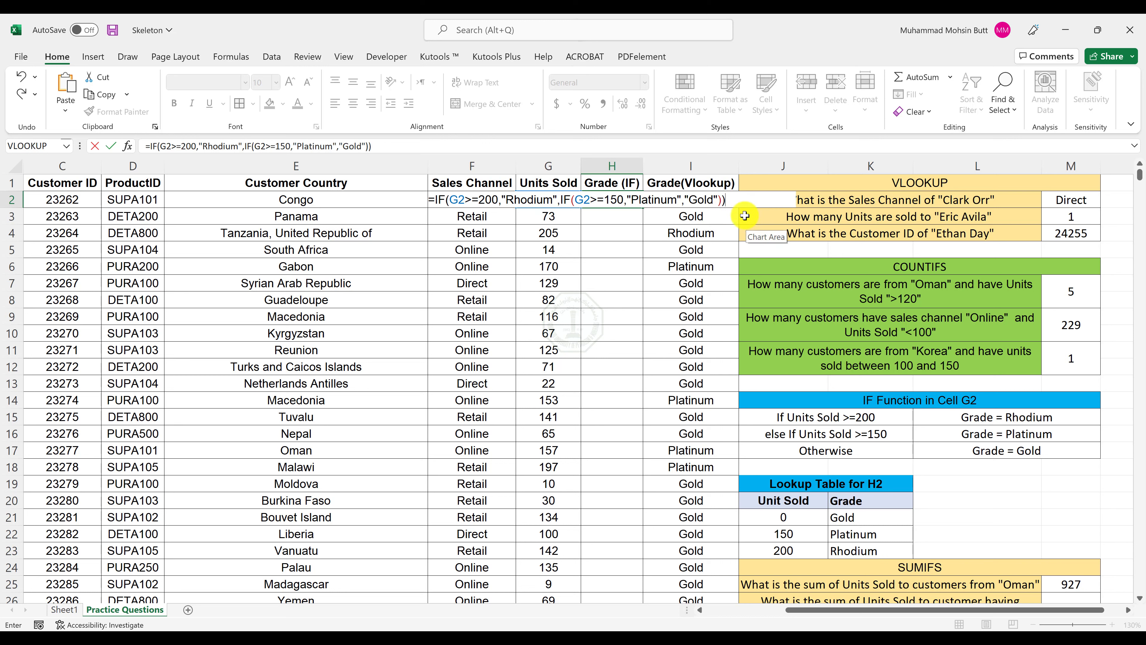
key(Return)
click(635, 201)
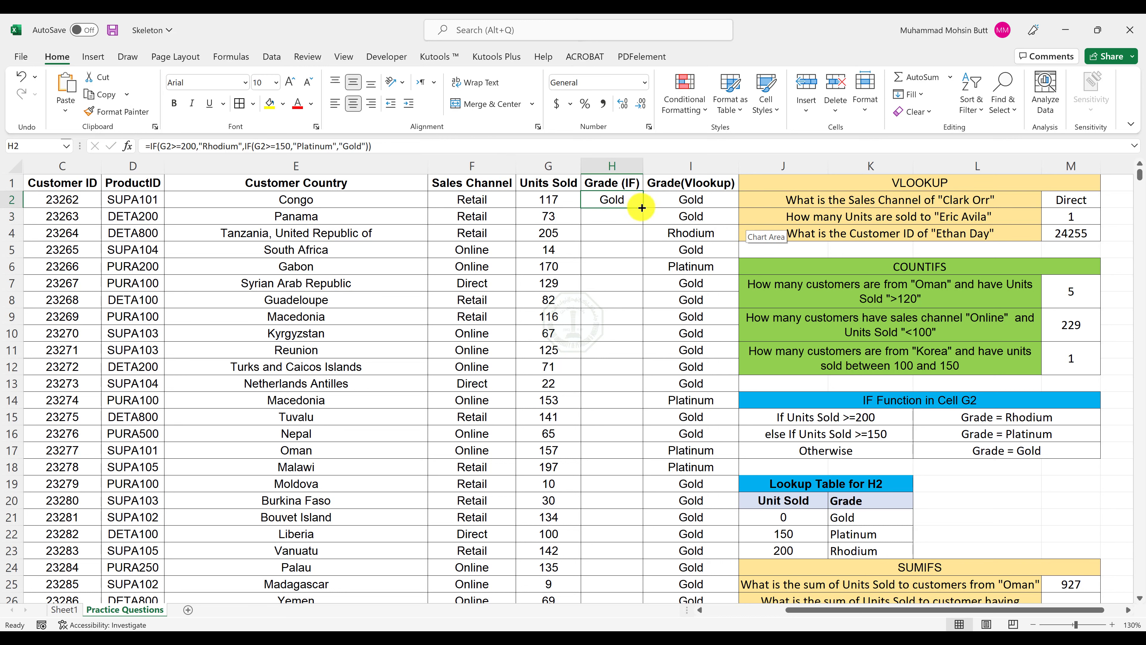
double_click(641, 207)
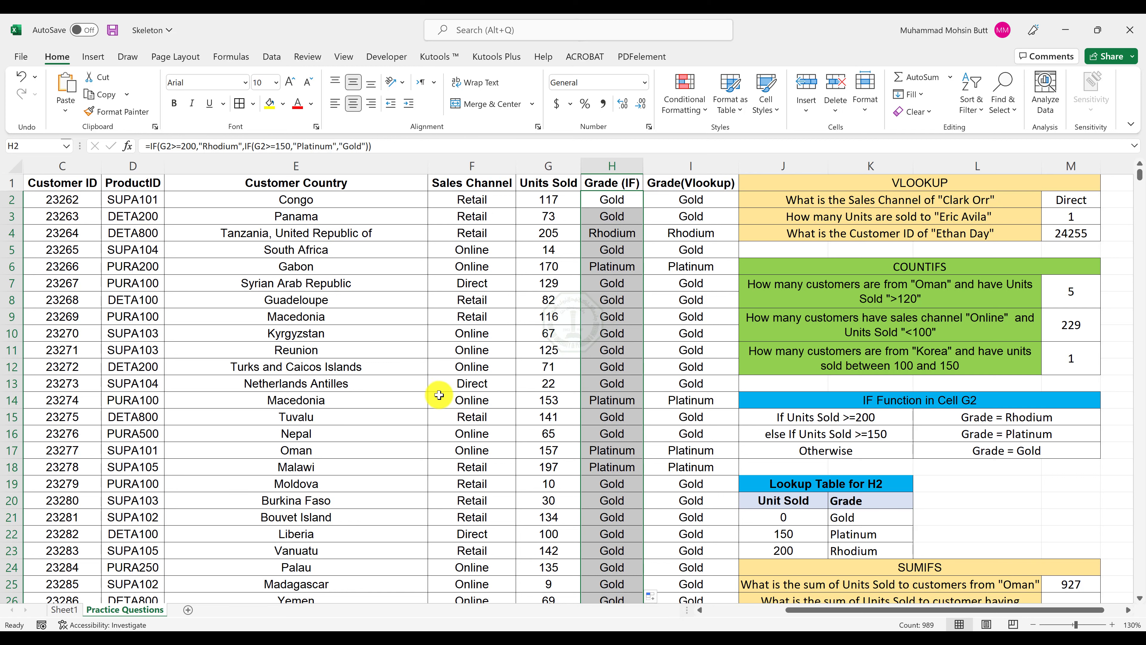
ctrl+scroll(505, 348, down, 2)
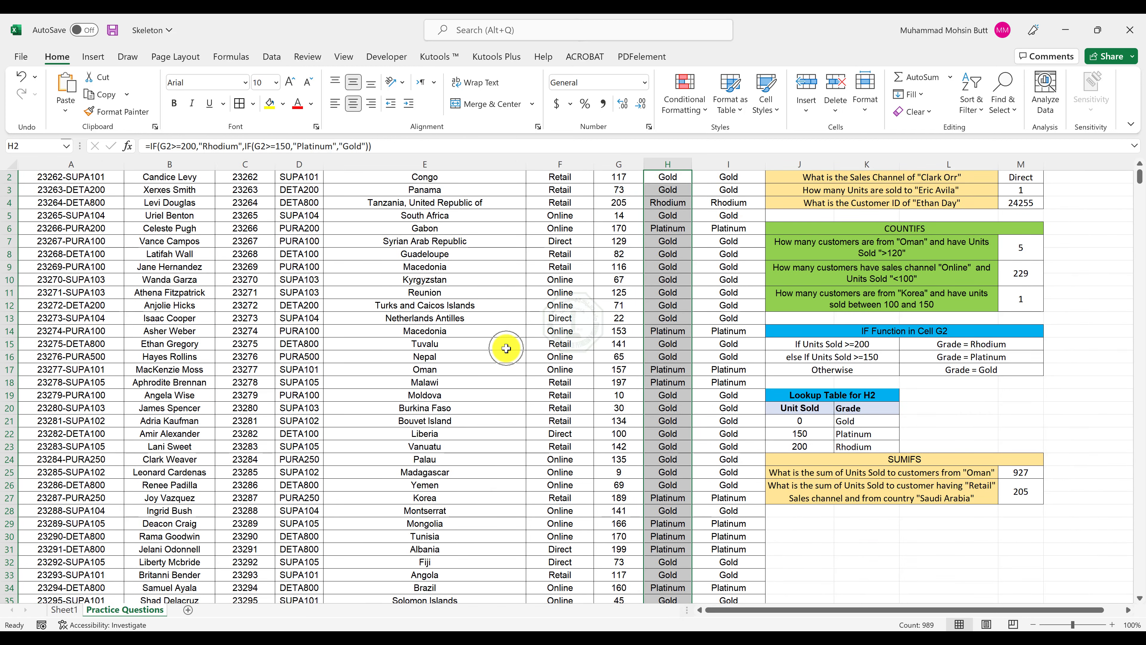
scroll(505, 348, up, 1)
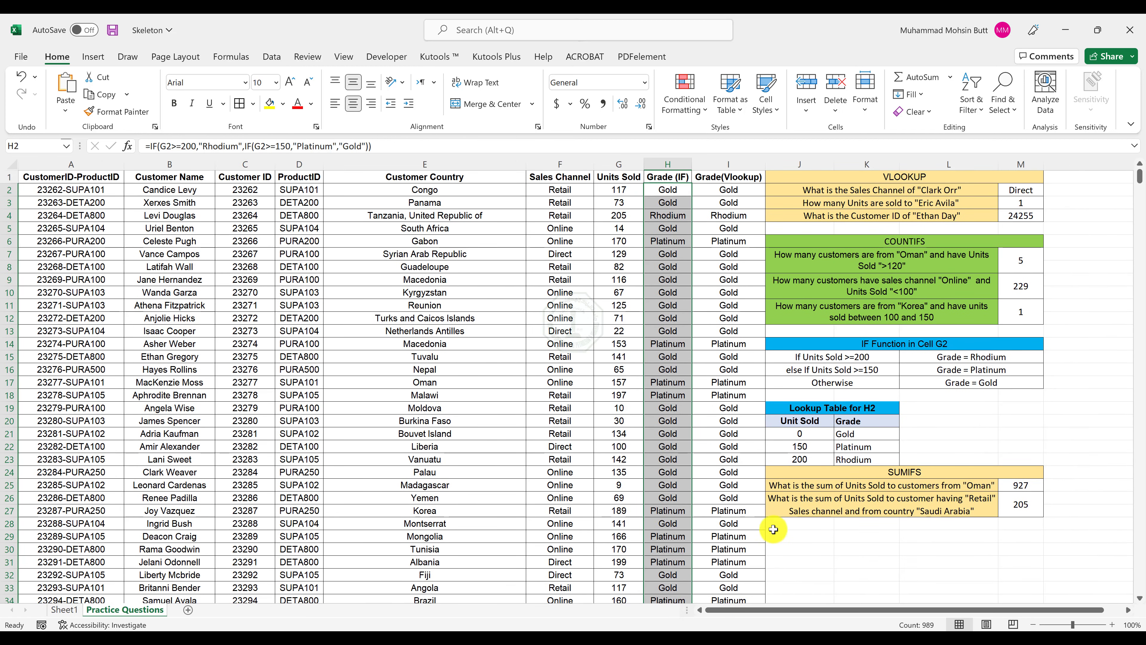